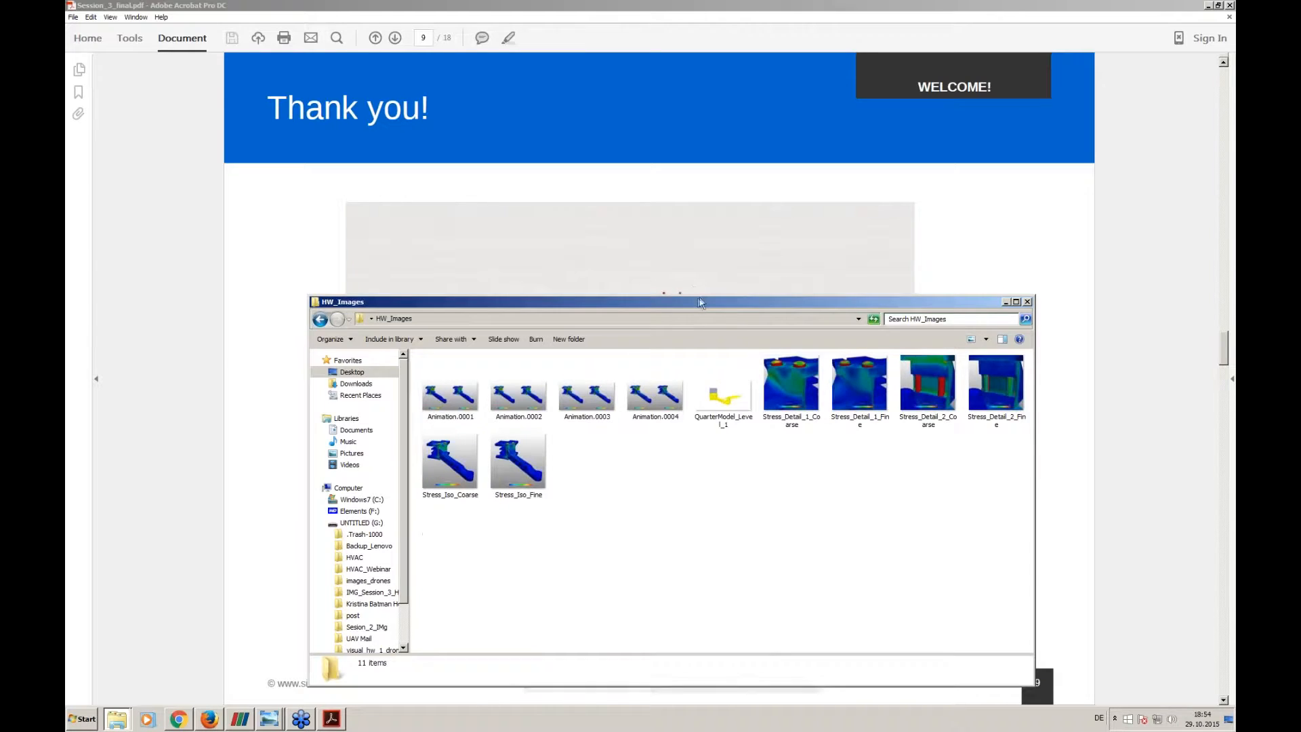
- Open Animation.0001 from the HW_Images folder and view the von Mises stress images through Animation.0004
left_click_drag(699, 296, 703, 176)
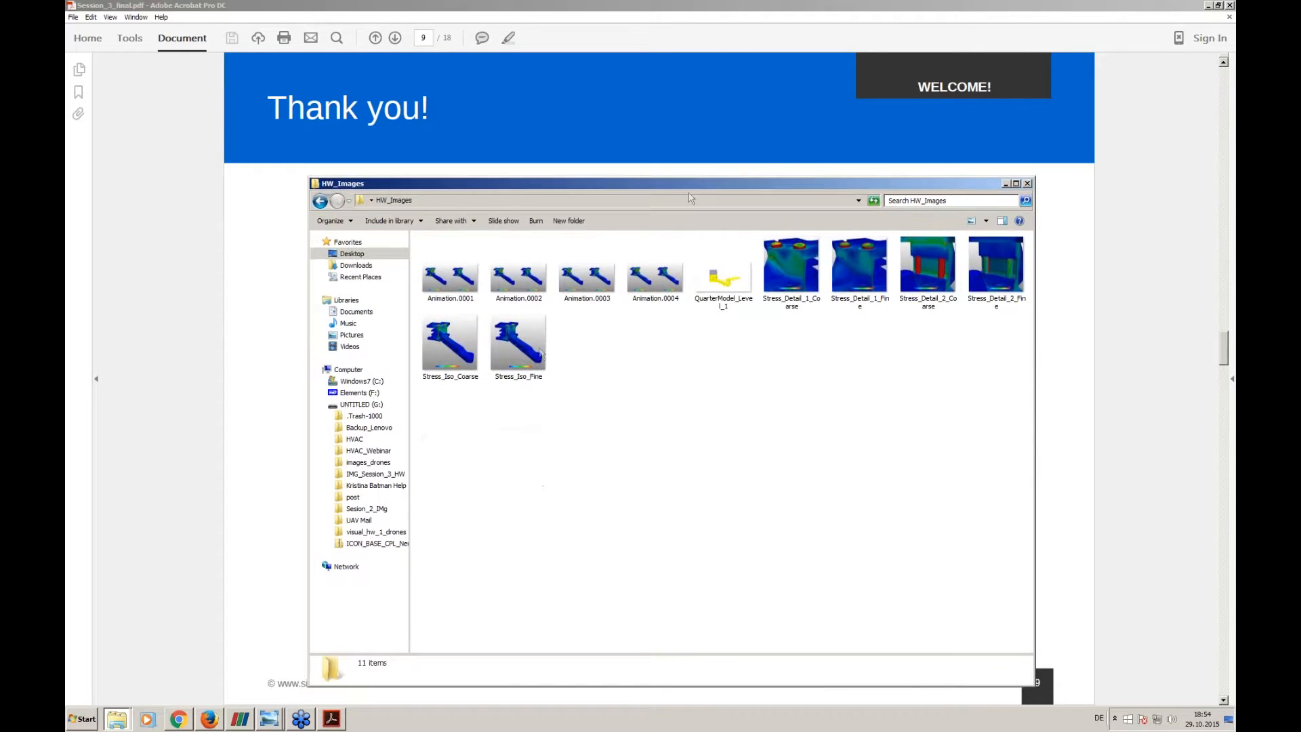
double_click(452, 290)
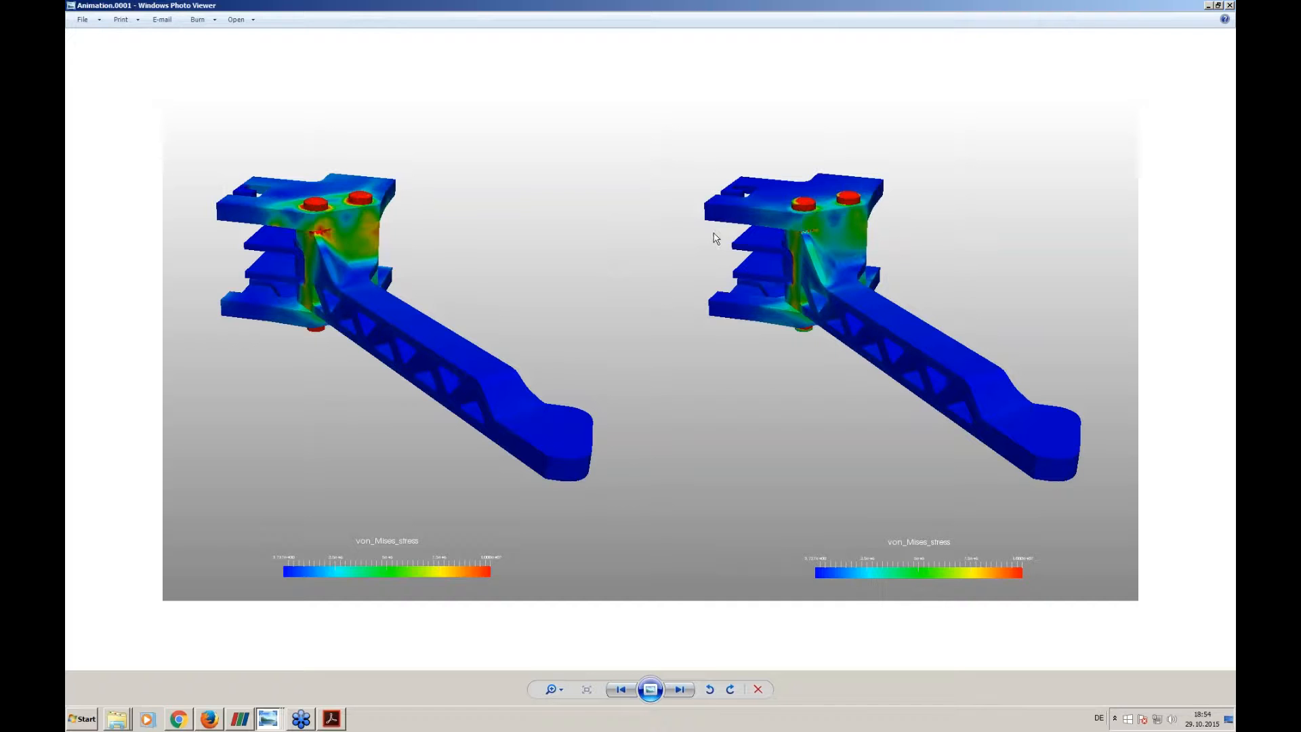
key("Right")
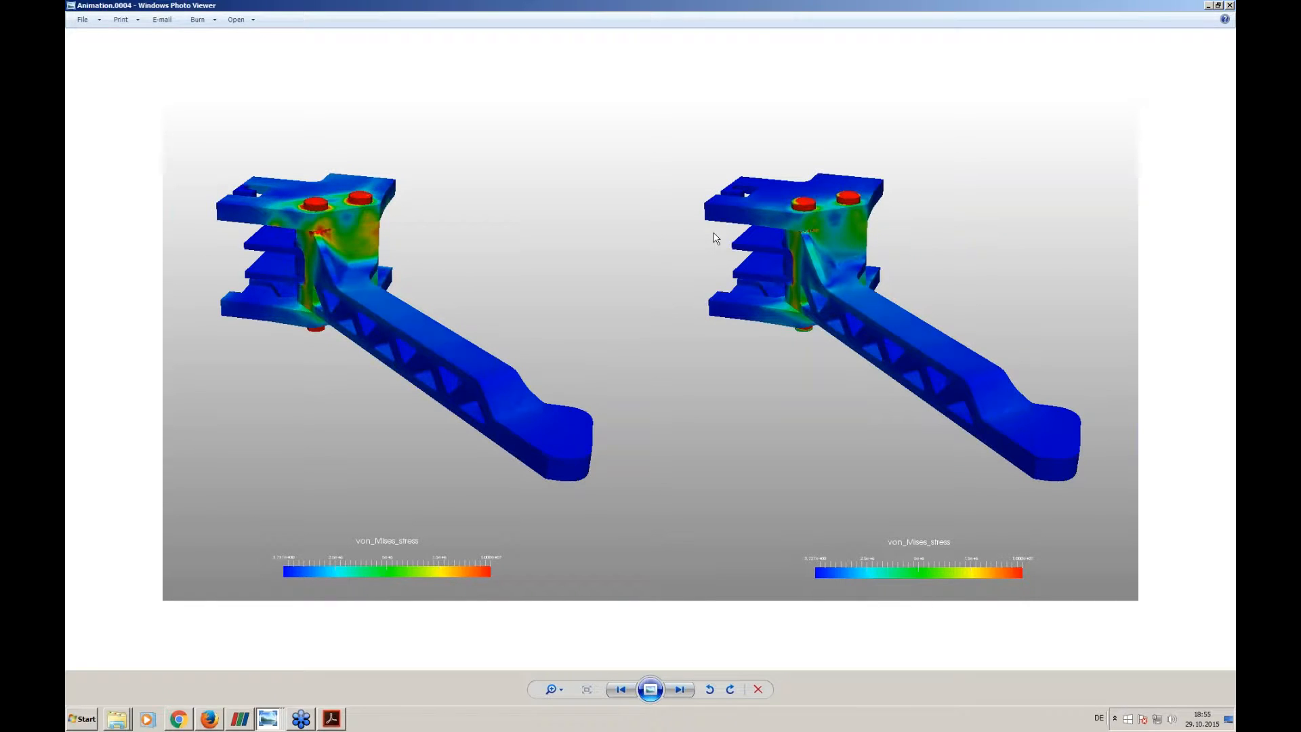
key("Right")
left_click(1209, 6)
- Open Stress_Detail_1_Coarse and compare its stress distribution with Stress_Detail_1_Fine
left_click(800, 266)
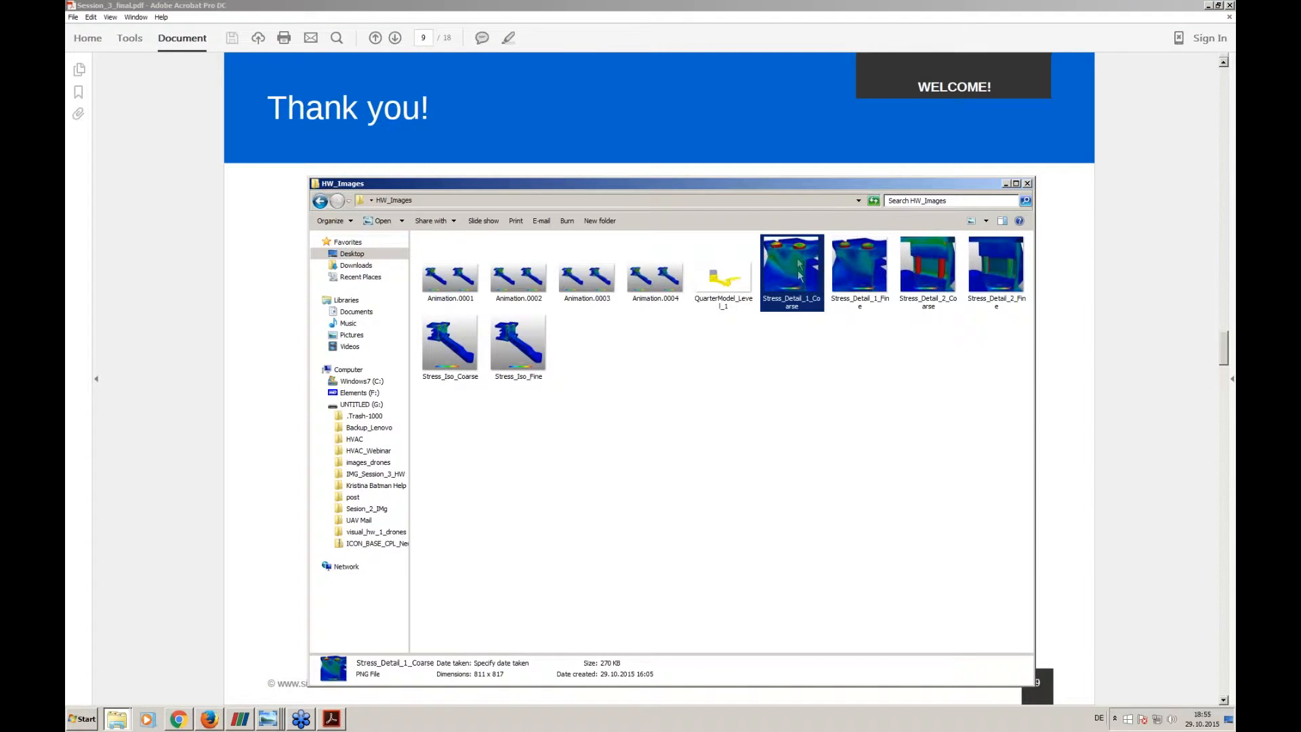
double_click(800, 266)
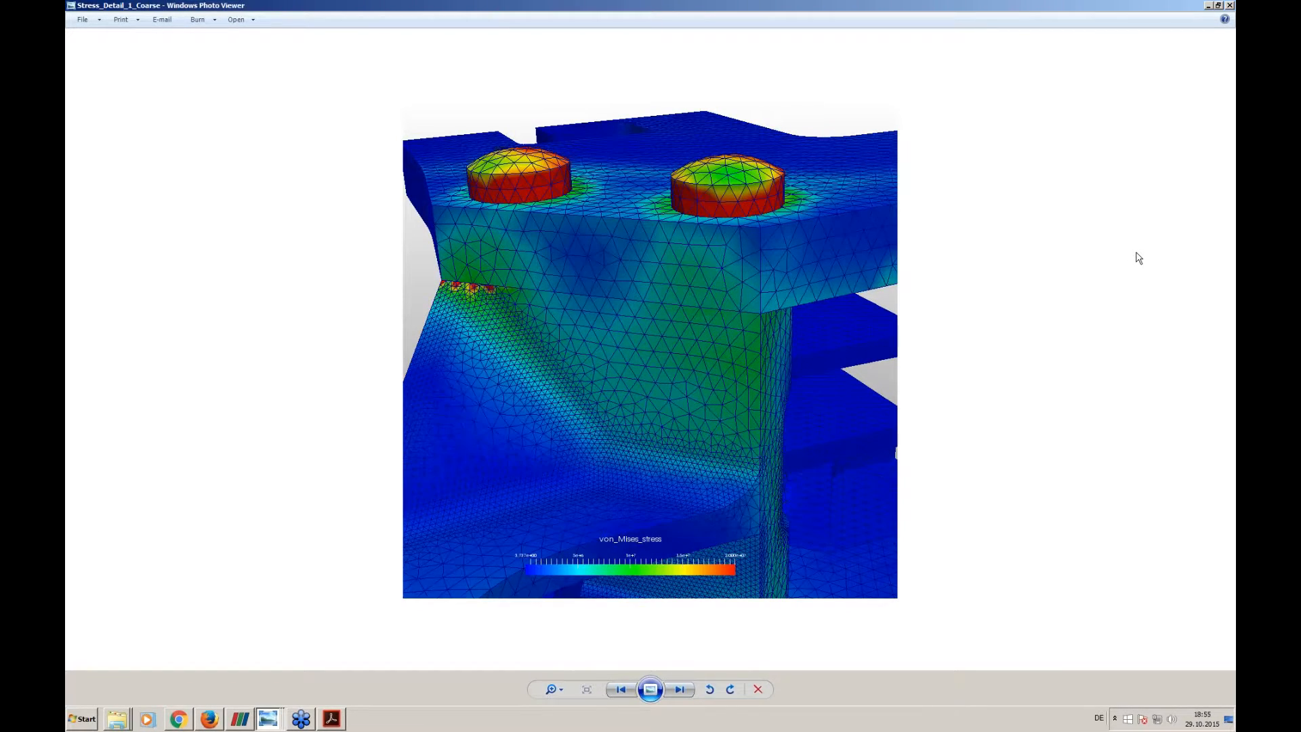
key("Right")
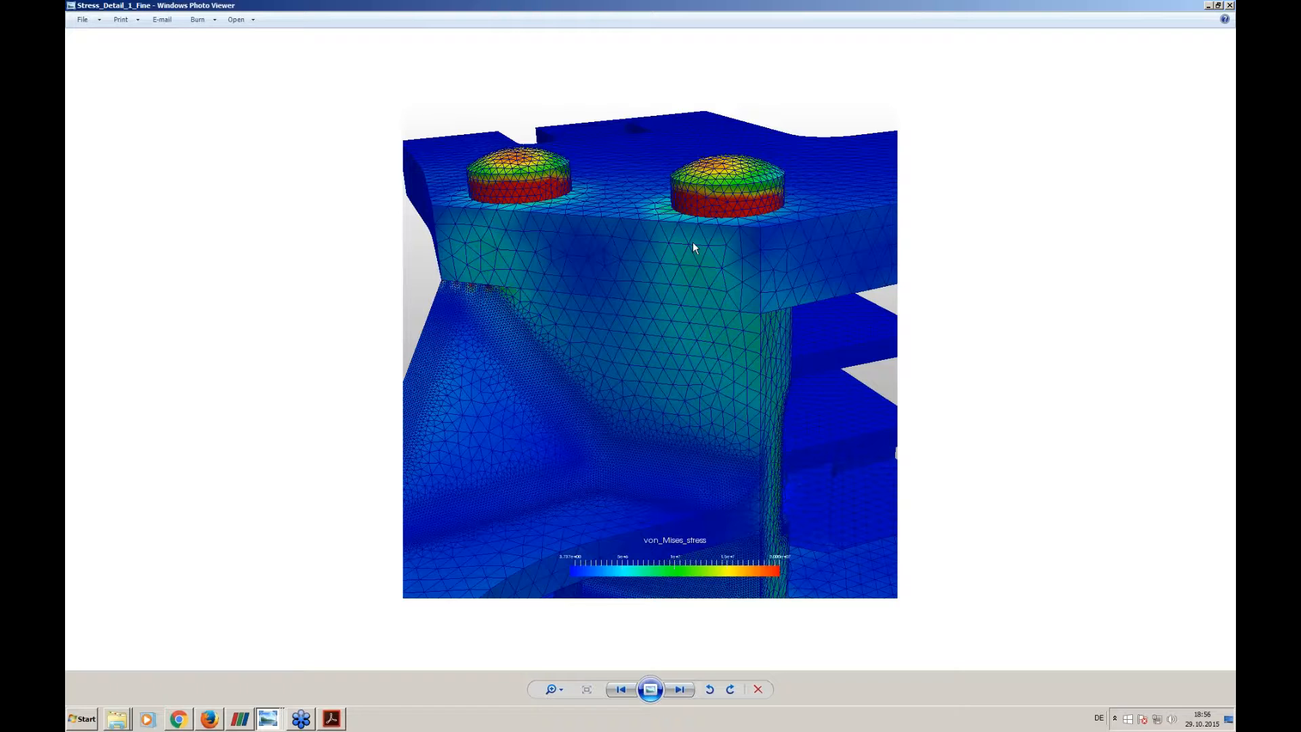
key("Left")
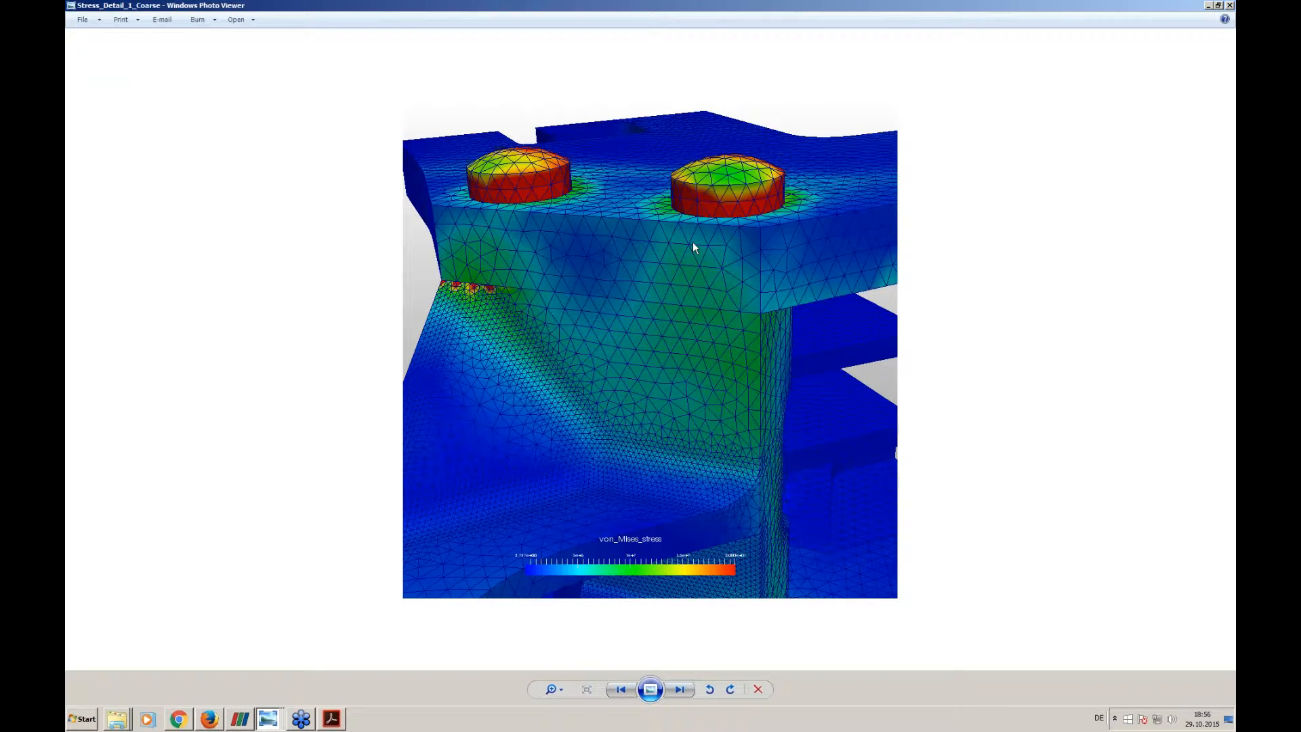
key("Right")
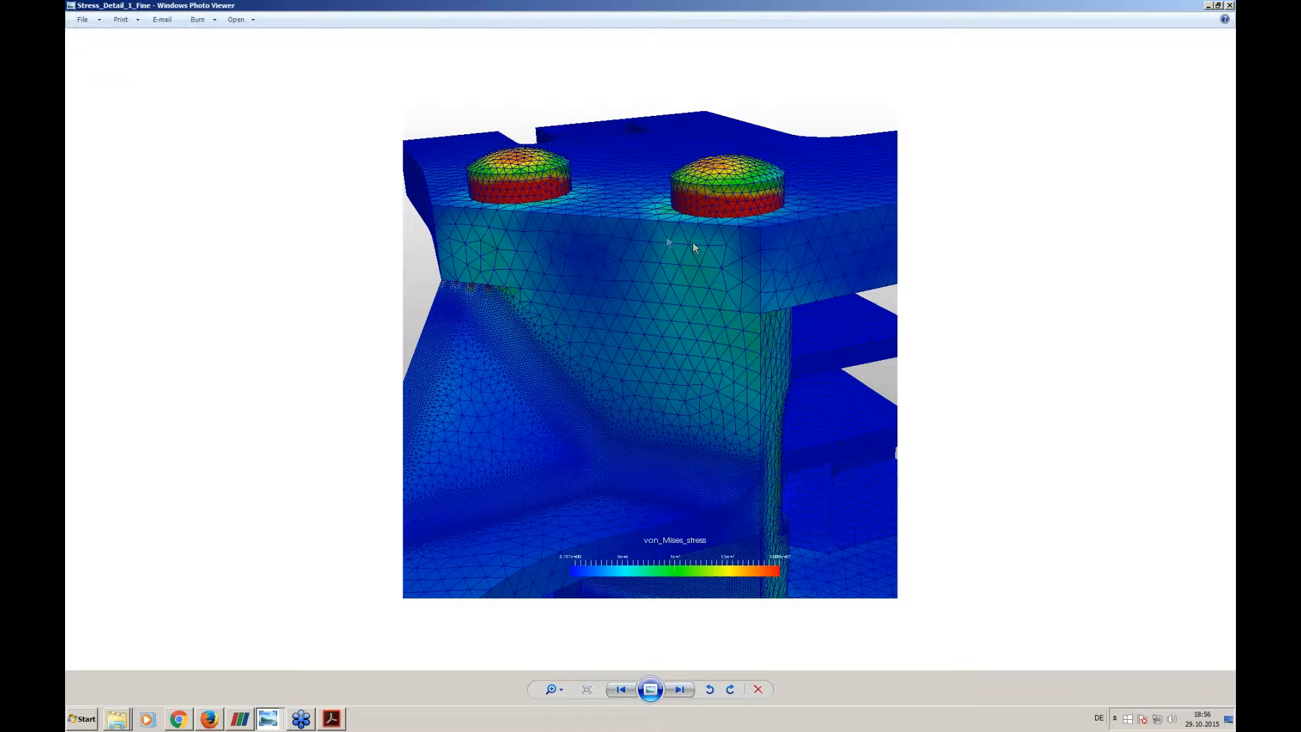
left_click(1208, 5)
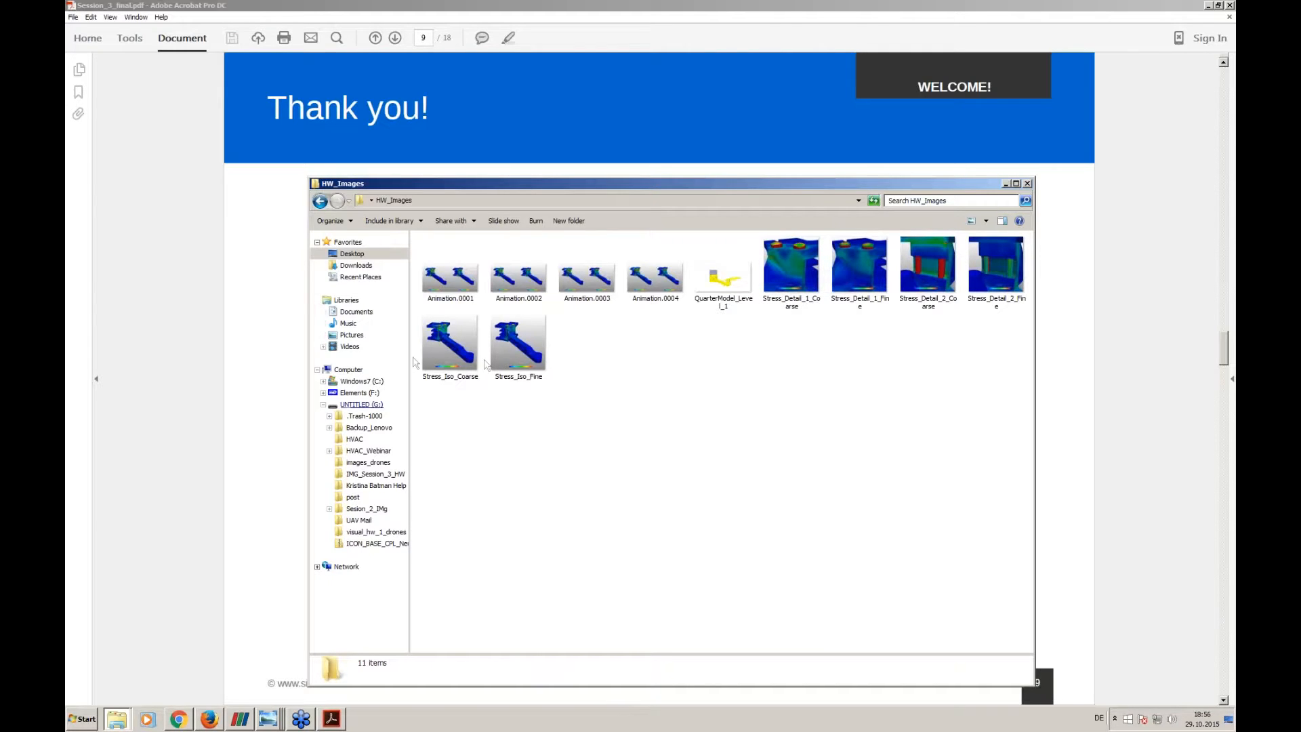
- Review Animation.0003, and compare the bolt-area stress in Stress_Detail_2_Coarse with Stress_Detail_2_Fine
double_click(582, 279)
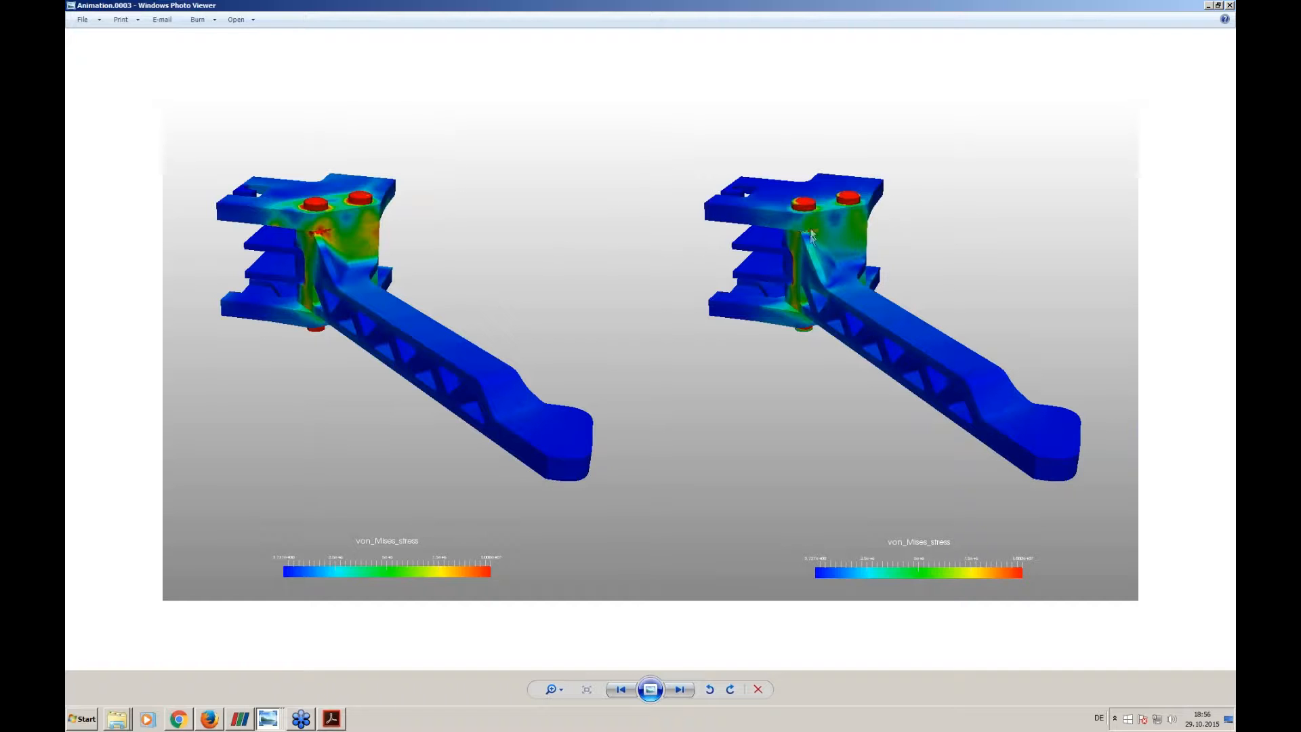
left_click(1209, 6)
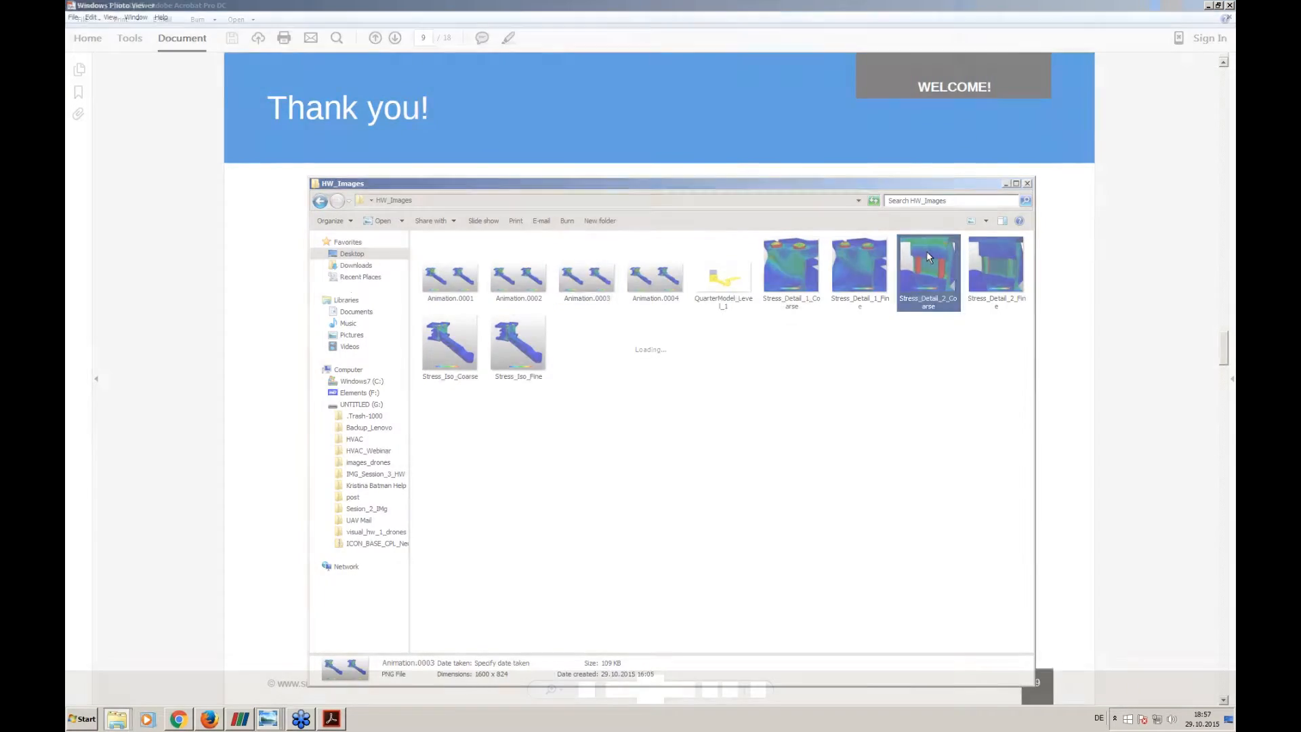
double_click(928, 256)
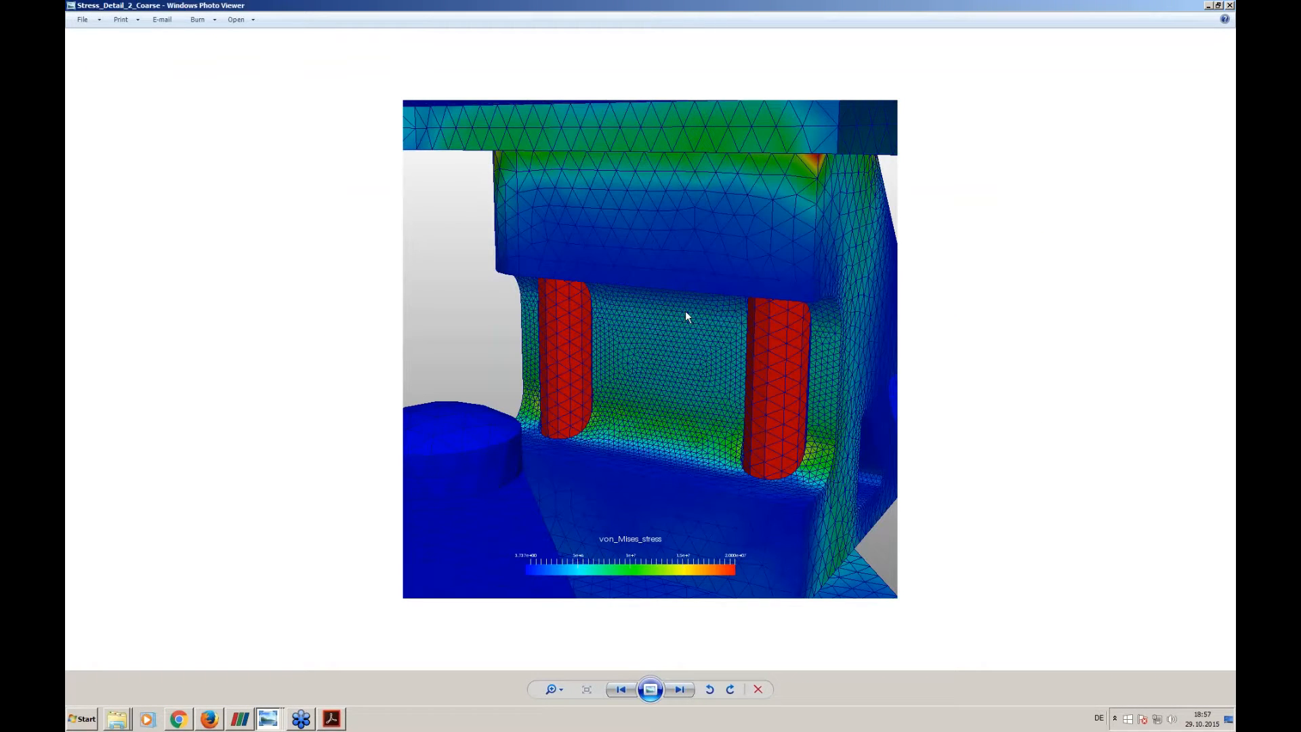
key("Right")
key("Left")
key("Right")
key("Left")
- Launch Paint with a blank canvas and maximize its window
left_click(77, 720)
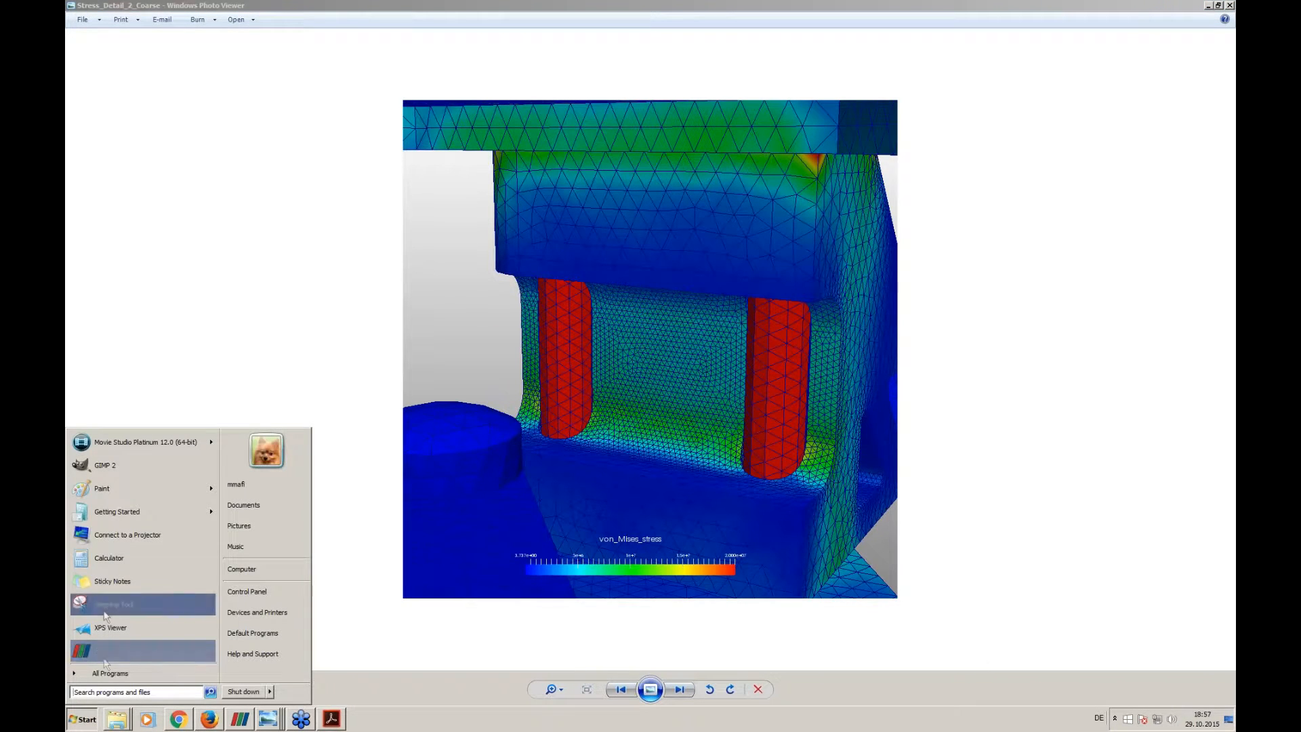
left_click(102, 491)
left_click_drag(818, 76, 722, 66)
left_click_drag(968, 78, 925, 61)
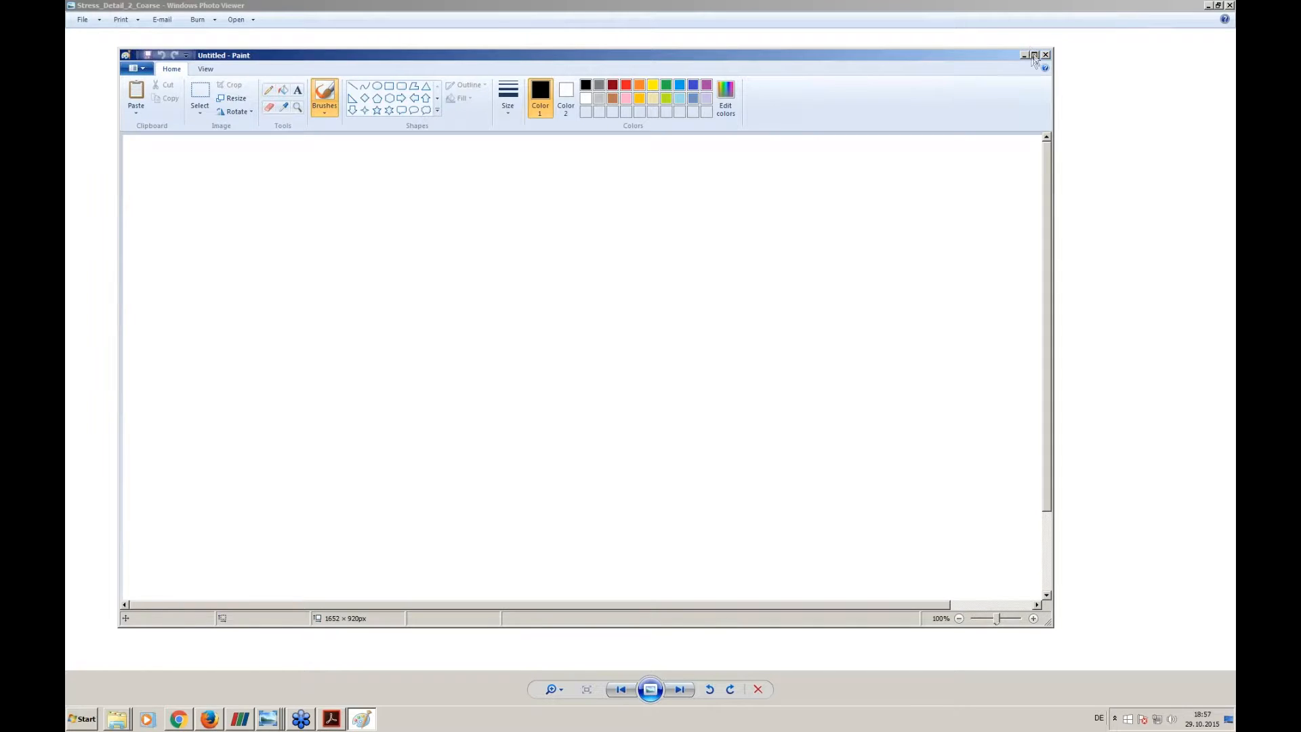
left_click(1034, 54)
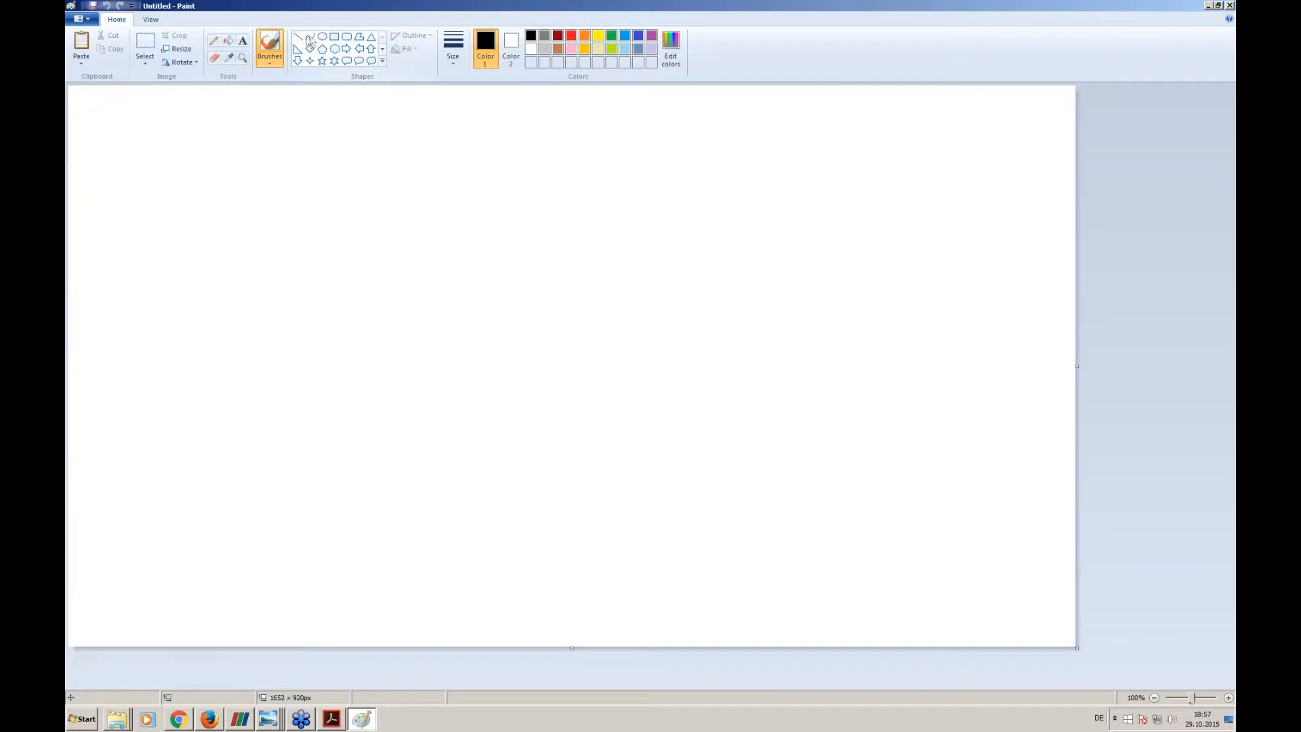
- Draw two black axes with the Line tool at the third thickness, about 383 px vertical and 638 px horizontal, meeting at the origin
left_click(297, 37)
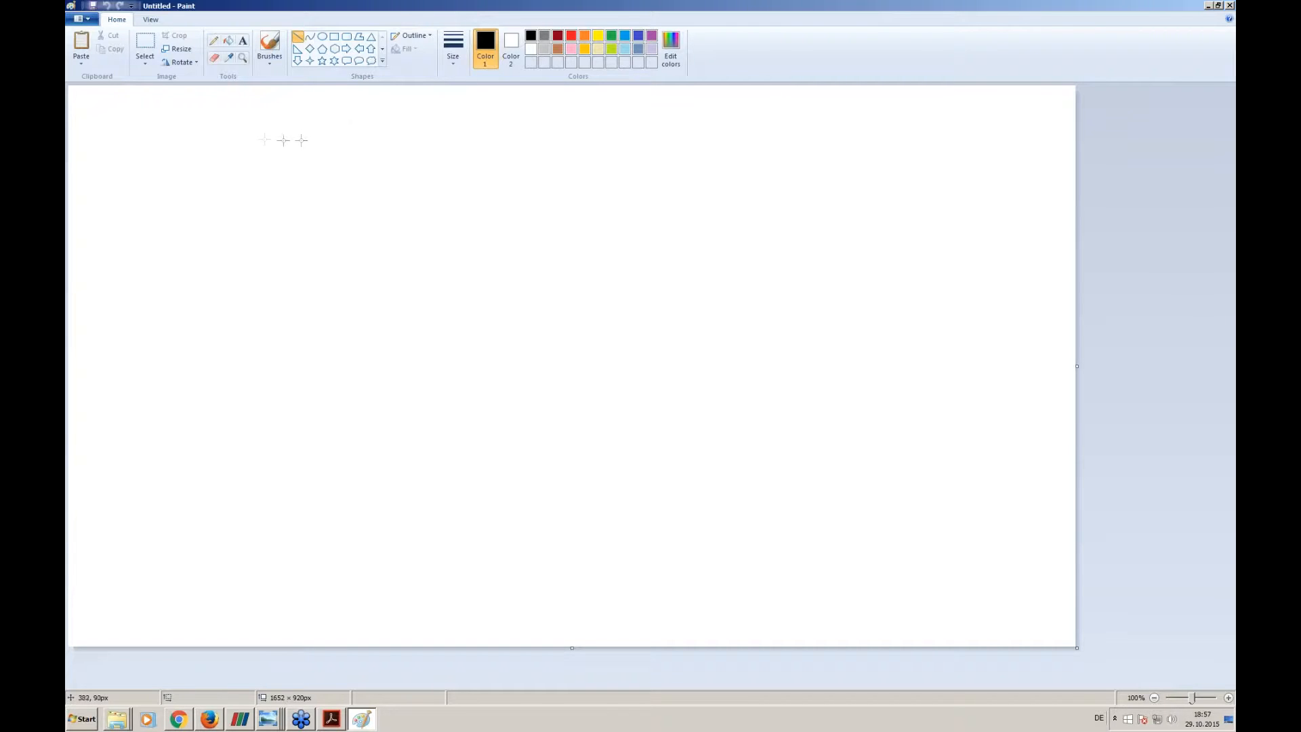
left_click(453, 48)
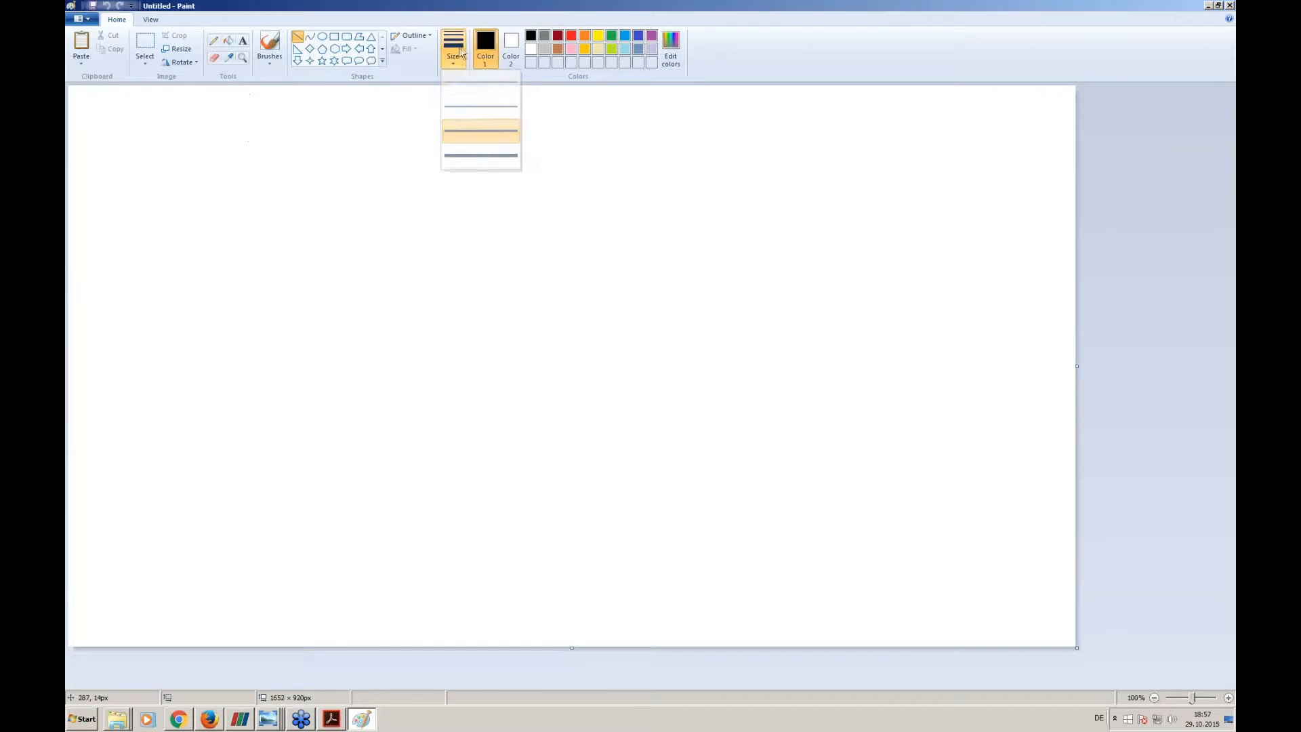
left_click(464, 131)
left_click_drag(226, 136, 226, 363)
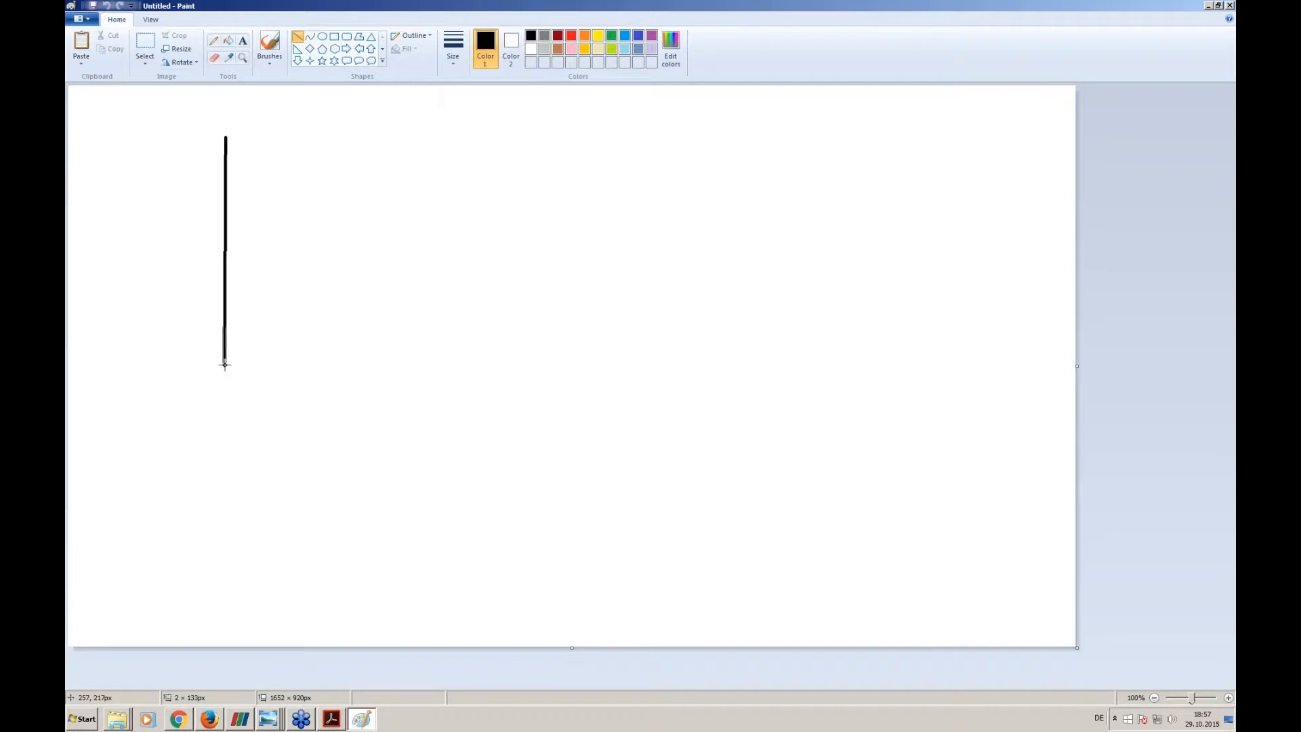
left_click_drag(226, 365, 229, 368)
key("ctrl+z")
left_click_drag(236, 132, 236, 366)
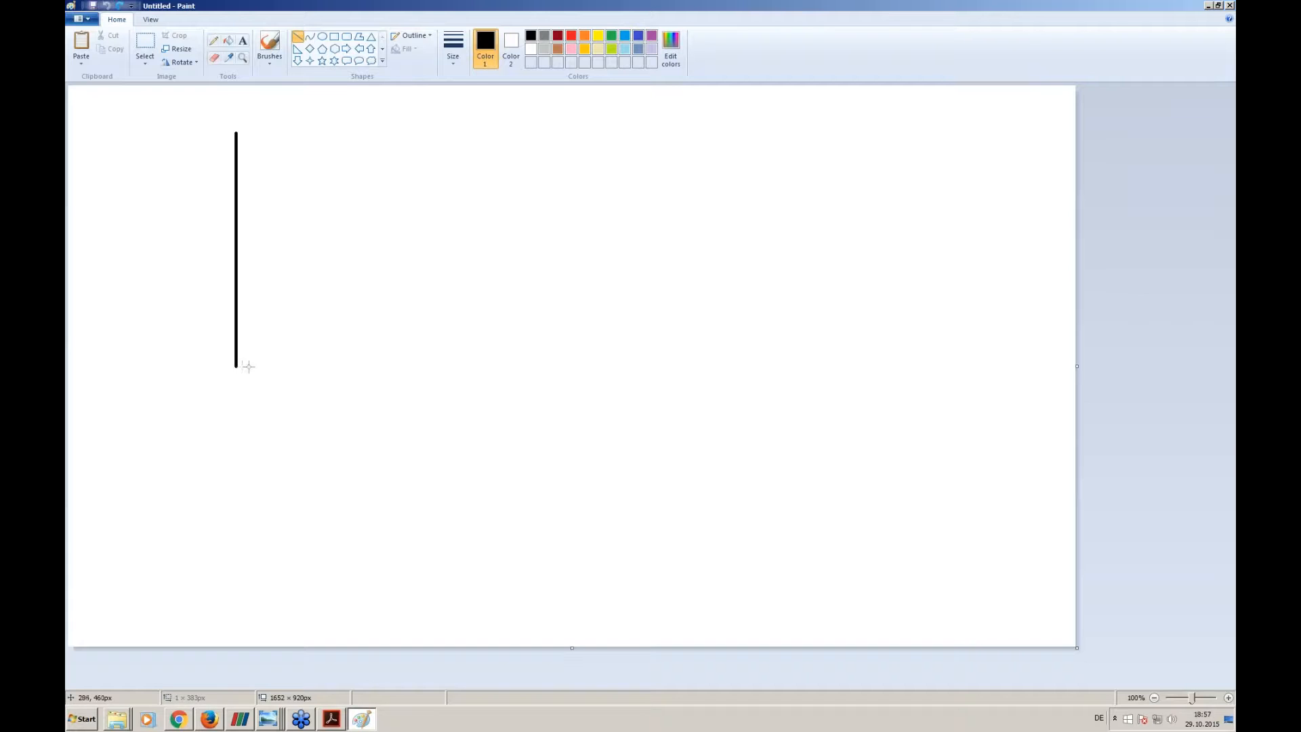
left_click_drag(236, 366, 624, 366)
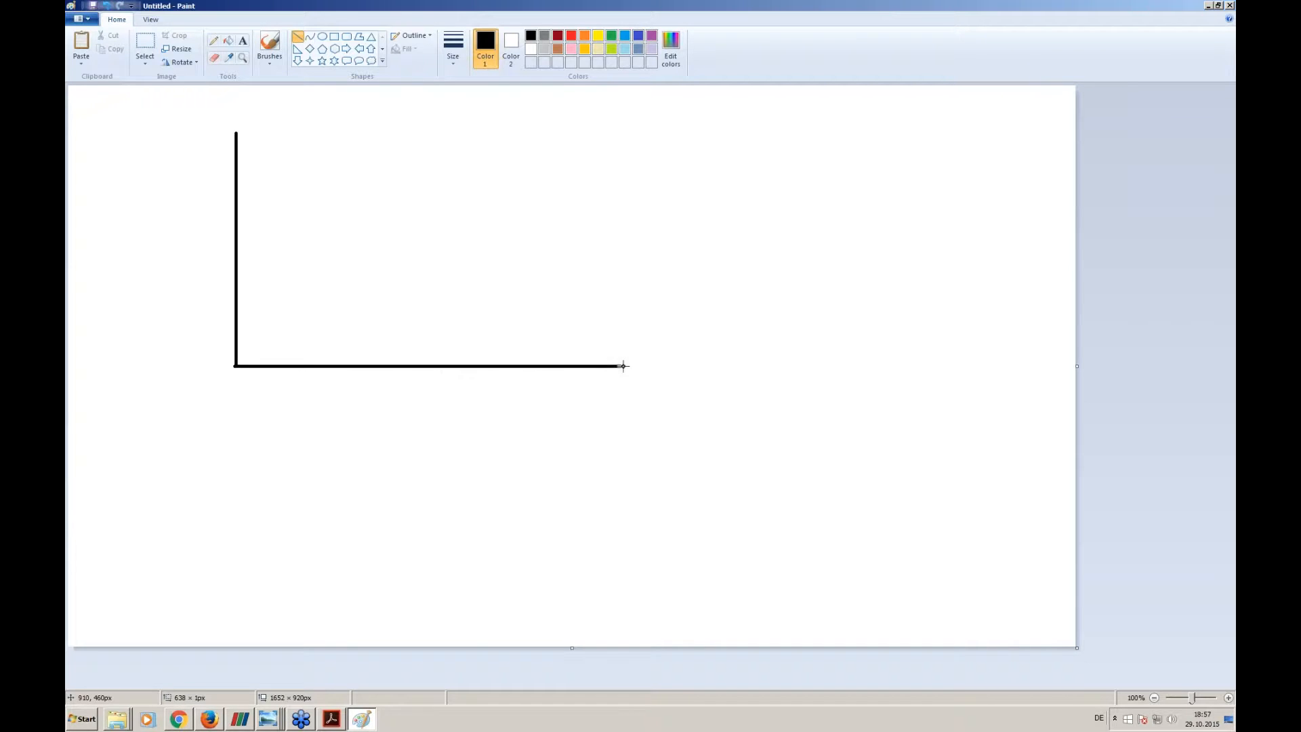
- Brush small arrowheads onto both axis ends and label the vertical axis σ and the horizontal axis x
left_click(269, 47)
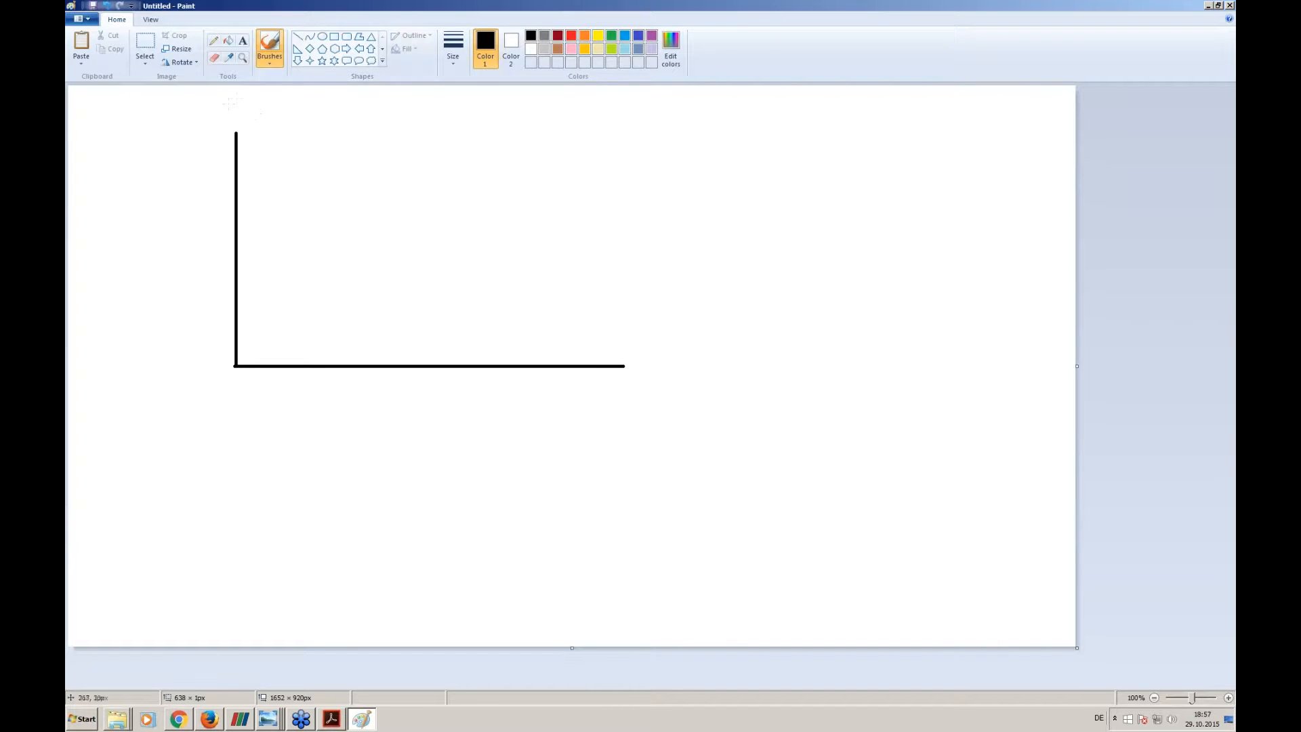
left_click_drag(240, 103, 233, 100)
left_click_drag(624, 364, 623, 361)
left_click_drag(635, 412, 645, 398)
- Brush a light blue curve between the axes that runs flat with a single peak near the middle
left_click(625, 35)
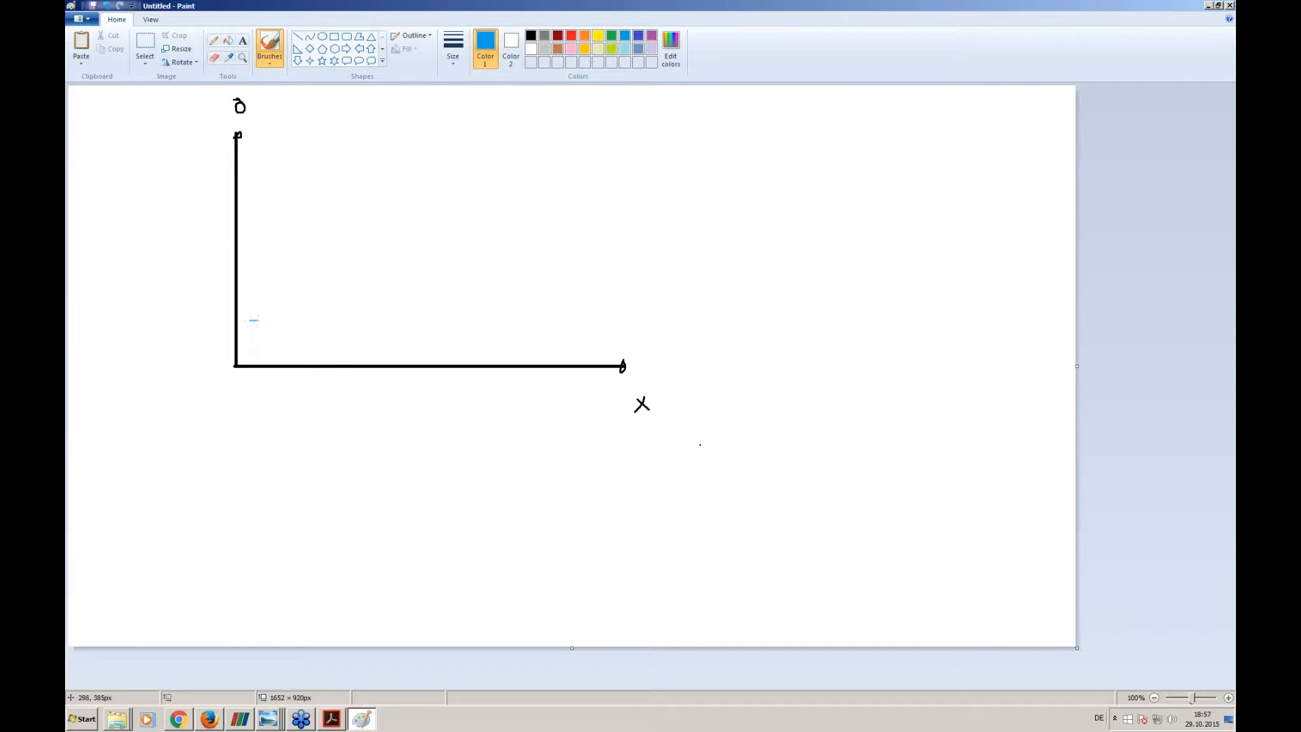
mouse_move(437, 253)
left_mouse_down()
mouse_move(525, 313)
mouse_move(602, 319)
left_mouse_up()
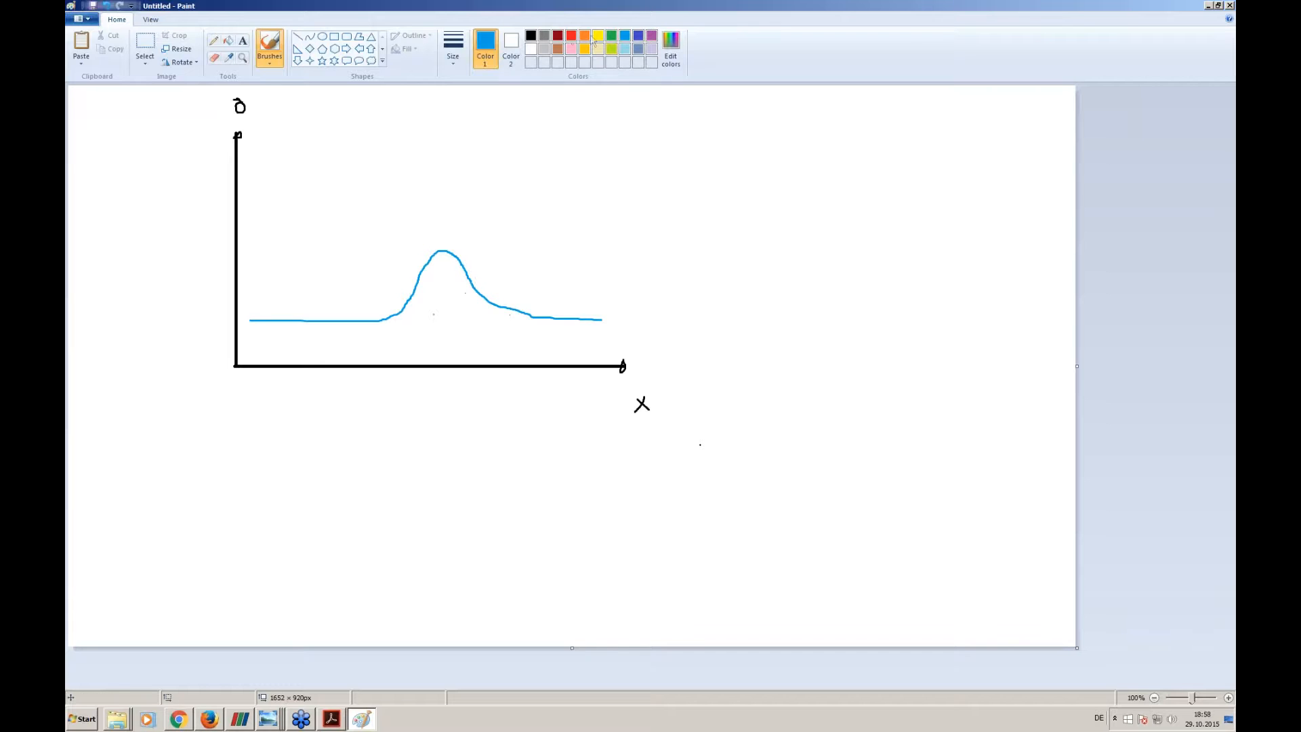
- Mark red sample points along the blue curve and connect them with a red line that cuts off the peak
left_click(571, 36)
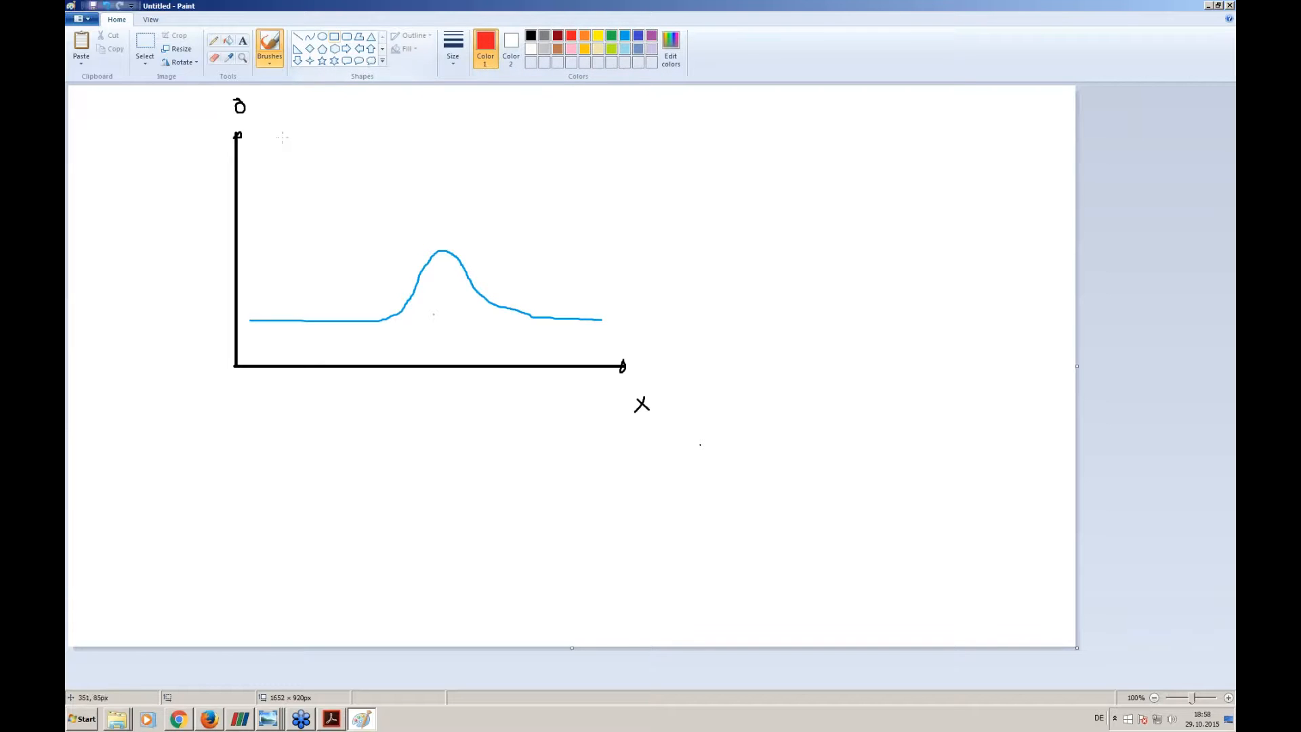
left_click_drag(254, 319, 387, 319)
left_click_drag(522, 314, 518, 314)
left_click_drag(596, 319, 598, 320)
left_click_drag(250, 318, 601, 319)
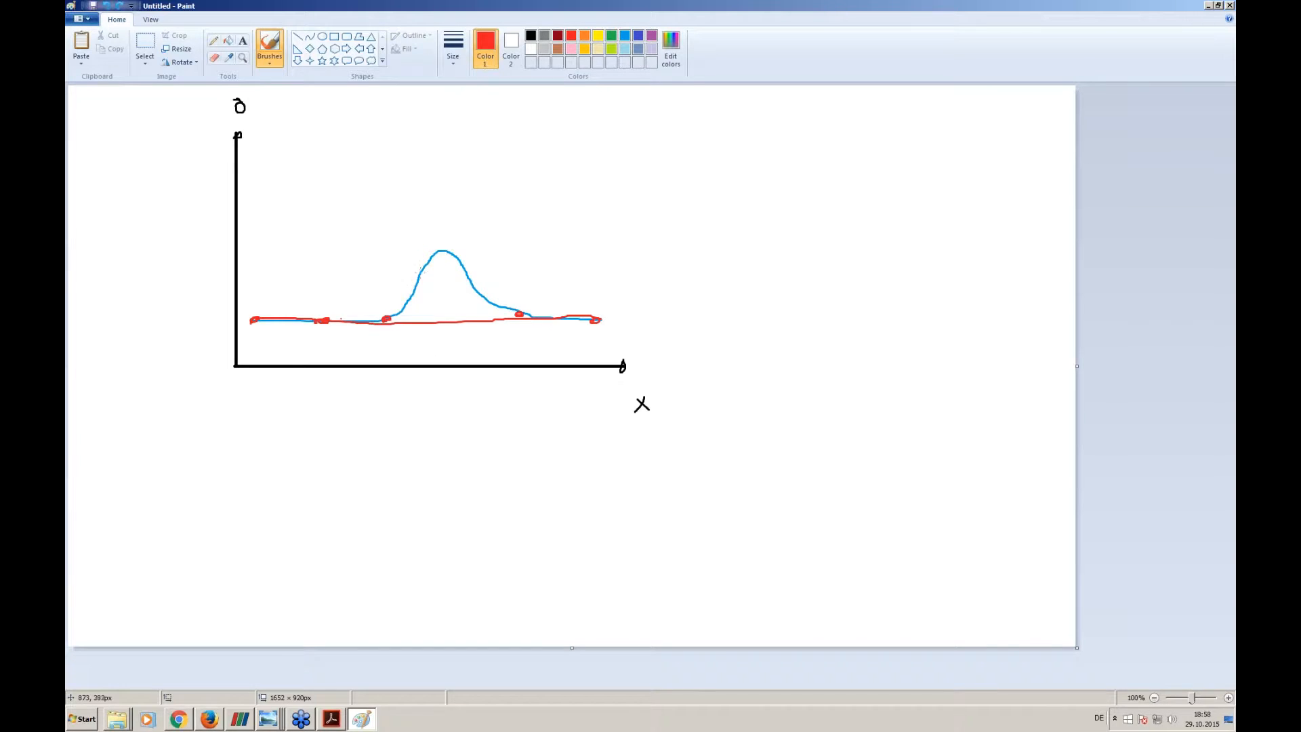
key("ctrl+z")
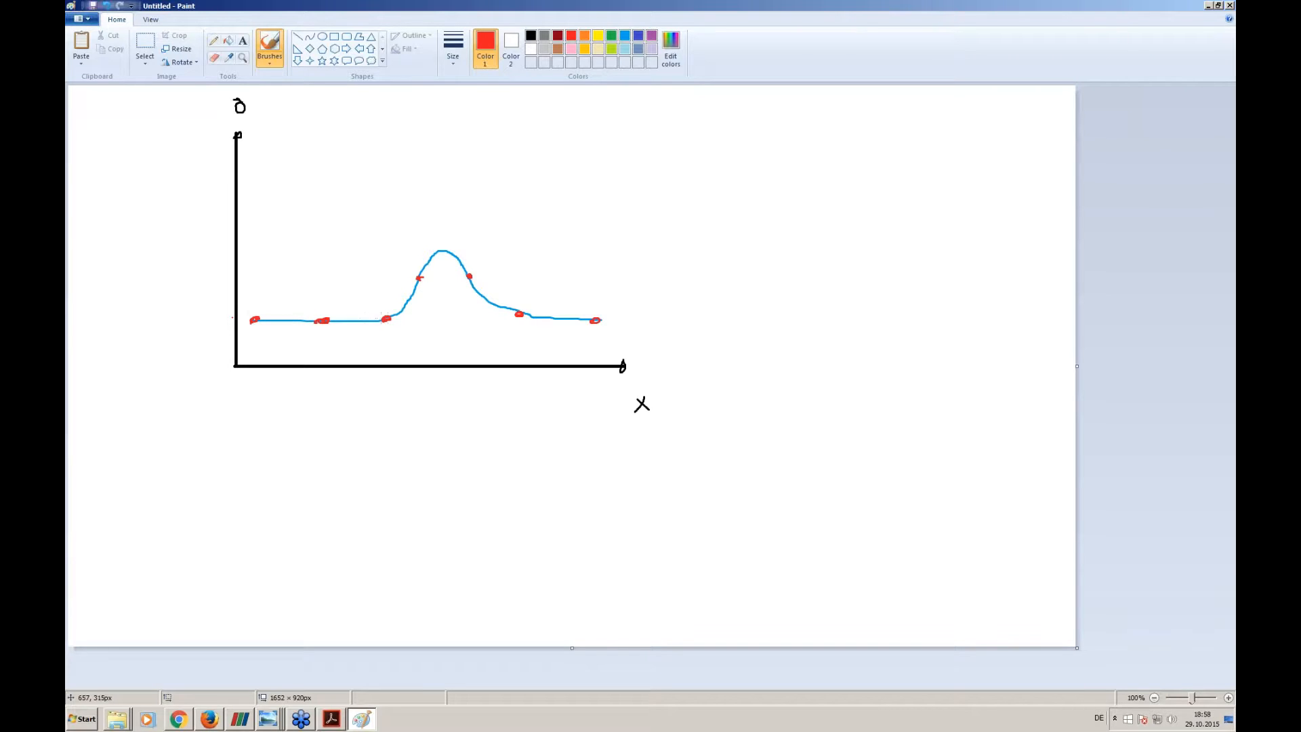
left_click_drag(421, 279, 393, 314)
left_click_drag(475, 300, 607, 318)
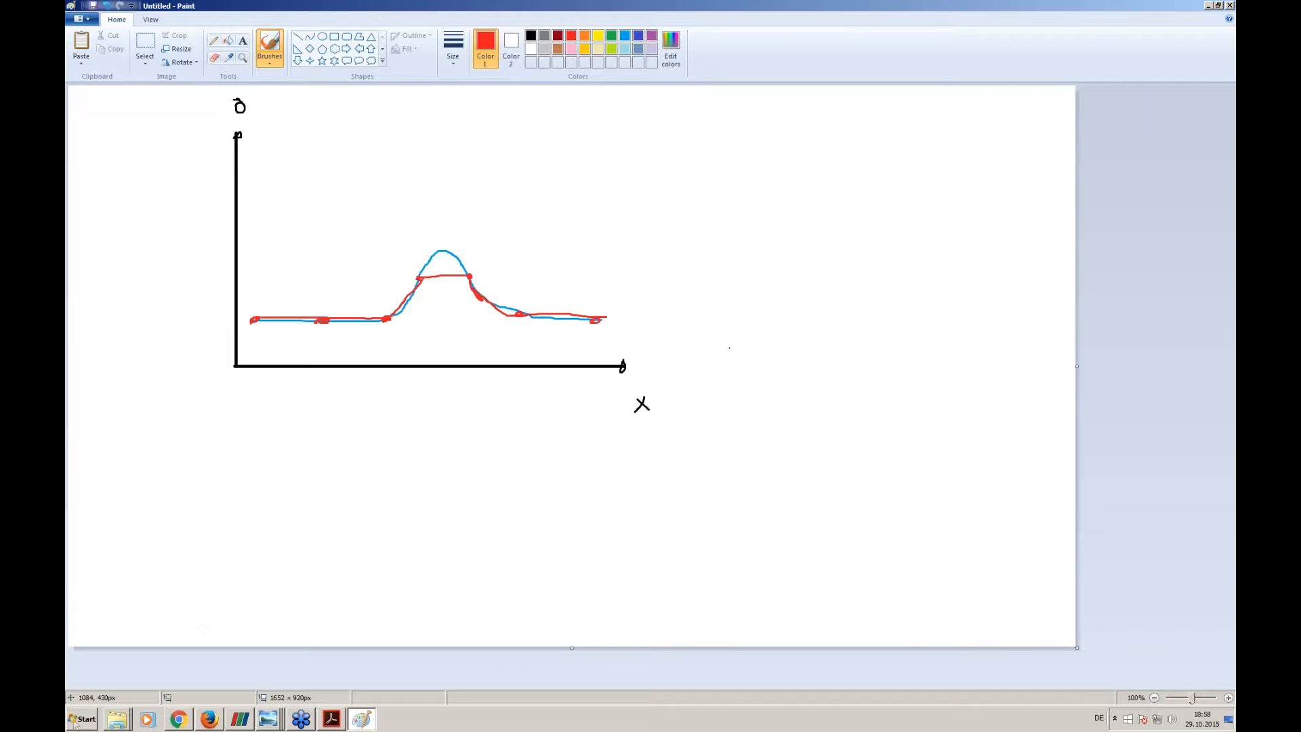
- Reopen Stress_Detail_2_Coarse from the HW_Images folder and compare it again with the fine-mesh version
left_click(121, 720)
left_click(123, 693)
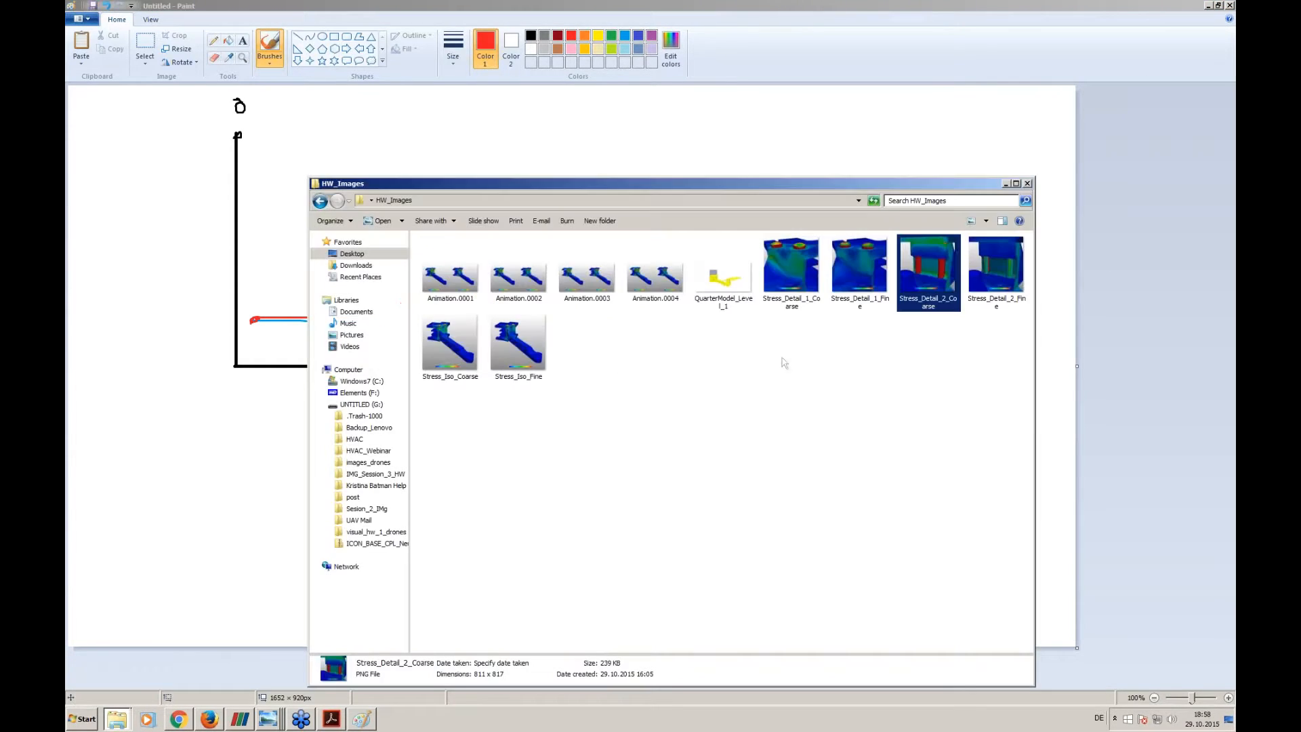
double_click(949, 258)
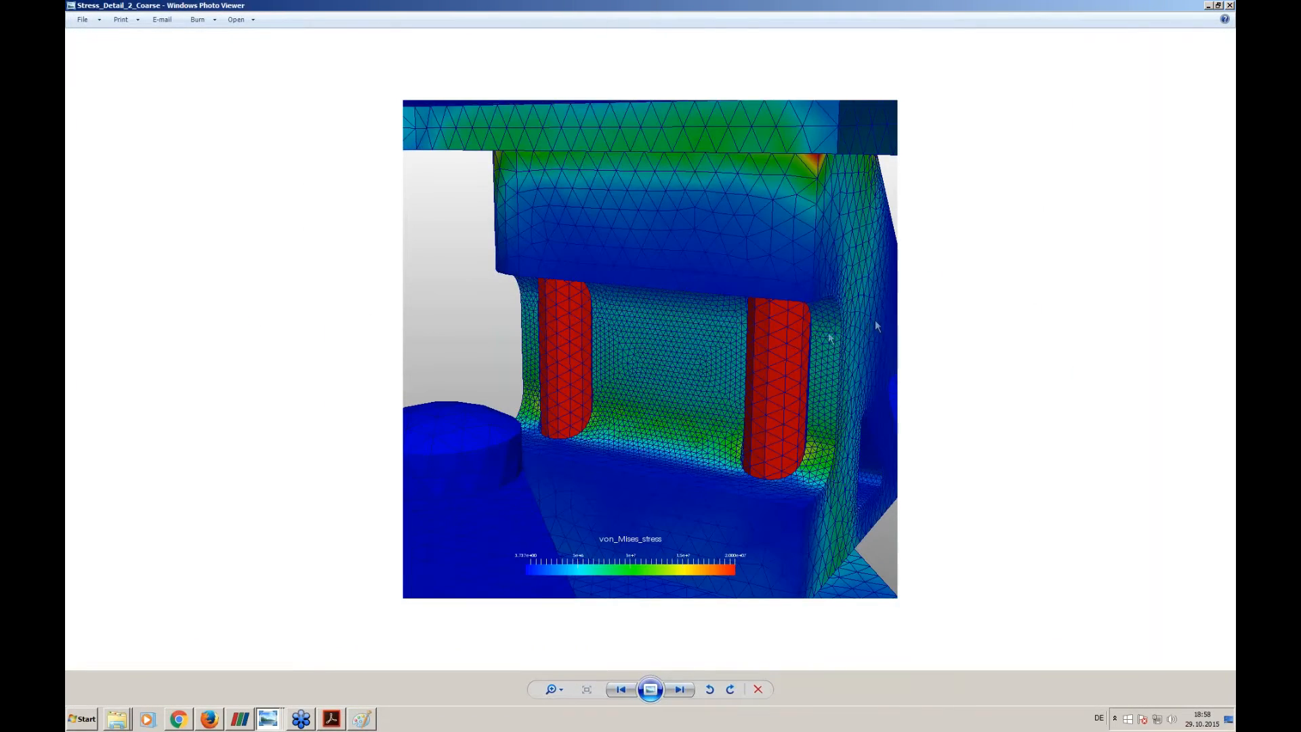
key("Right")
key("Left")
left_click(1208, 6)
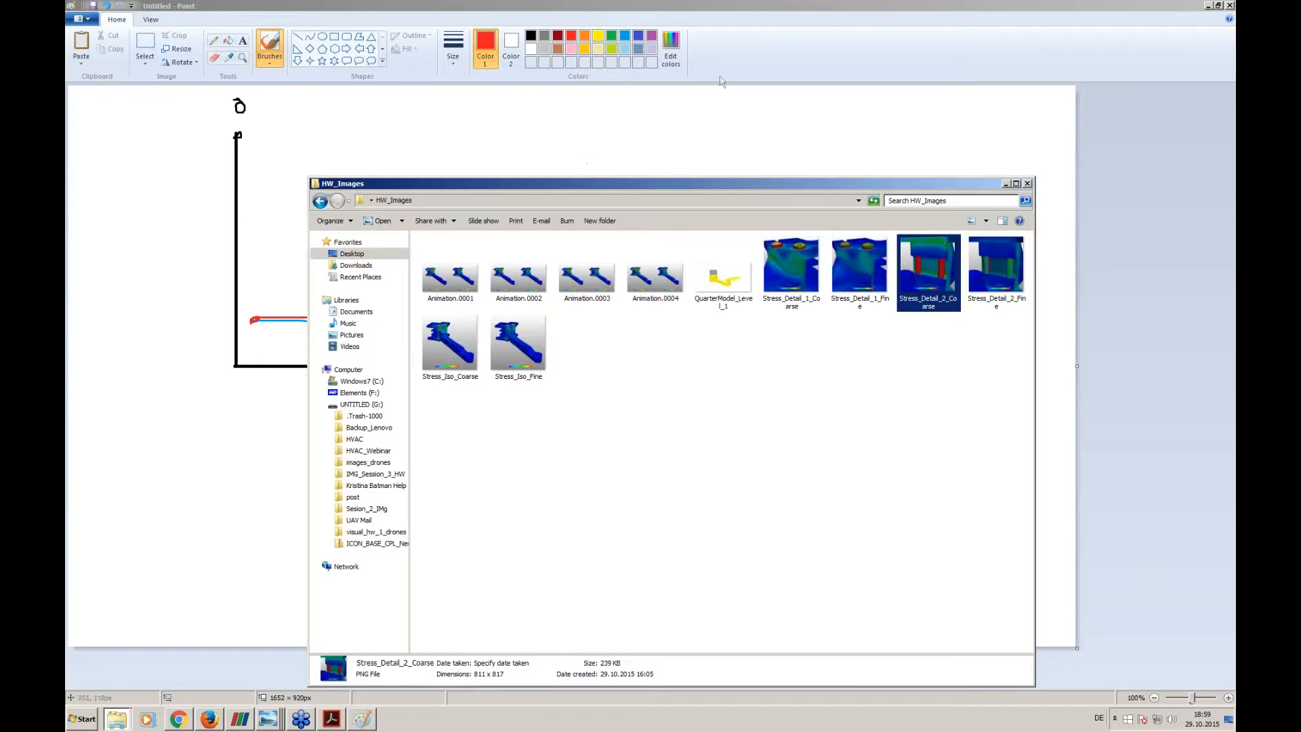
- Switch to Session_3_final.pdf in Adobe Acrobat and go to page 10, the Drop Test slide
left_click(176, 618)
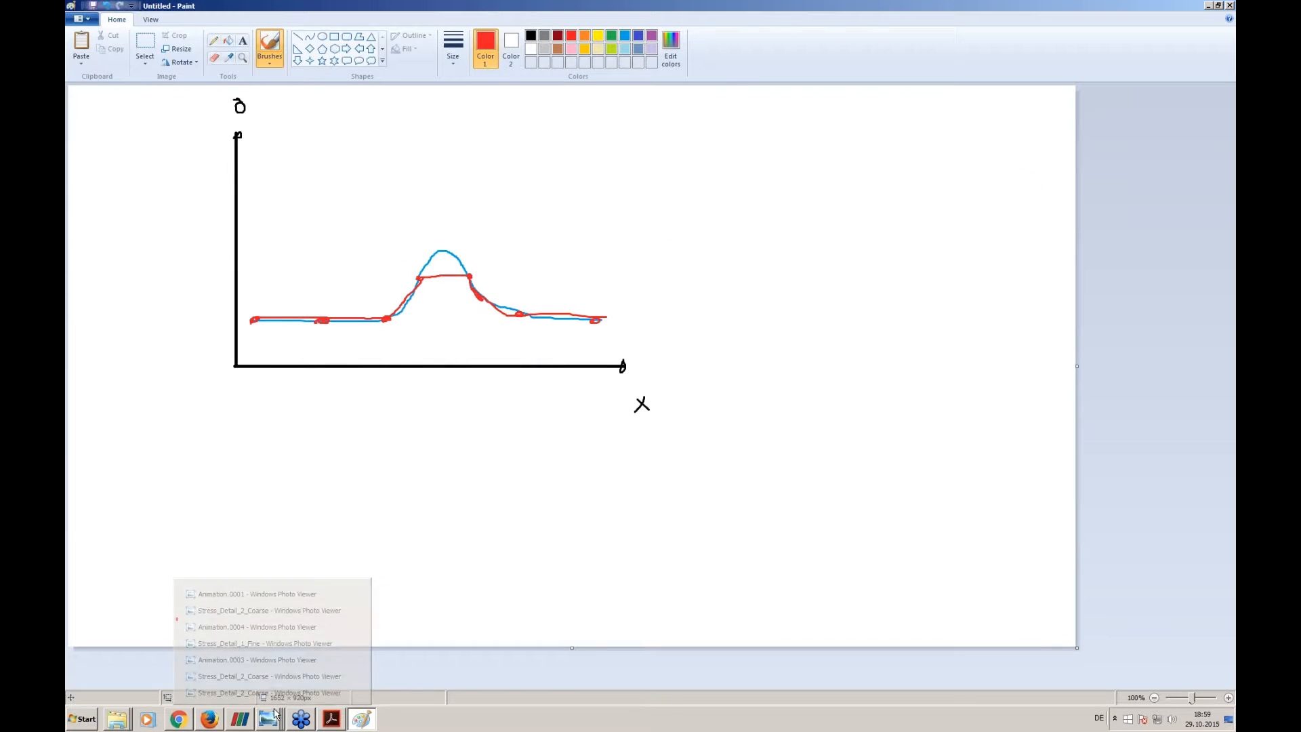
left_click(332, 719)
scroll(564, 540, "down", 1)
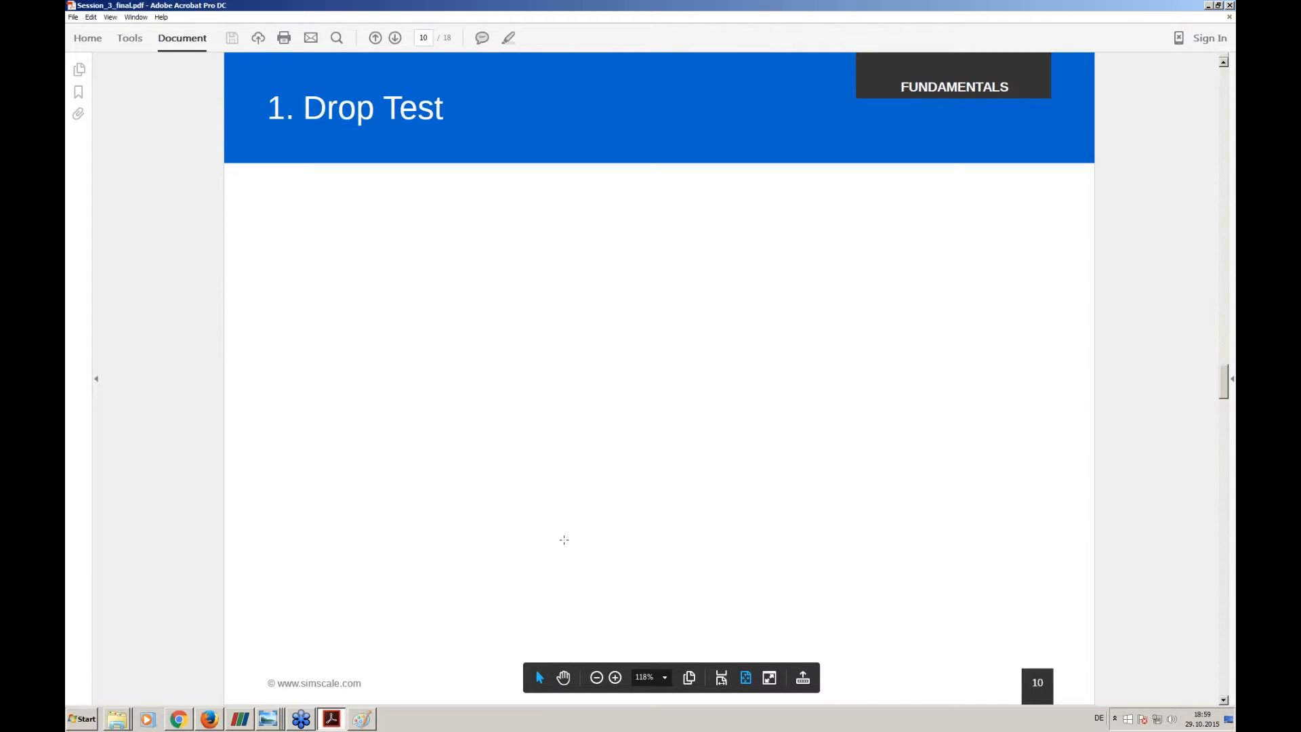
- Switch back to Paint and delete the entire drawing from the canvas
mouse_move(367, 720)
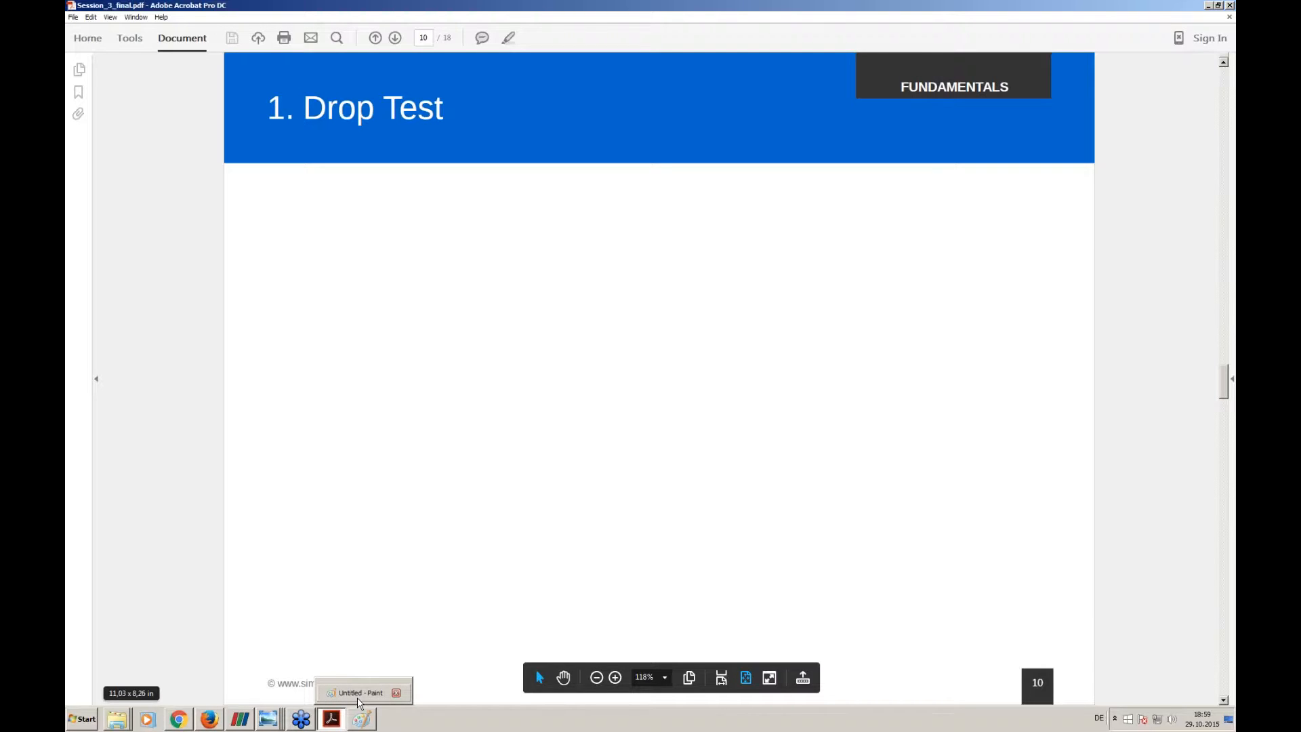
left_click(359, 693)
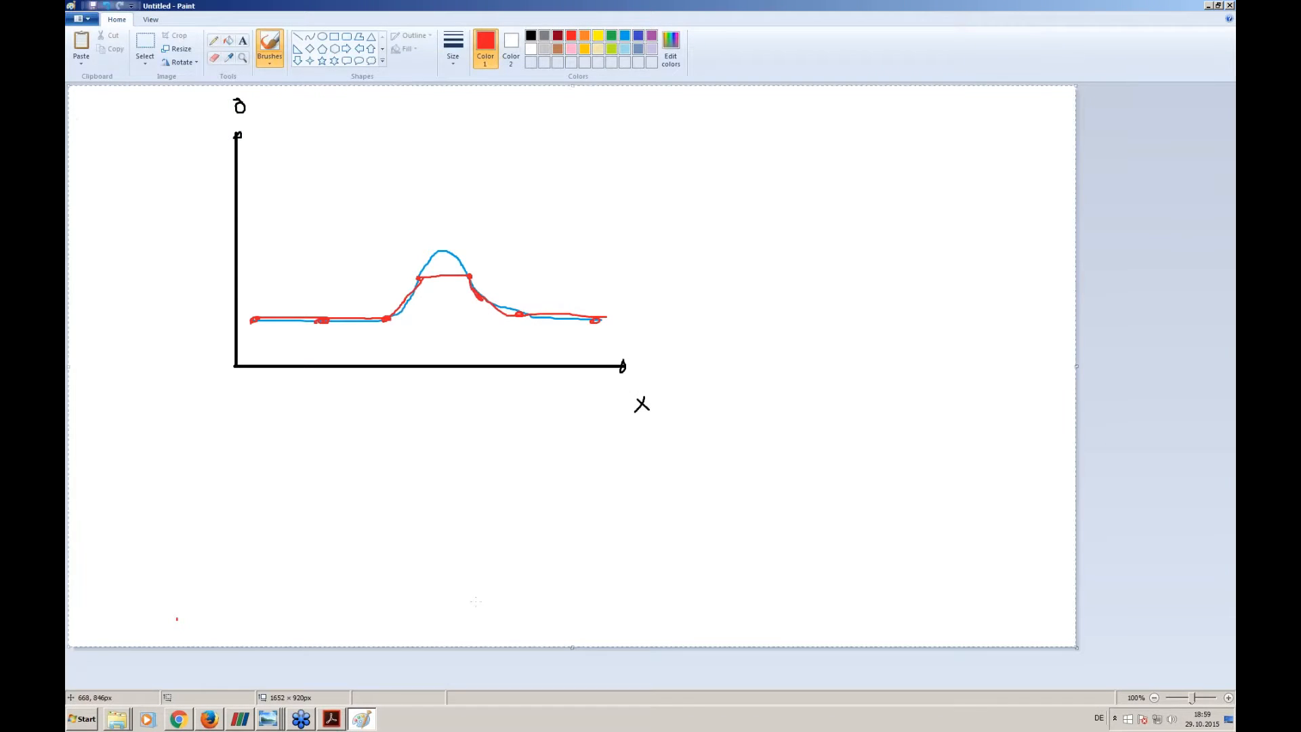
key("ctrl+a")
key("Delete")
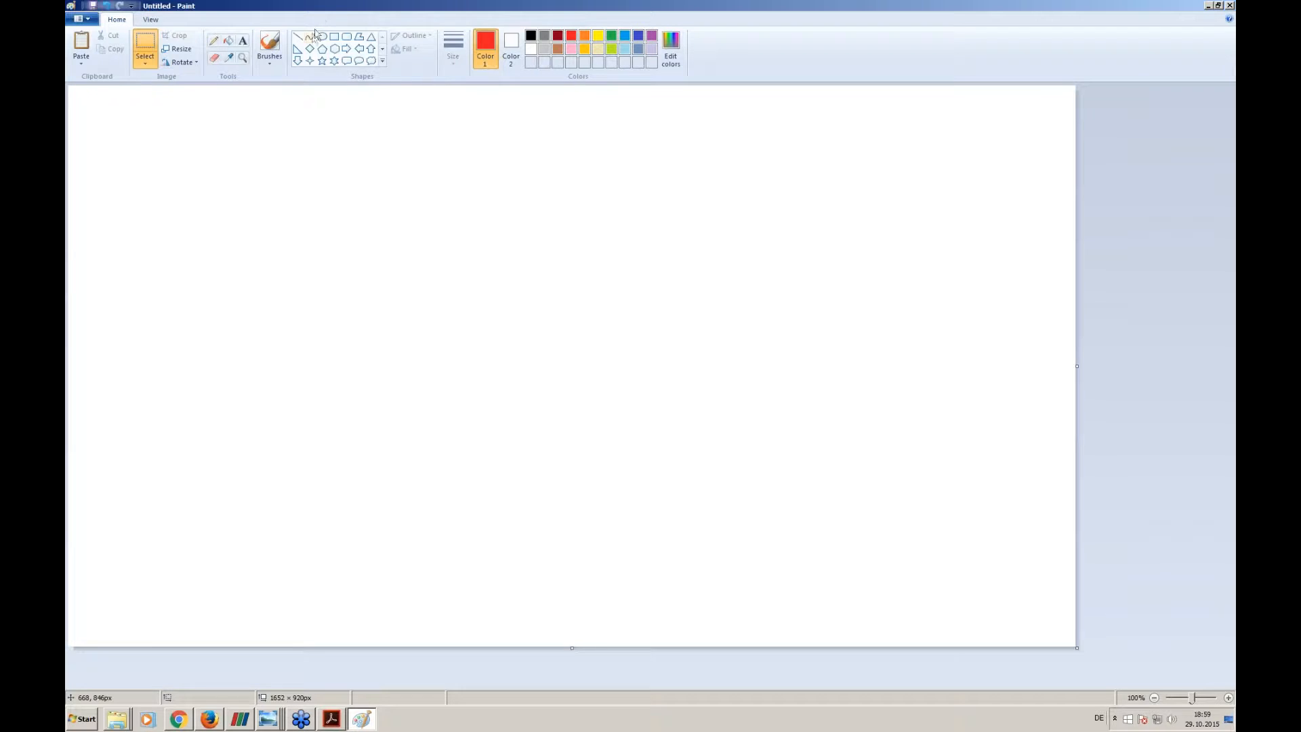
- Draw a simple black car from a wide body rectangle, a smaller roof rectangle and two circular wheels
left_click(333, 39)
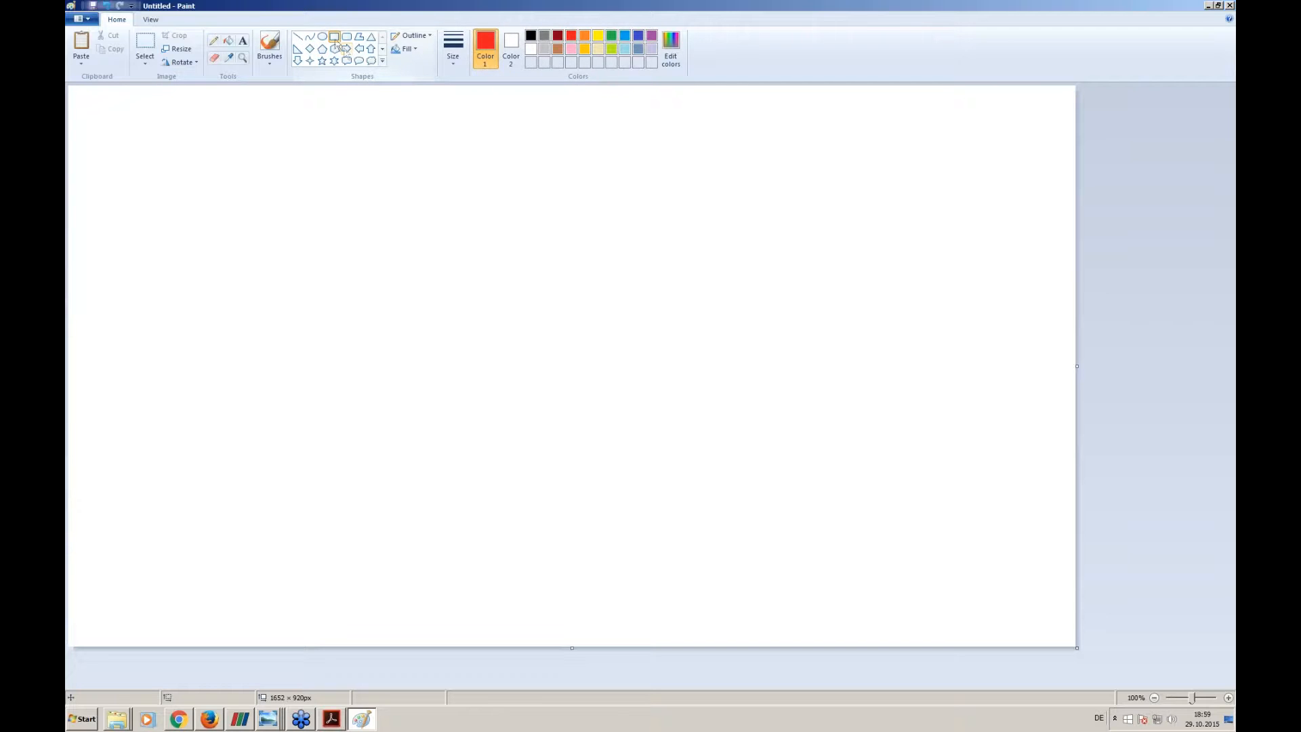
left_click(531, 35)
mouse_move(249, 198)
left_mouse_down()
mouse_move(616, 242)
mouse_move(574, 291)
left_mouse_up()
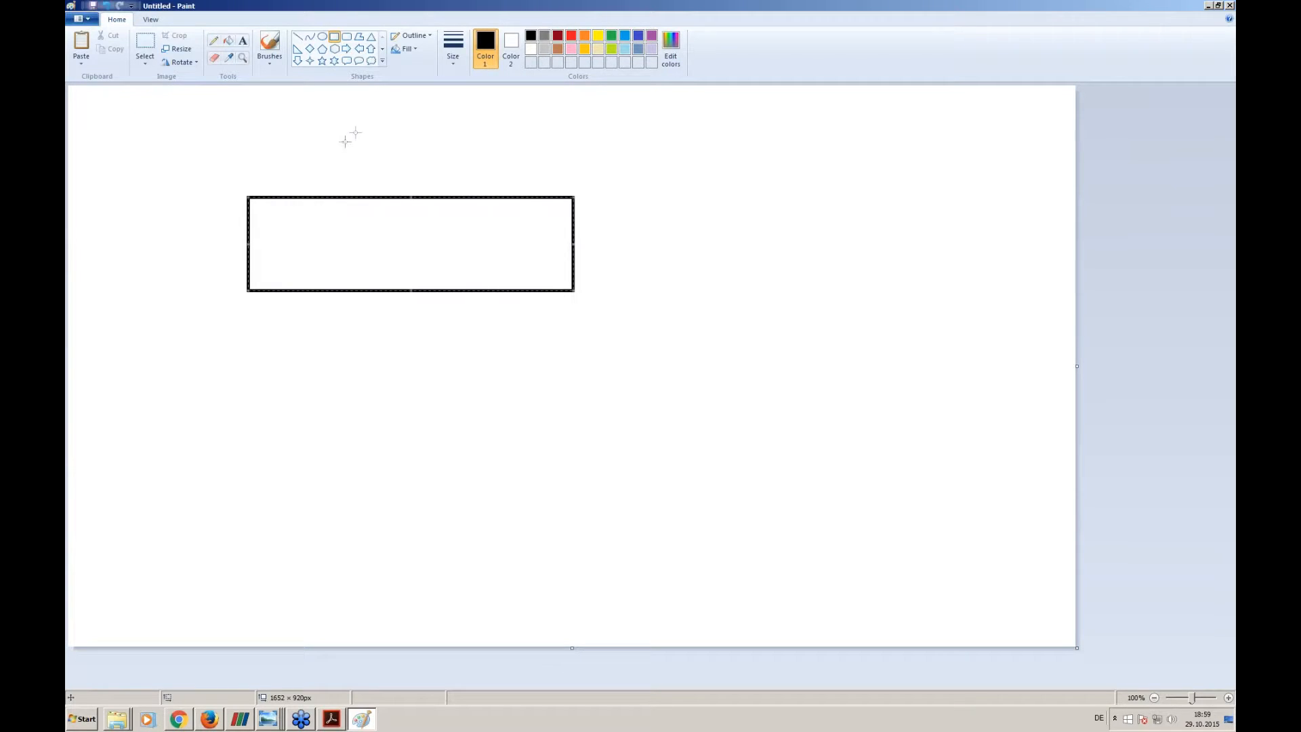
mouse_move(333, 148)
left_mouse_down()
mouse_move(494, 175)
mouse_move(504, 197)
left_mouse_up()
left_click(323, 36)
left_click_drag(280, 246, 346, 318)
left_click_drag(487, 251, 546, 317)
- Draw a vertical black wall line in front of the car and a red block arrow pointing from the car to the wall
left_click(298, 36)
left_click_drag(828, 115, 829, 380)
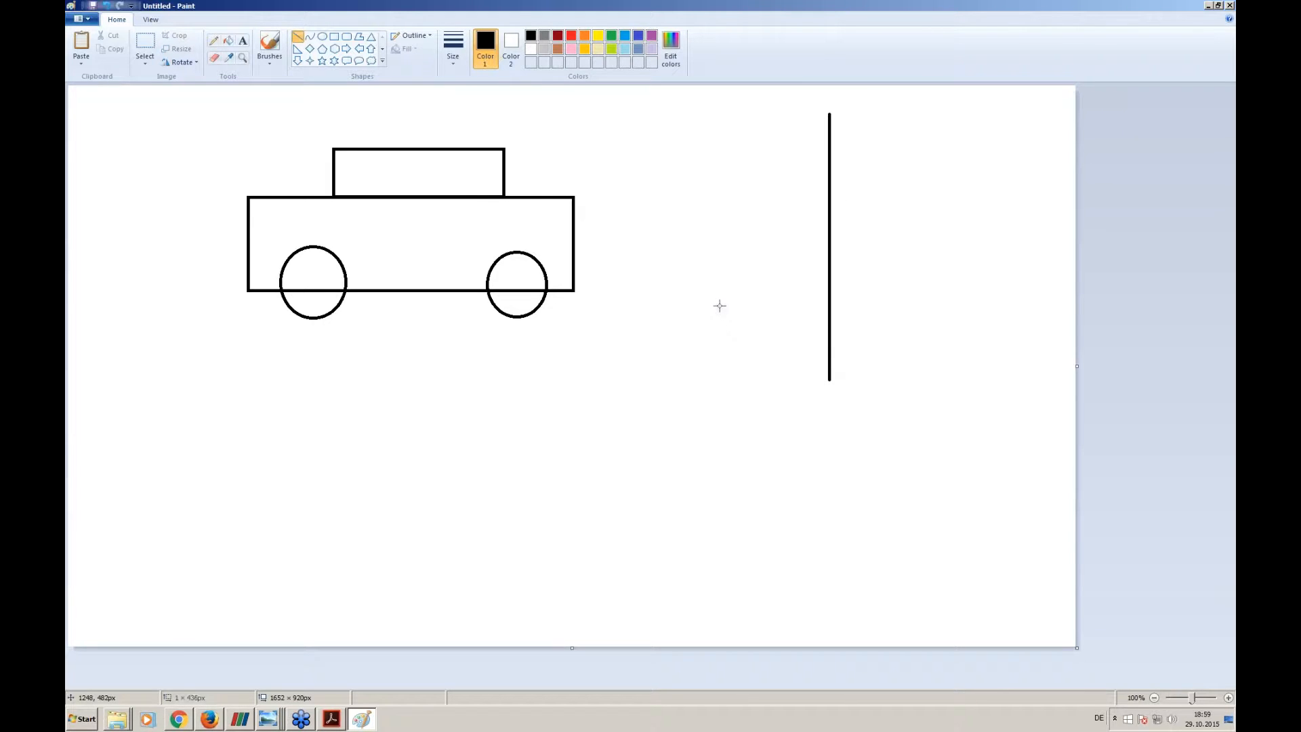
left_click(347, 48)
left_click(572, 35)
left_click_drag(592, 227, 820, 264)
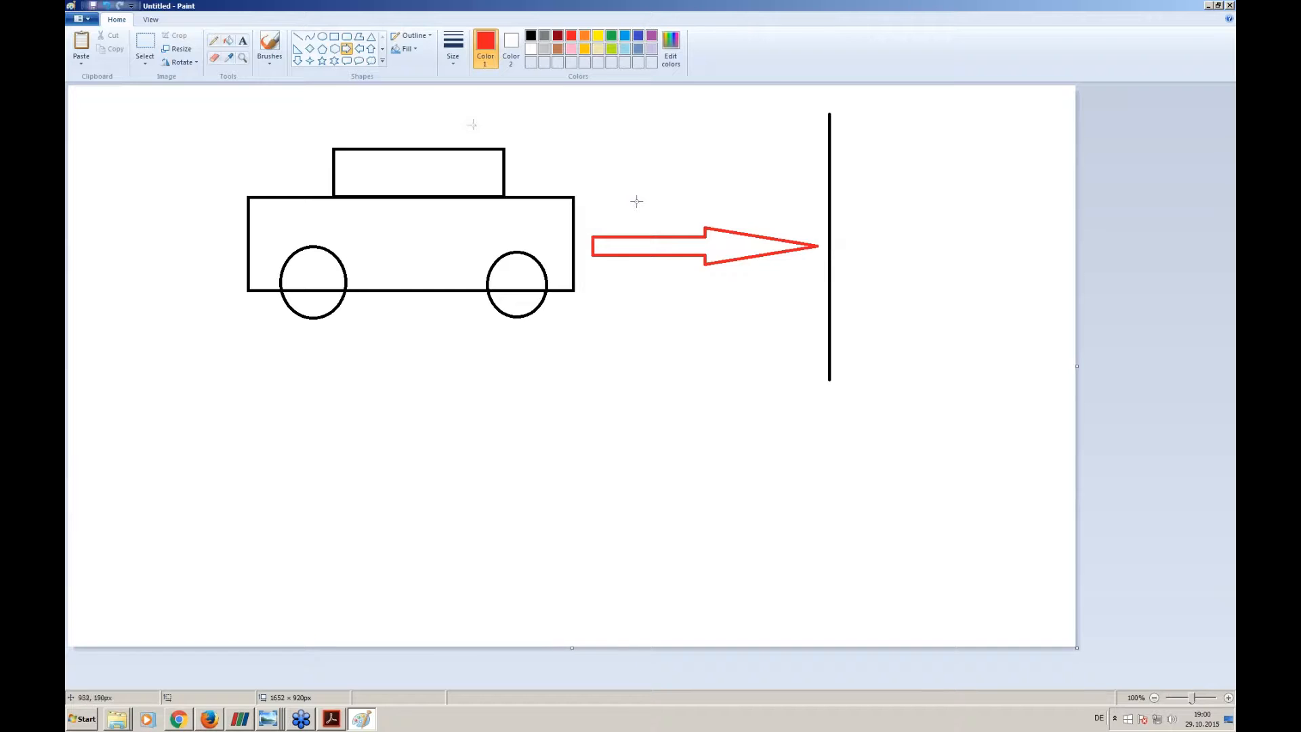
- Brush a small black arrow beside the wall and handwrite "High speed" at its tip
left_click(270, 44)
left_click(530, 35)
left_click_drag(852, 234, 926, 185)
left_click_drag(934, 160, 936, 175)
left_click(948, 168)
left_click_drag(948, 172, 966, 186)
mouse_move(987, 160)
left_mouse_down()
mouse_move(994, 183)
mouse_move(936, 219)
mouse_move(960, 229)
mouse_move(970, 207)
mouse_move(986, 216)
mouse_move(1011, 197)
left_mouse_up()
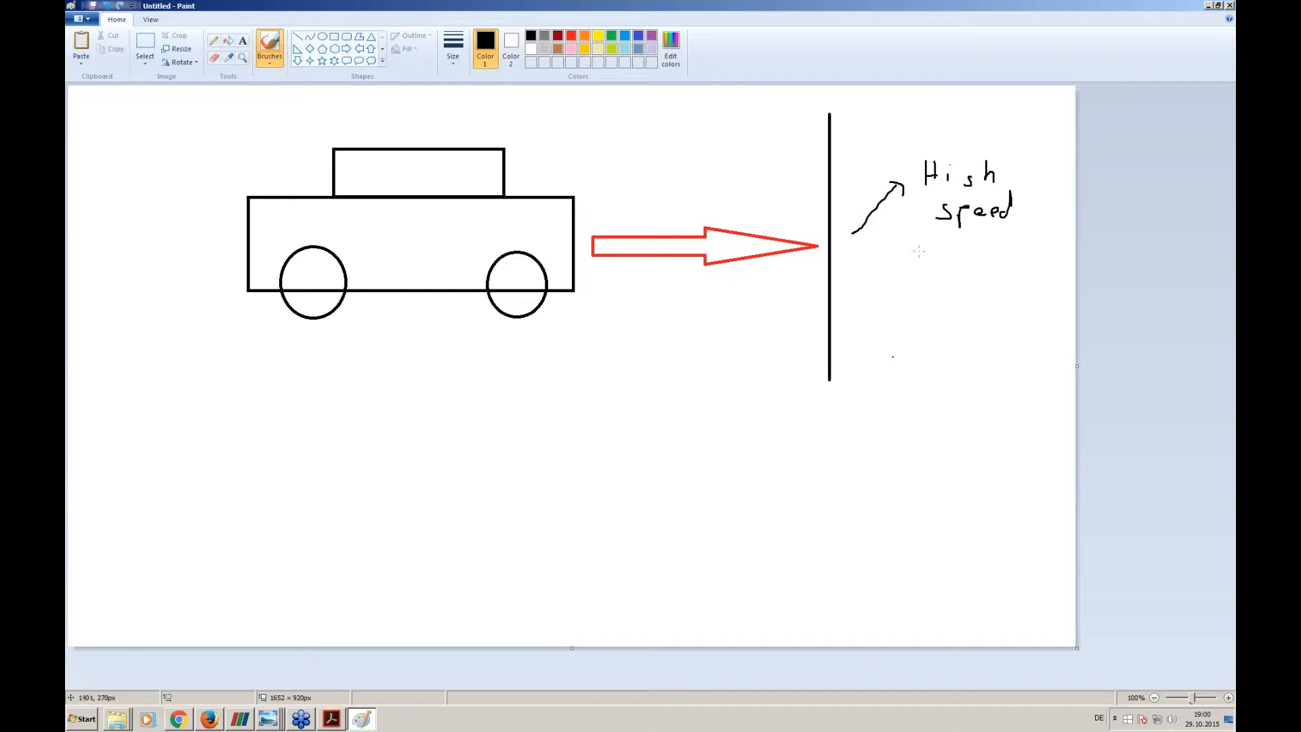
- Sketch a small crumpled car beneath the "High speed" note and label it "plastic deformation" with an arrow
mouse_move(929, 246)
left_mouse_down()
mouse_move(951, 257)
mouse_move(928, 269)
mouse_move(858, 242)
mouse_move(850, 257)
mouse_move(917, 269)
mouse_move(877, 271)
left_mouse_up()
mouse_move(907, 270)
left_mouse_down()
mouse_move(929, 264)
mouse_move(917, 265)
left_mouse_up()
mouse_move(951, 268)
left_mouse_down()
mouse_move(975, 288)
mouse_move(1048, 273)
mouse_move(1058, 283)
mouse_move(1010, 302)
mouse_move(1058, 299)
left_mouse_up()
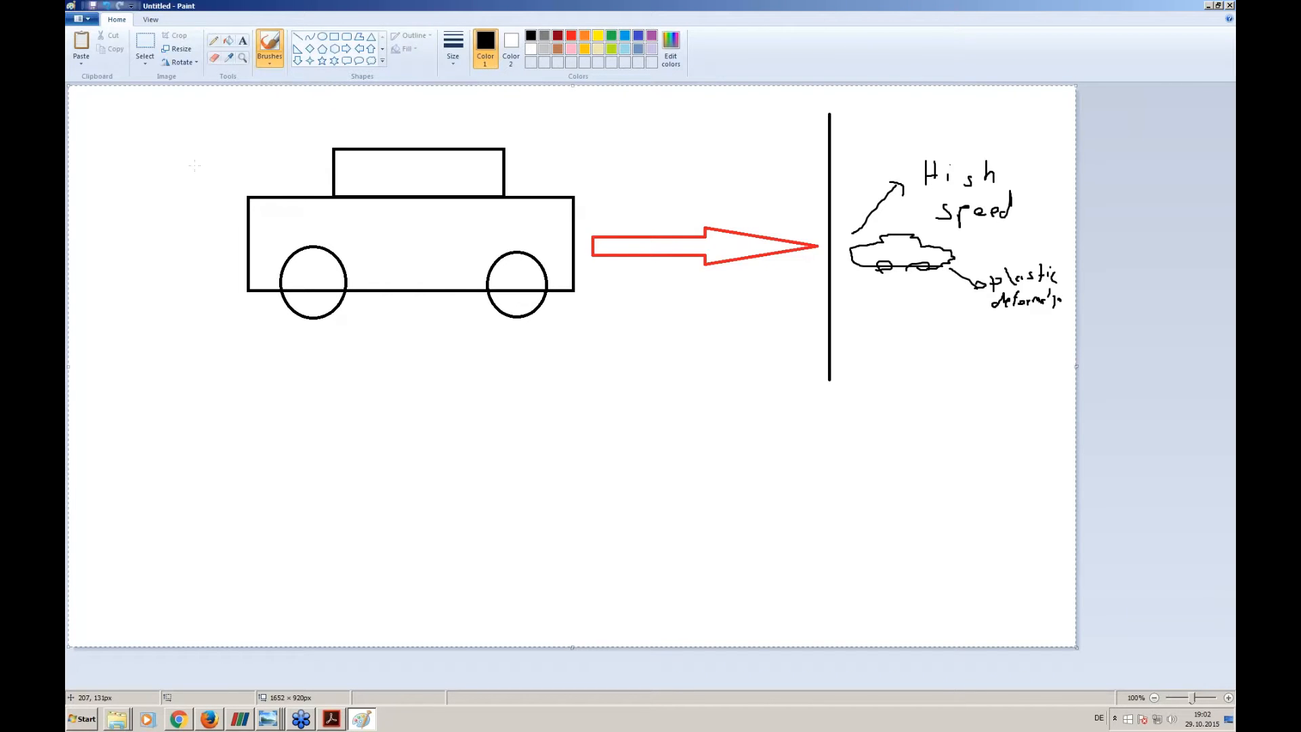
- Clear the canvas and draw a wide black rectangle with a thinner one attached to its right end
key("ctrl+a")
key("Delete")
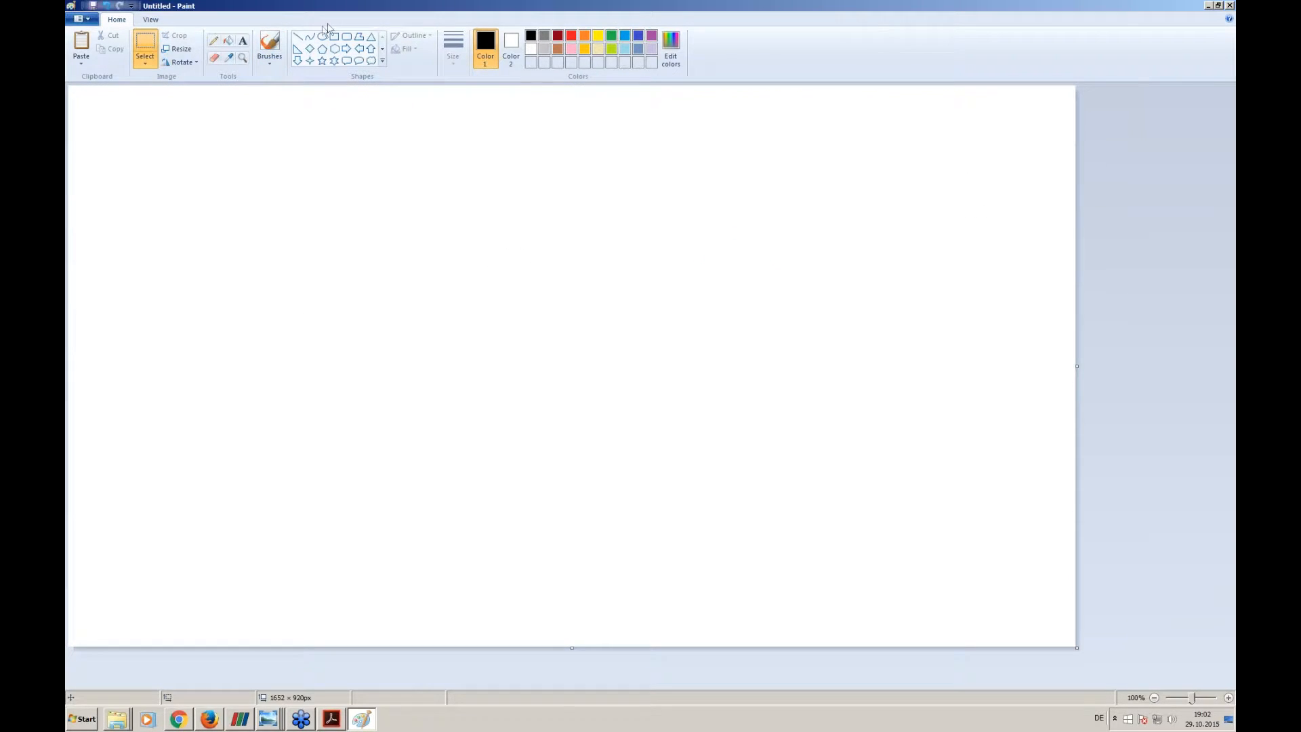
left_click(335, 36)
mouse_move(289, 184)
left_mouse_down()
mouse_move(429, 229)
mouse_move(605, 242)
left_mouse_up()
left_click(433, 157)
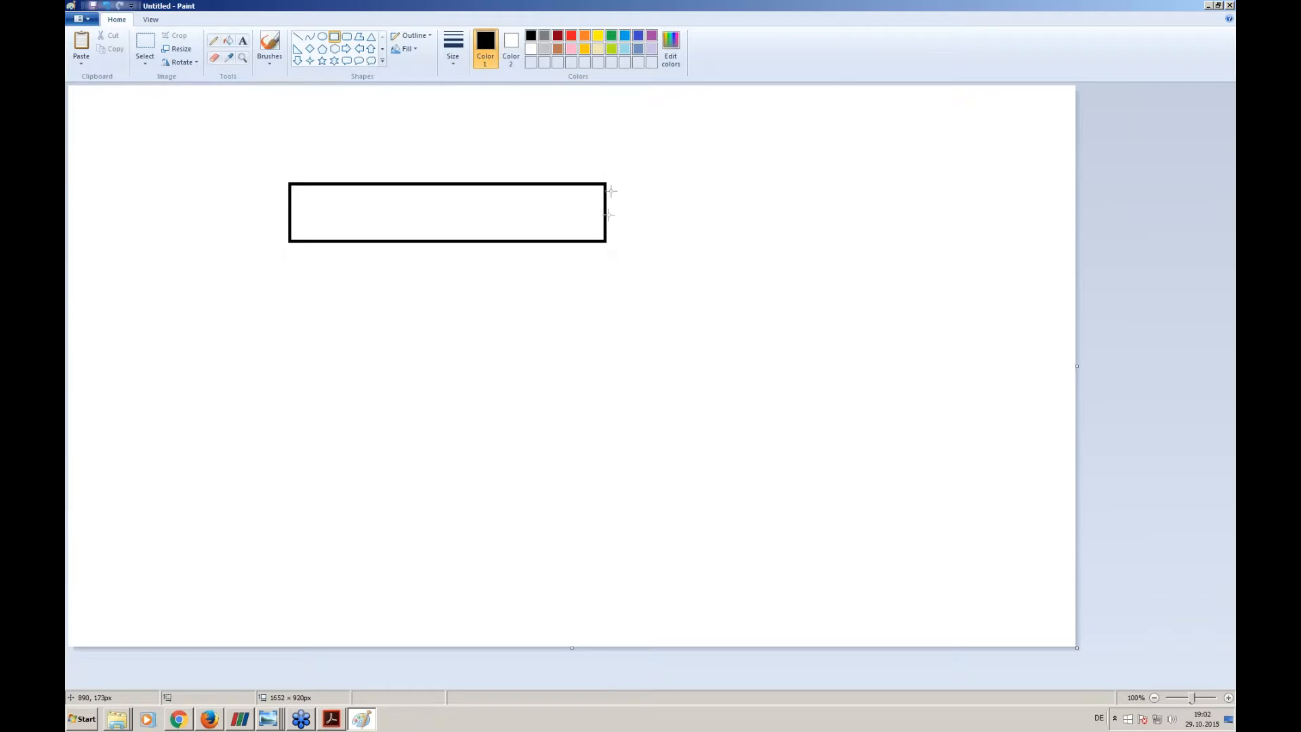
key("ctrl+z")
left_click_drag(301, 190, 753, 245)
left_click(272, 86)
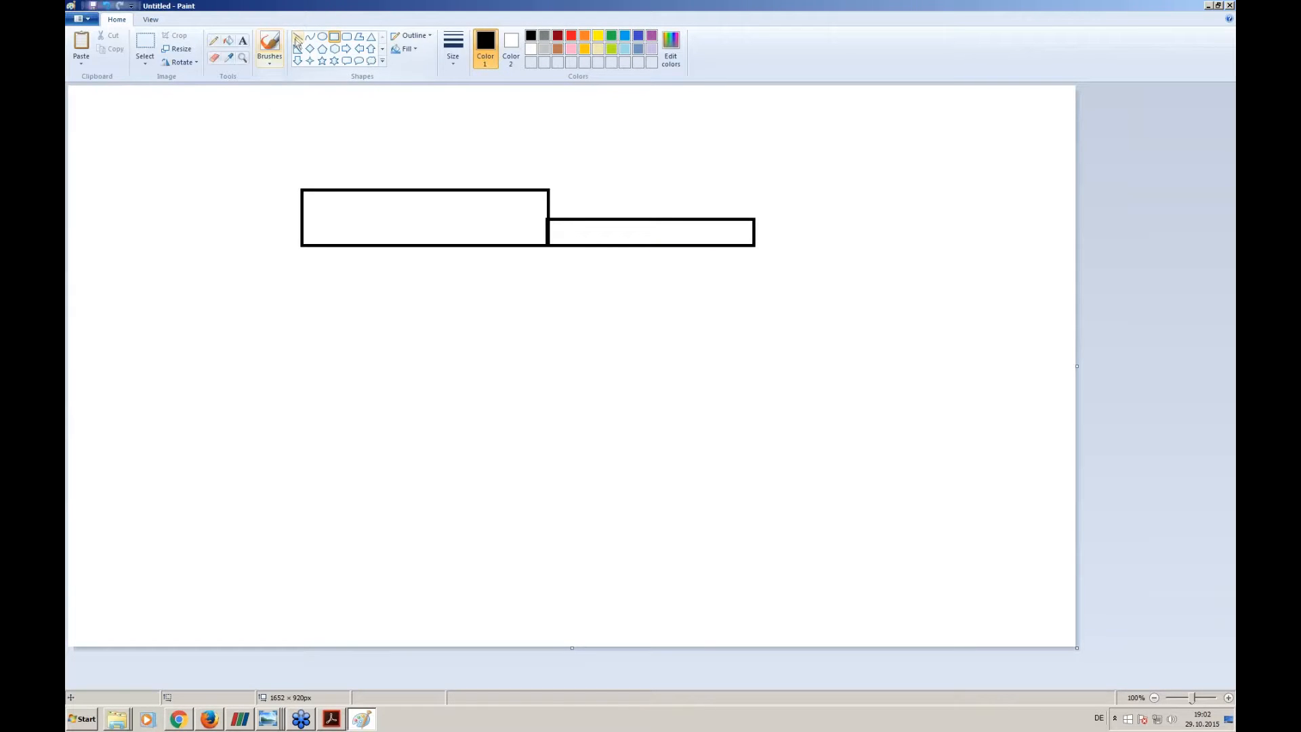
- Brush red support hatching at the thick block's lower-left corner and an upward red arrow above the thin block's free end
left_click(269, 43)
left_click_drag(301, 246, 289, 251)
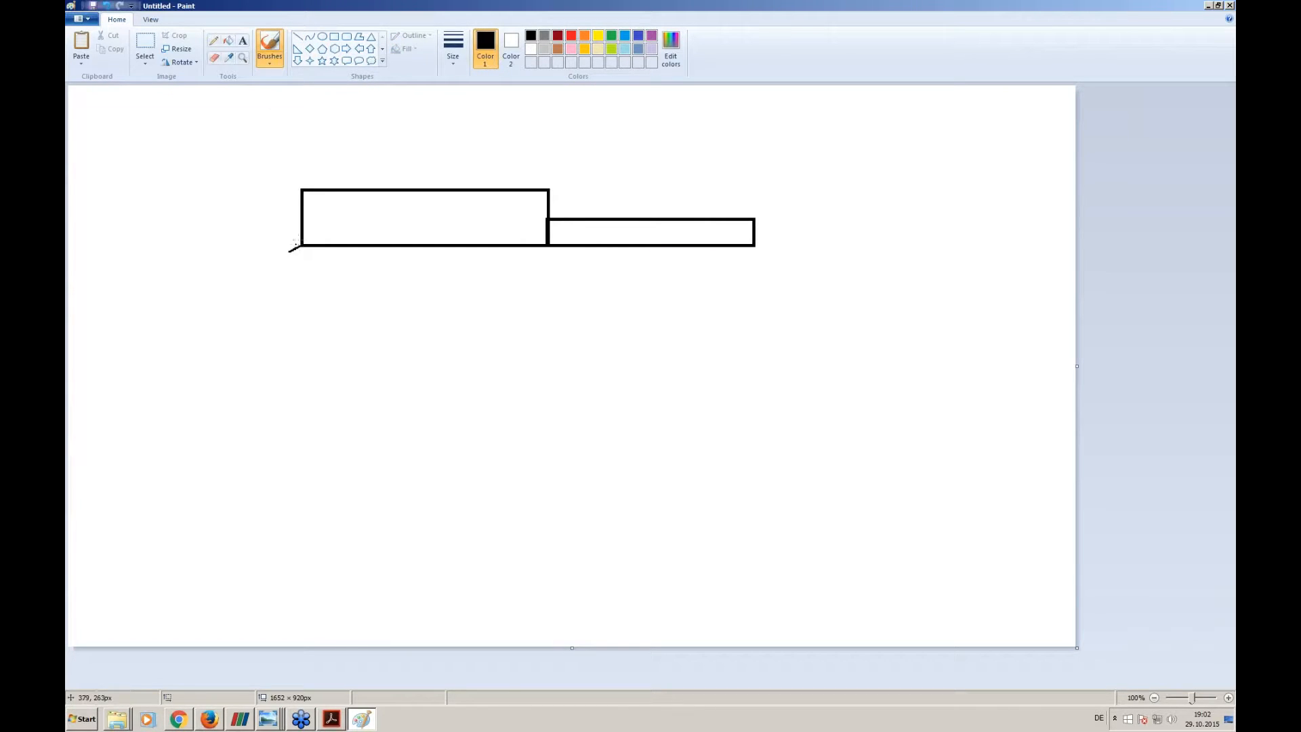
left_click(570, 35)
key("ctrl+z")
left_click_drag(301, 246, 305, 257)
left_click_drag(303, 237, 293, 254)
left_click_drag(752, 211, 747, 156)
left_click_drag(742, 166, 753, 164)
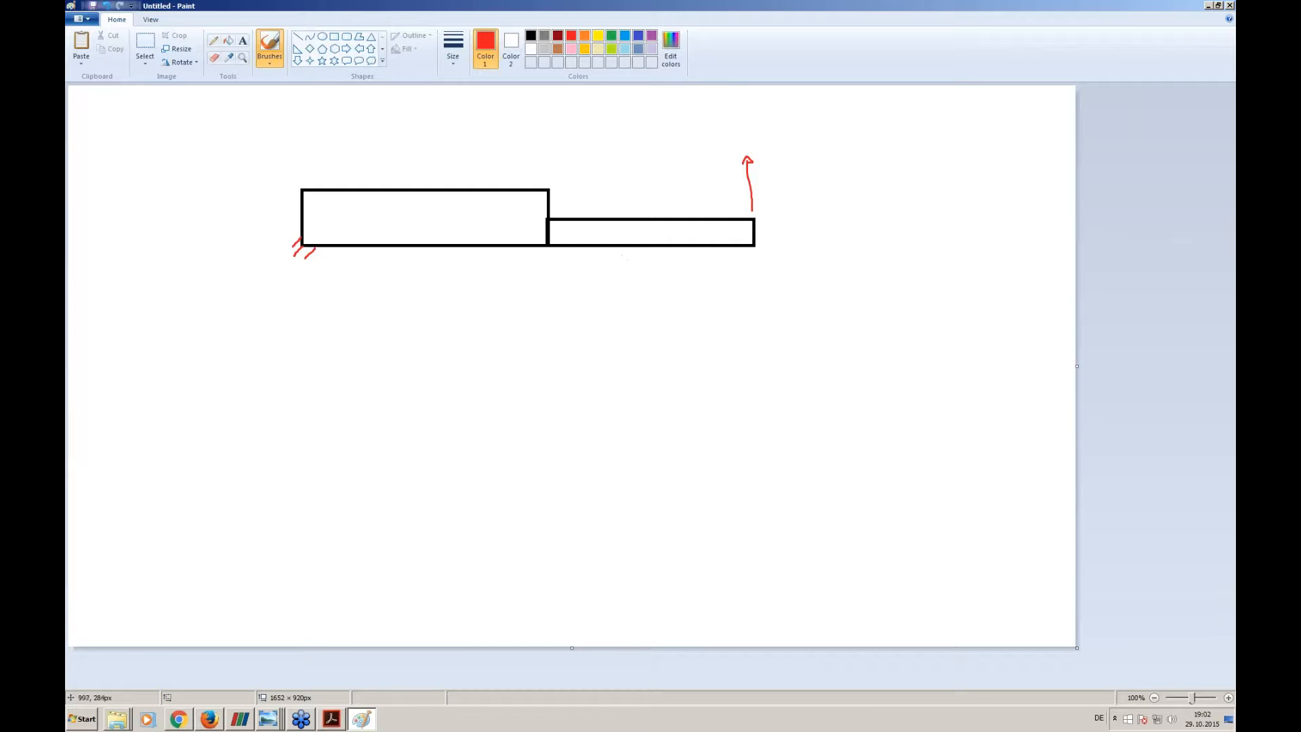
- Erase the red support hatching and the upward arrow around the stepped shape
left_click(215, 58)
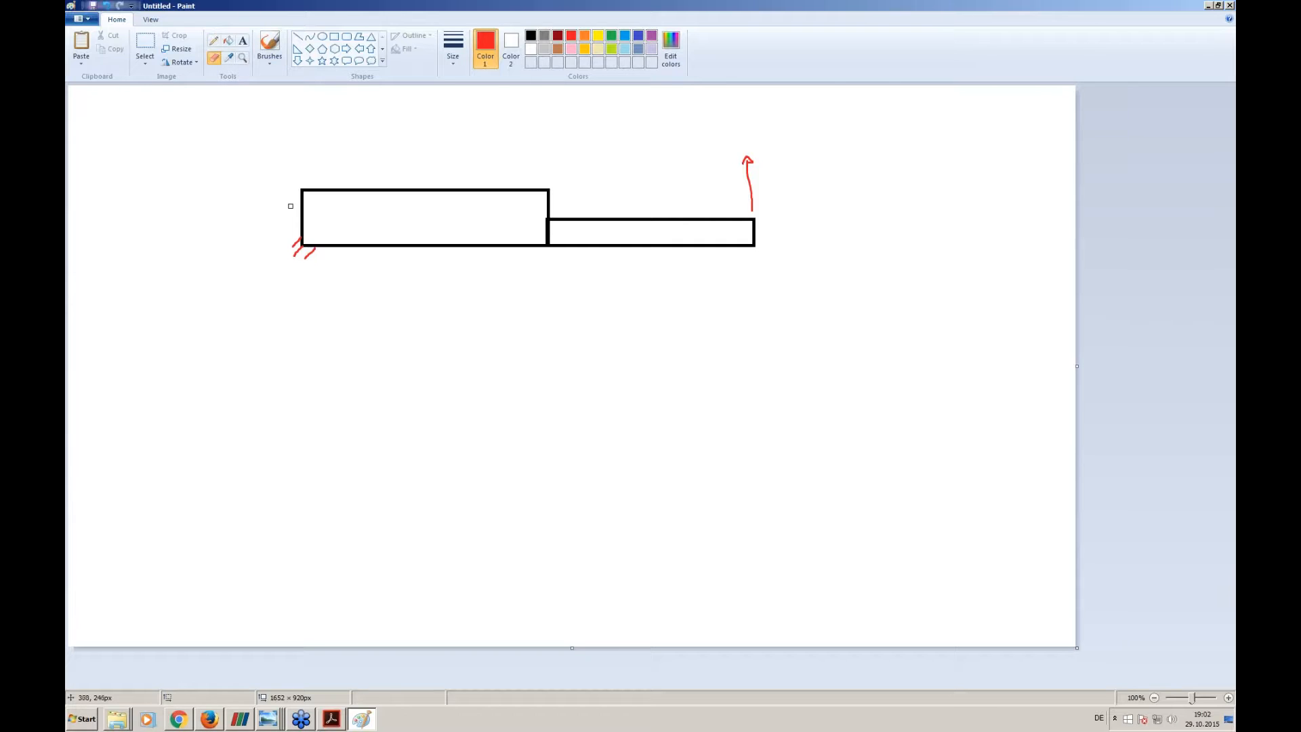
left_click_drag(291, 206, 321, 253)
left_click_drag(748, 159, 754, 207)
- Draw a long, flat black rectangle spanning beneath the stepped shape
left_click(334, 37)
left_click_drag(203, 426, 899, 445)
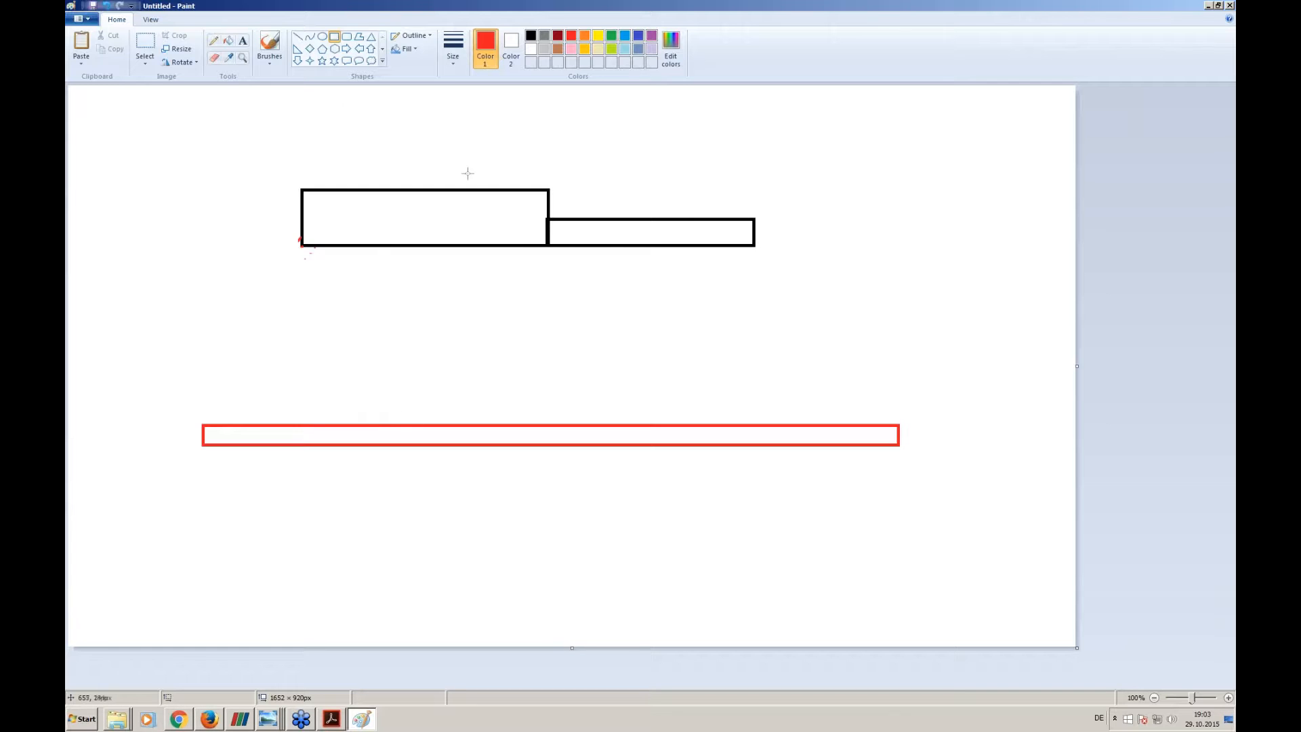
key("ctrl+z")
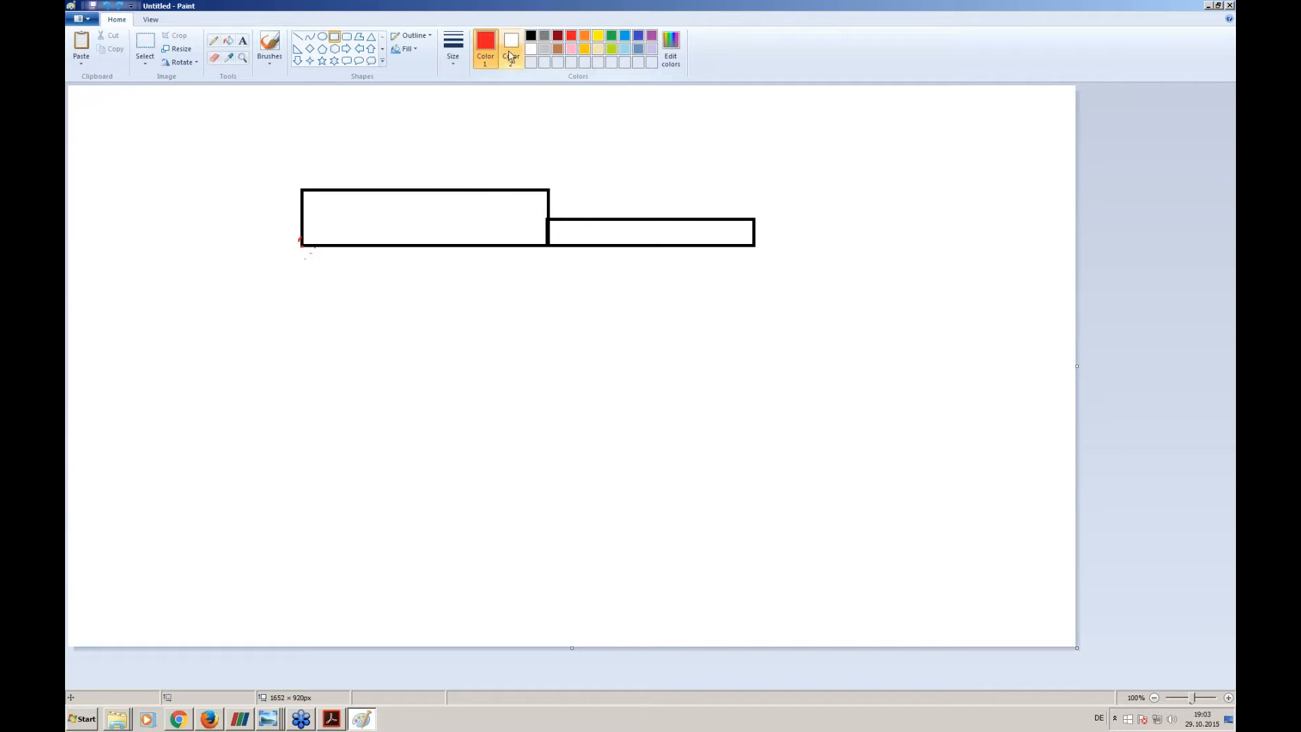
left_click(531, 36)
left_click_drag(231, 396, 943, 429)
left_click(478, 219)
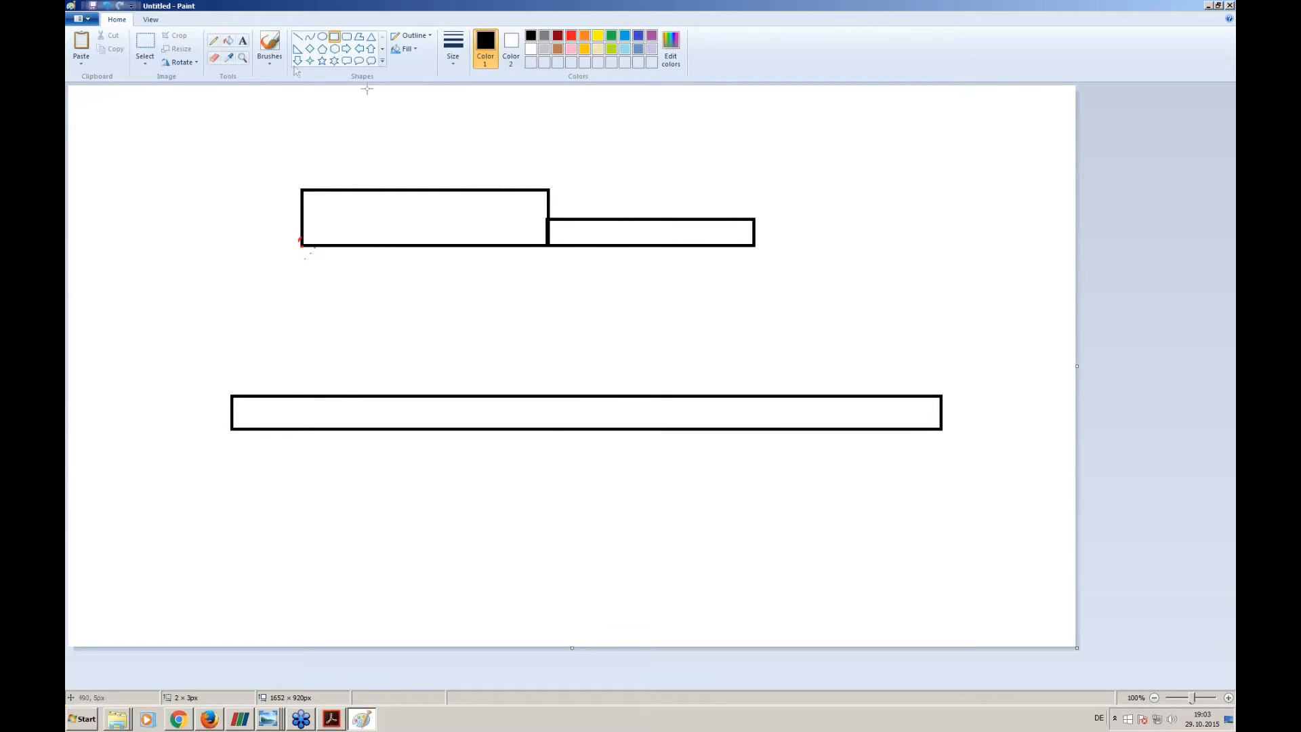
- Label the thick upper block "drone" and the long lower rectangle "floor" with black text
left_click(243, 41)
left_click(353, 189)
type("drone")
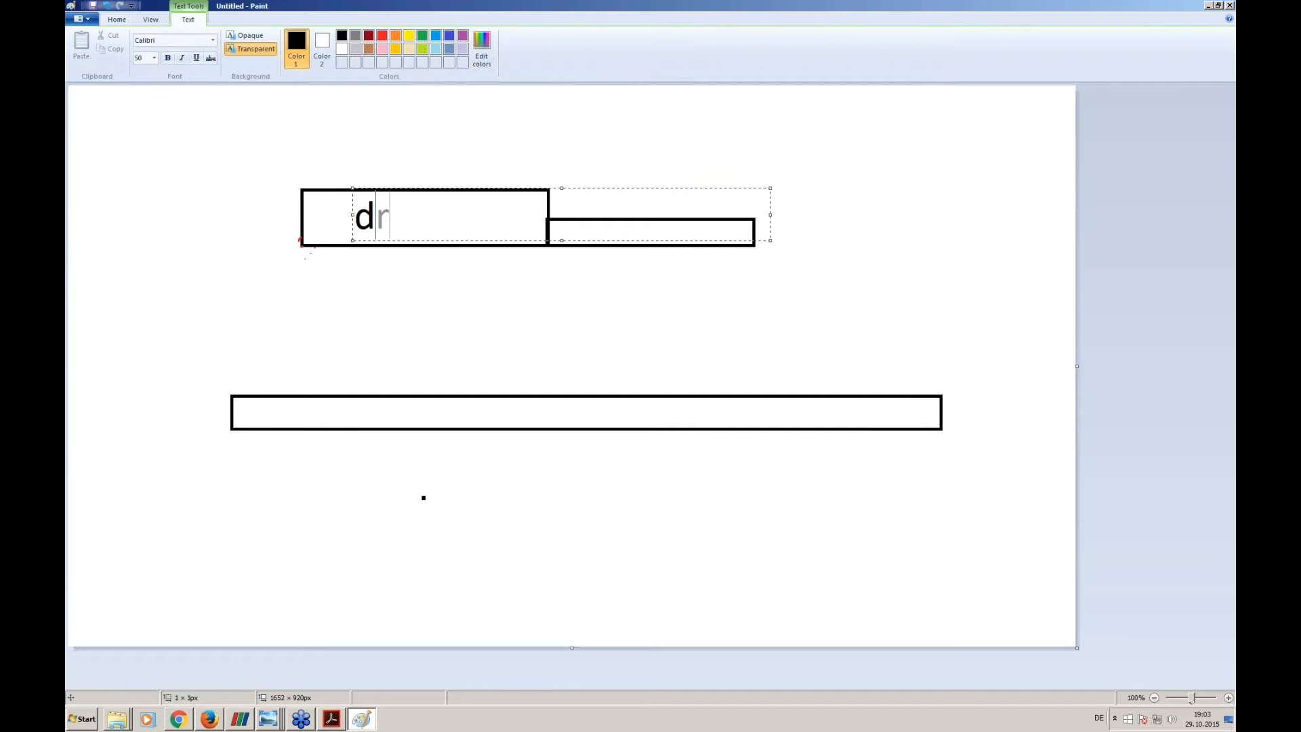
left_click(389, 407)
left_click(389, 407)
type("floor")
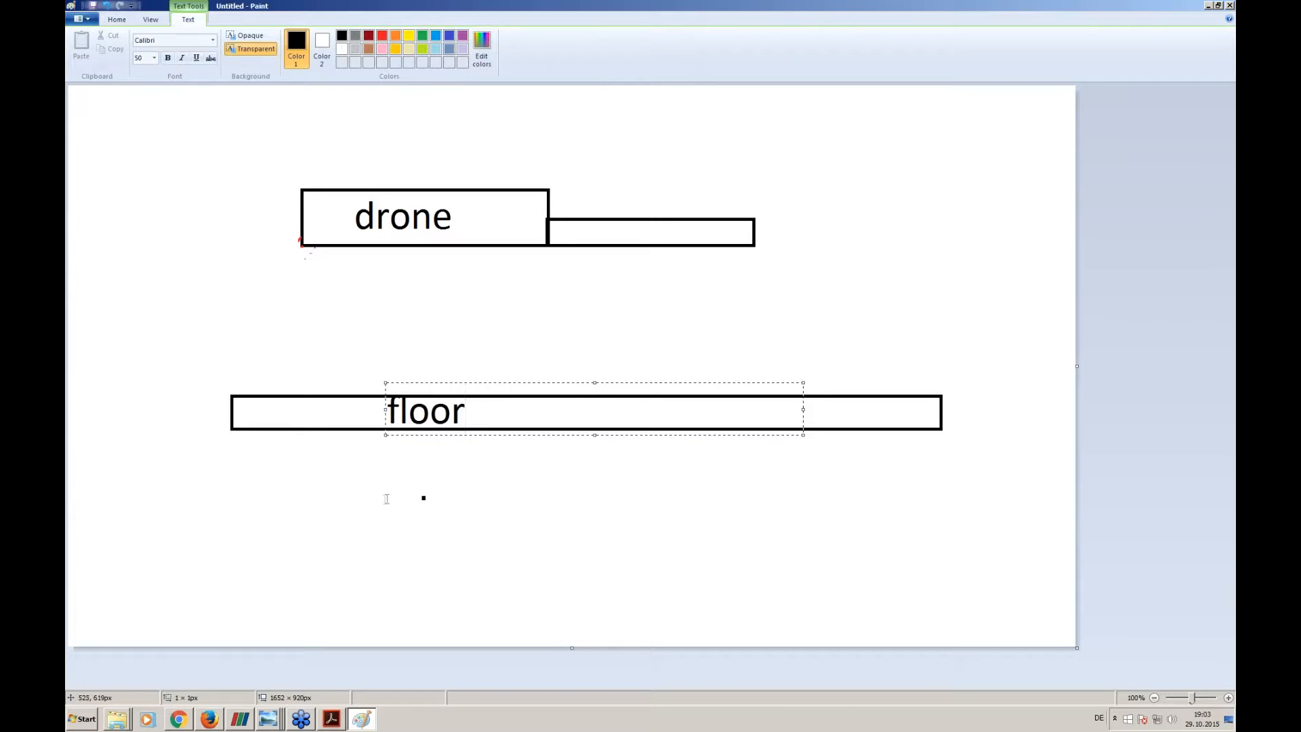
left_click(383, 342)
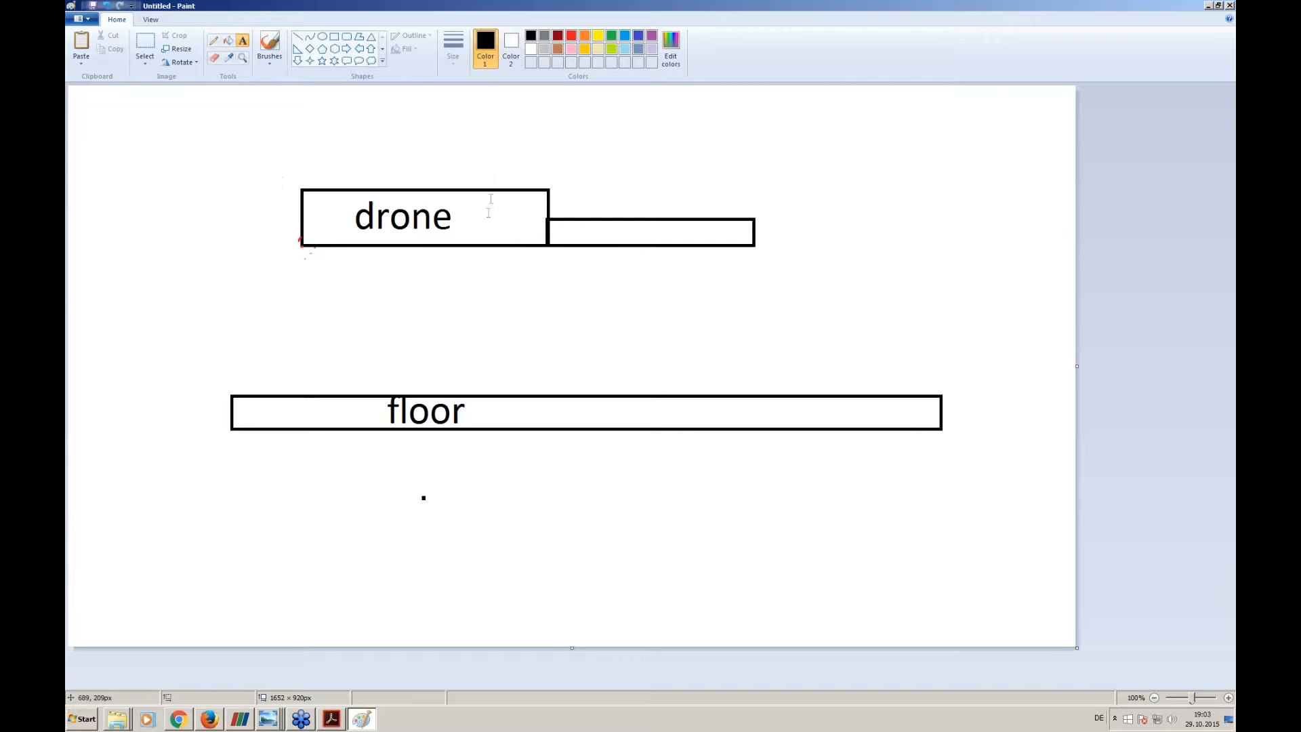
- Draw a vertical black line from the drone's height down to the floor and label it "d"
left_click(300, 39)
mouse_move(268, 215)
left_mouse_down()
mouse_move(268, 426)
mouse_move(269, 393)
left_mouse_up()
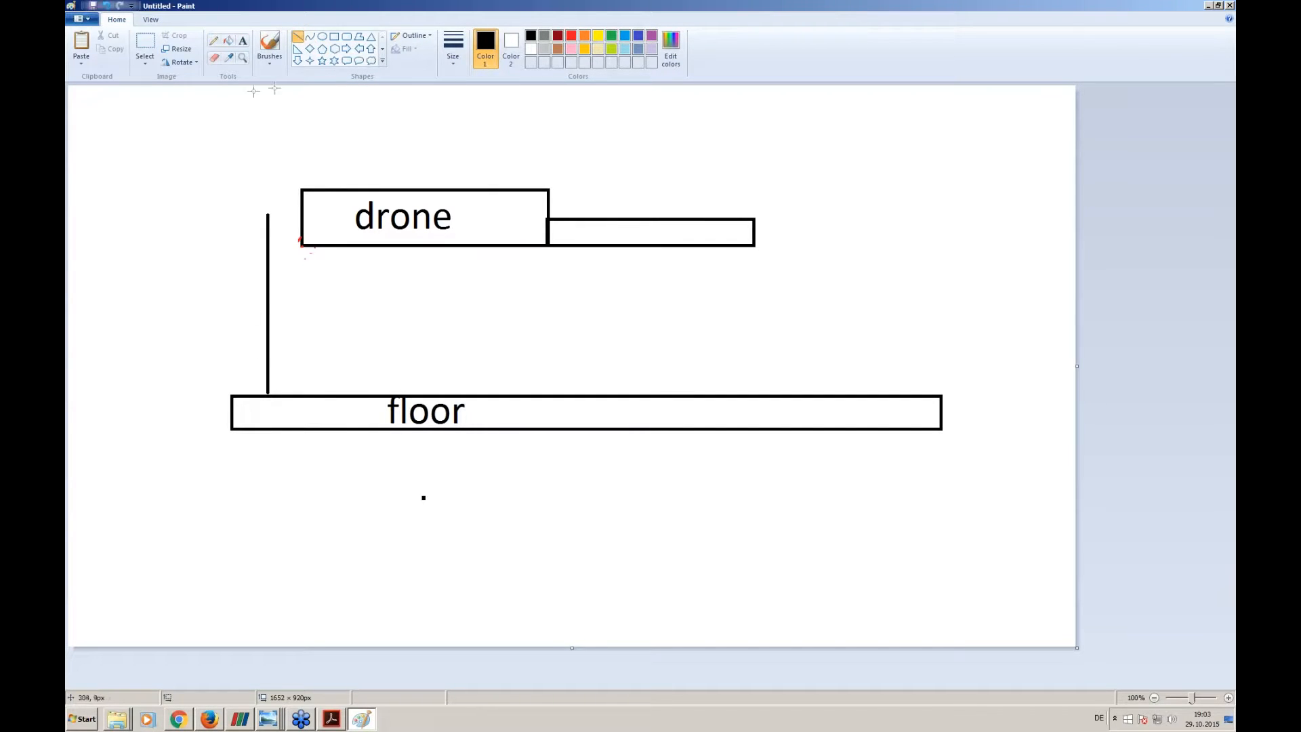
left_click(243, 40)
left_click(246, 305)
type("d")
left_click(116, 19)
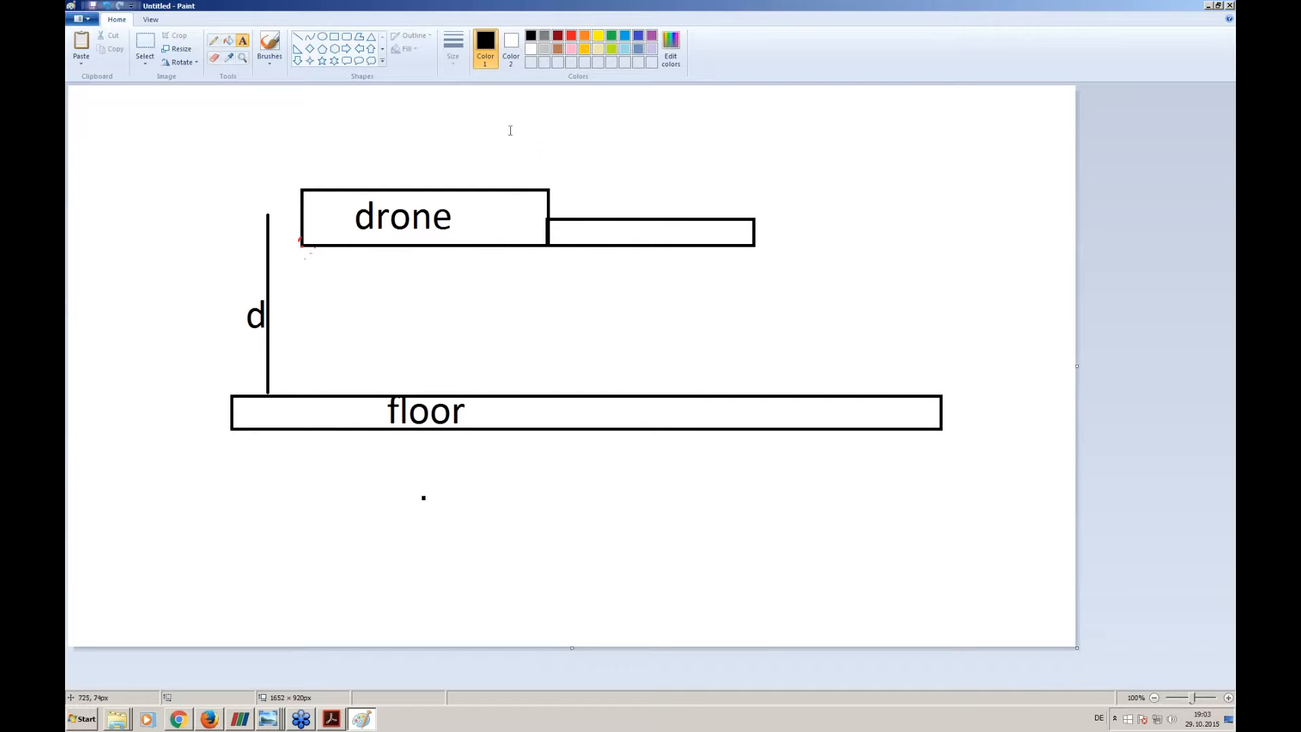
- Draw a red downward block arrow on the drone and add the red formula "F = m *g" above the thin block
left_click(298, 60)
left_click(571, 35)
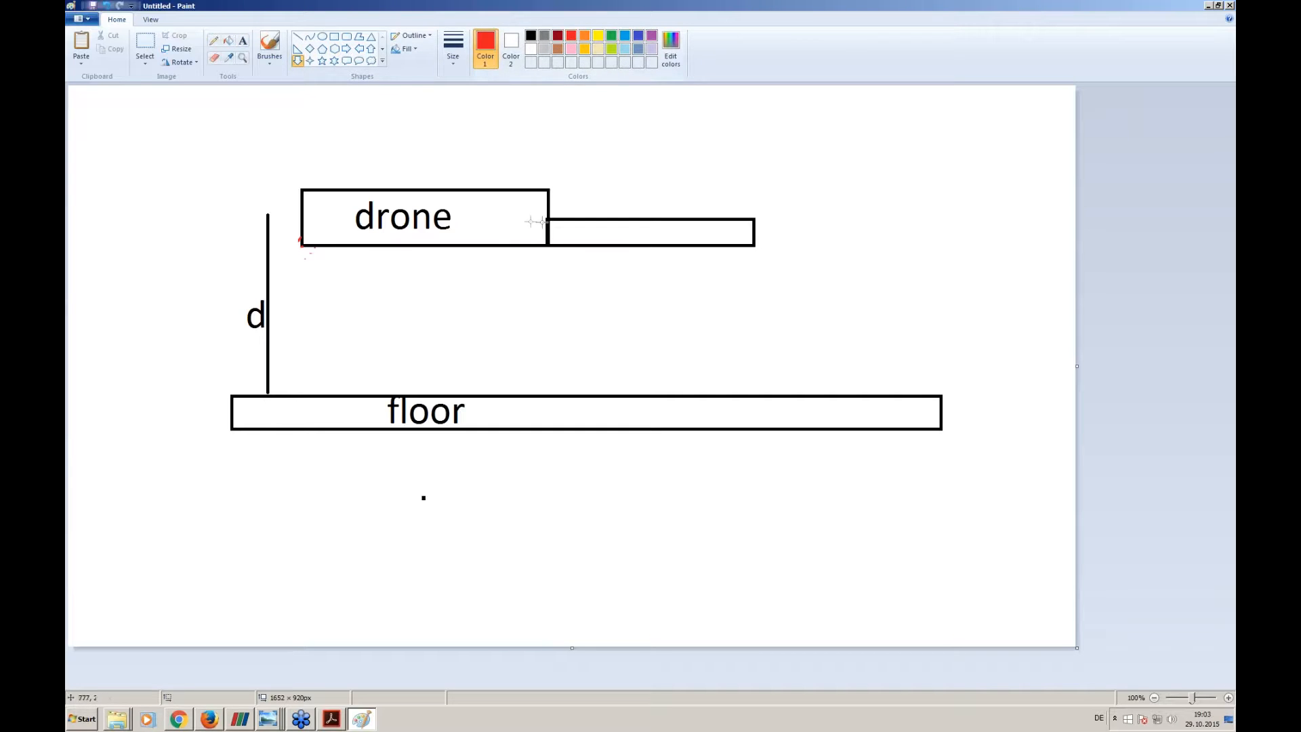
left_click_drag(512, 209, 543, 313)
left_click(243, 41)
left_click_drag(566, 131, 983, 183)
type("F = m")
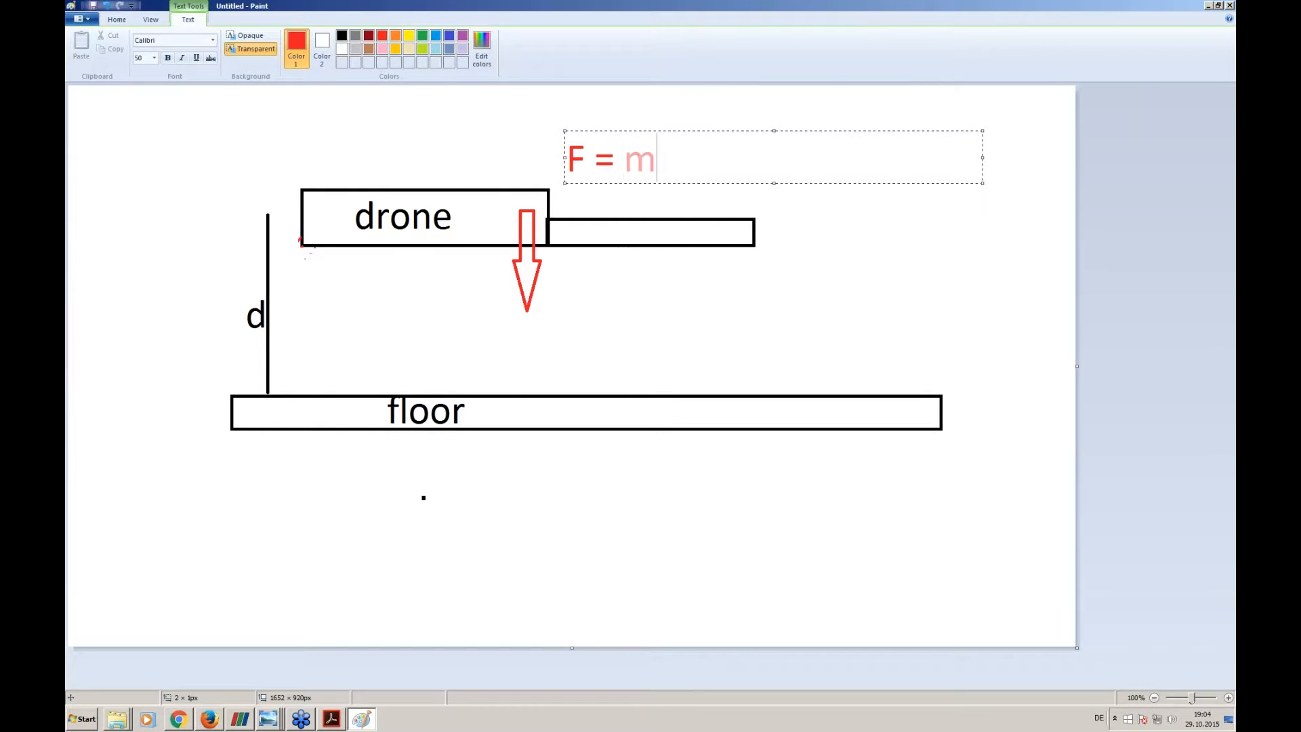
type(" *g")
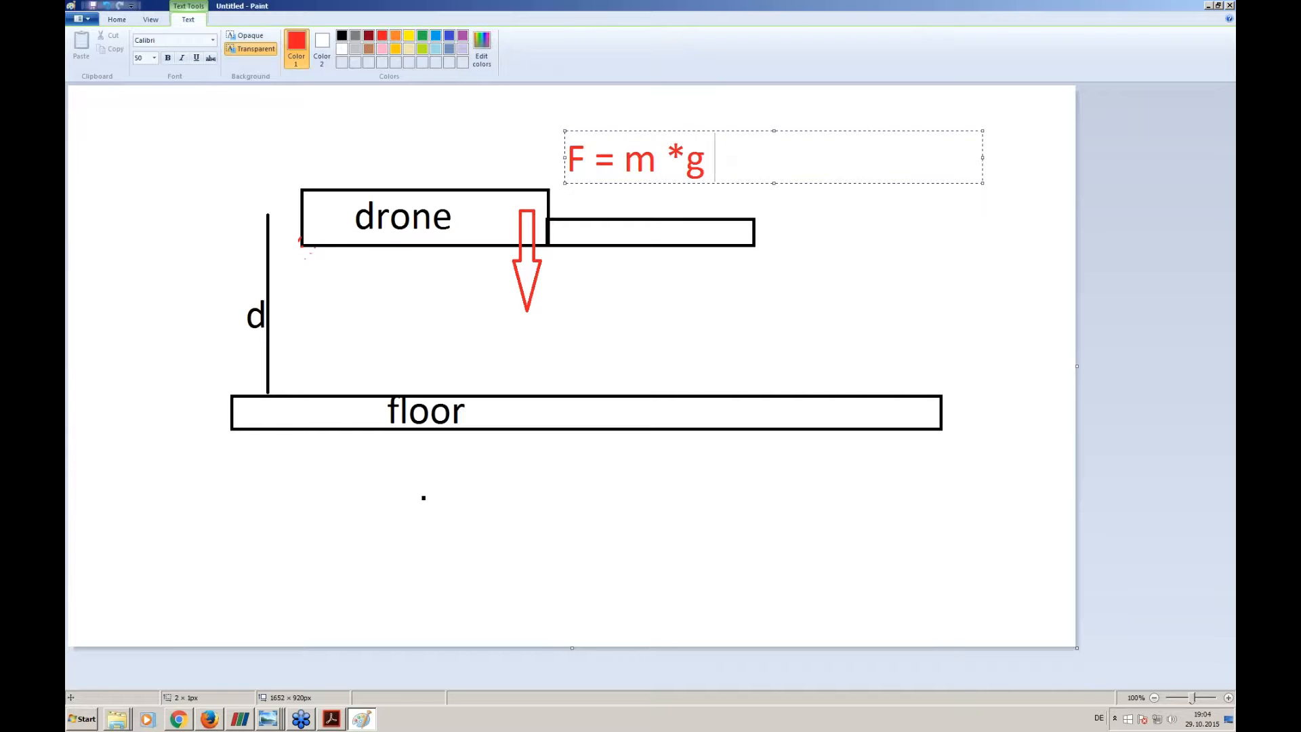
- Add a second formula line reading "E = m * g *d" and enlarge the text box to fit it
key("Return")
left_click_drag(773, 132, 771, 118)
type("E")
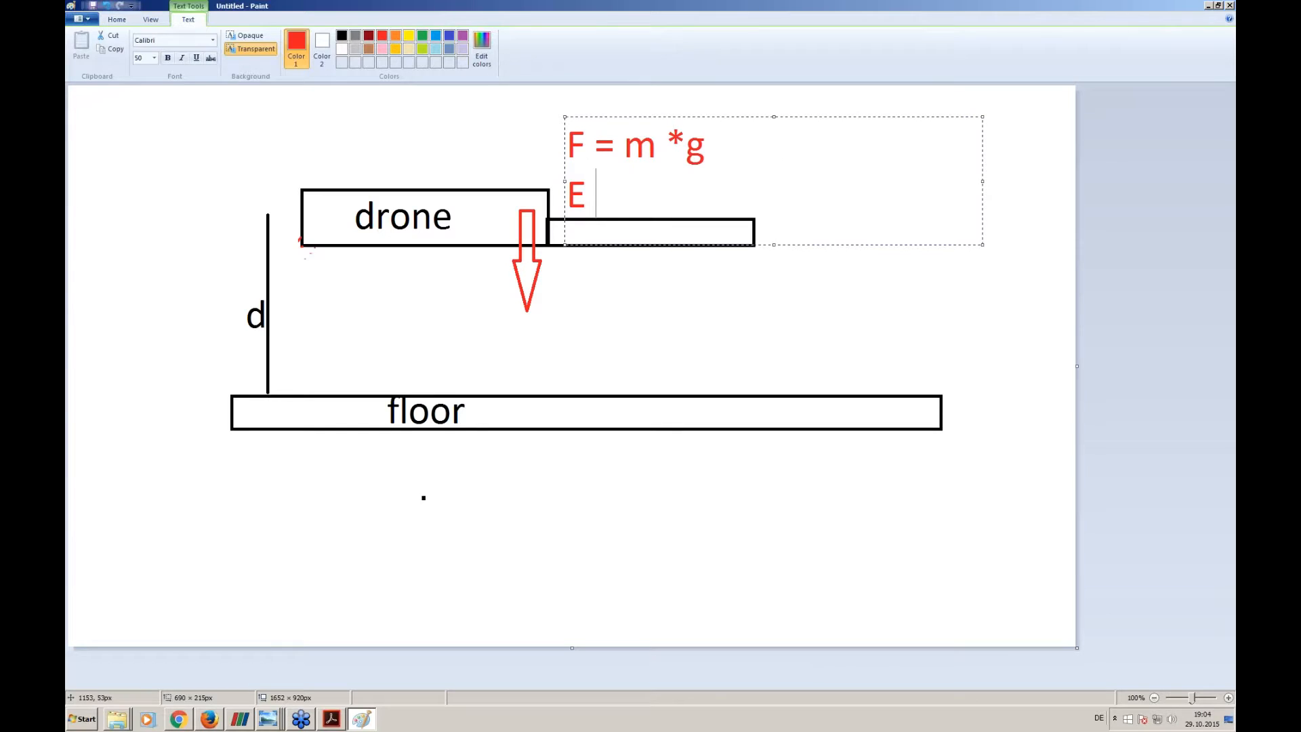
type(" m")
key("BackSpace")
key("BackSpace")
type("= m * g")
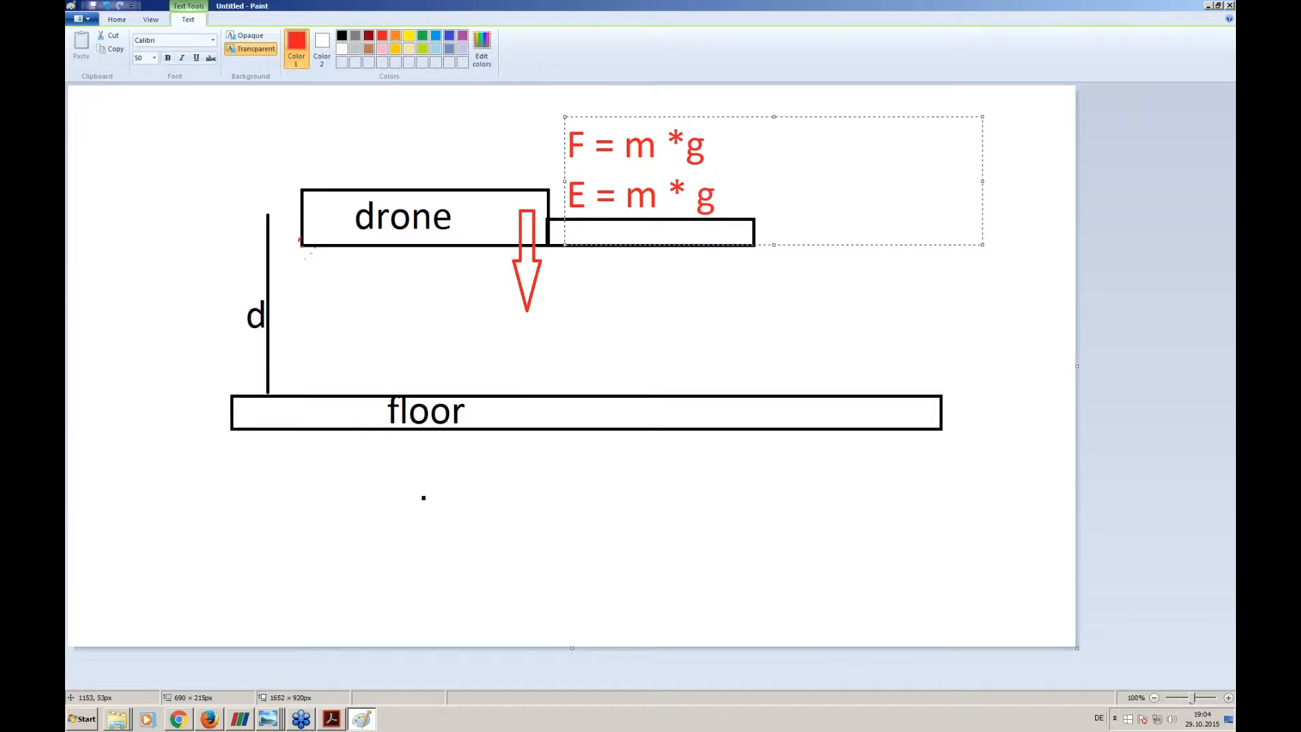
type(" *h")
key("BackSpace")
type("d")
left_click(564, 333)
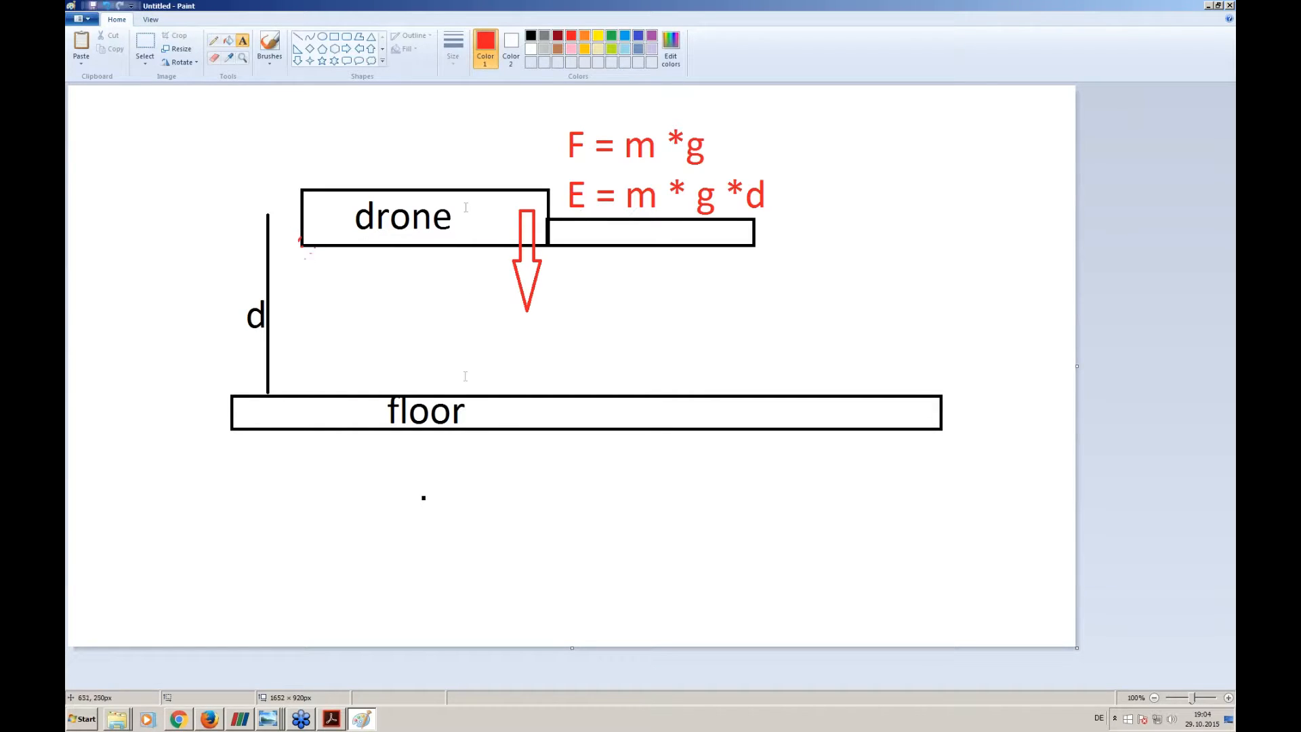
- Brush orange lines along the floor's upper surface and the drone's underside to mark the contact faces
left_click(585, 35)
left_click(276, 61)
left_click(277, 84)
left_click(453, 59)
left_click(492, 135)
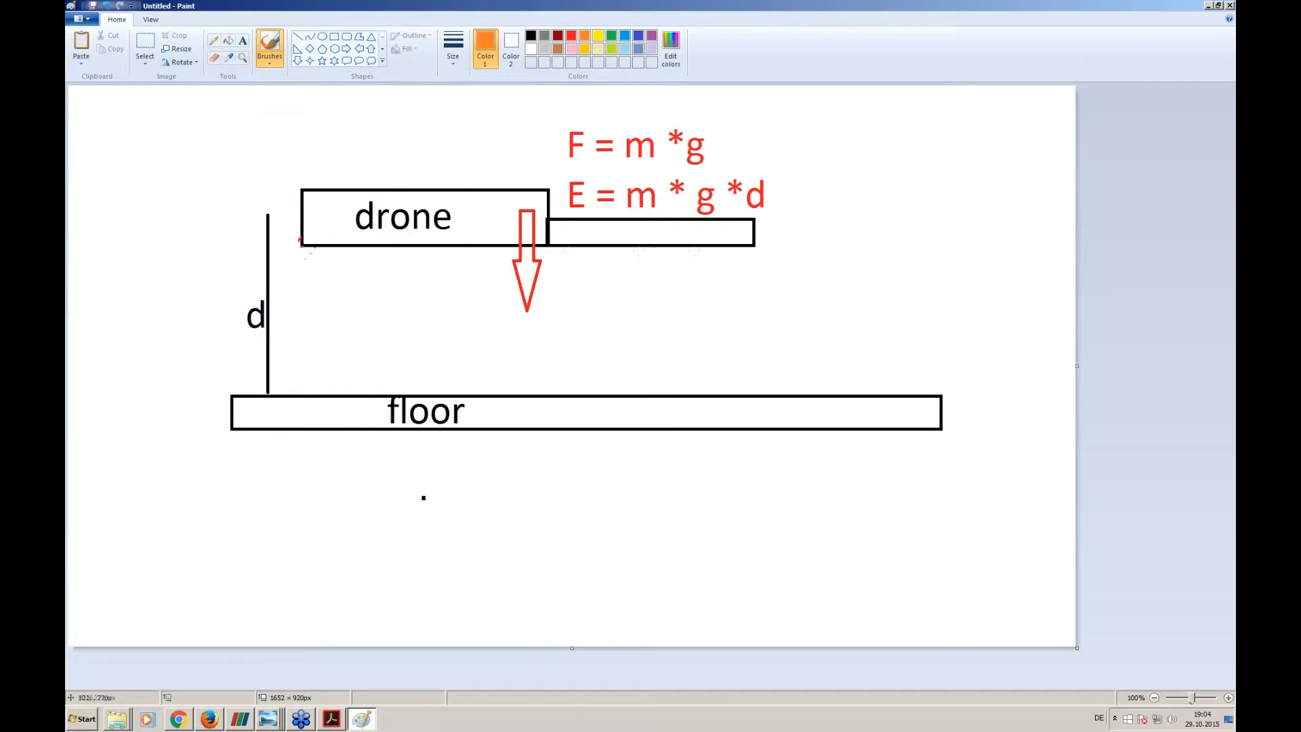
left_click_drag(276, 388, 726, 386)
left_click_drag(301, 251, 757, 250)
- Handwrite "Contact" in orange between the two orange lines and add pointer strokes to both
left_click_drag(679, 260, 683, 299)
left_click_drag(650, 385, 671, 356)
mouse_move(695, 327)
left_mouse_down()
mouse_move(687, 342)
mouse_move(702, 353)
mouse_move(731, 337)
mouse_move(754, 356)
mouse_move(770, 341)
mouse_move(794, 353)
left_mouse_up()
mouse_move(806, 366)
left_mouse_down()
mouse_move(807, 317)
mouse_move(832, 337)
left_mouse_up()
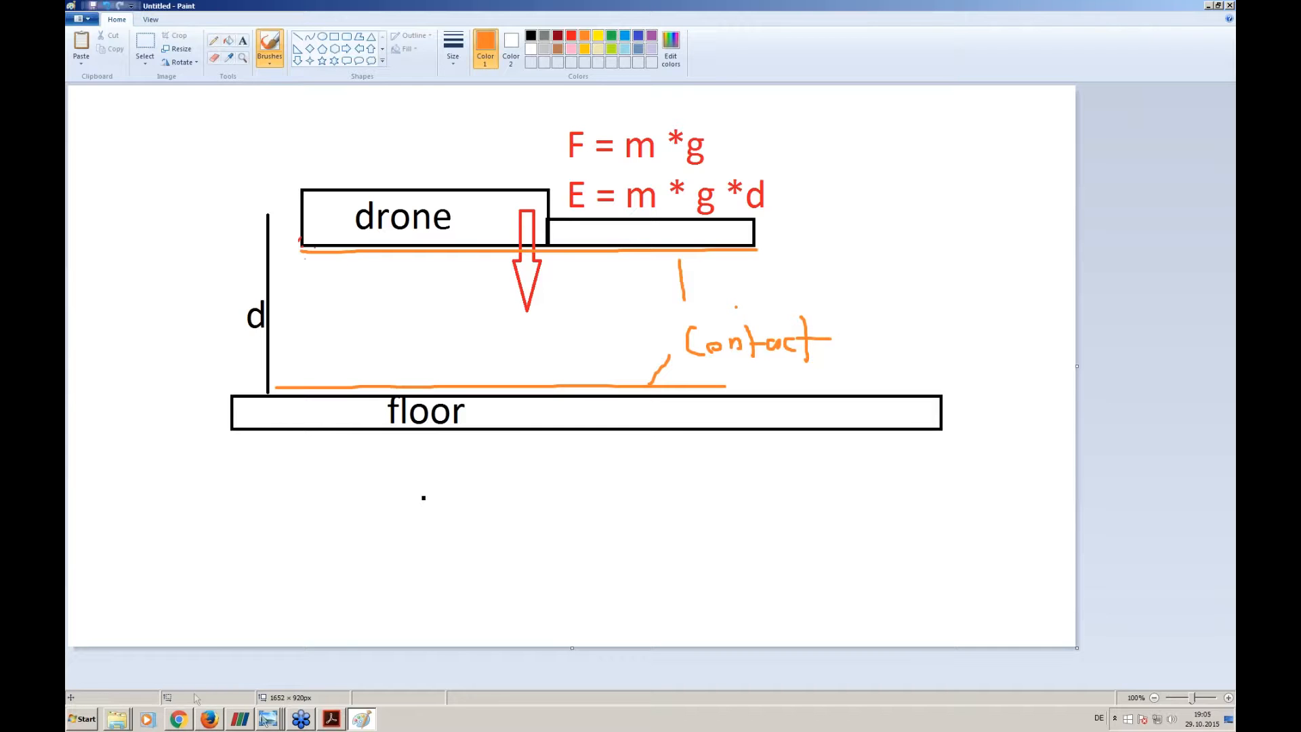
- Switch to Session_3_final.pdf in Adobe Acrobat and advance to page 12 of the Simulation Setup with SimScale slides
left_click(331, 720)
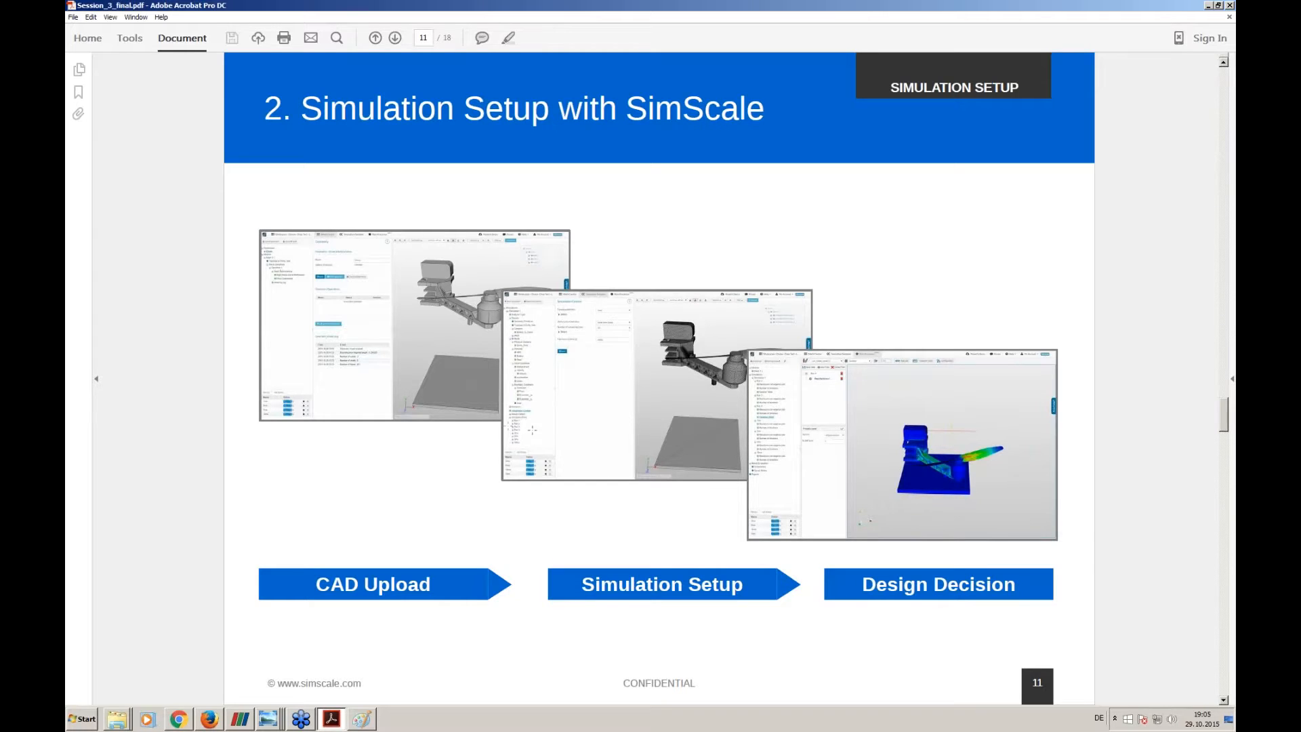
scroll(533, 434, "down", 1)
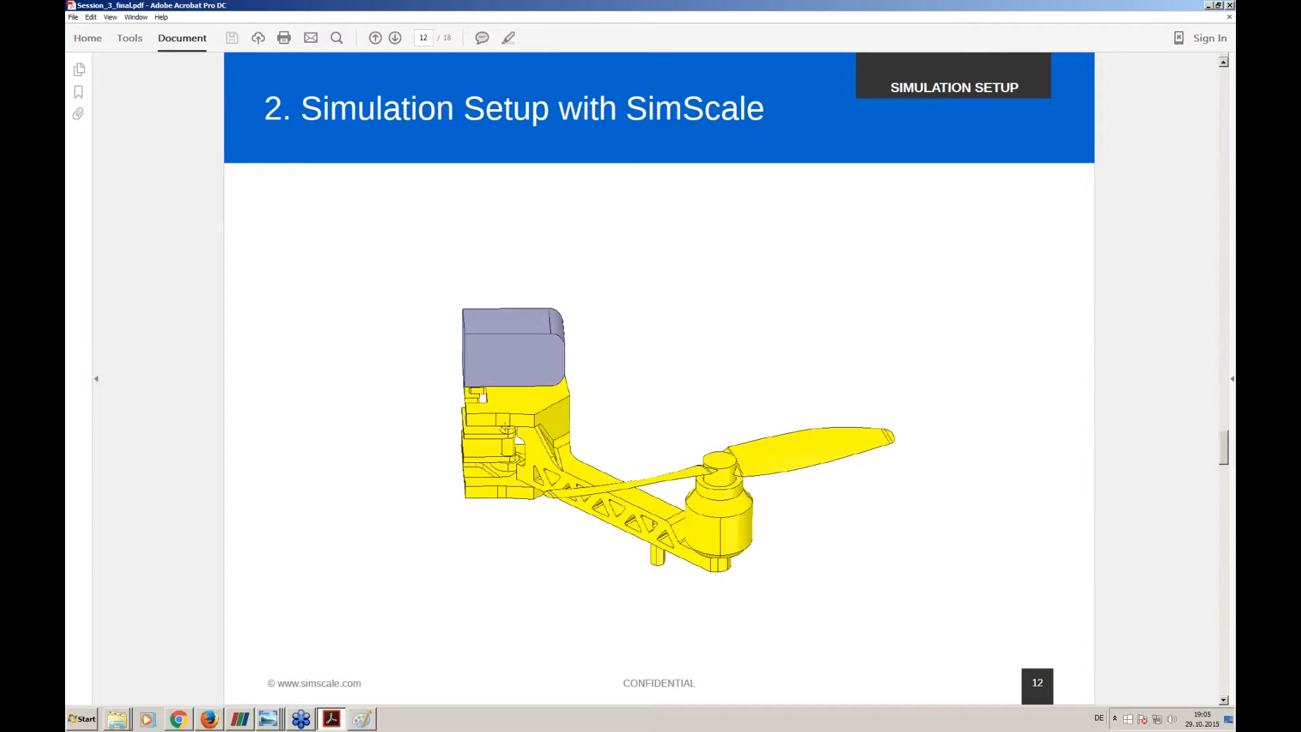
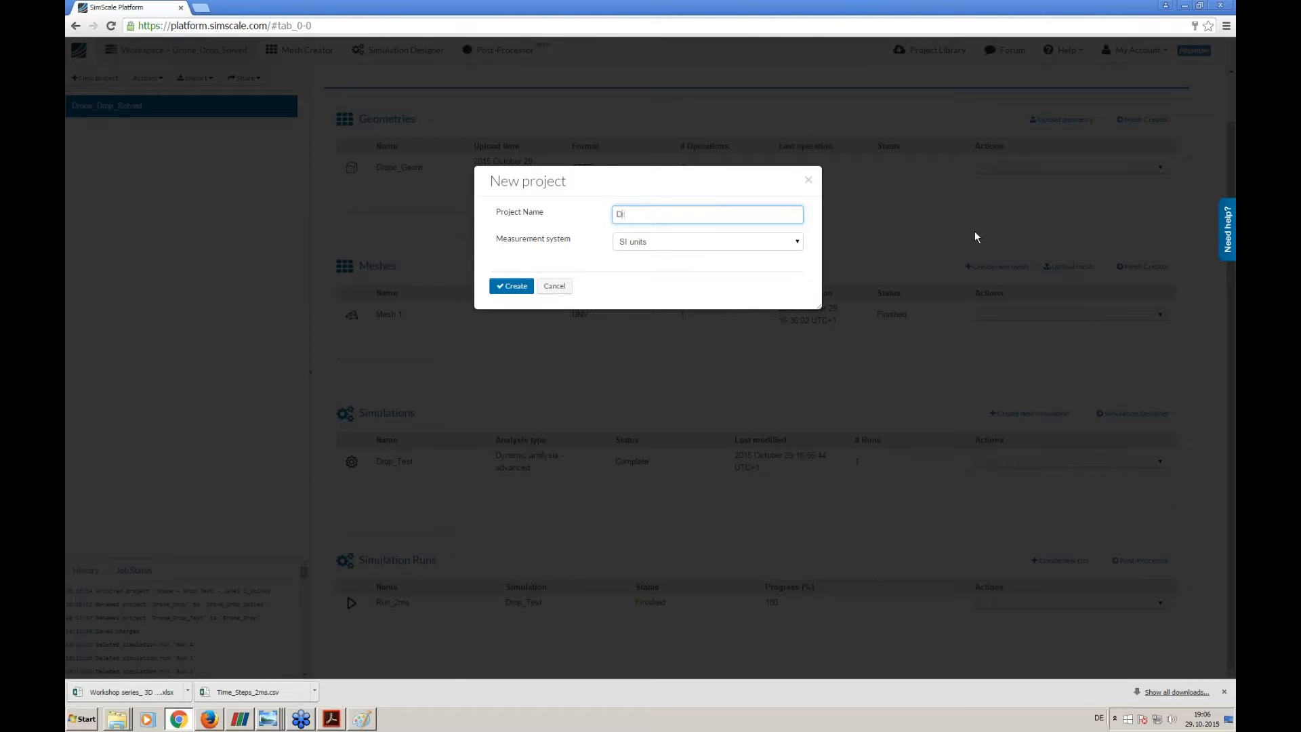
- Create a new project named Drone_Drop in SI units
type("op")
key("Return")
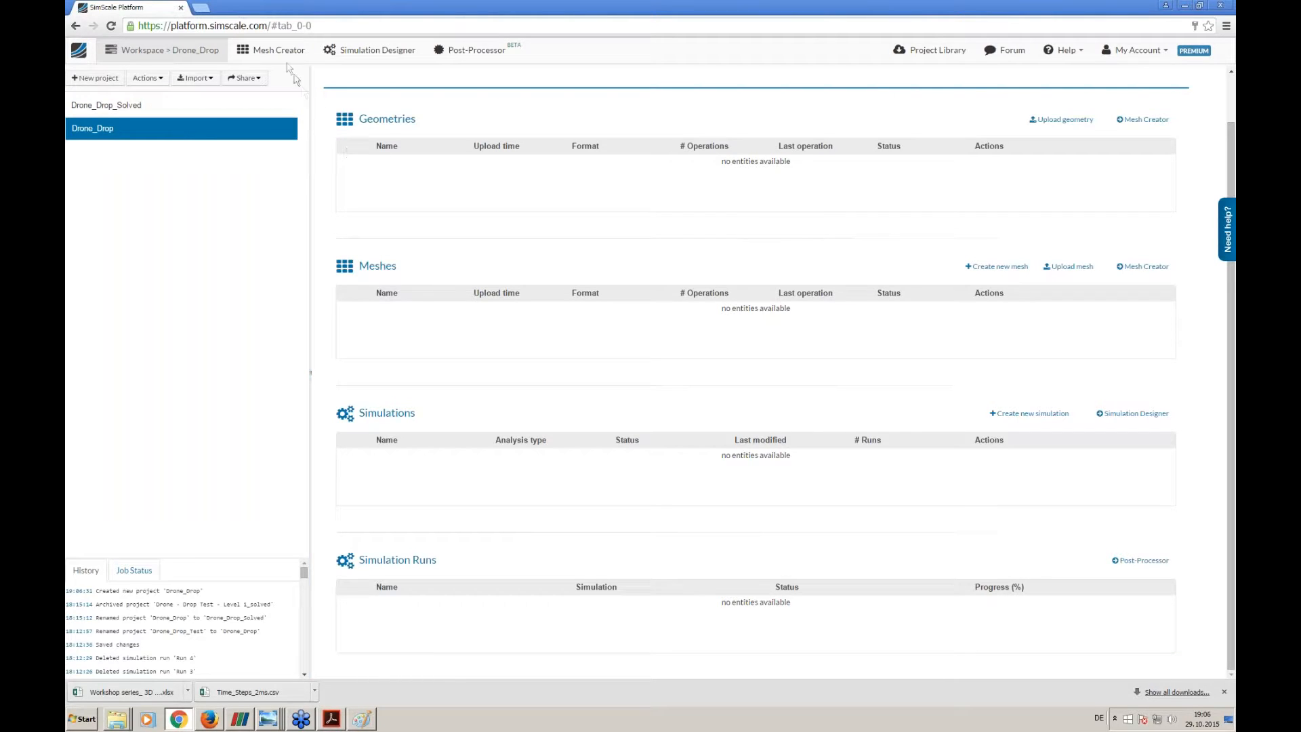
- Start a geometry upload for meshing, naming the geometry Drone and setting its format to STEP
left_click(271, 49)
left_click(105, 78)
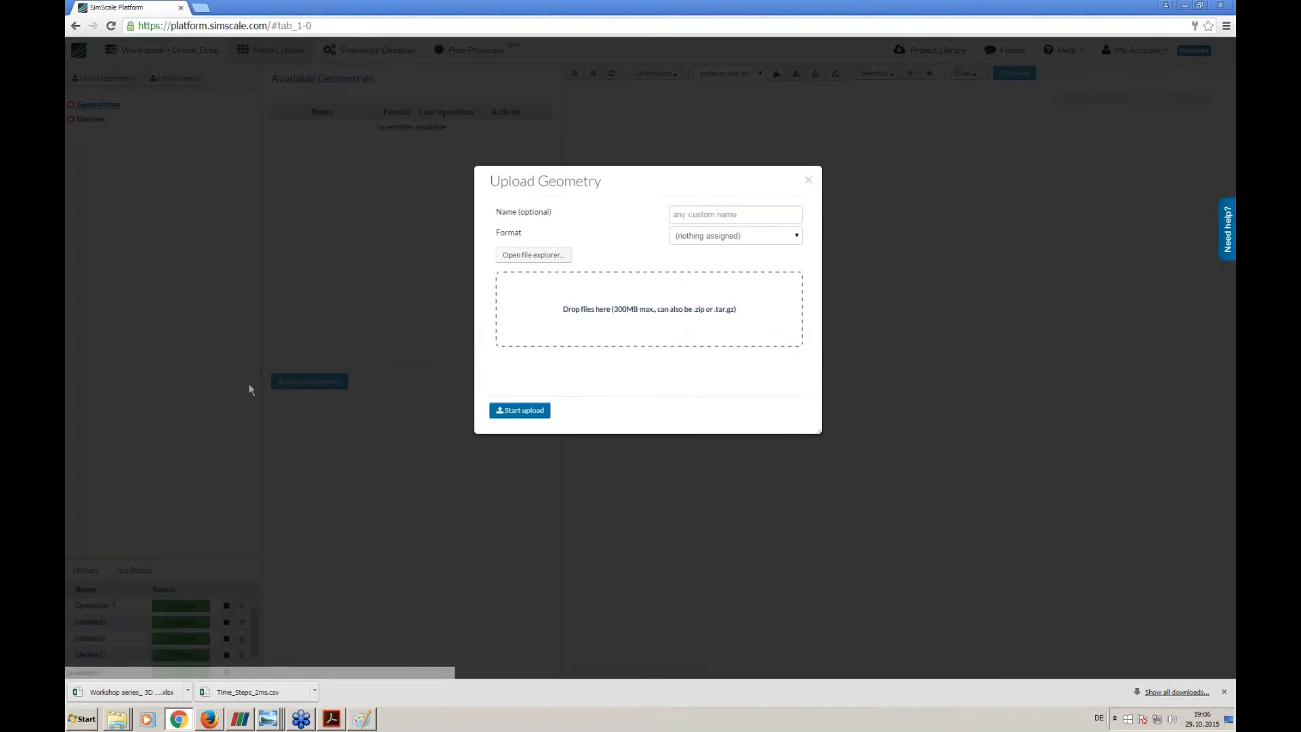
left_click(675, 215)
type("Drone")
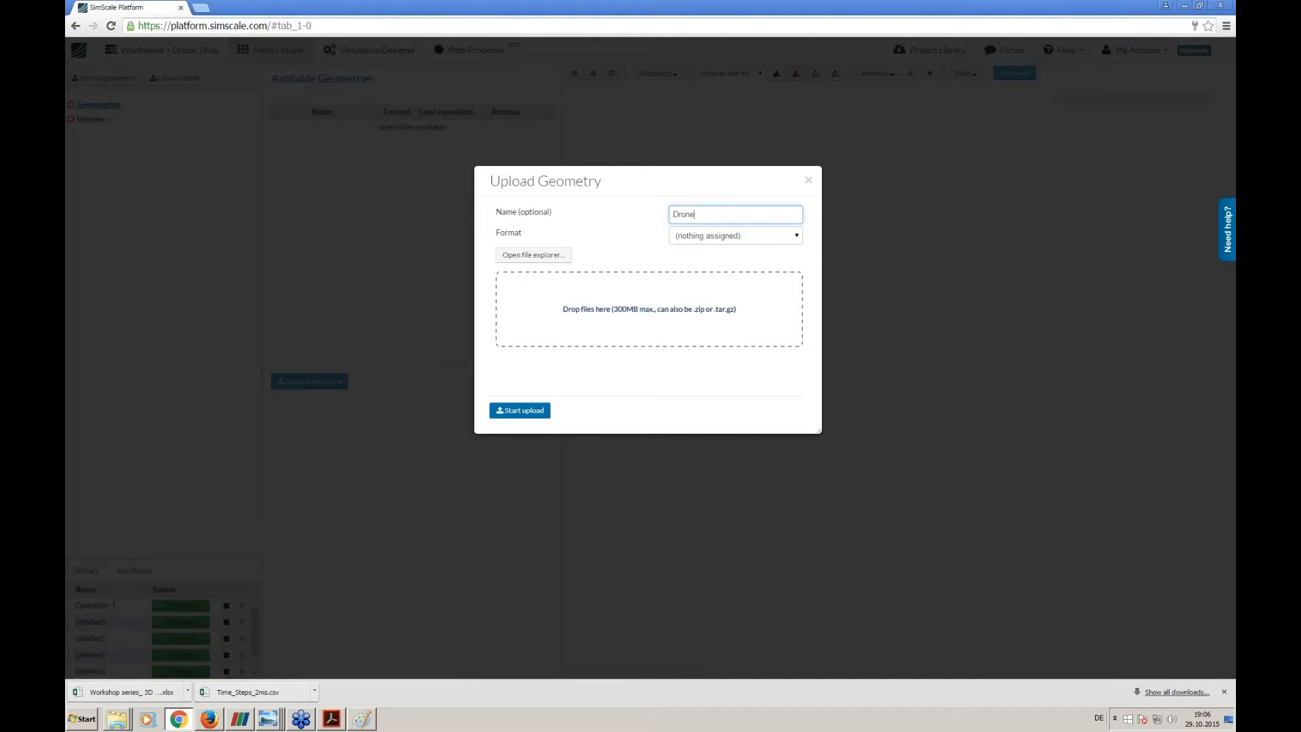
left_click(705, 235)
left_click(708, 263)
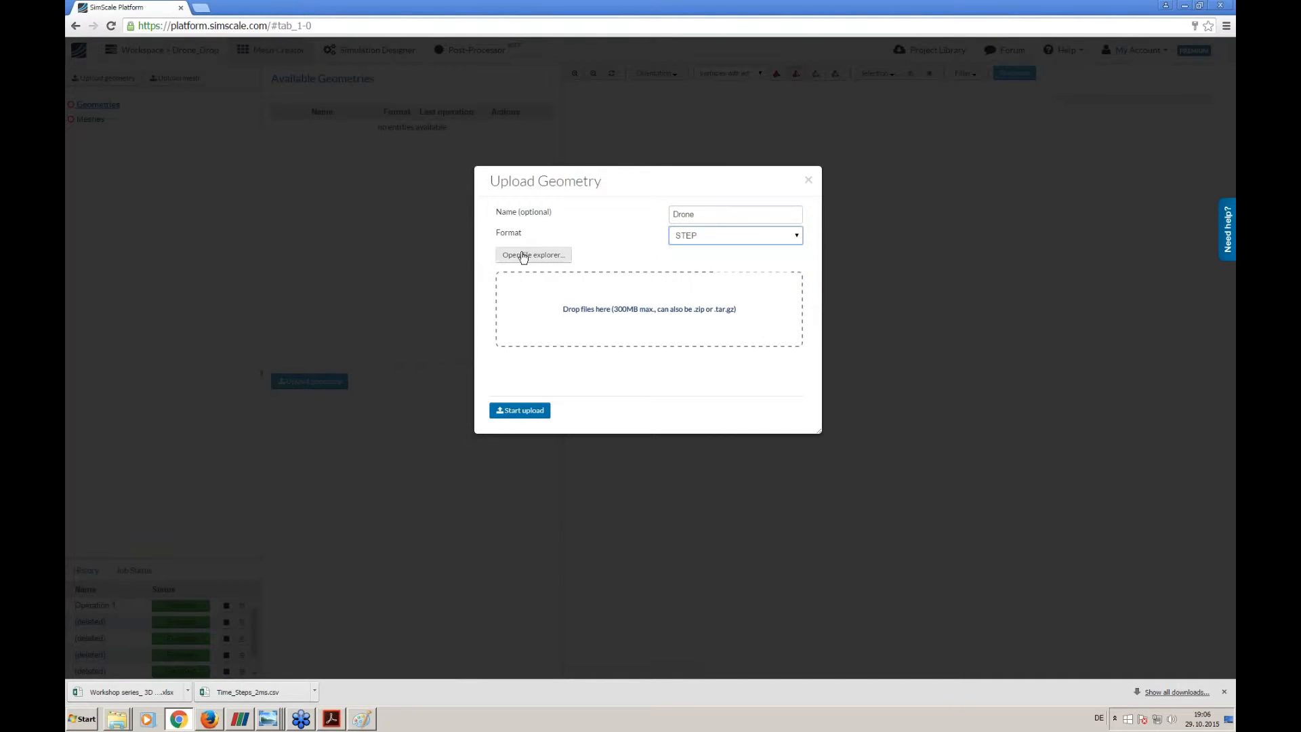
- Choose Drone.stp from the desktop and upload it into the project
left_click(519, 256)
left_click(109, 78)
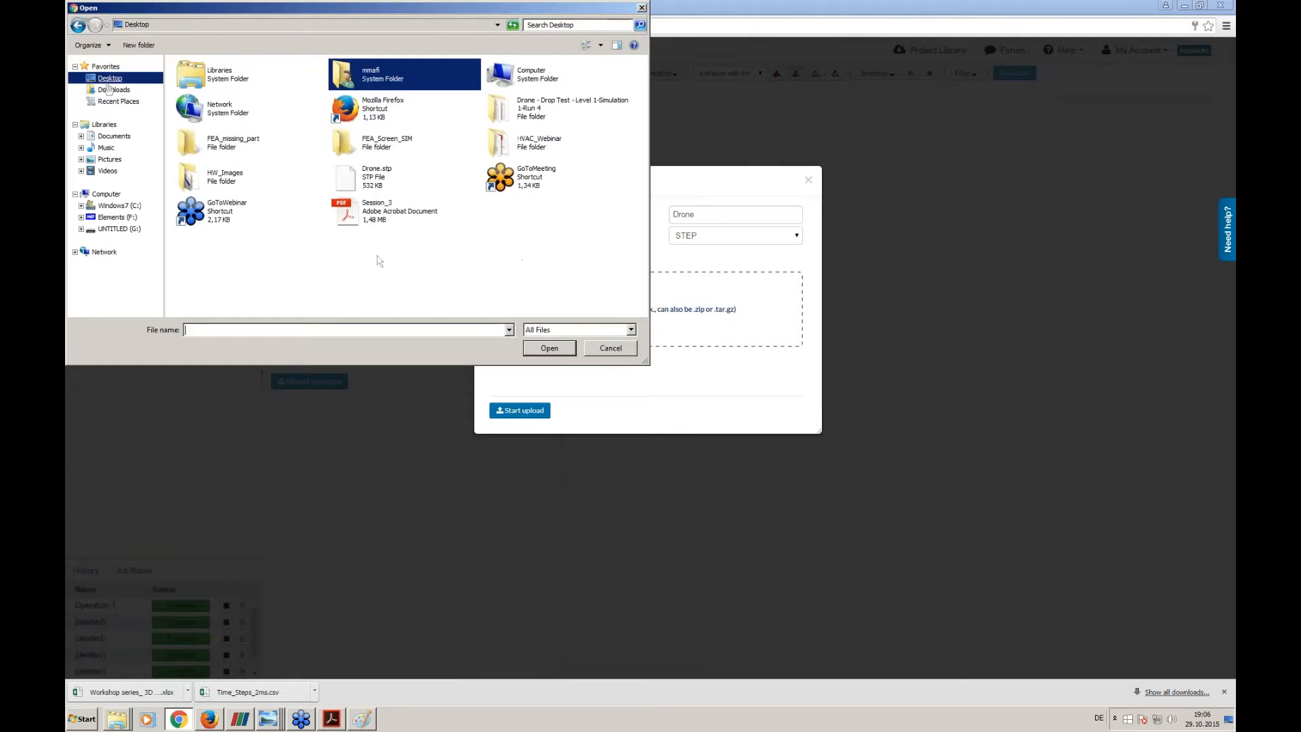
double_click(375, 181)
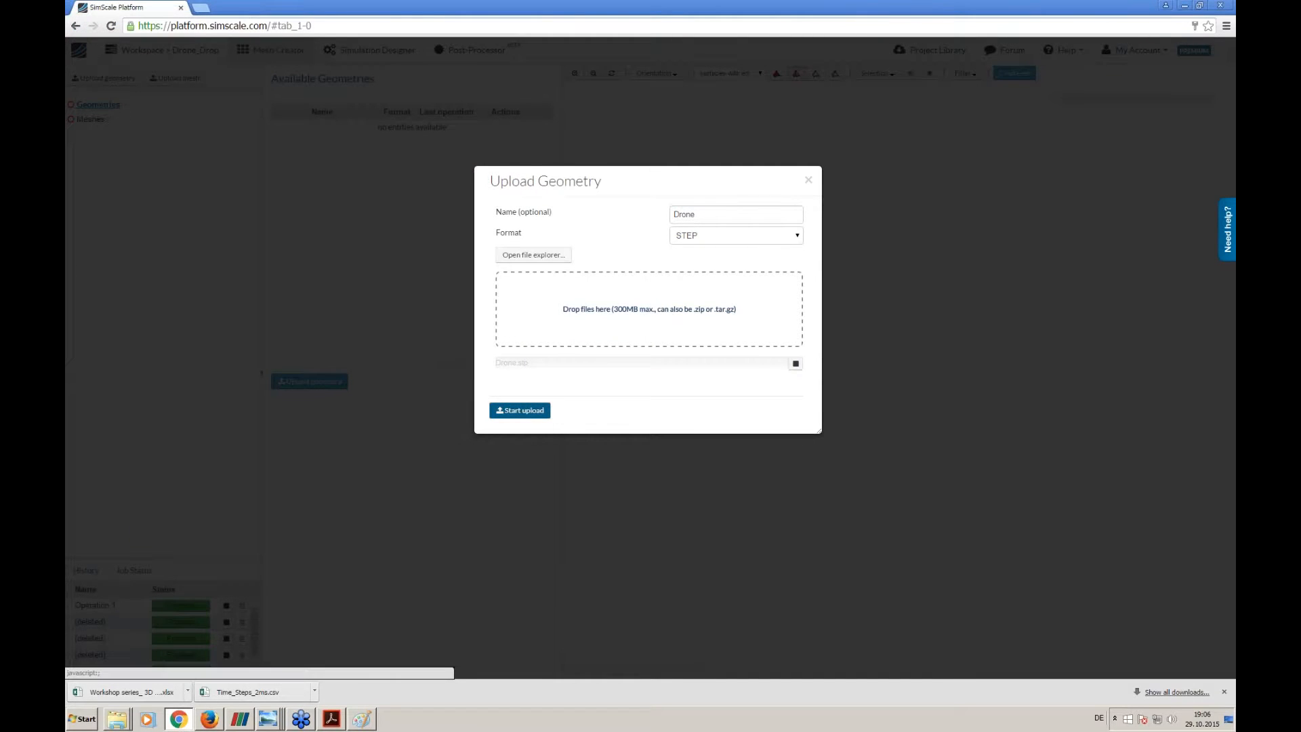
left_click(508, 412)
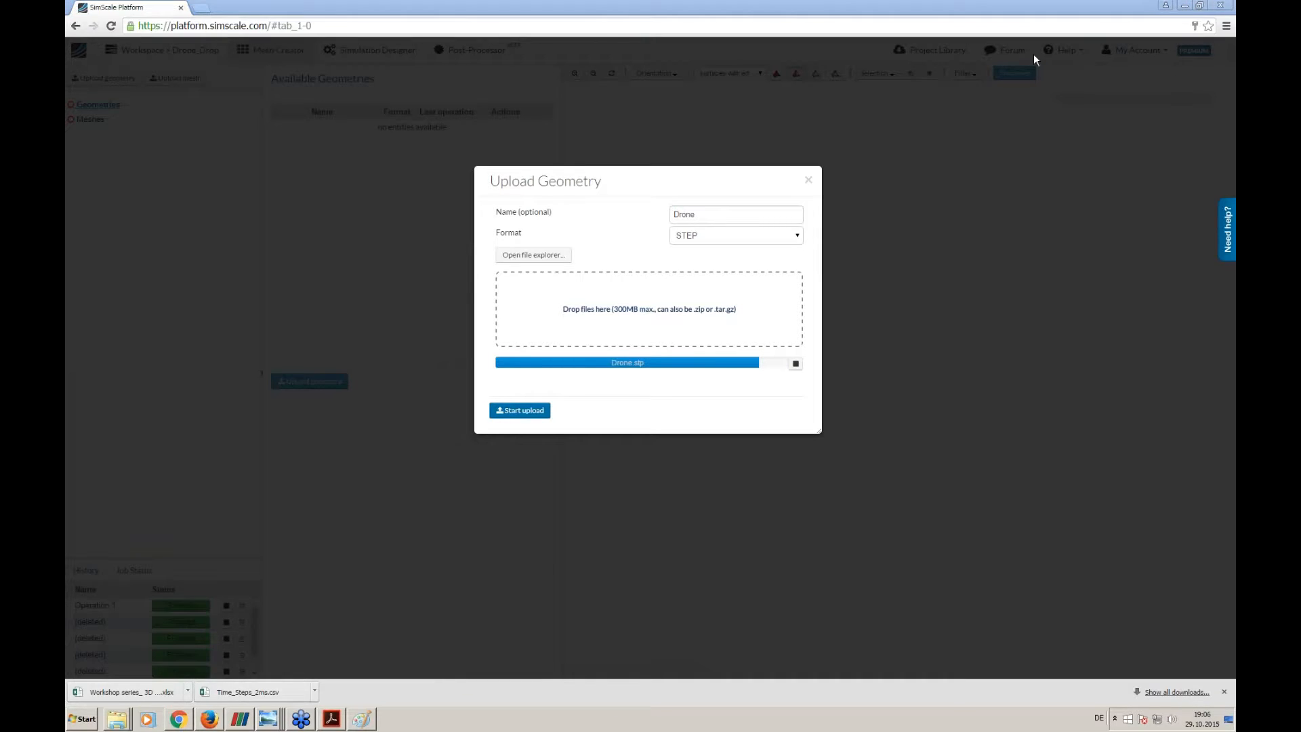
left_click(1226, 690)
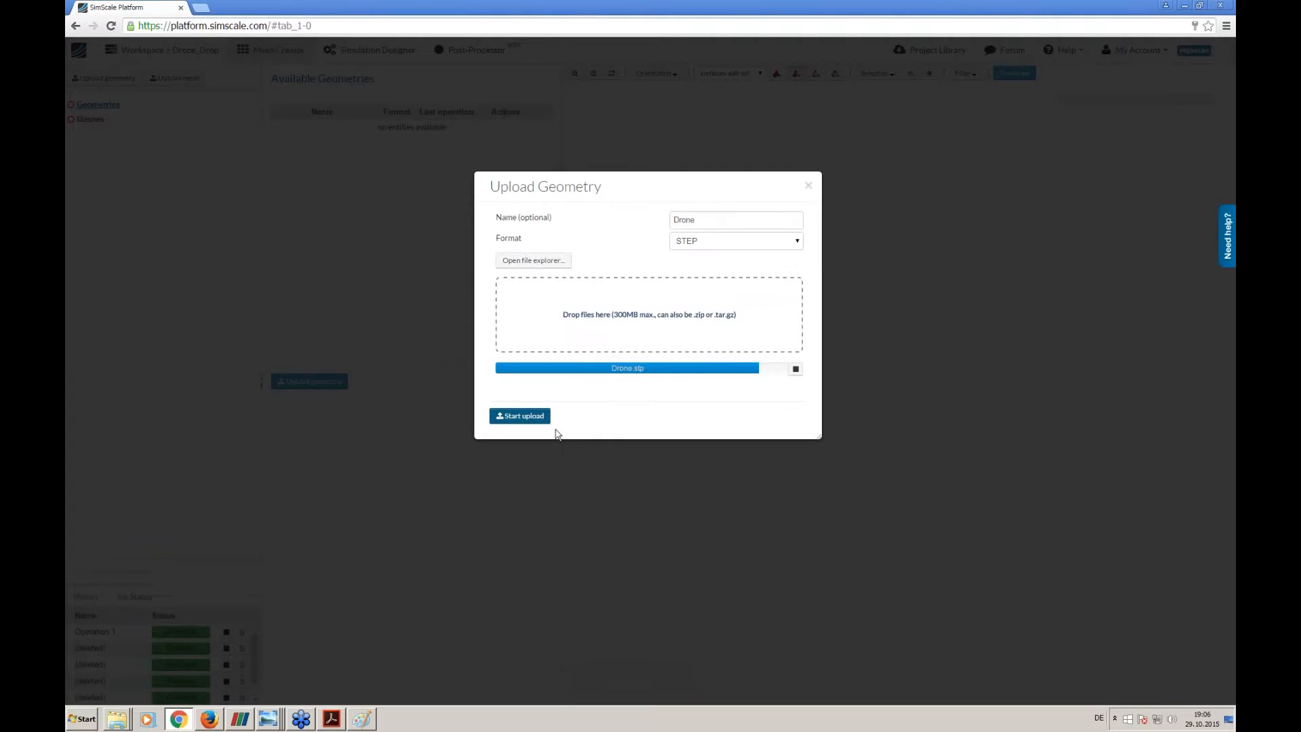
left_click(432, 370)
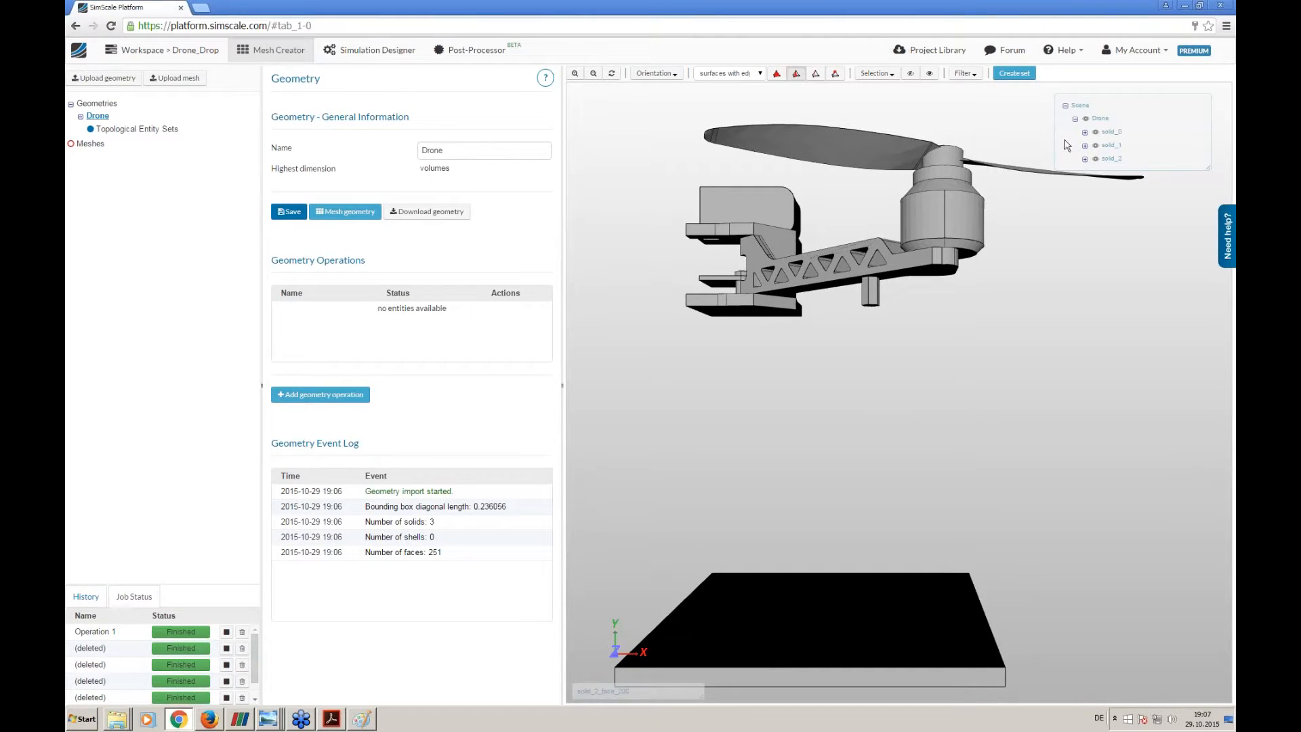
- Inspect the imported drone and floor geometry and create a new mesh
left_click_drag(930, 213, 738, 278)
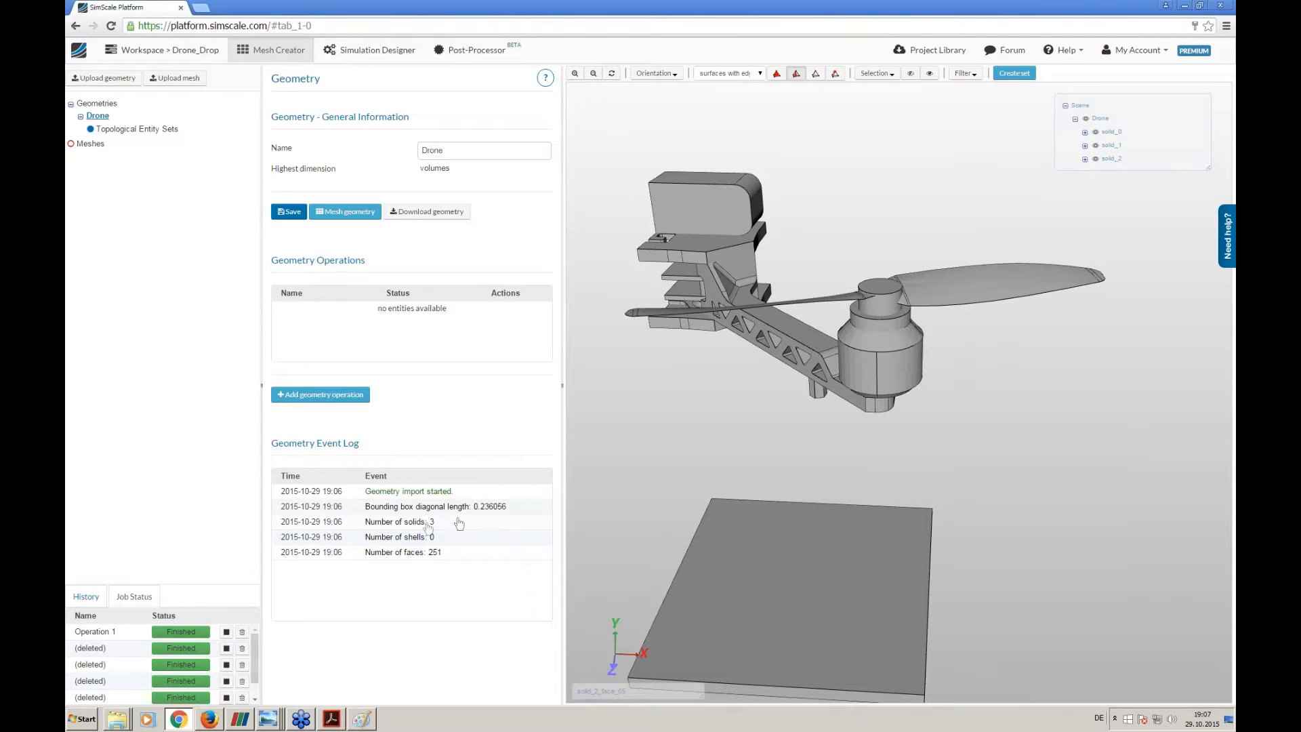
left_click_drag(745, 481, 787, 501)
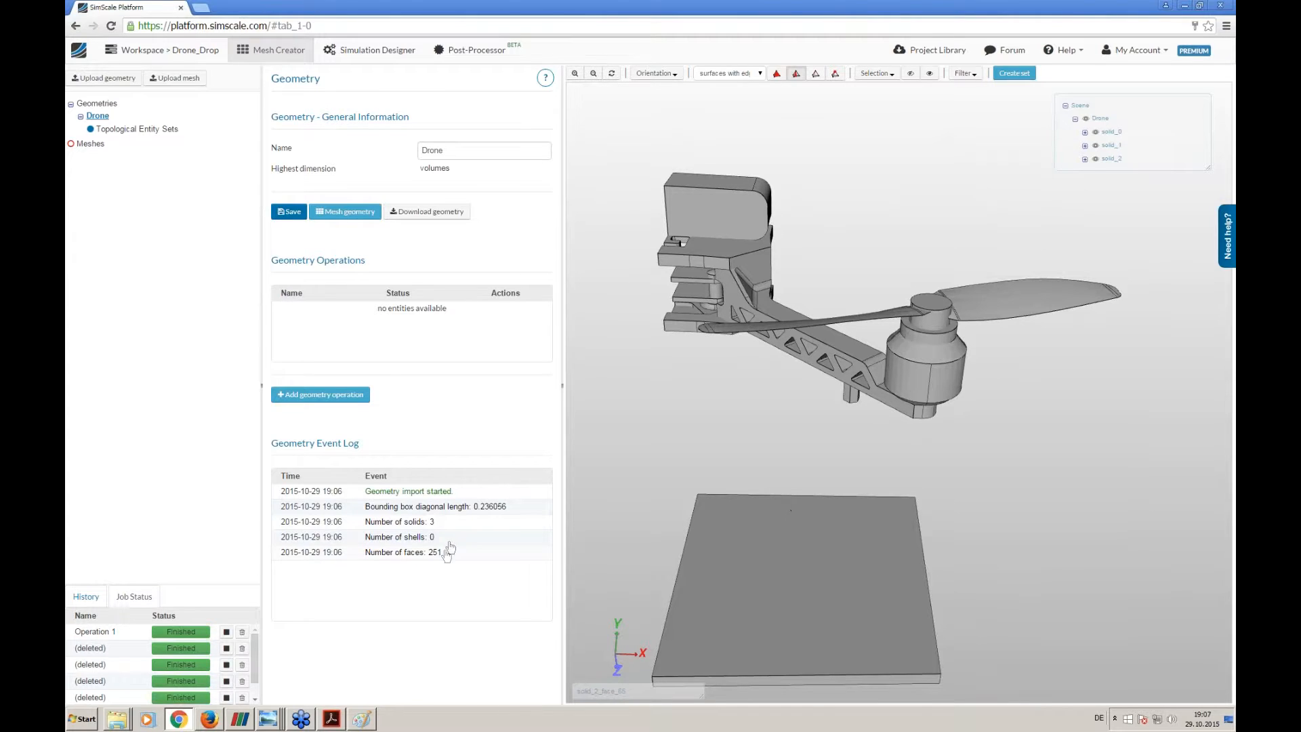
middle_click_drag(650, 516, 646, 479)
left_click(92, 144)
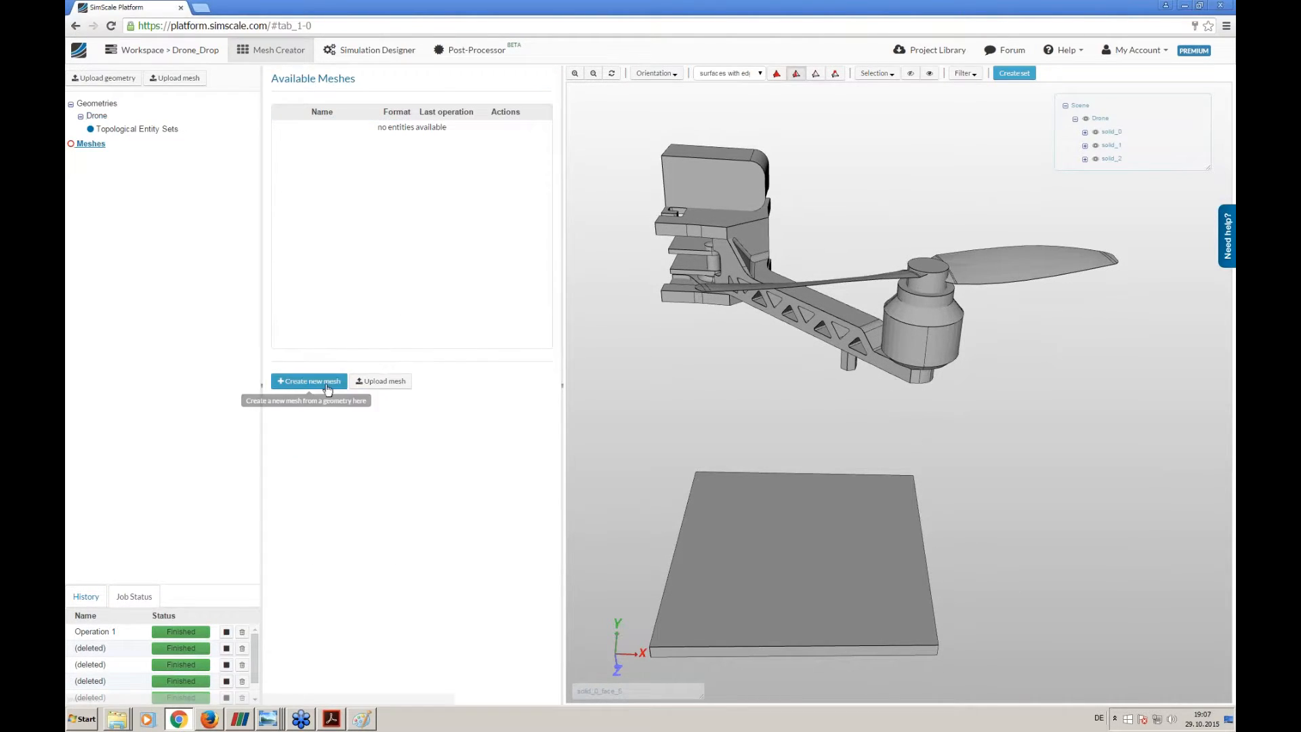
left_click(327, 385)
left_click(478, 151)
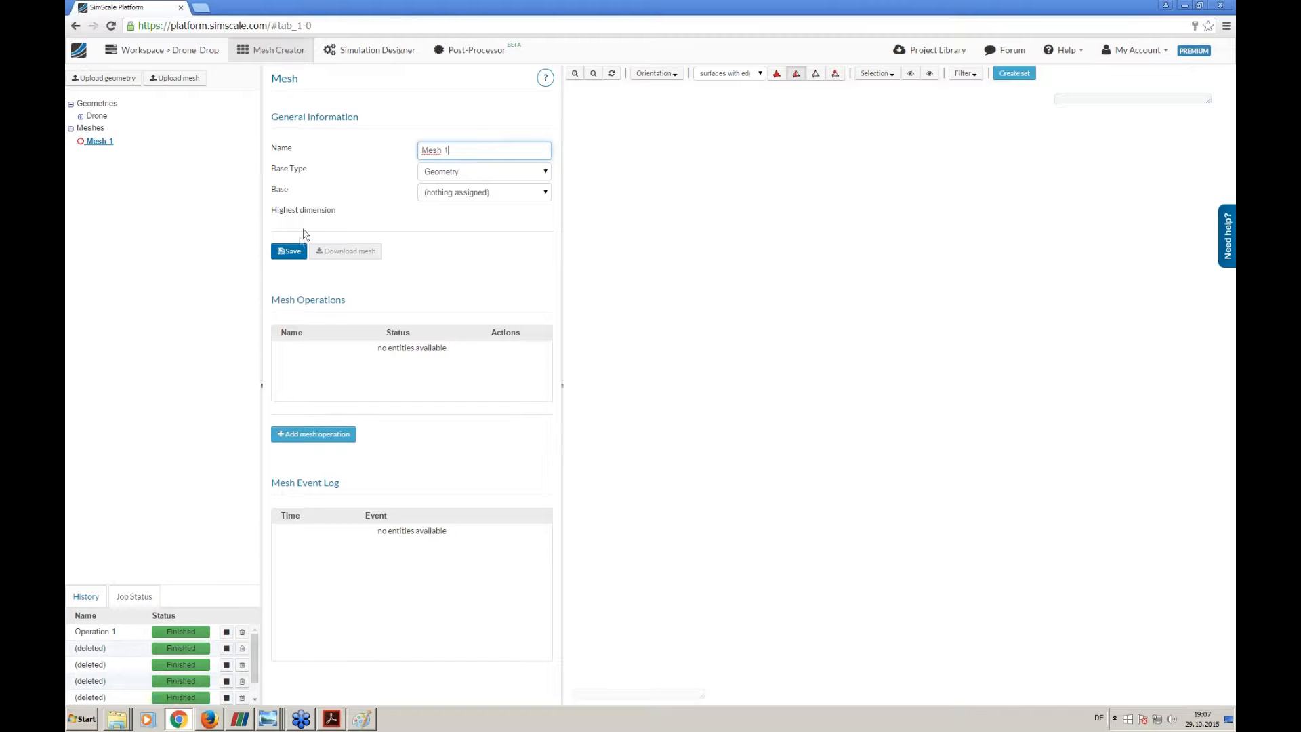
- Assign the Drone geometry as the base of Mesh 1 and save, accepting the mesh base switch
left_click(298, 432)
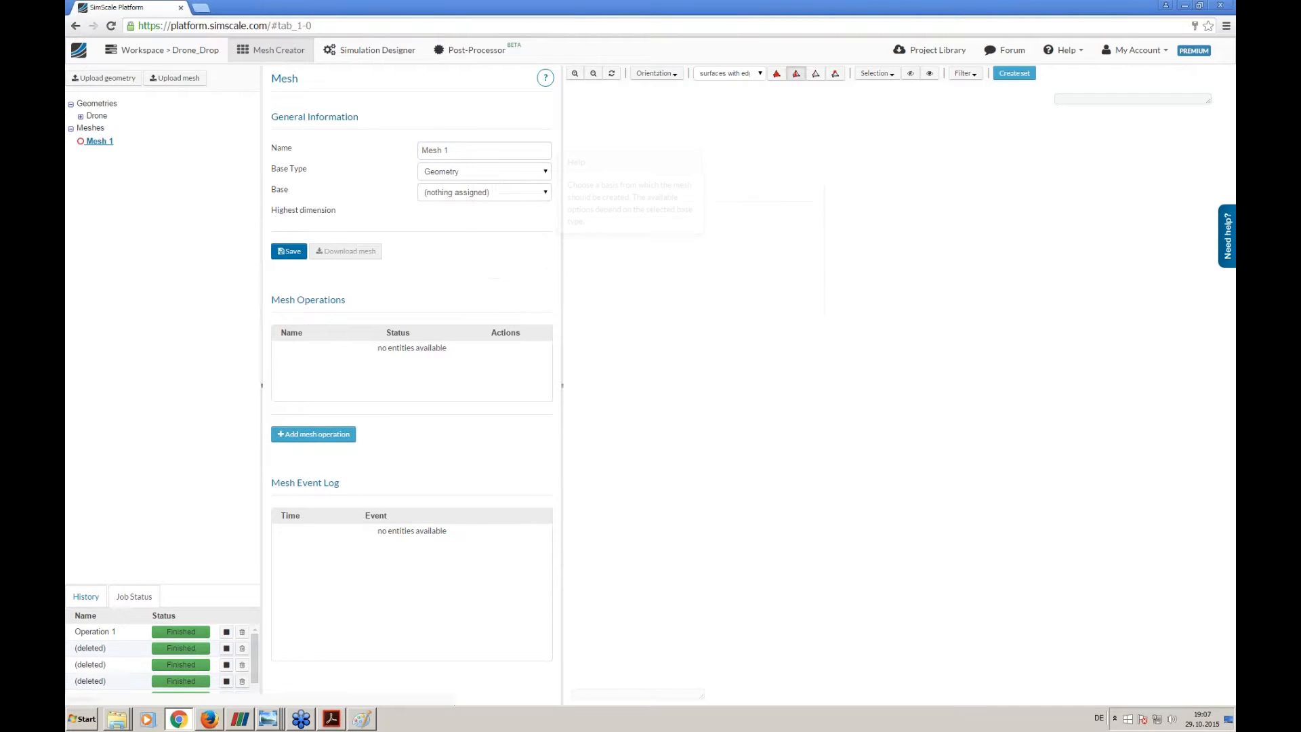
left_click(454, 195)
left_click(451, 215)
left_click(289, 251)
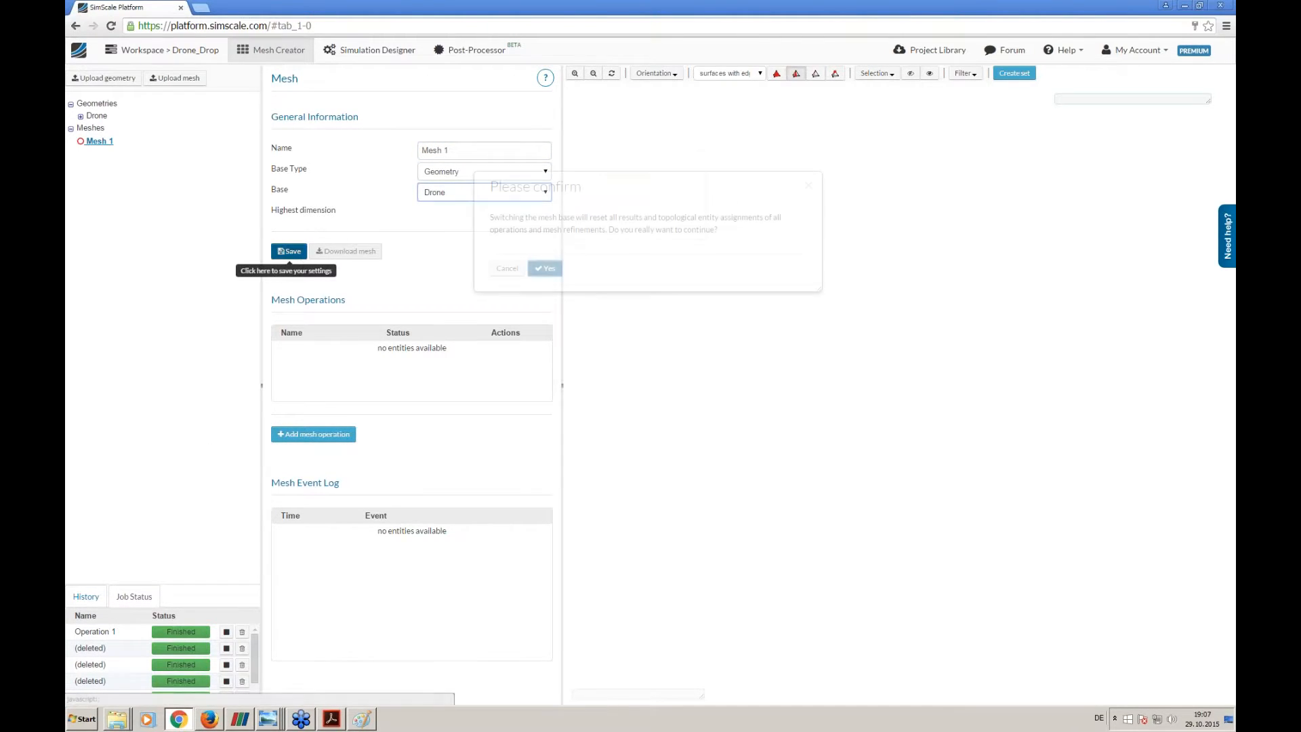
left_click(544, 268)
mouse_move(466, 198)
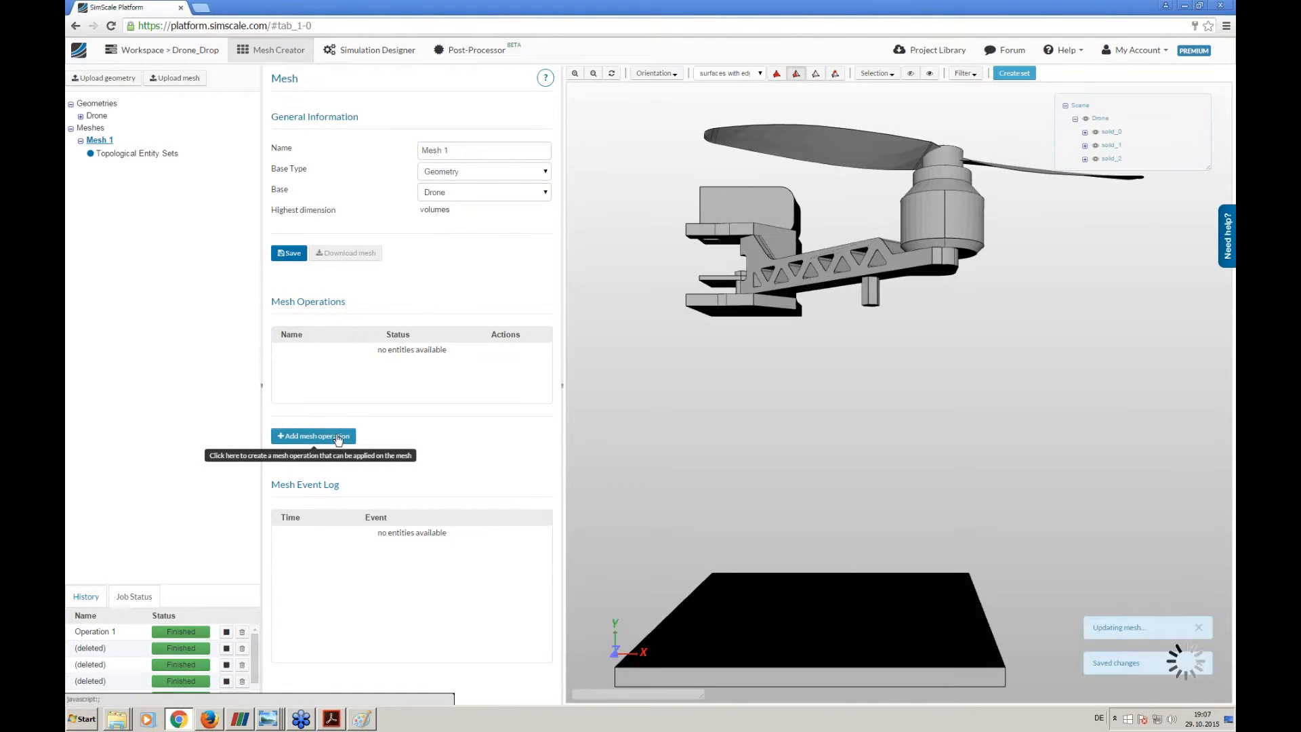
- Add a Tetrahedralization with refinements mesh operation with a maximum edge length of 0.001 m and a minimal edge length of 0.0003 m
left_click(337, 437)
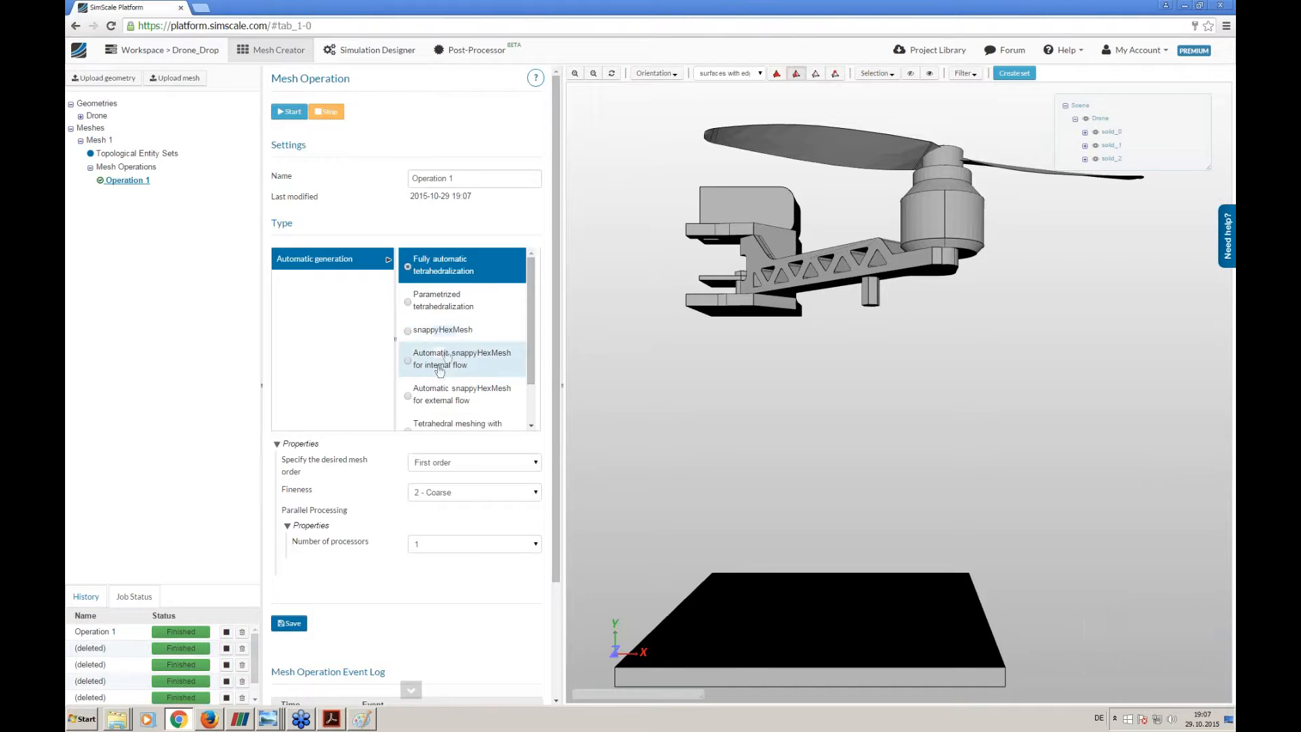
scroll(434, 358, "down", 3)
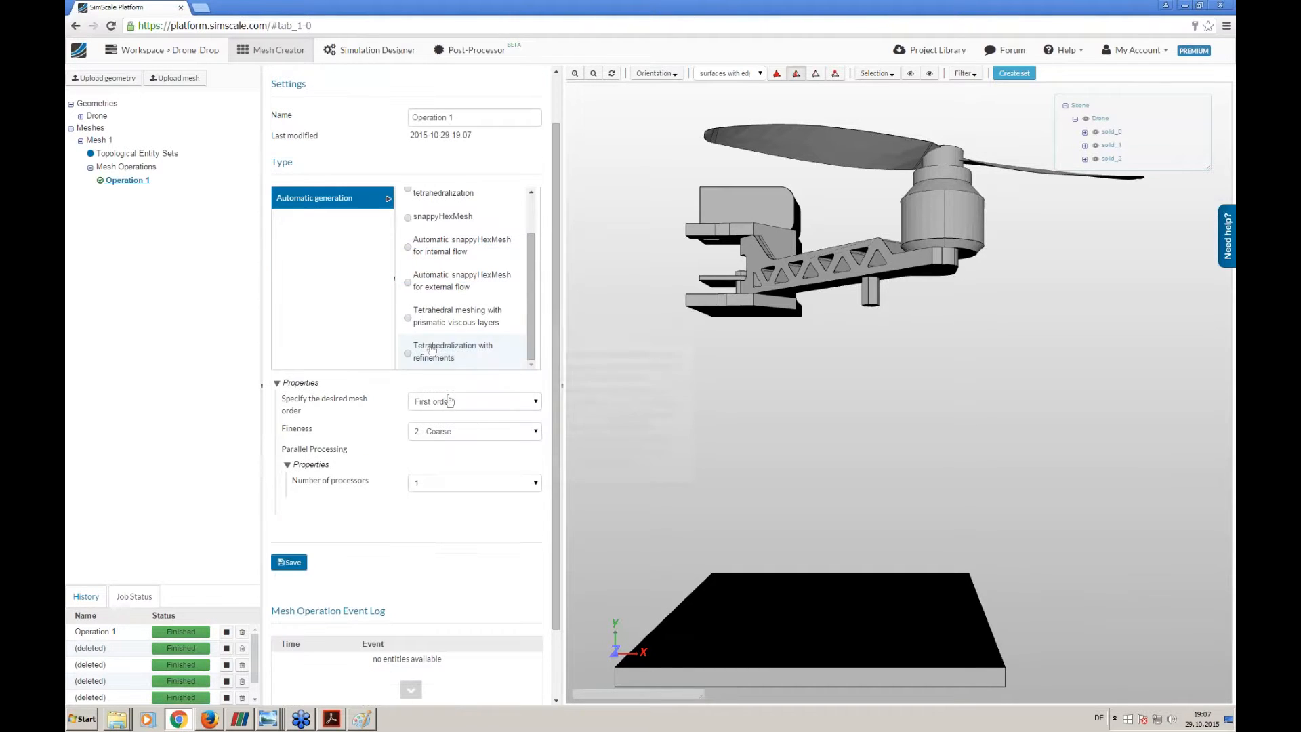
left_click(432, 355)
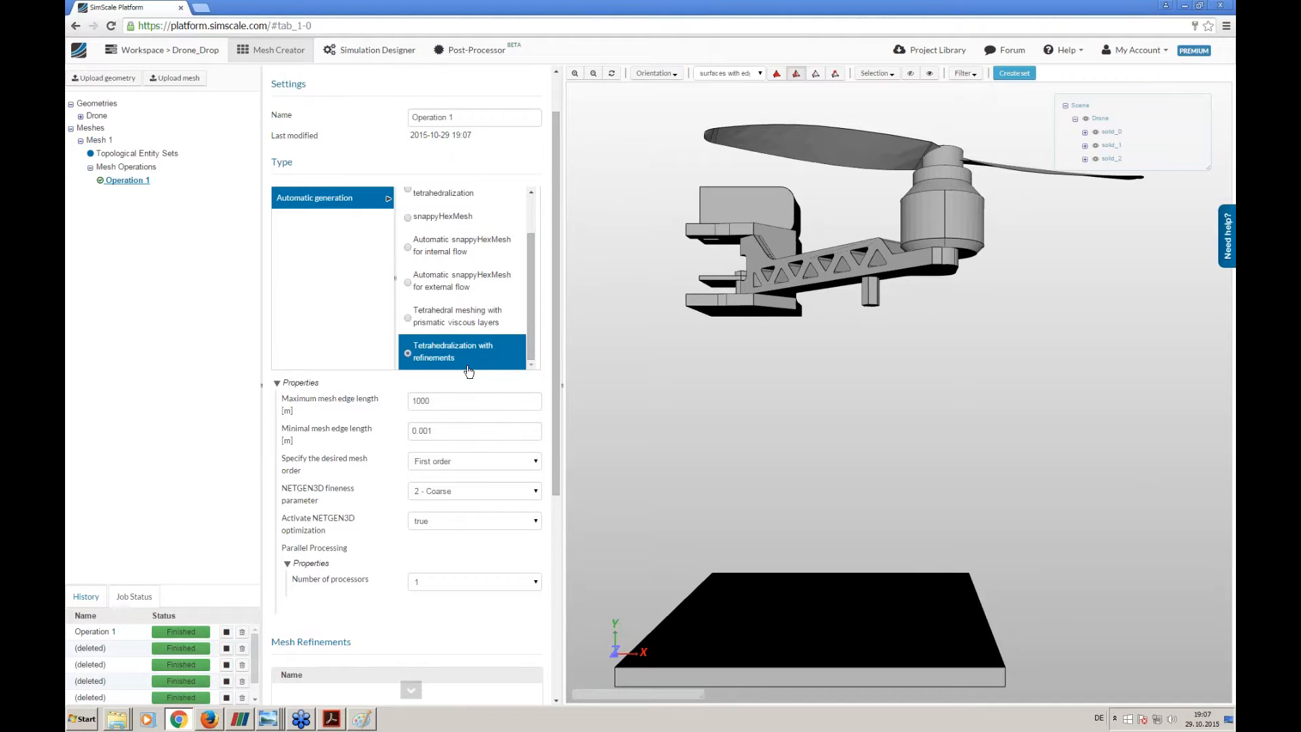
double_click(501, 400)
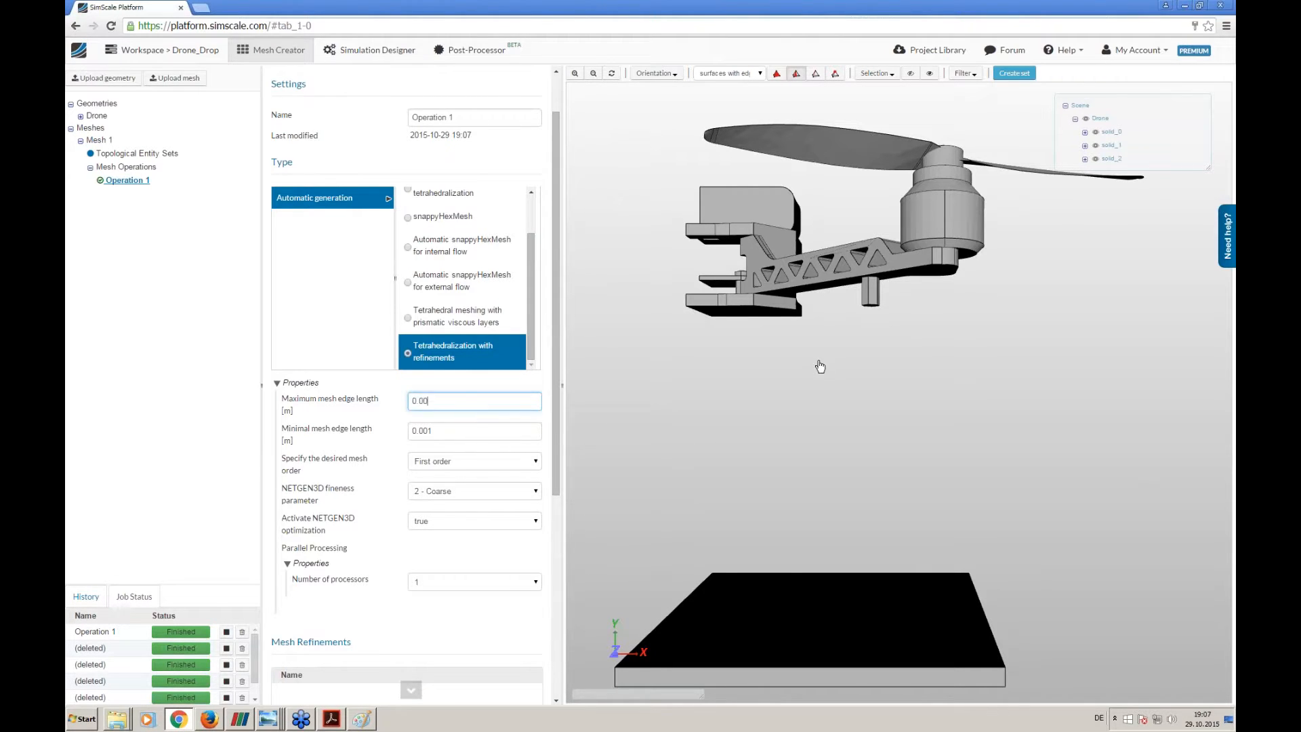
key("Tab")
type("0")
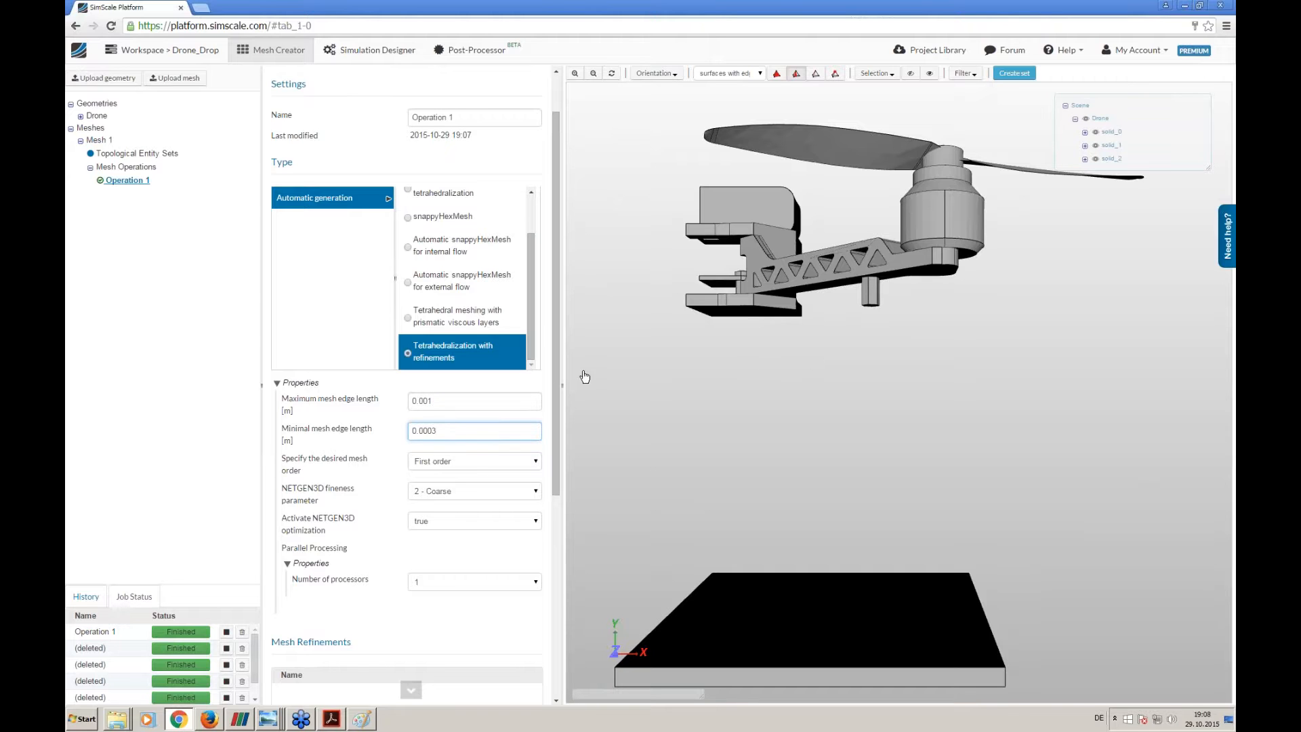
- Set the mesh operation's number of processors to 8 and save its settings
mouse_move(461, 468)
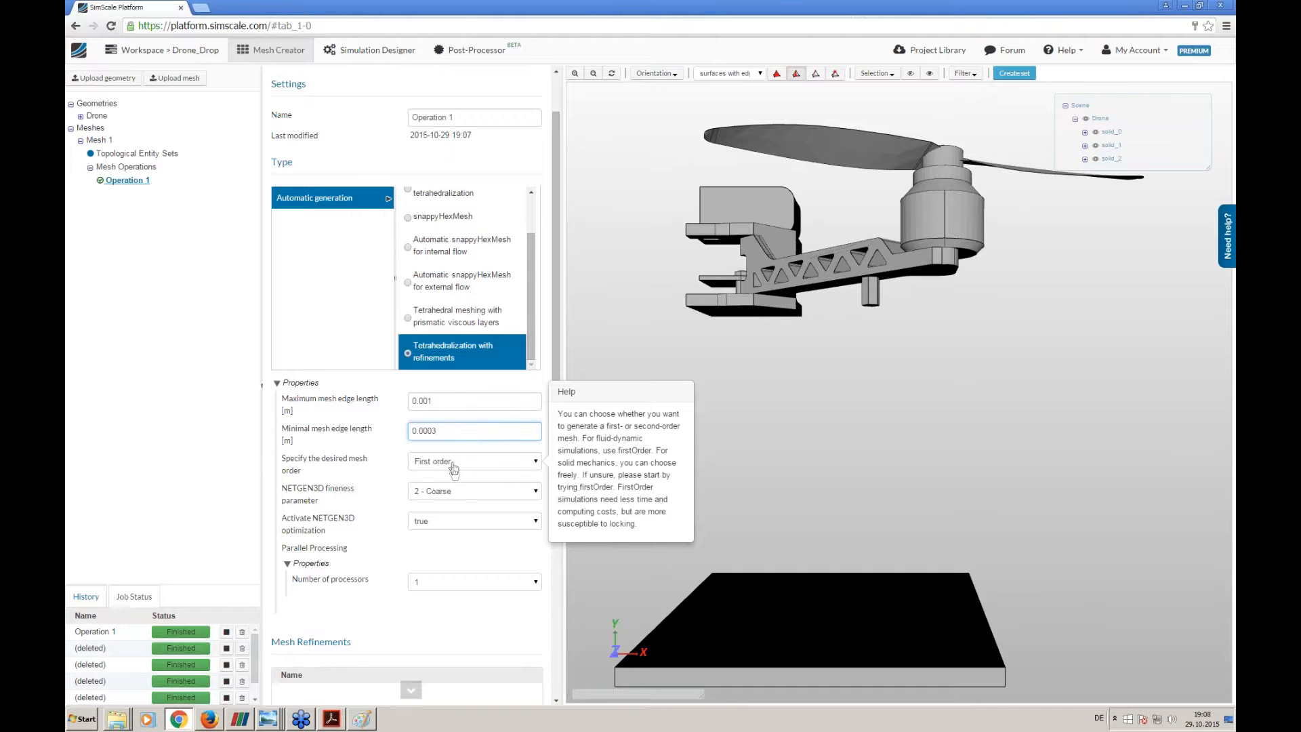
left_click(424, 583)
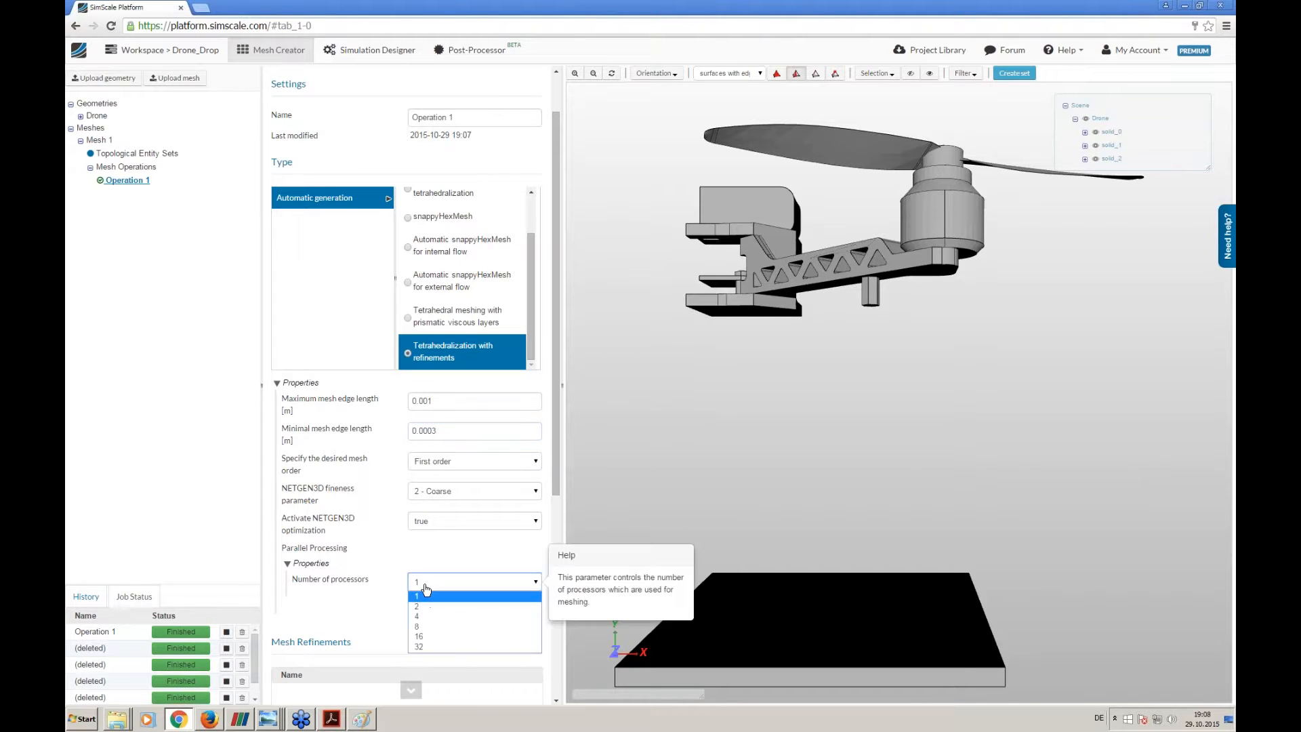
left_click(429, 625)
scroll(421, 610, "down", 5)
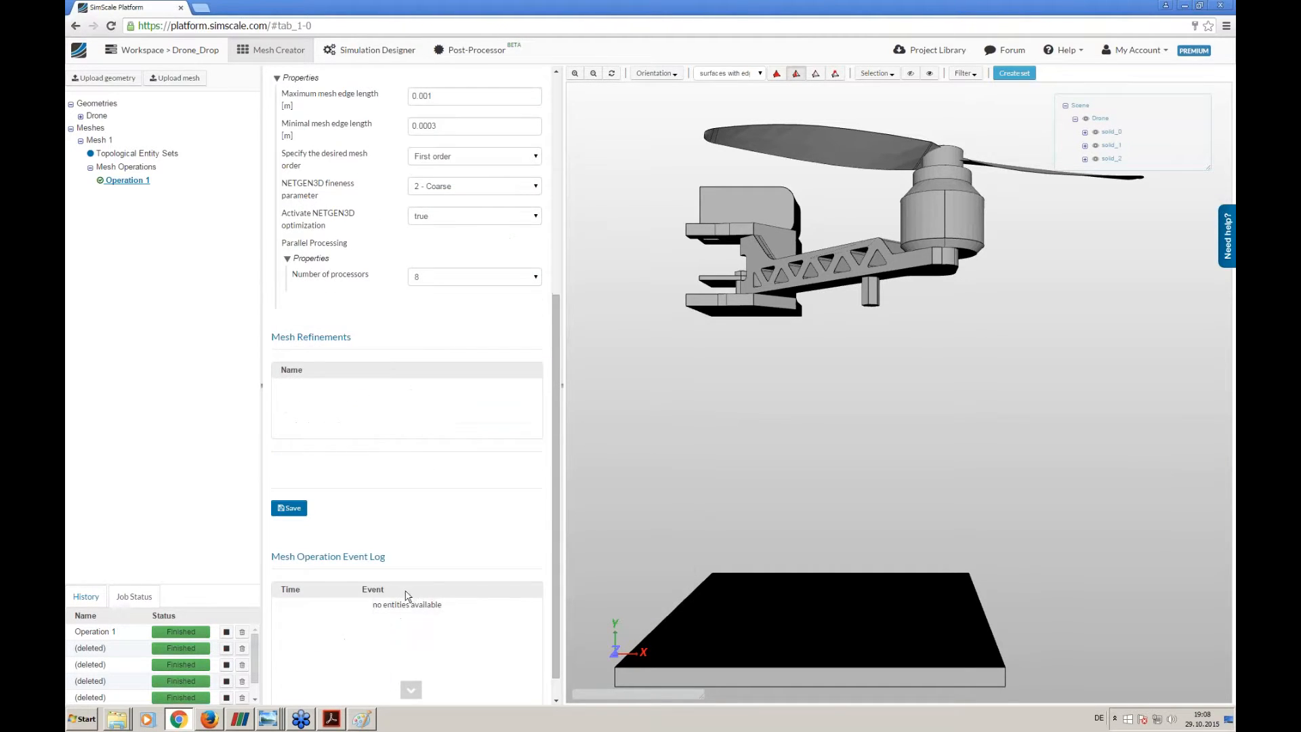
scroll(464, 486, "up", 5)
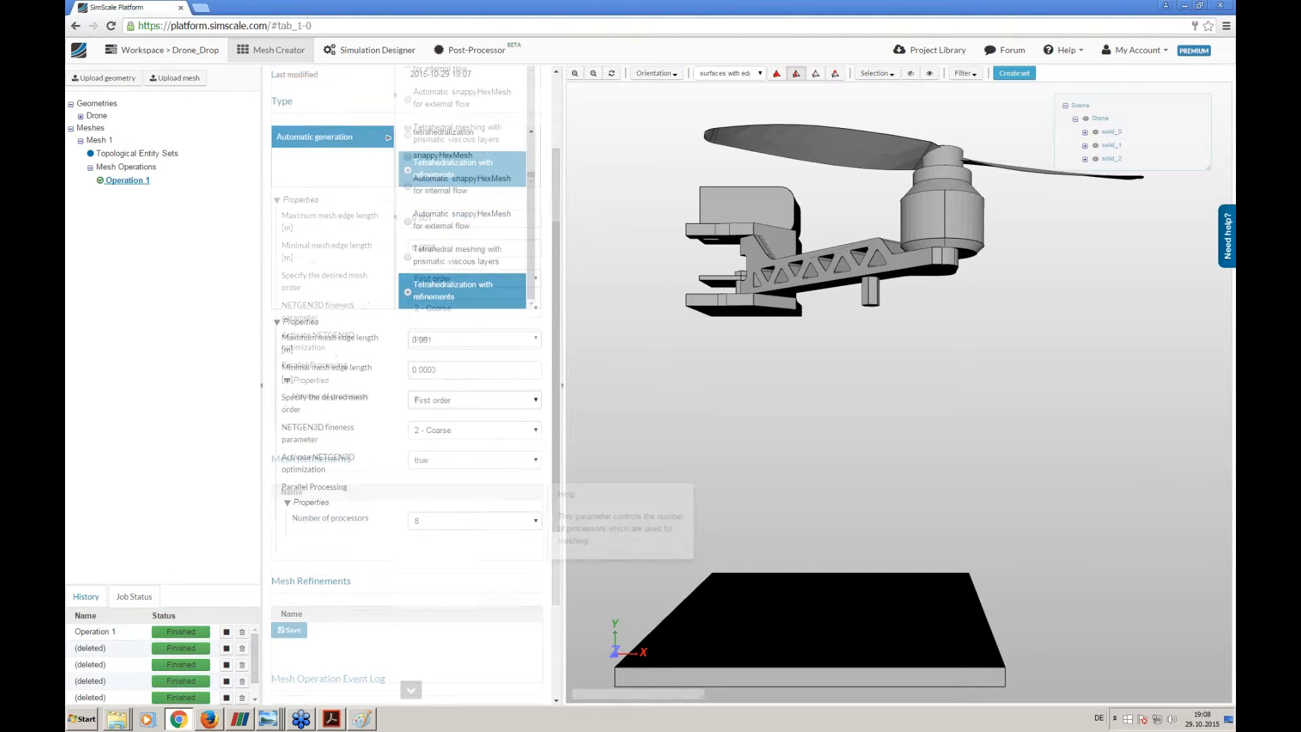
left_click(290, 627)
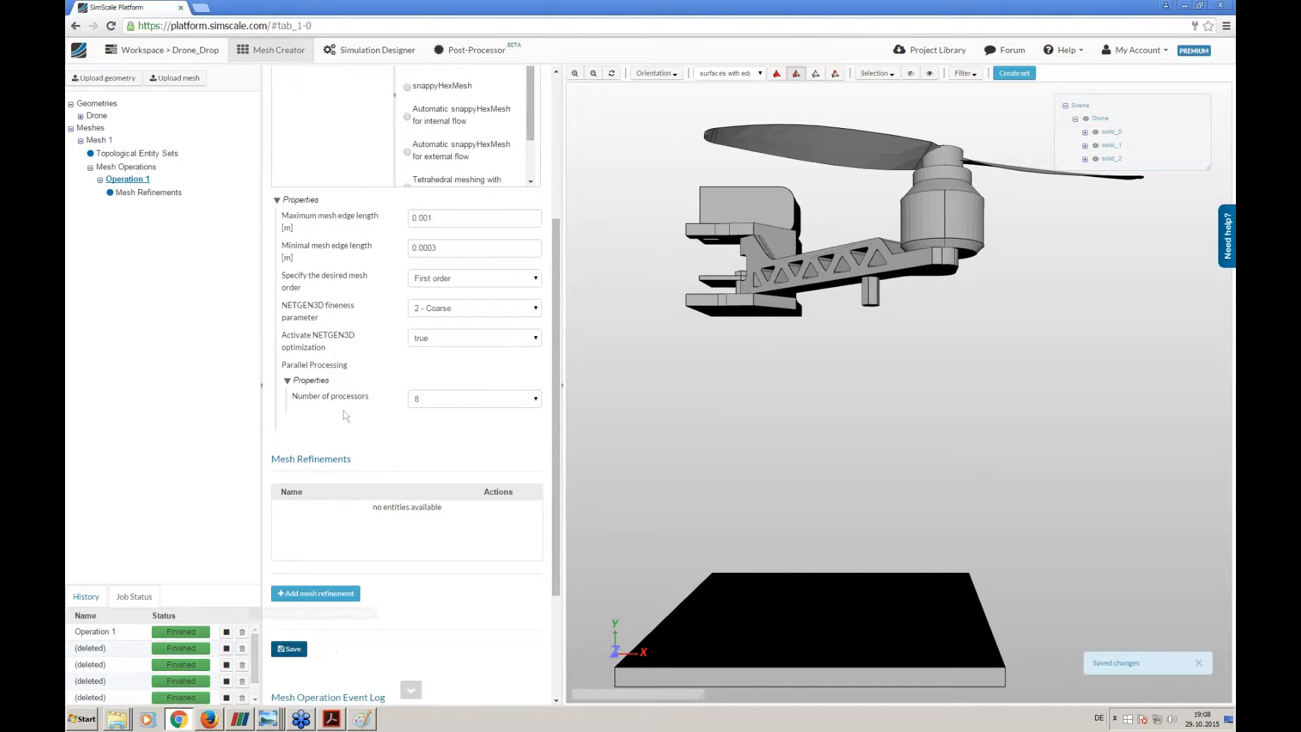
- Add a mesh refinement to Operation 1 and name it High Stress Zones
left_click_drag(822, 385, 815, 442)
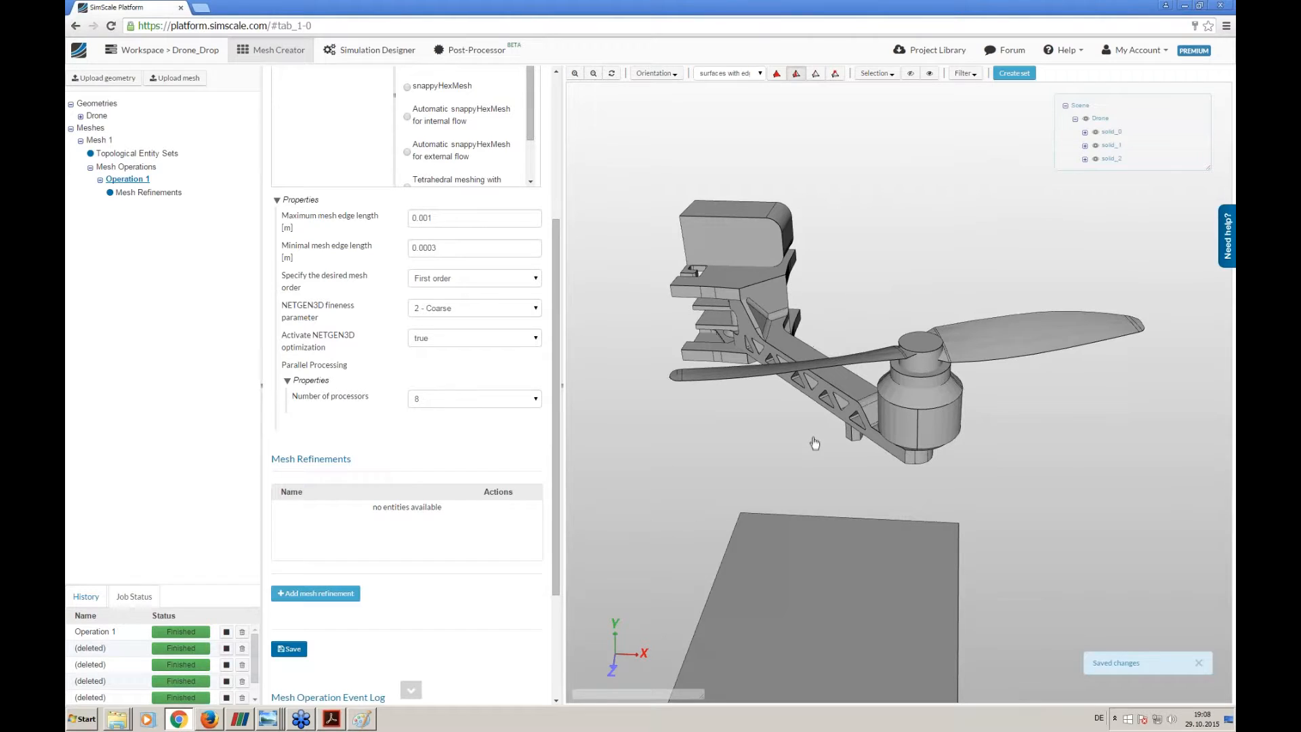
left_click_drag(819, 441, 812, 417)
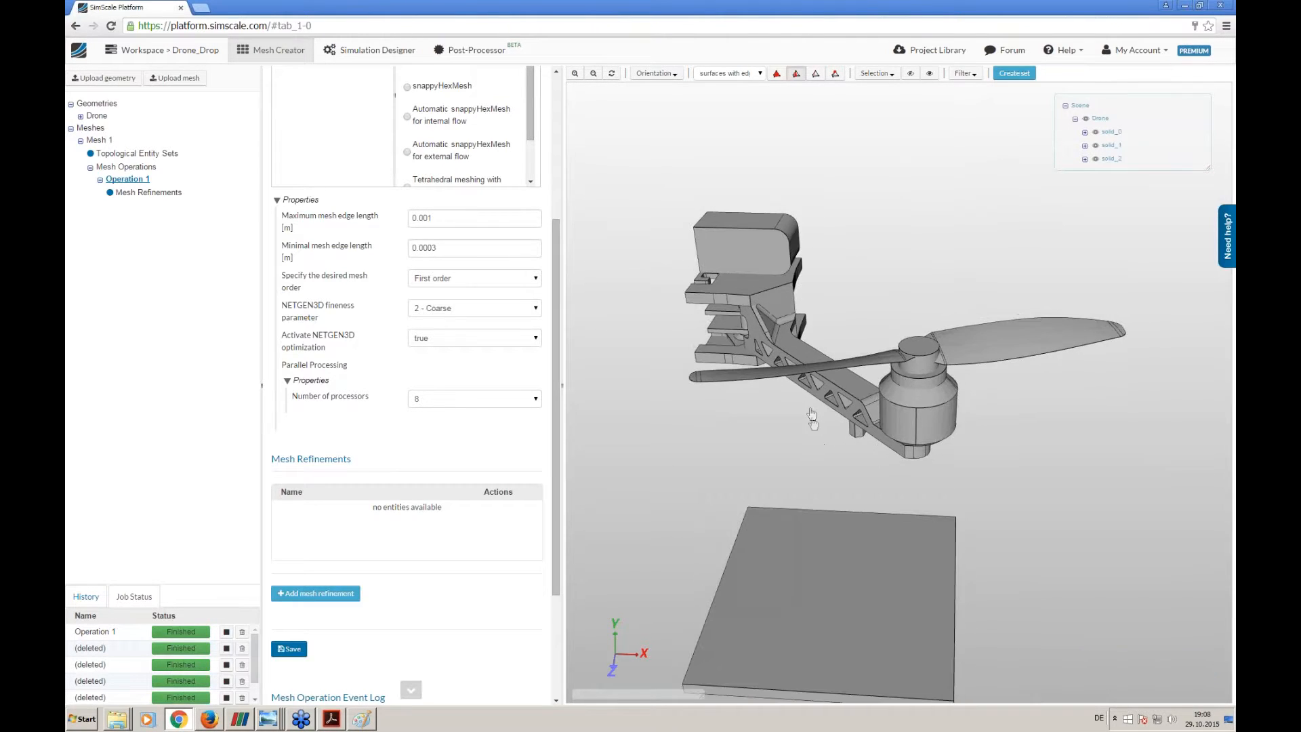
left_click(344, 595)
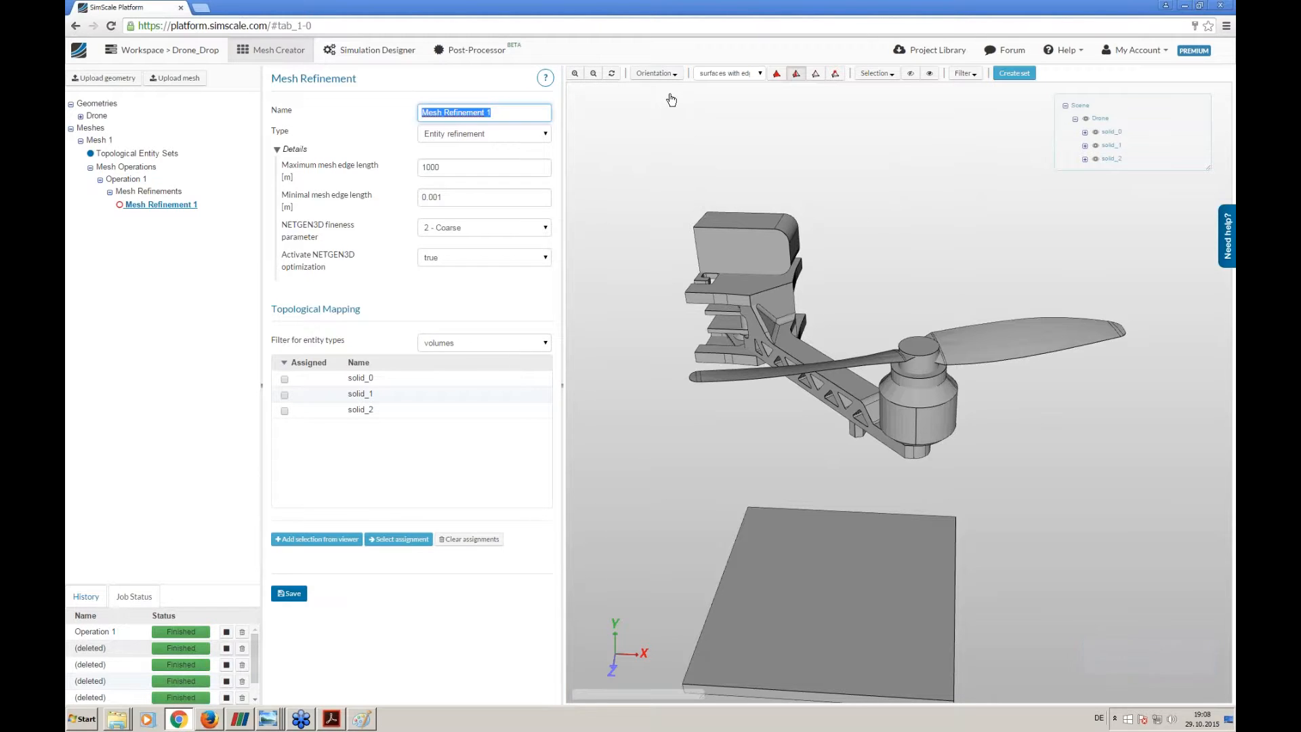
type("High Stress Zones")
- Set the refinement's maximum edge length to 0.0003 m, minimal edge length to 0.0001 m and NETGEN3D fineness to 3 - Moderate
left_click(419, 170)
double_click(420, 170)
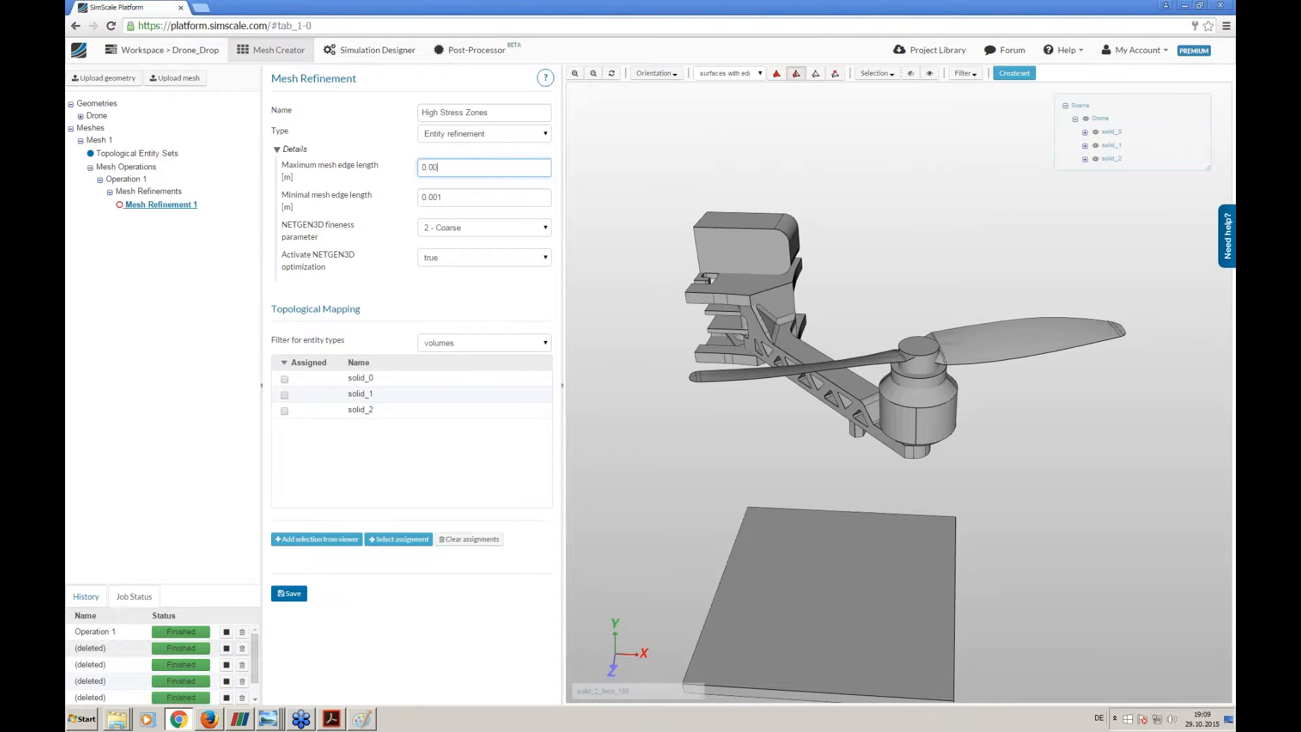
key("Tab")
type("0")
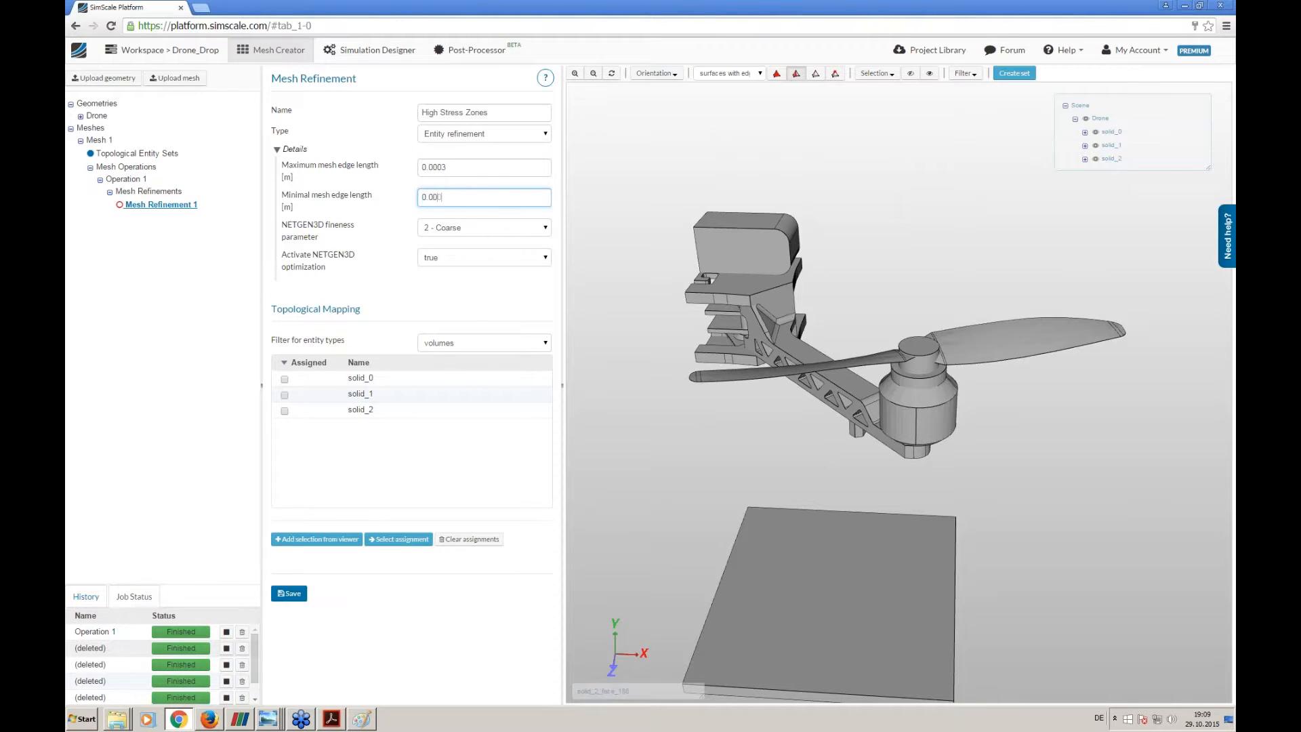
type(".0001")
left_click(453, 227)
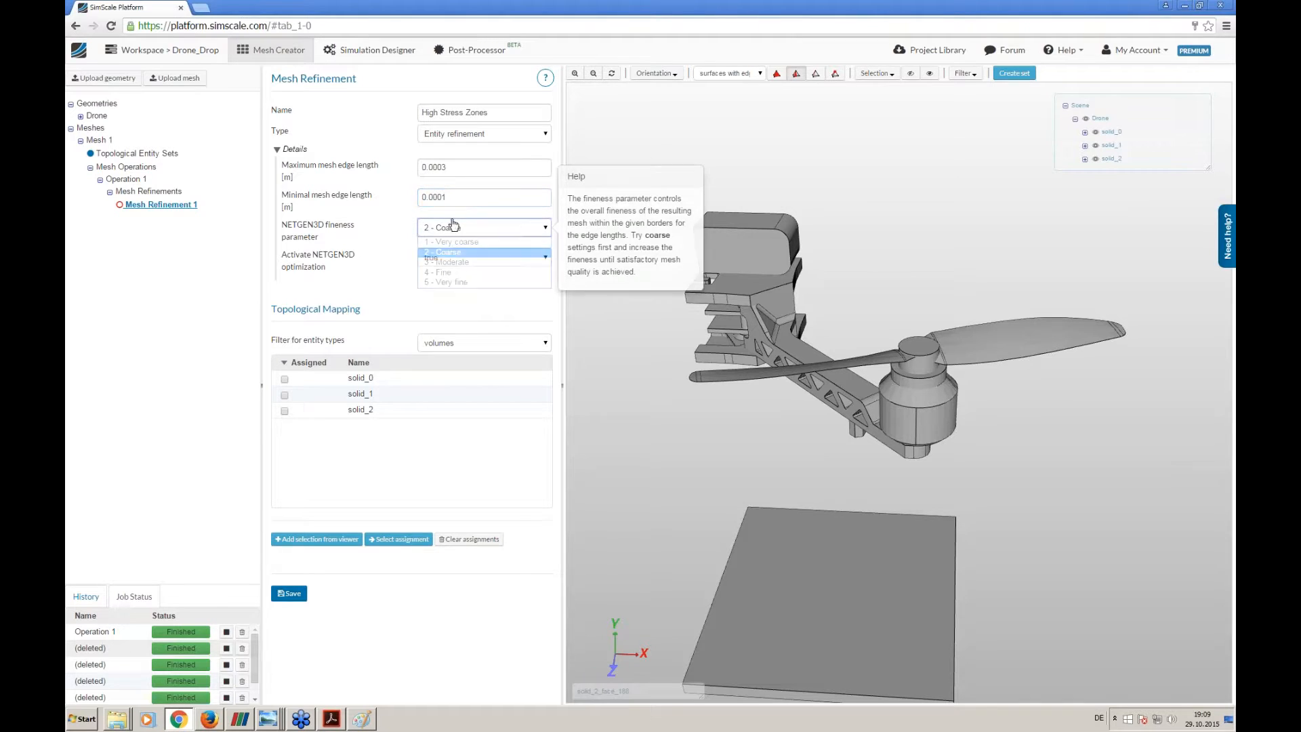
left_click(434, 264)
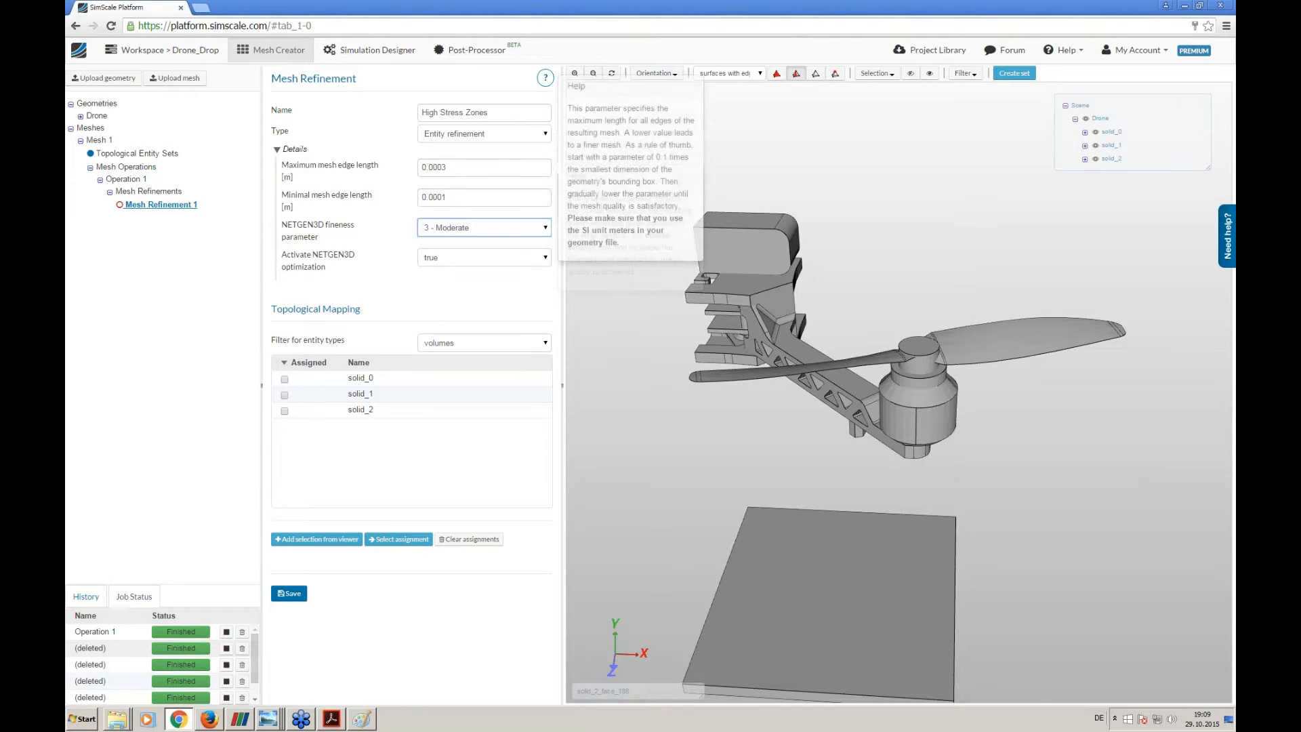
- Filter the refinement's assignable entities to faces and select the faces around the arm's root, where it joins the body bracket
left_click(439, 343)
left_click(442, 378)
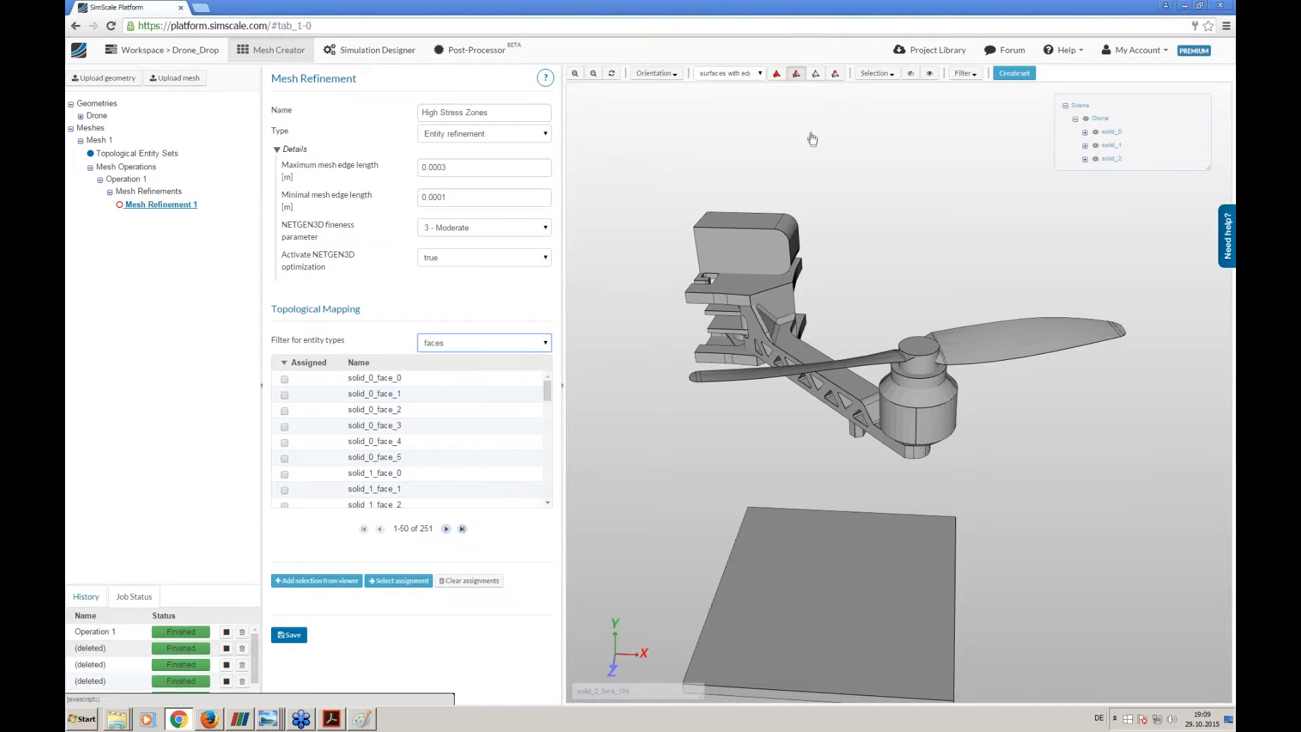
right_click_drag(813, 136, 822, 268)
right_click_drag(803, 145, 812, 251)
right_click_drag(788, 157, 826, 323)
left_click(697, 247)
left_click(732, 245)
left_click(750, 255)
left_click(730, 277)
mouse_move(705, 288)
left_mouse_down()
mouse_move(796, 290)
mouse_move(807, 303)
mouse_move(822, 291)
mouse_move(802, 326)
left_mouse_up()
left_click_drag(885, 335, 818, 342)
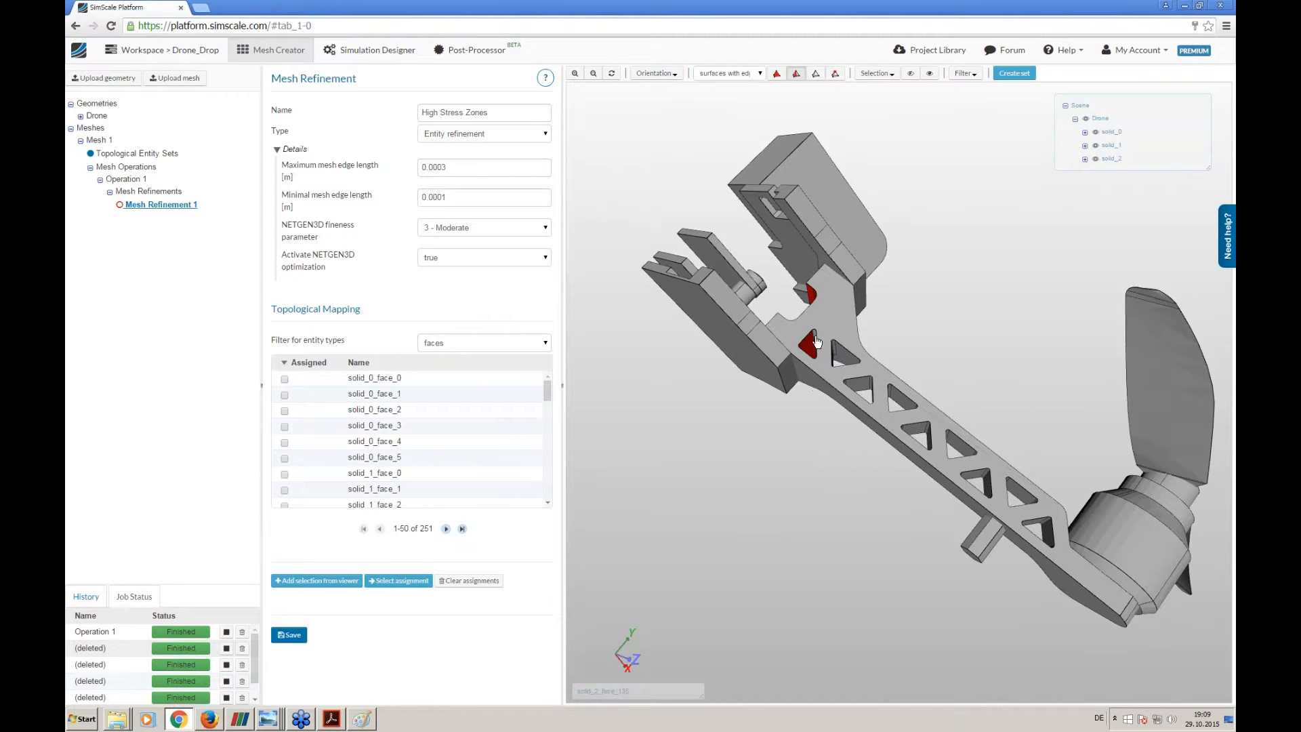
- Add the faces of the small foot under the arm to the selection, assign all selected faces to the refinement and save it
left_click_drag(890, 316, 820, 430)
left_click(768, 493)
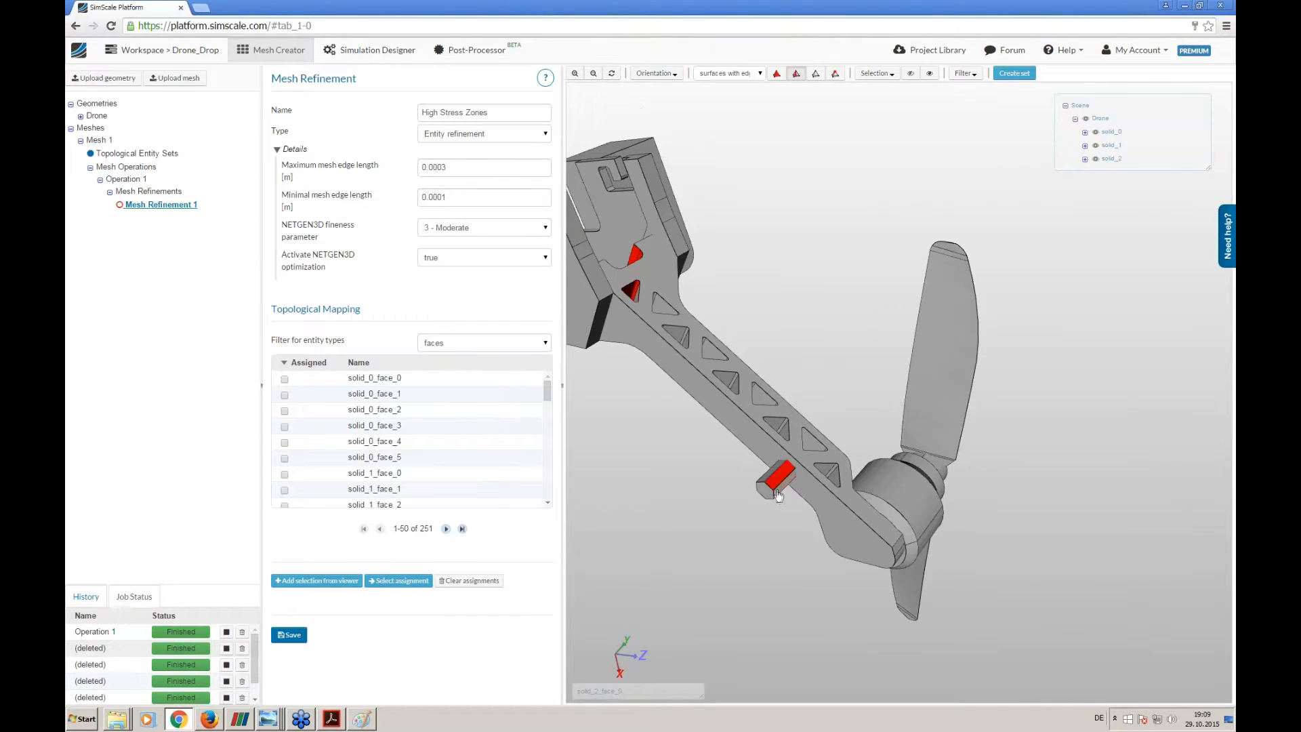
left_click_drag(768, 495, 798, 508)
left_click_drag(770, 461, 844, 600)
left_click_drag(852, 476, 857, 387)
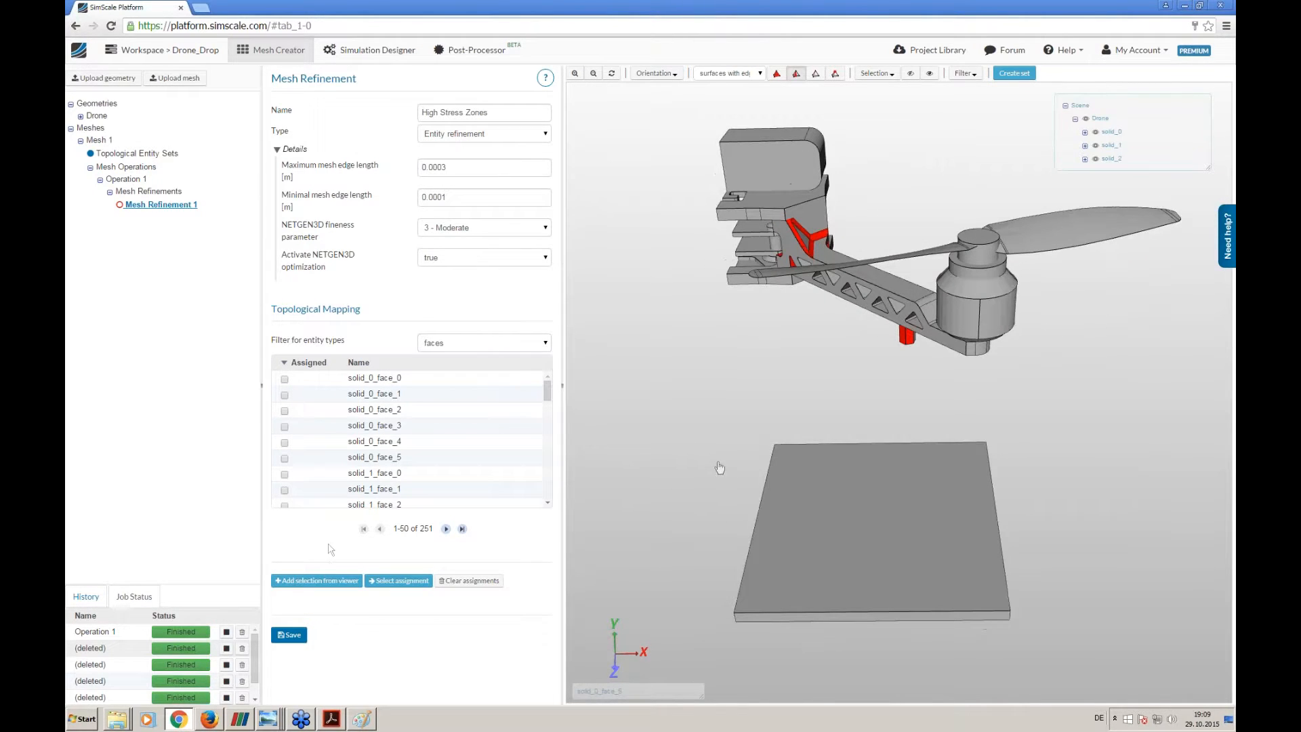
left_click(328, 581)
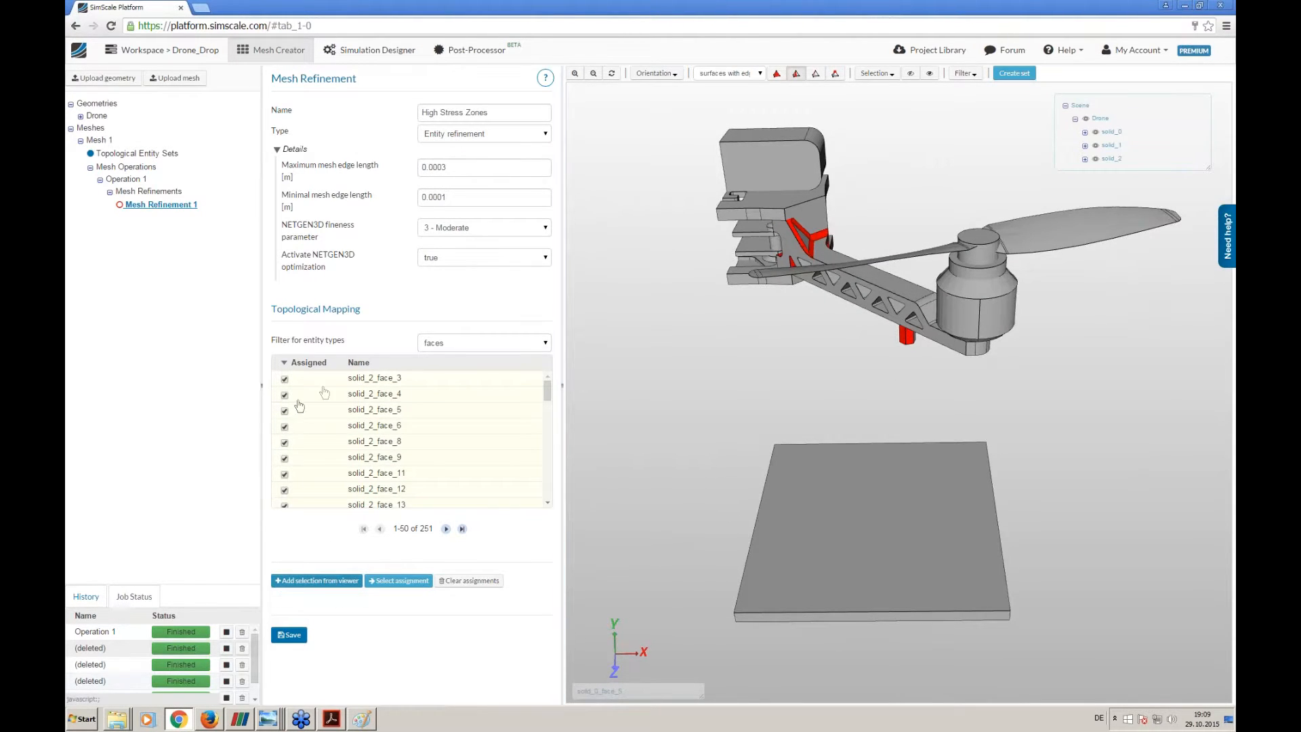
left_click(298, 636)
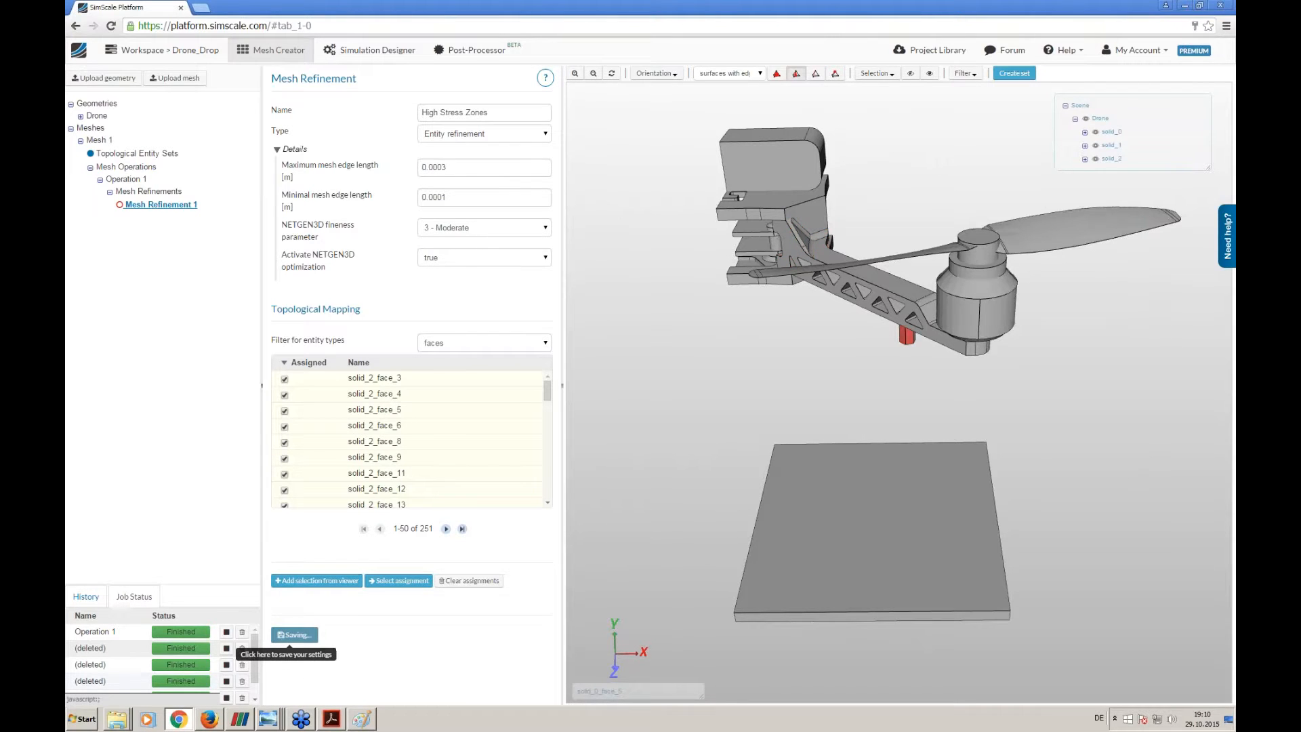
- Add a second mesh refinement to Operation 1 and name it Floor
left_click(172, 191)
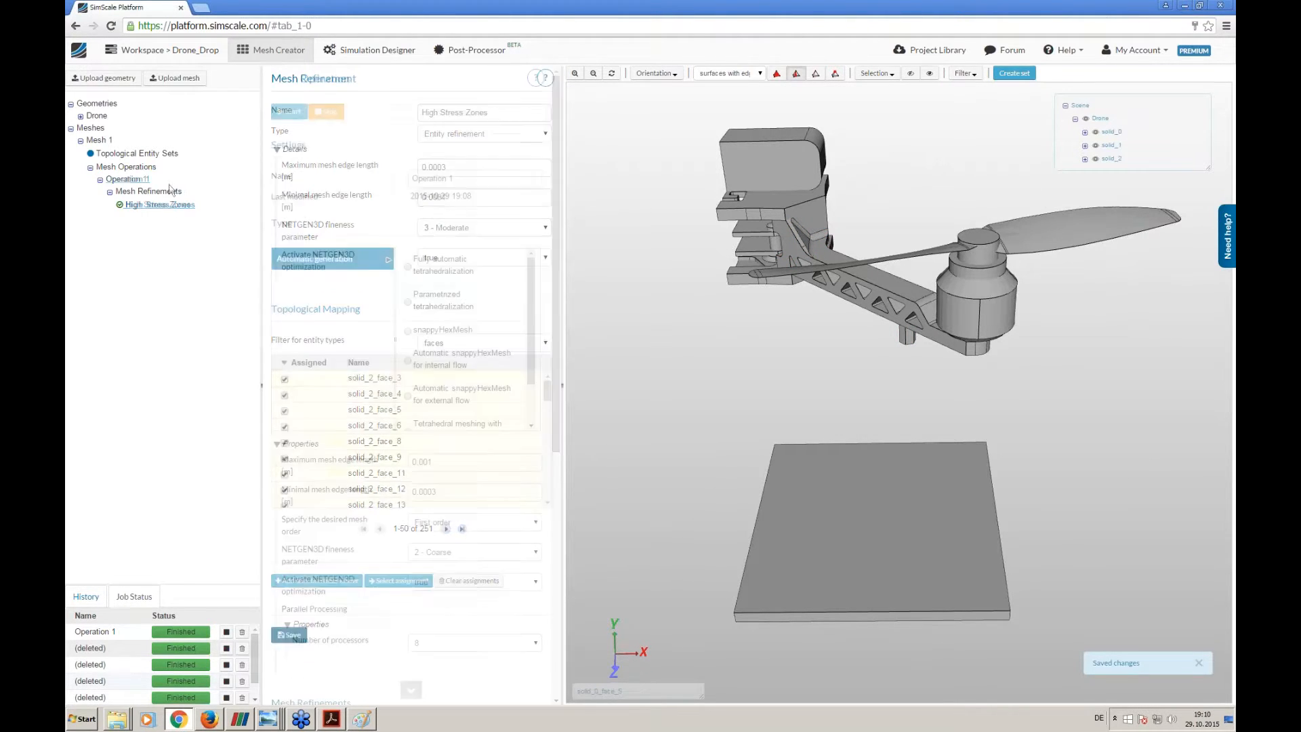
left_click(285, 383)
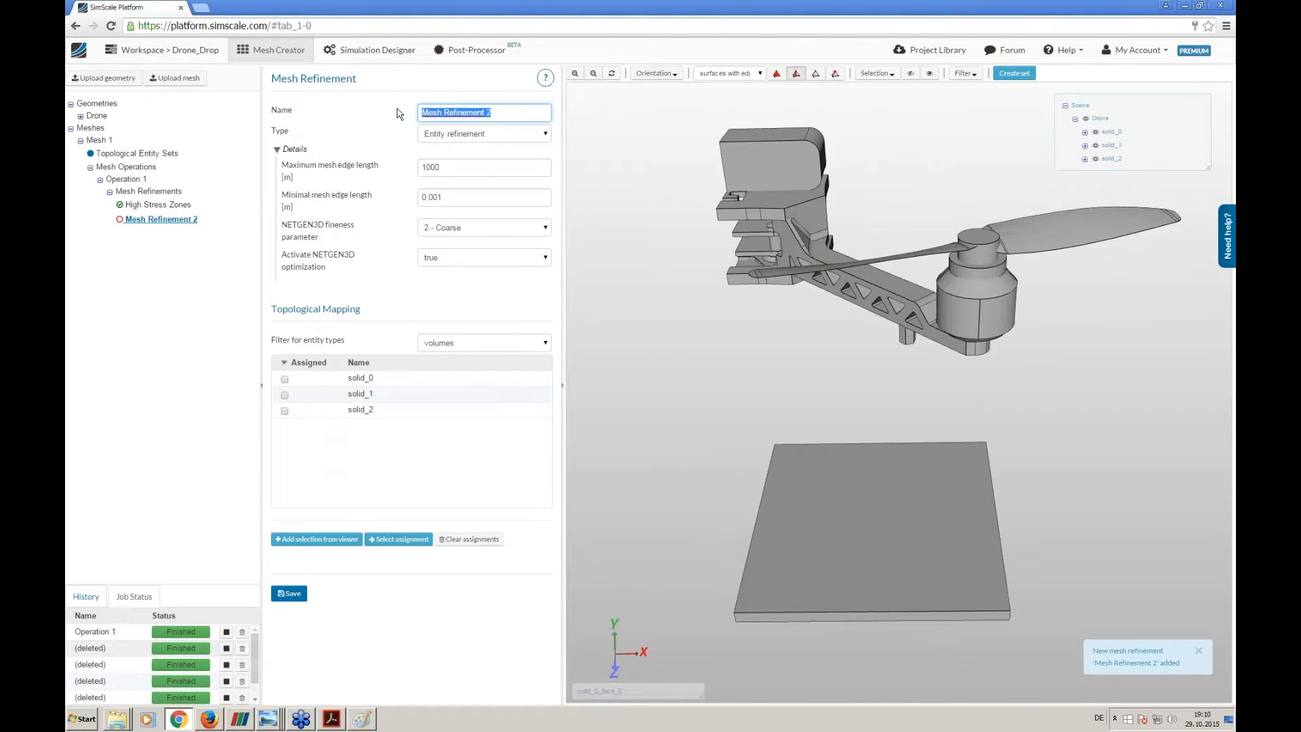
type("Floor")
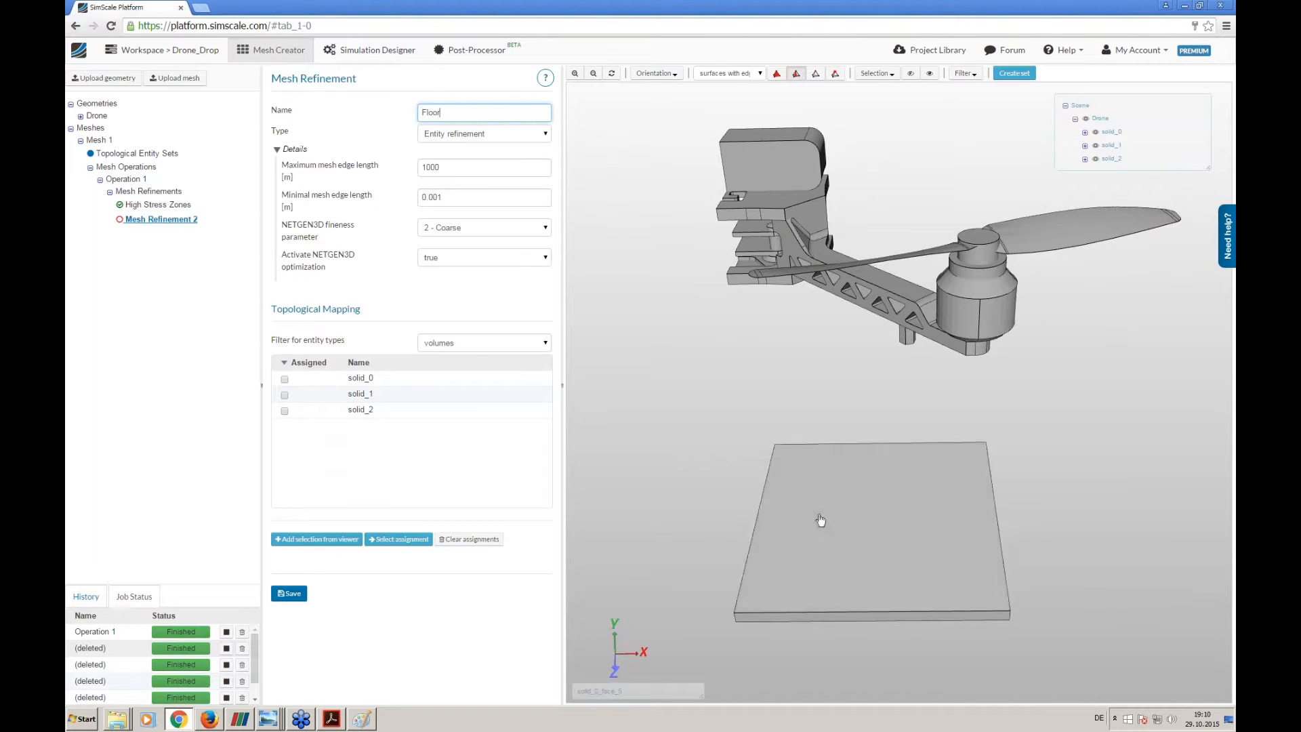
- Set the Floor refinement's maximum edge length to 1000 m, minimal edge length to 0.1 m and NETGEN3D fineness to 1 - Very coarse
left_click_drag(717, 523, 701, 579)
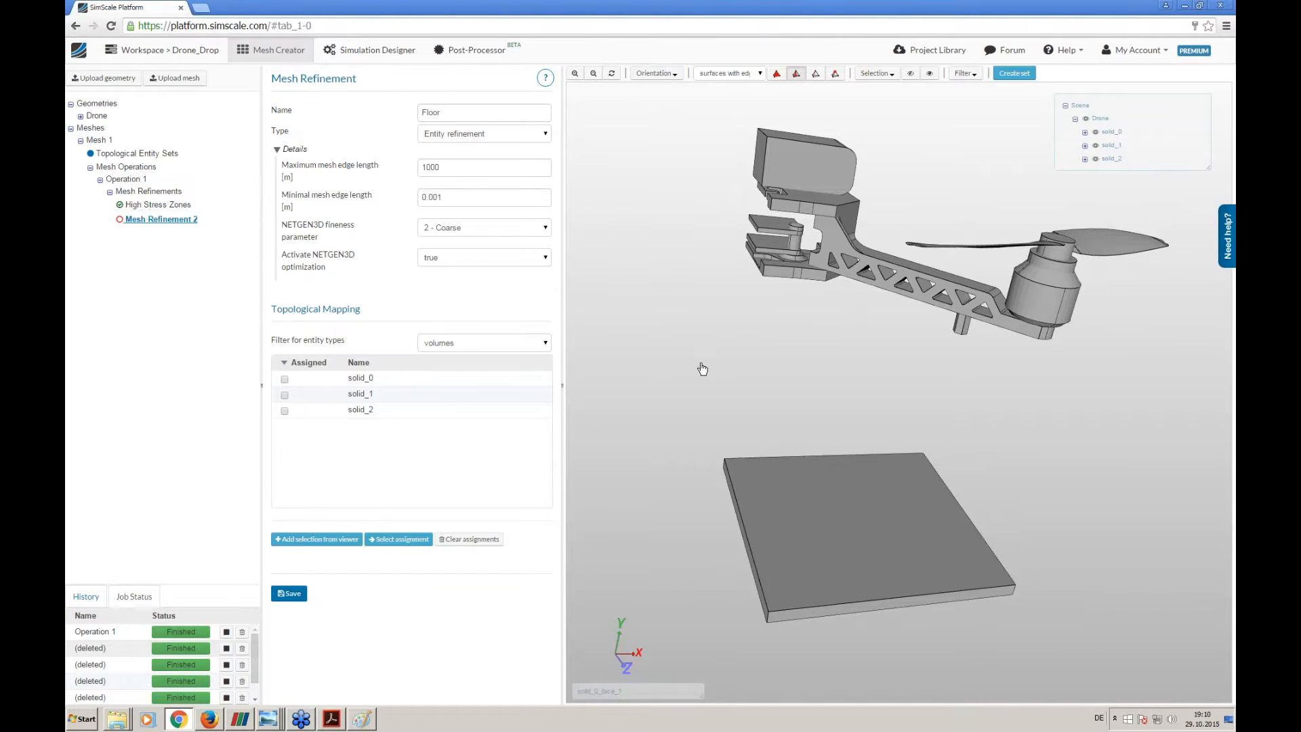
left_click_drag(762, 550, 762, 581)
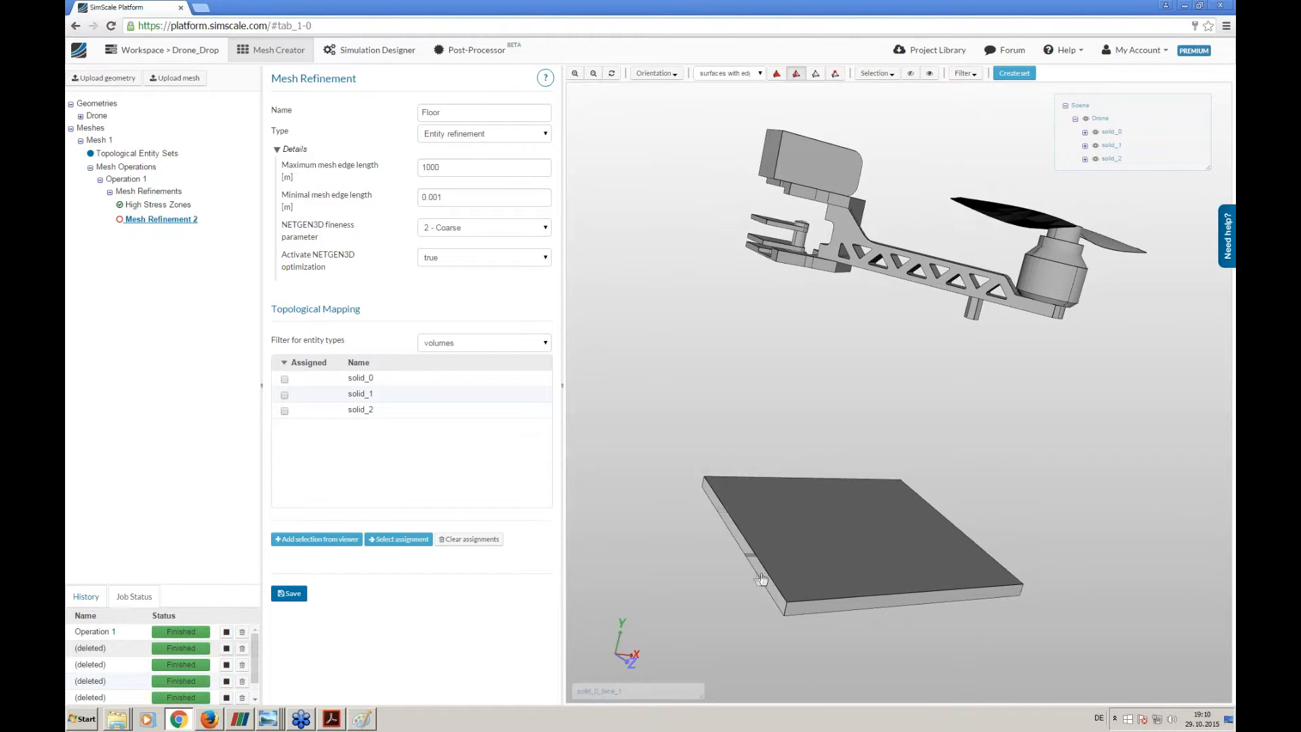
left_click_drag(745, 422, 734, 441)
double_click(475, 168)
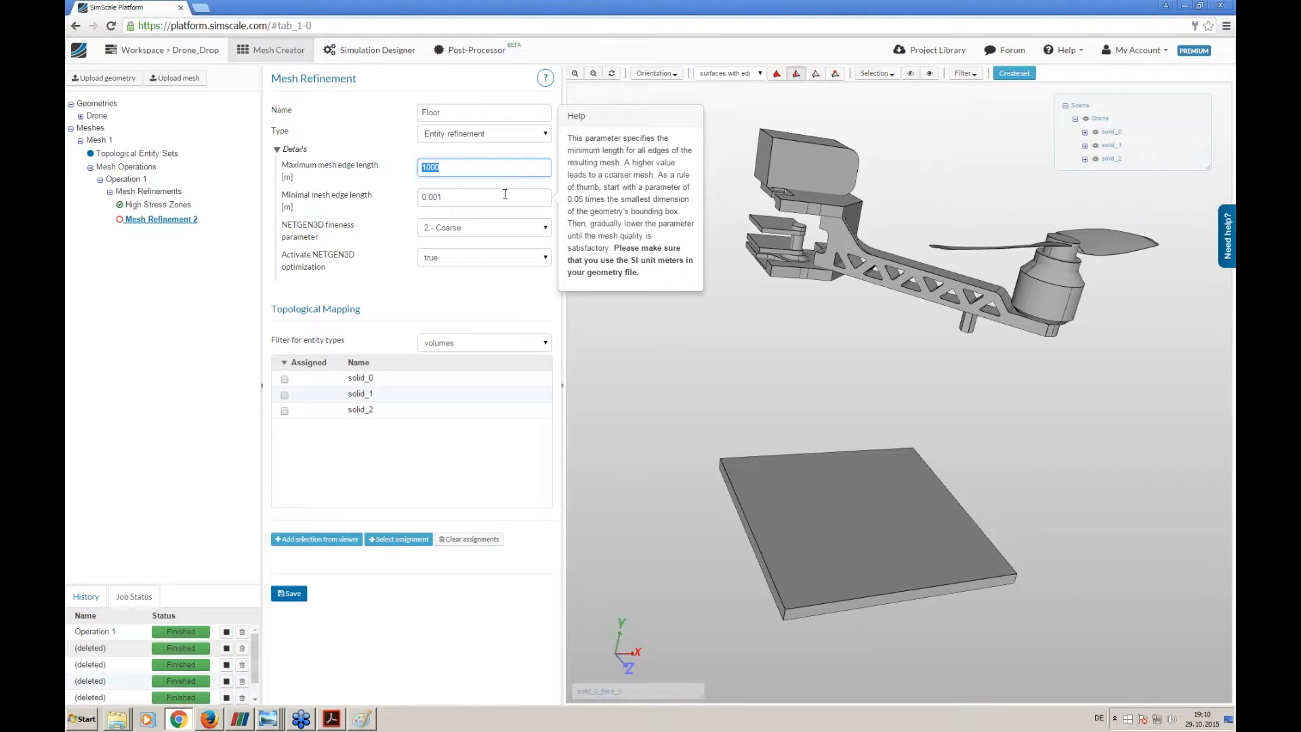
type("1000")
key("Tab")
type("0.")
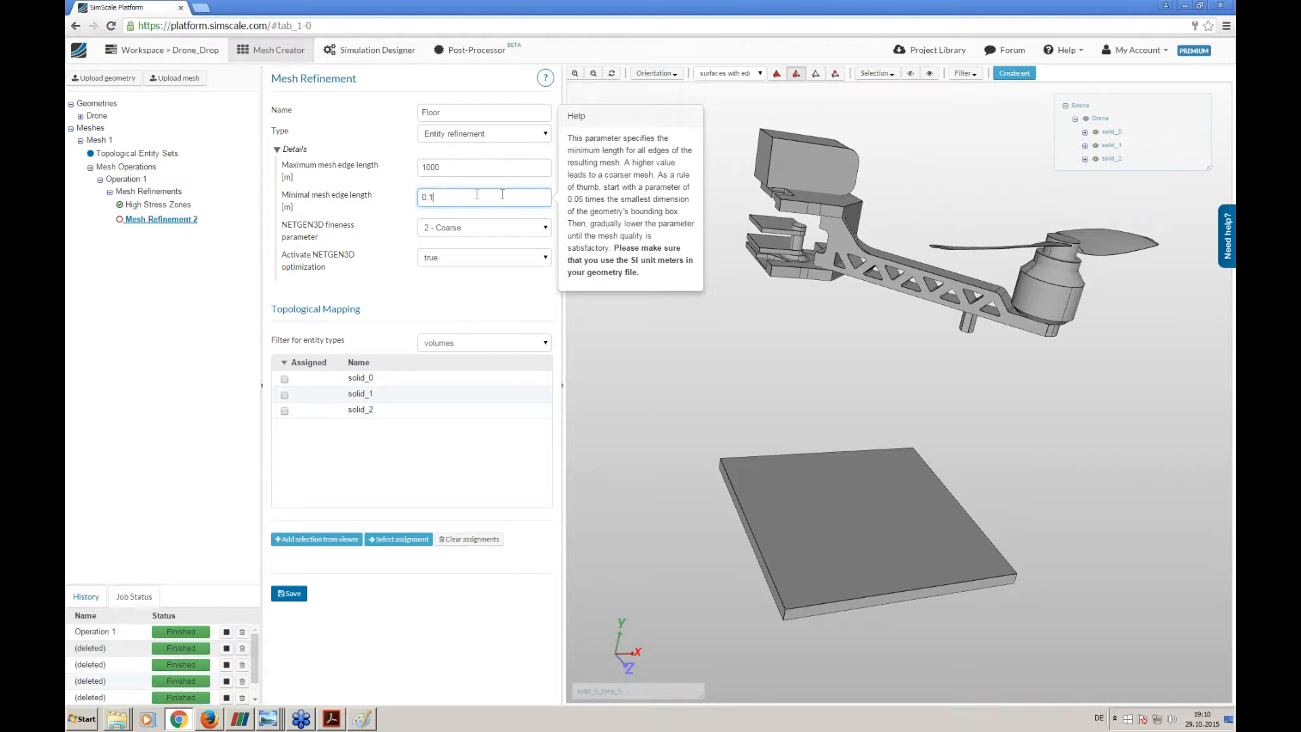
type("1")
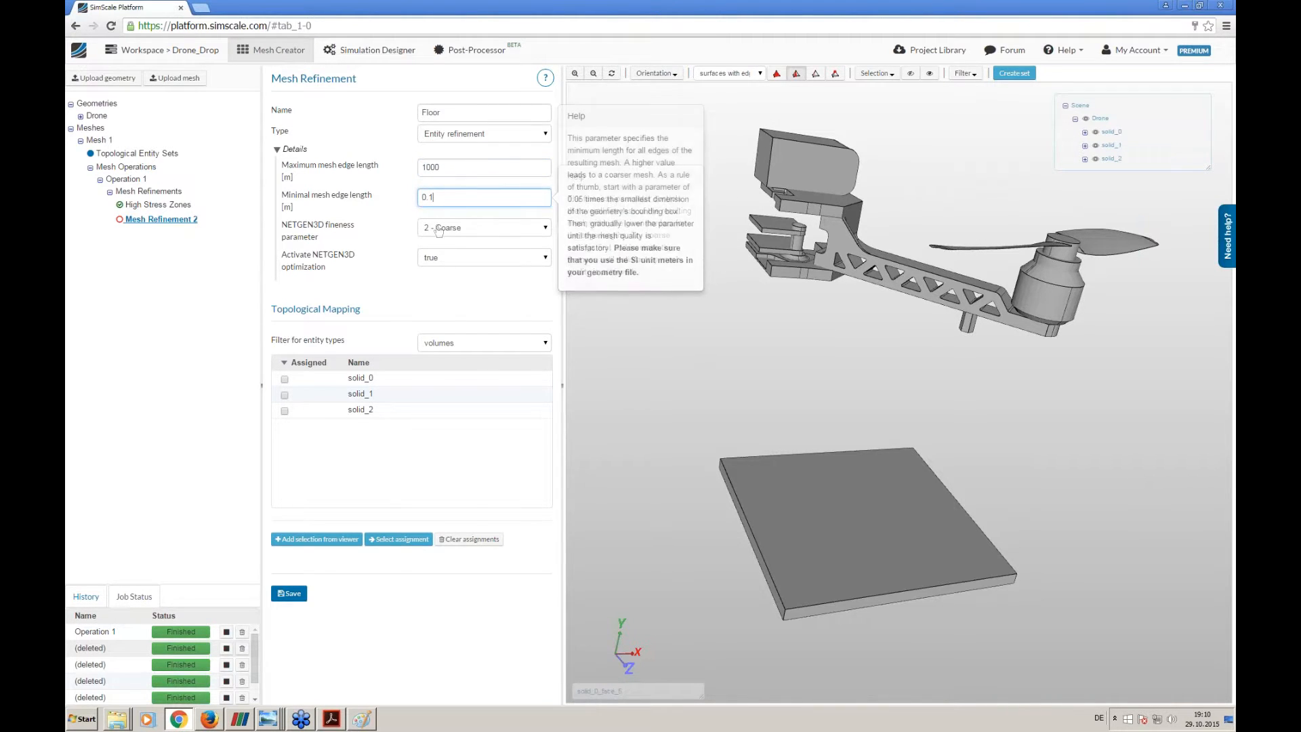
left_click(438, 228)
left_click(449, 242)
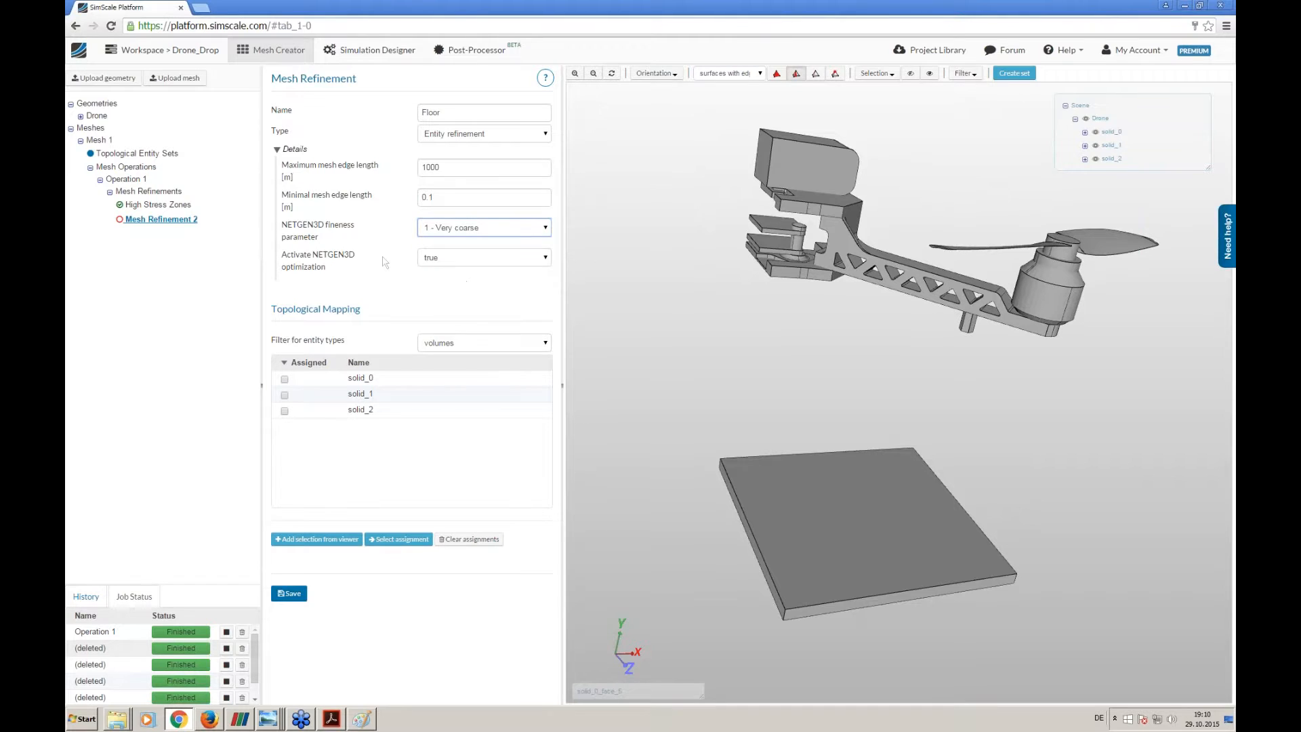
- Assign the floor plate volume solid_0 to the Floor refinement and save it
left_click(777, 74)
left_click(783, 516)
left_click(319, 540)
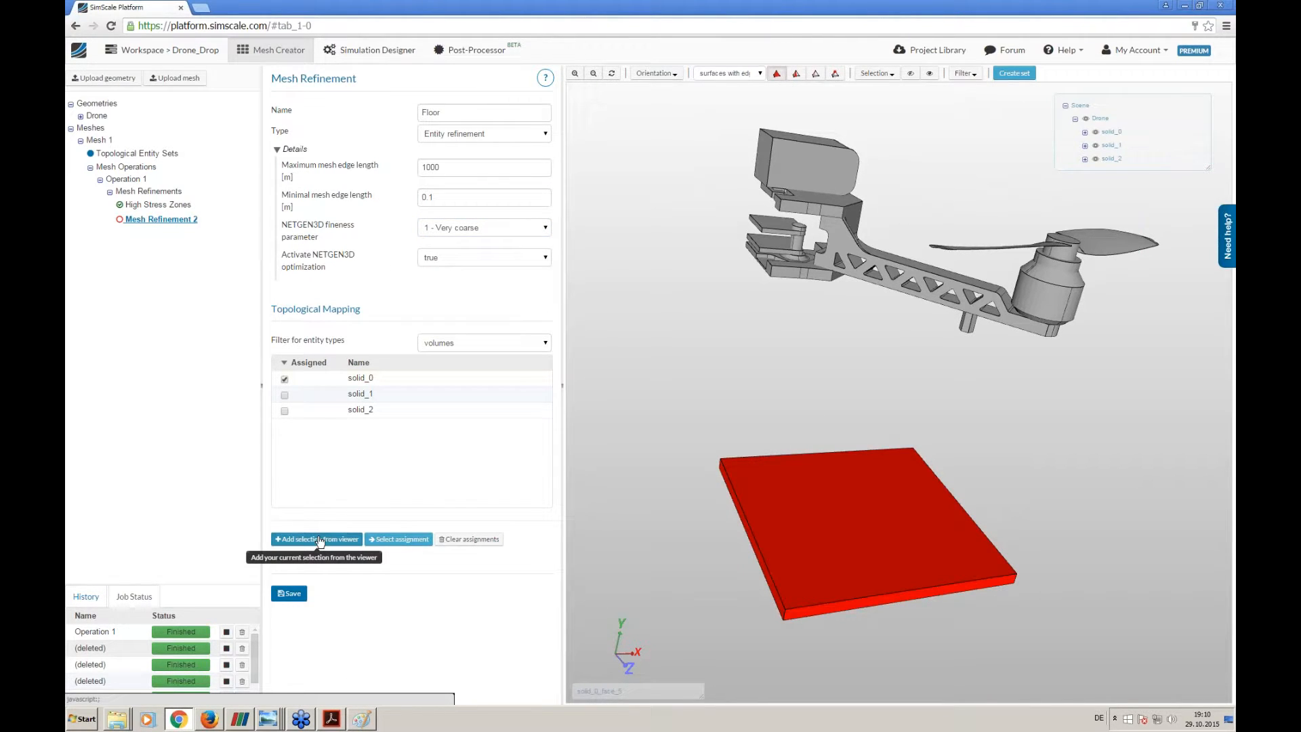
left_click(289, 594)
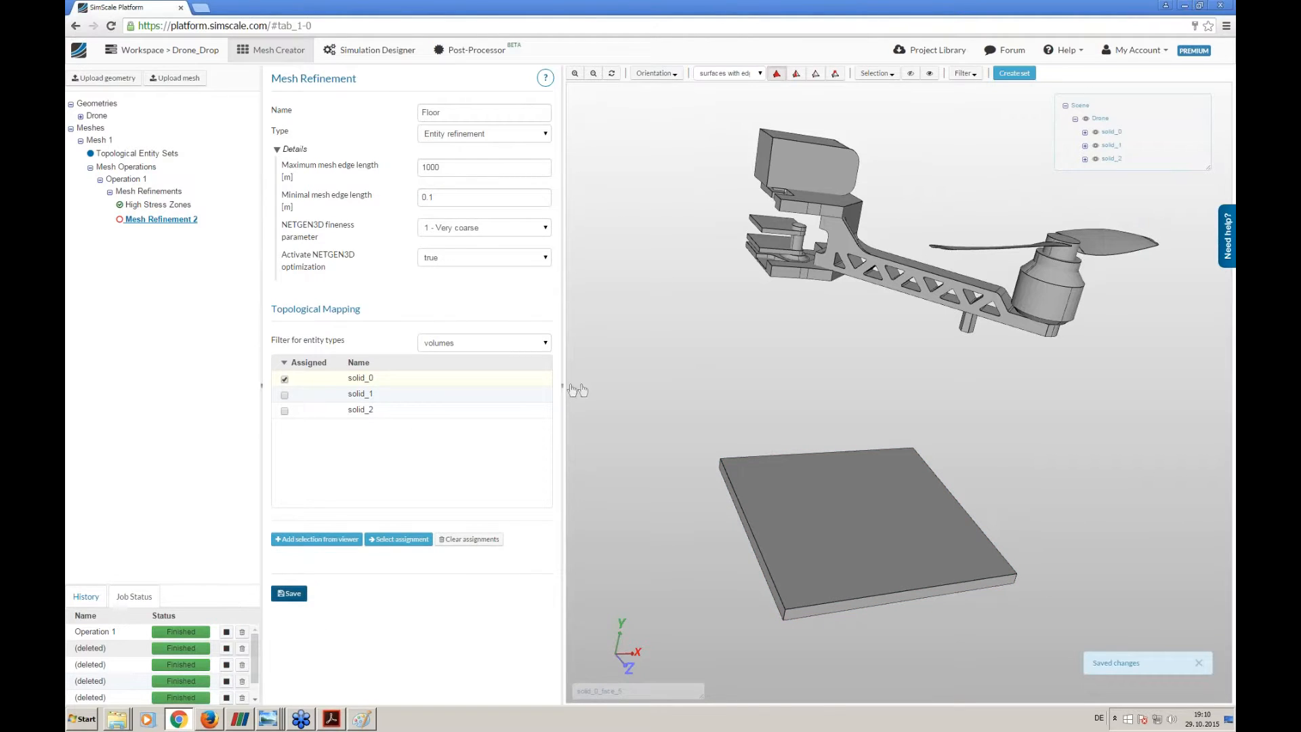
- Start the meshing job for Operation 1
left_click(128, 178)
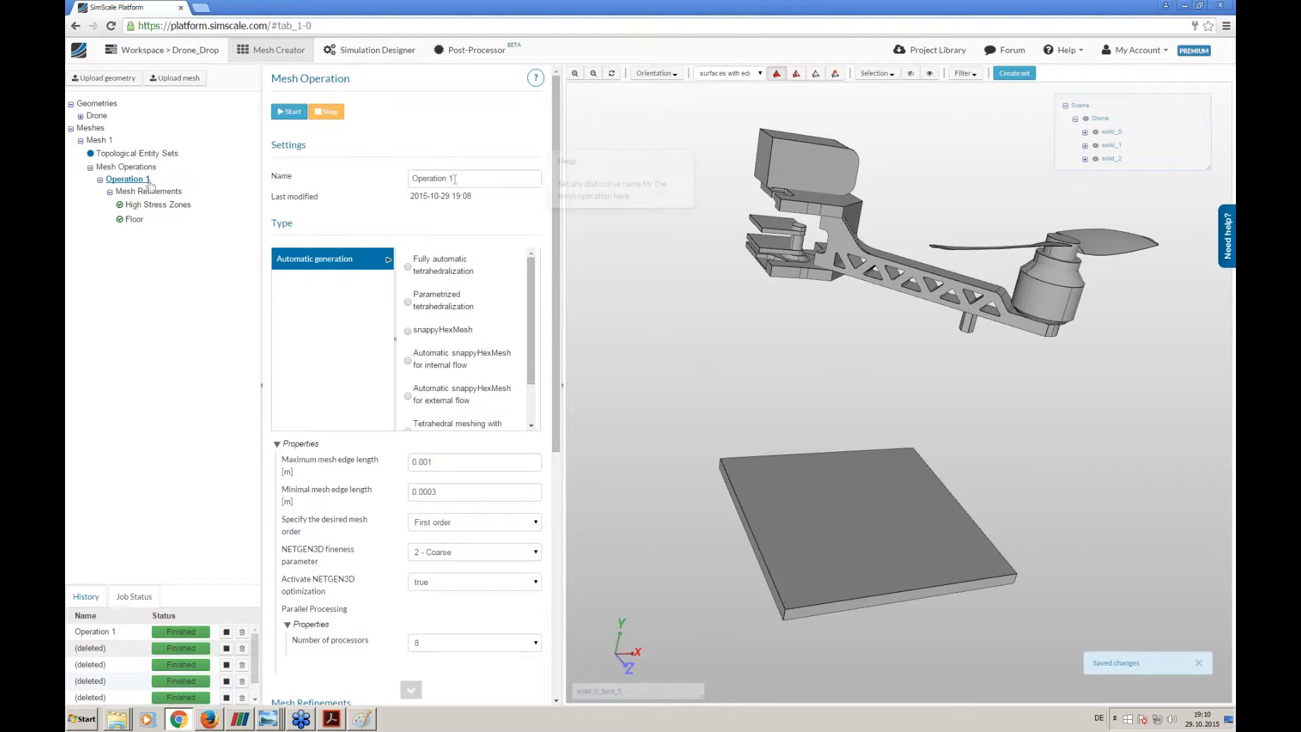
left_click(290, 111)
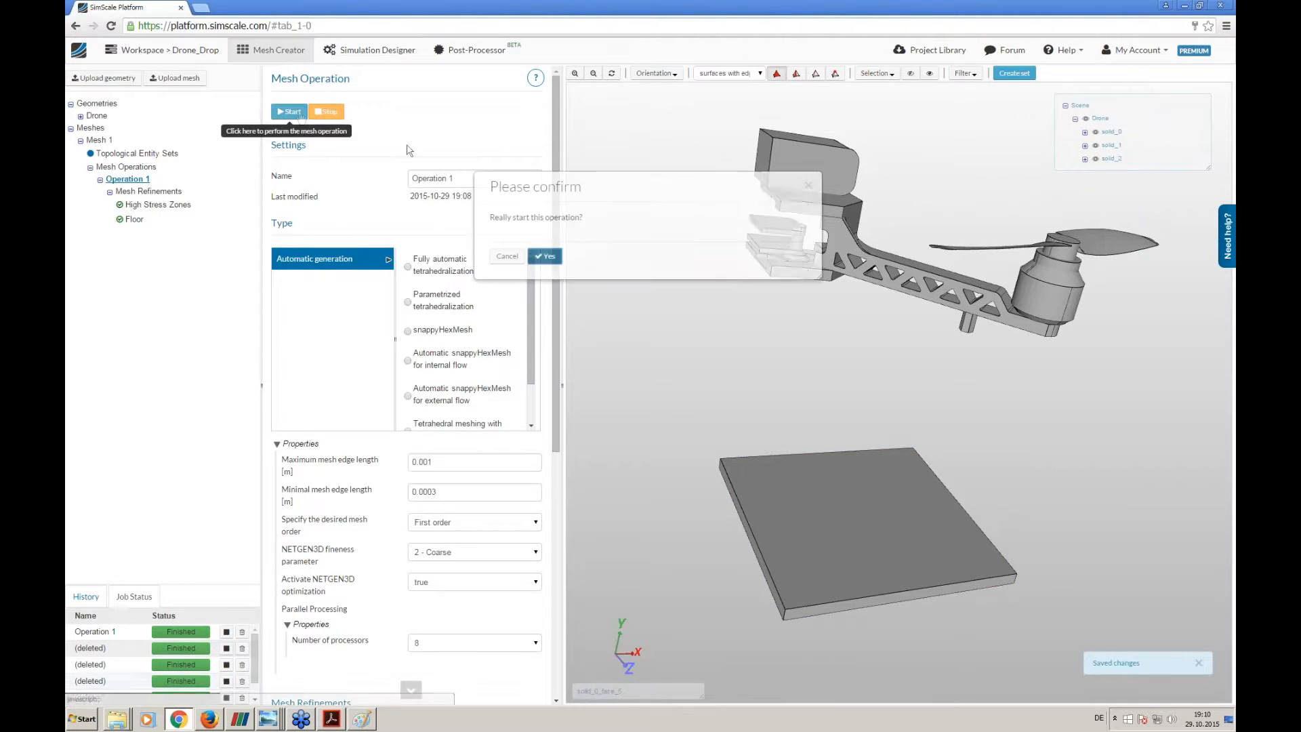
left_click(545, 258)
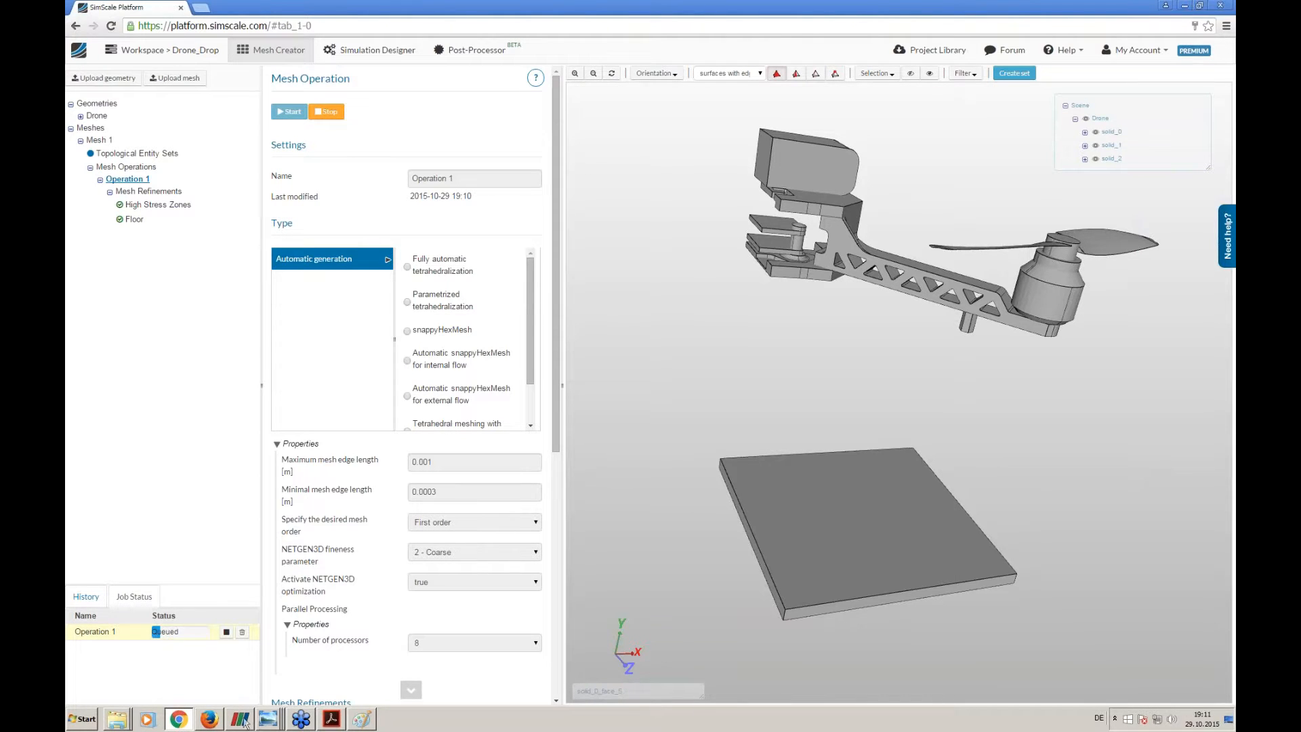
- Switch to the Session_3_final.pdf slides in Adobe Acrobat to view the CAD upload and mesh generation wrap-up
mouse_move(329, 722)
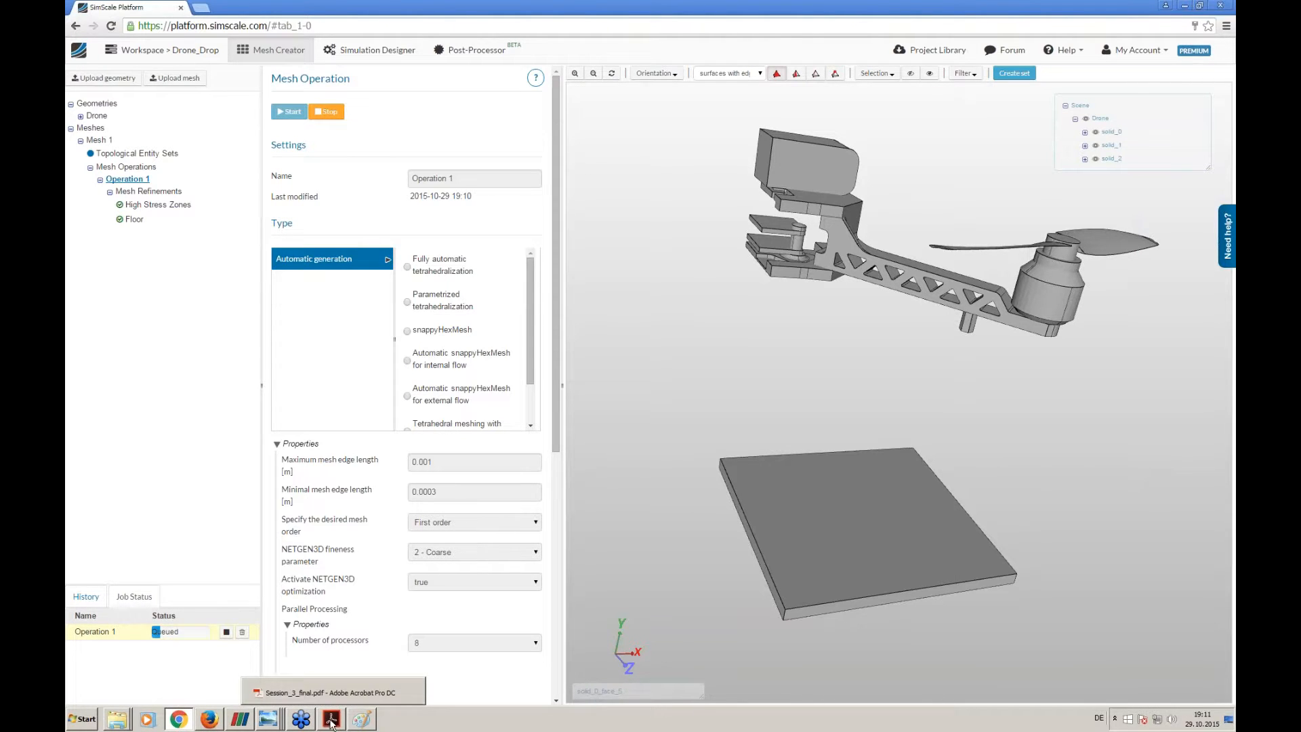
left_click(124, 634)
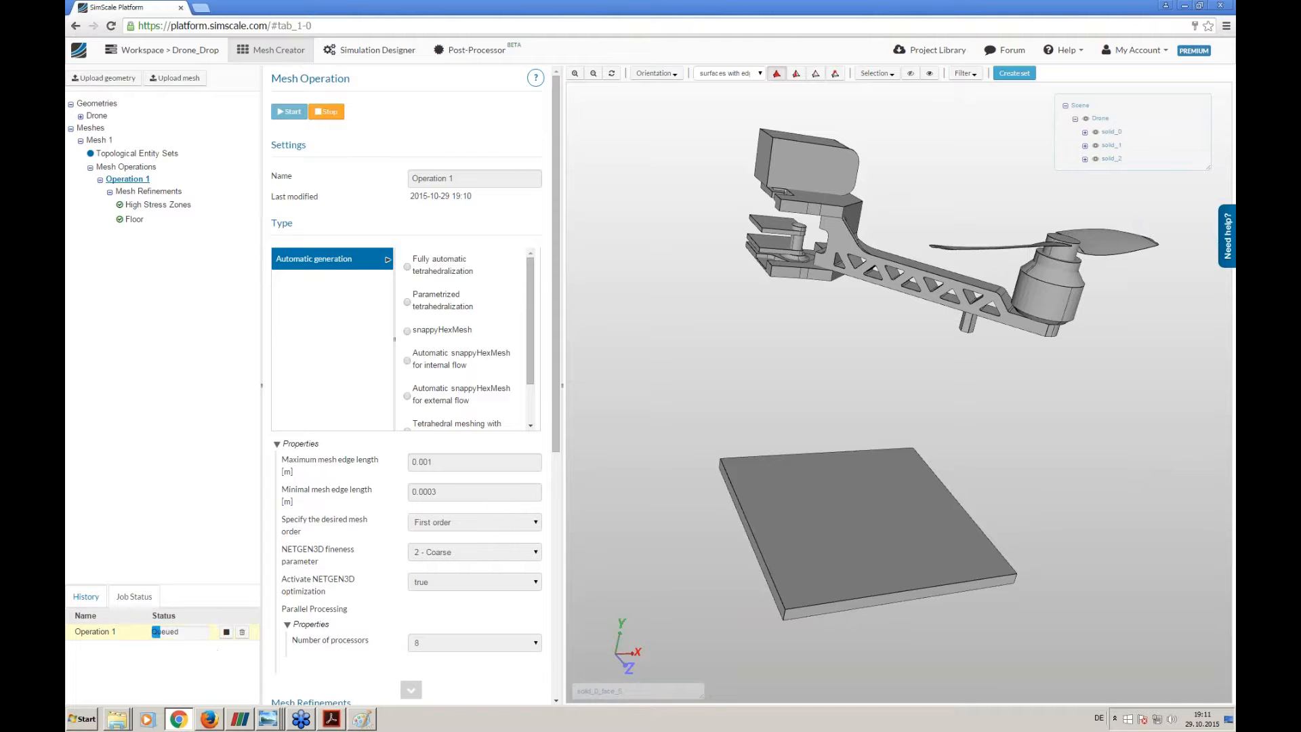
left_click(332, 719)
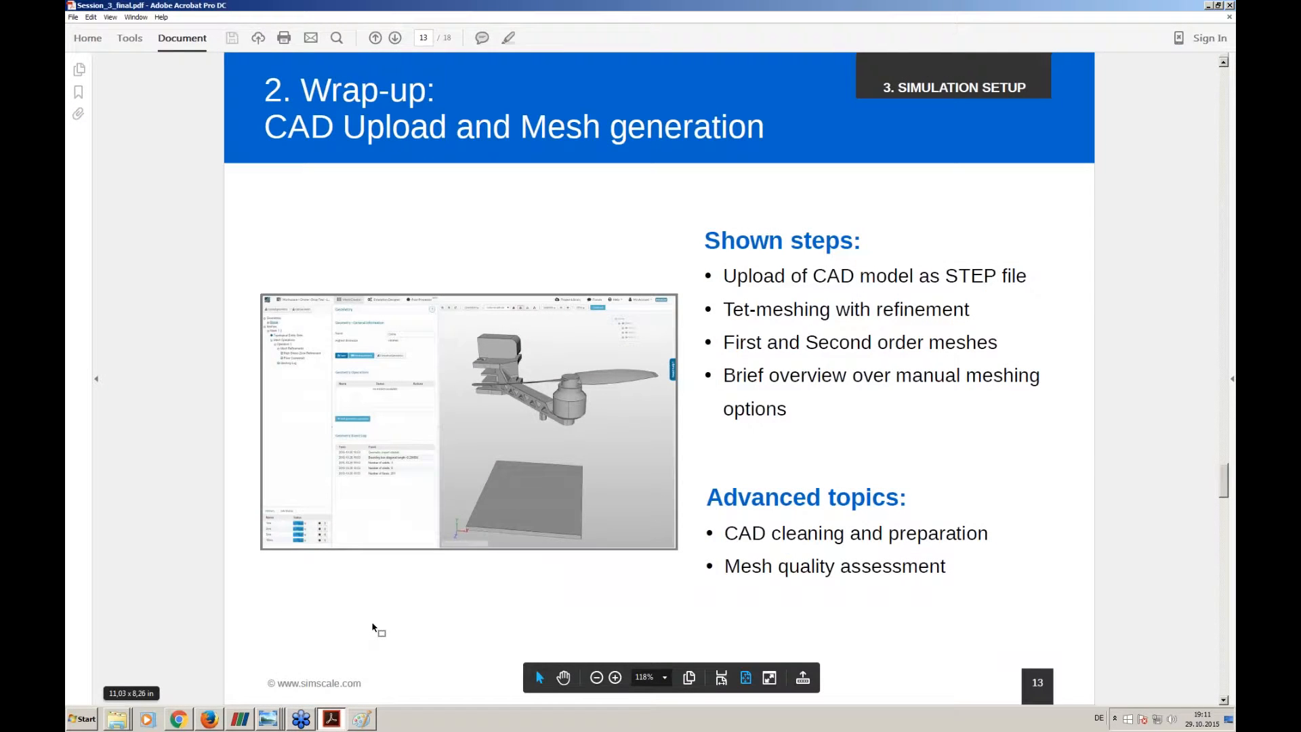
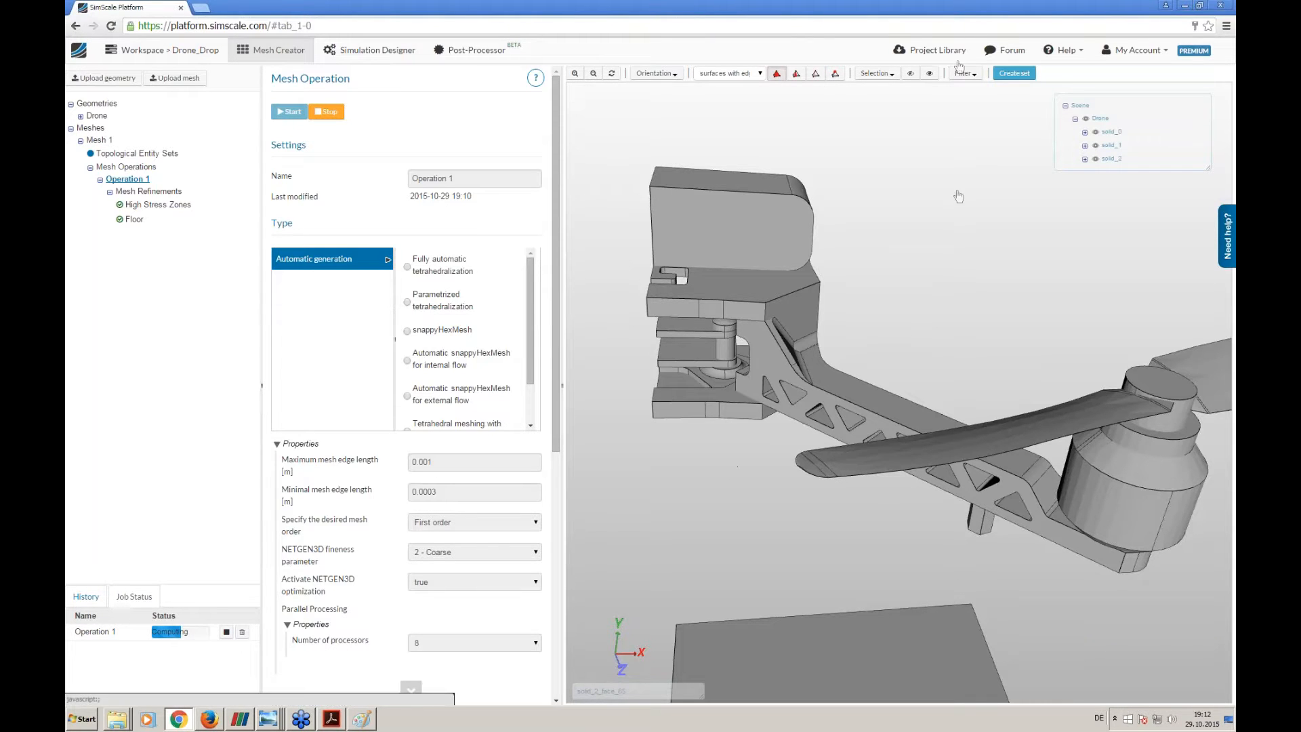
- Duplicate the Drone_Drop_Solved project in the workspace
left_click_drag(716, 555, 707, 393)
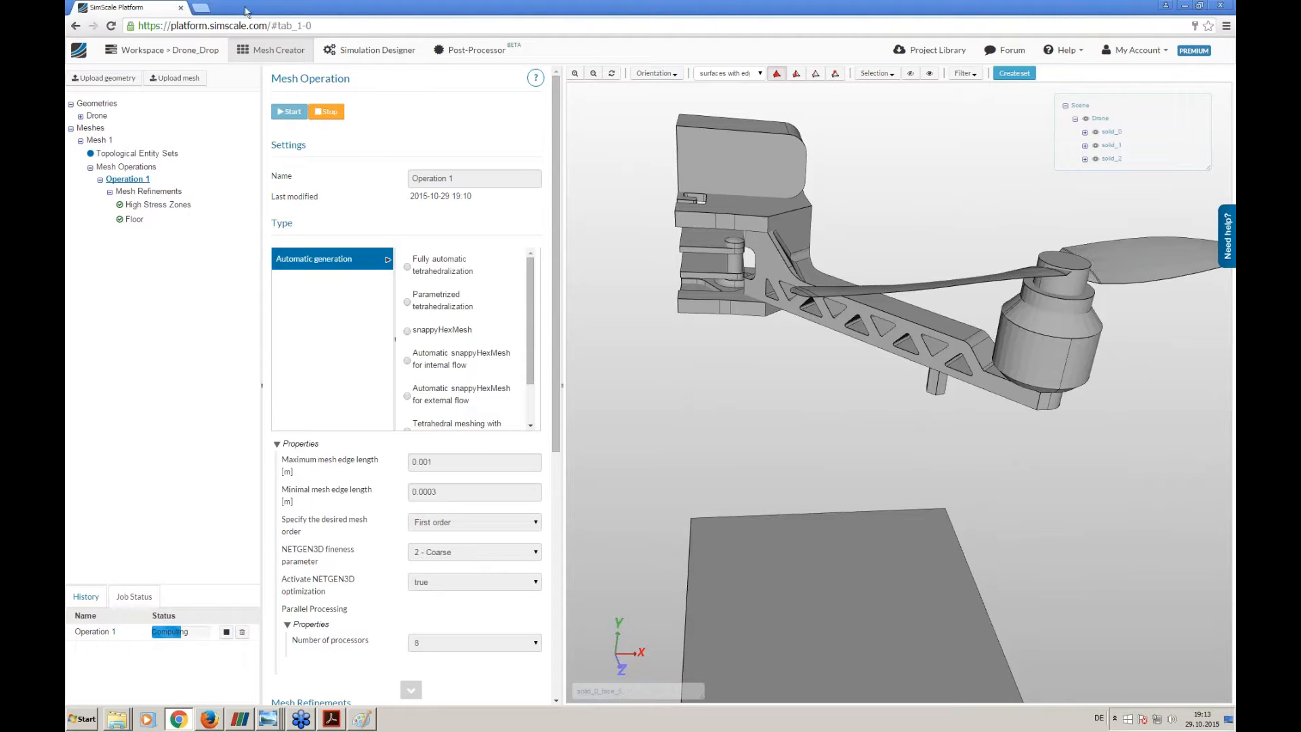
left_click(197, 51)
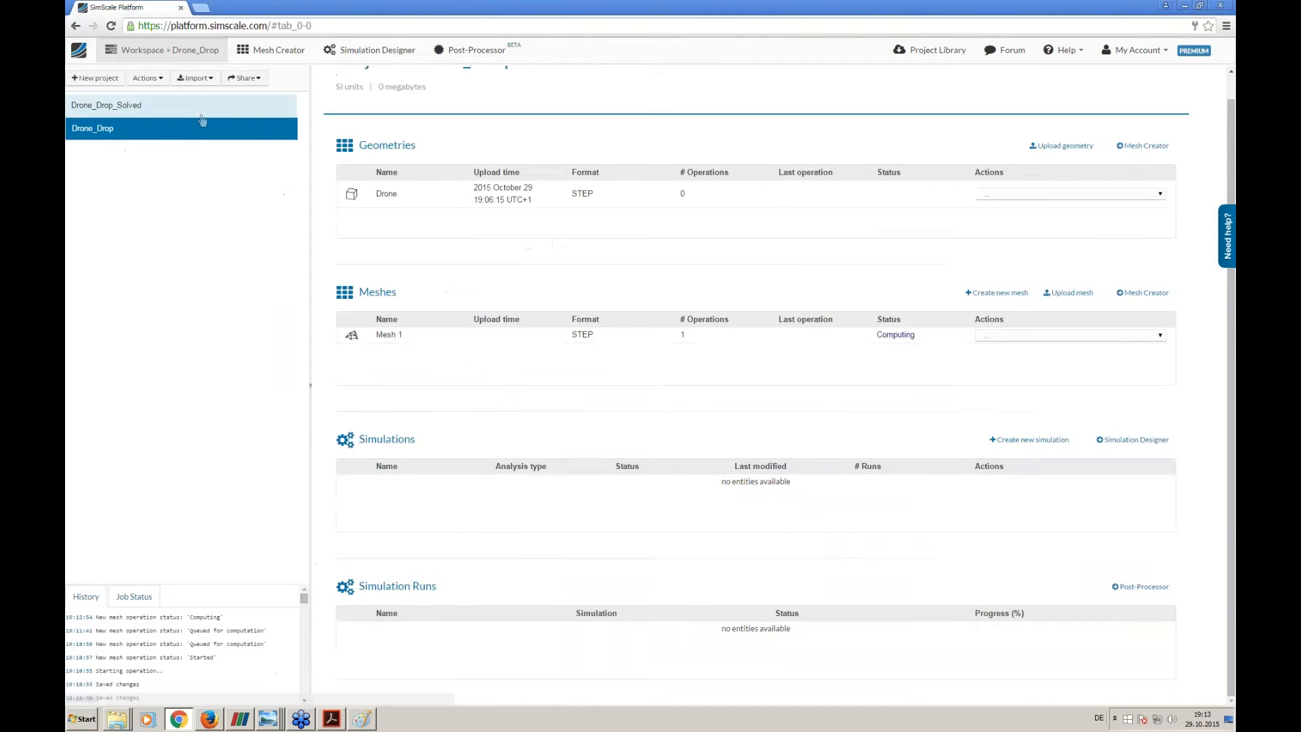
left_click(177, 112)
right_click(177, 112)
left_click(196, 178)
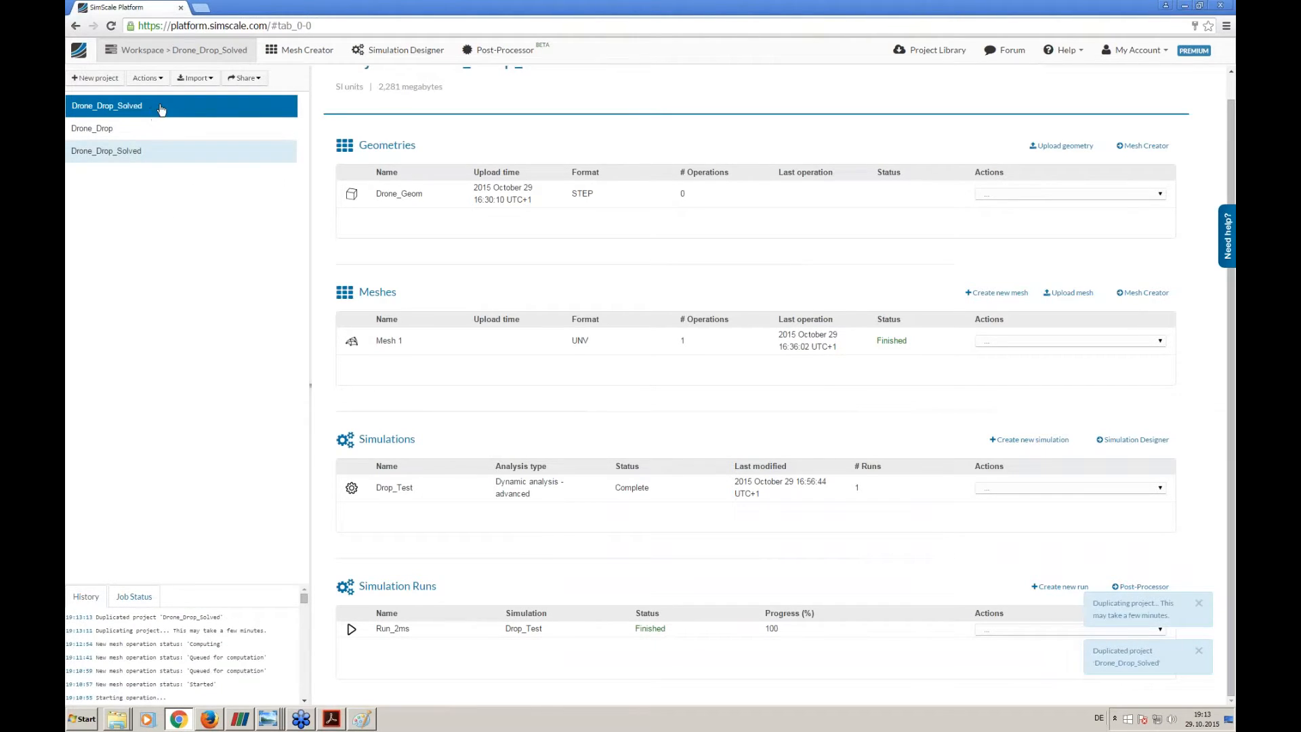
- Permanently delete the simulation run Run_2ms and the Drop_Test simulation from the duplicated Drone_Drop_Solved project
left_click(1005, 631)
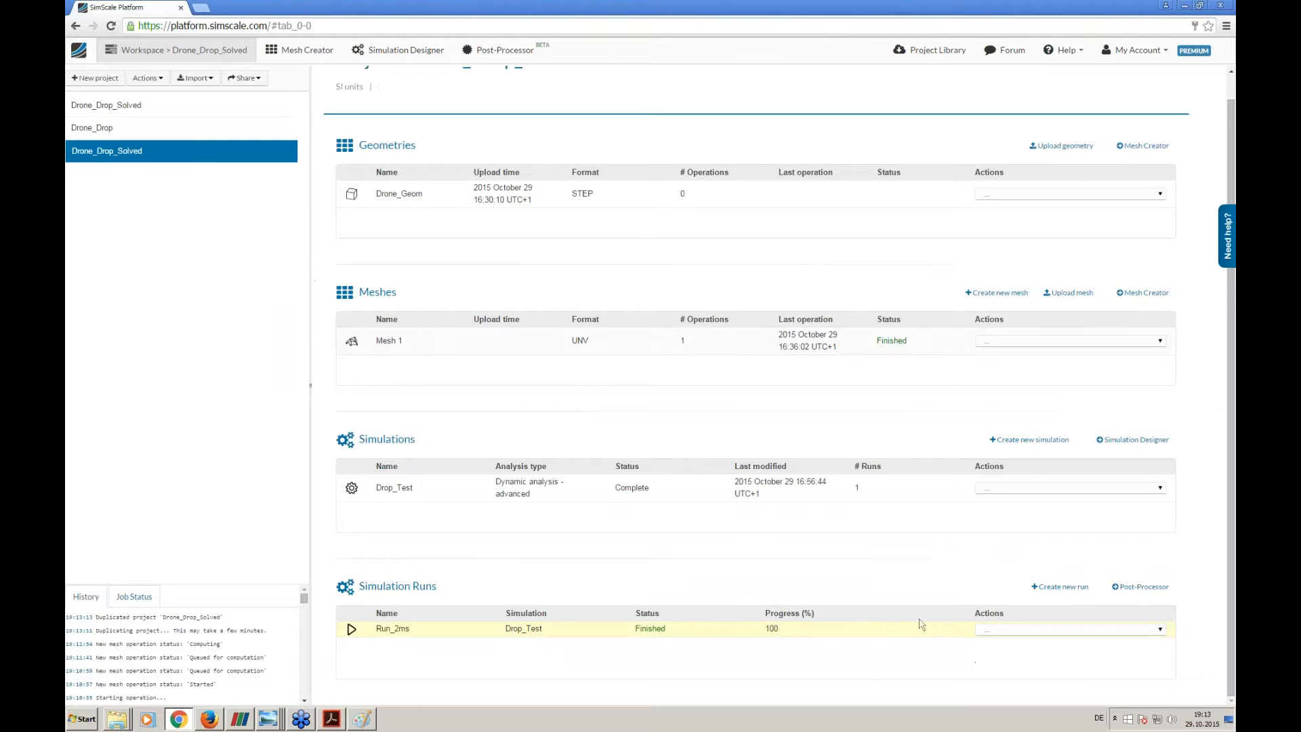
left_click(988, 625)
left_click(987, 655)
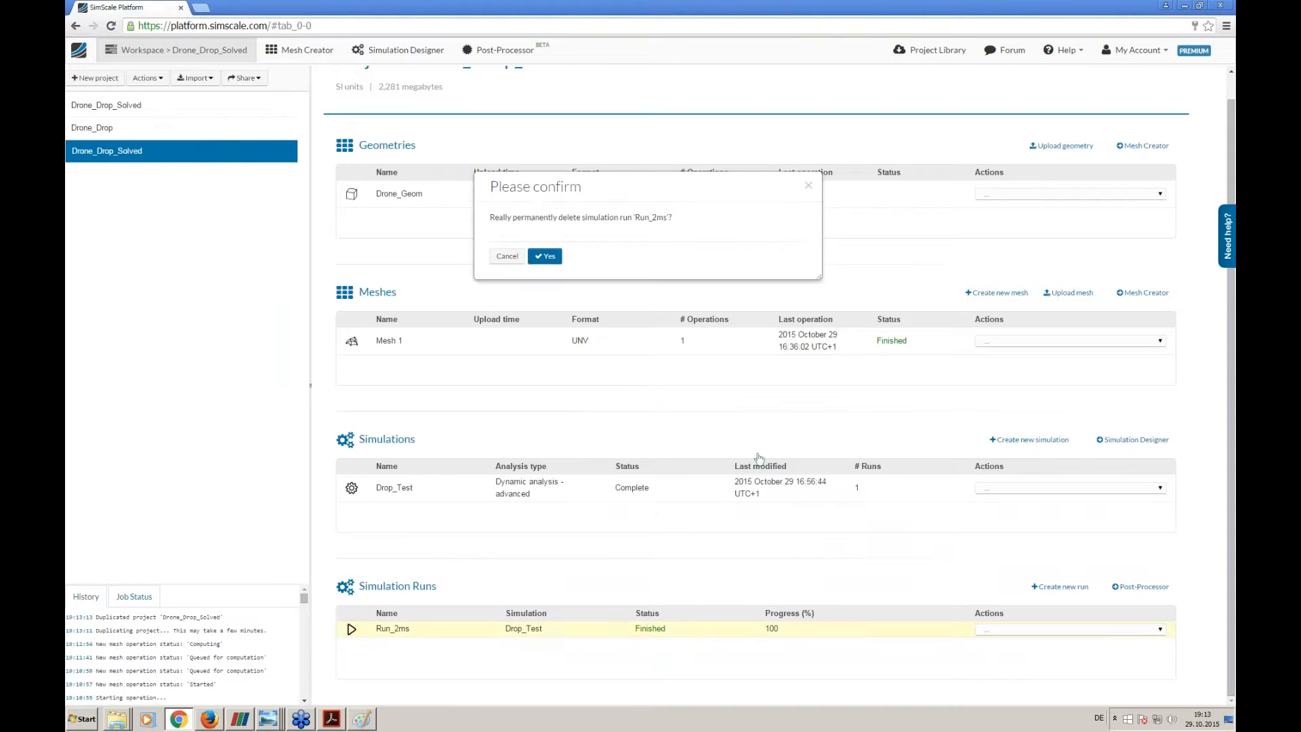
left_click(547, 257)
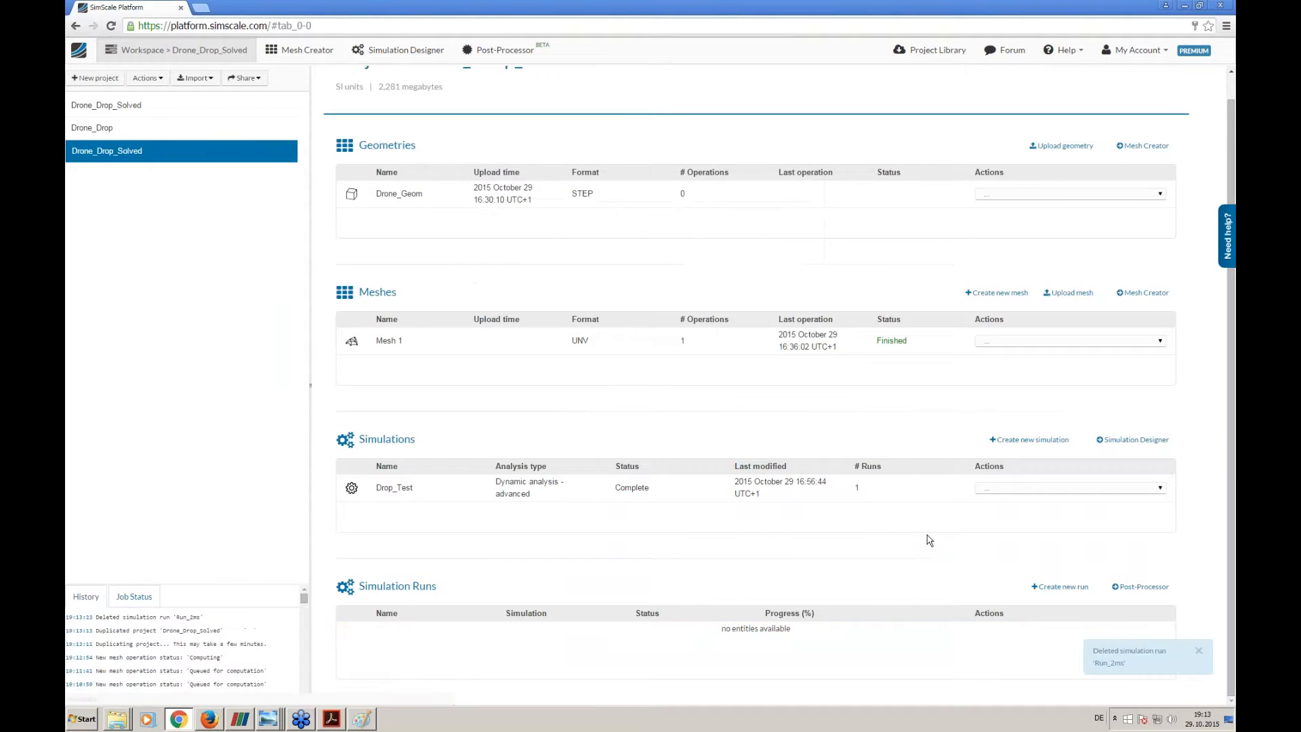
left_click(987, 488)
left_click(987, 529)
left_click(546, 257)
- Open Mesh 1 of the duplicated project and examine the mesh on the drone arm, its high-stress zones and the floor plate
left_click(423, 343)
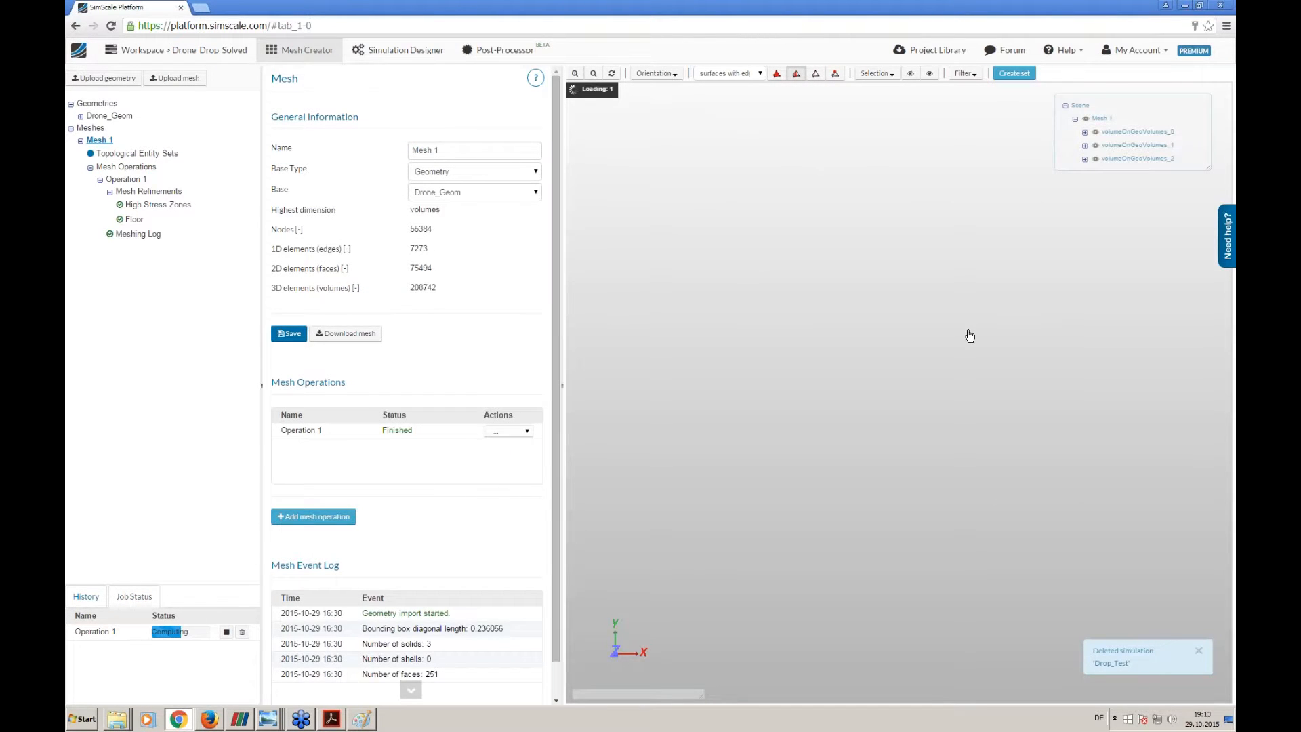
left_click_drag(930, 327, 785, 245)
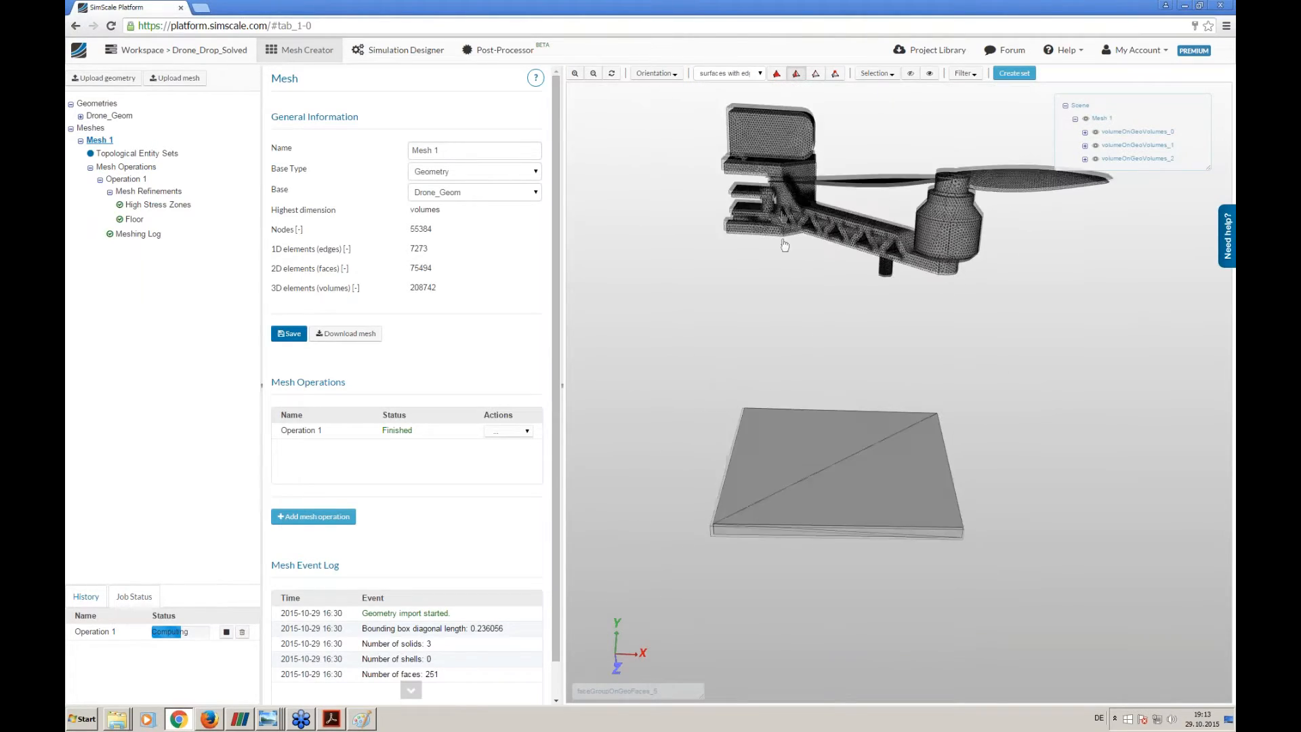
scroll(819, 354, "up", 5)
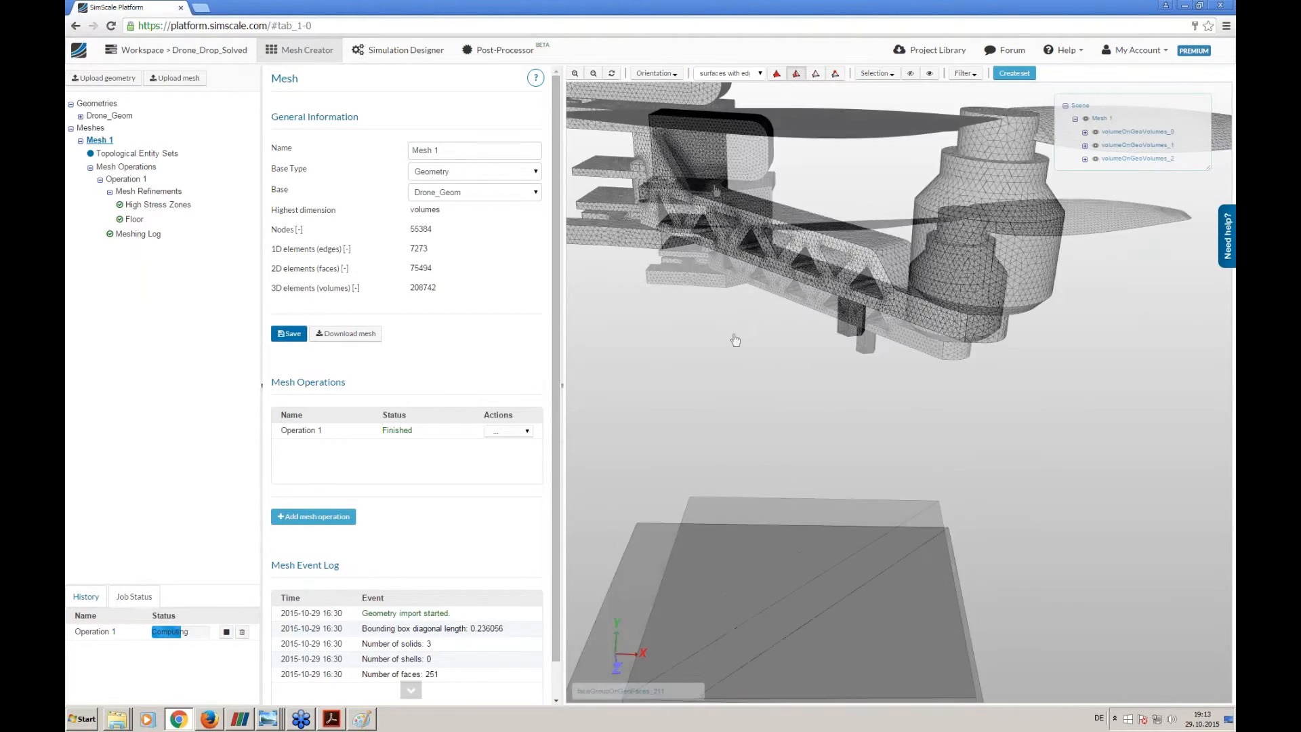
right_click_drag(738, 247, 746, 461)
scroll(746, 461, "up", 5)
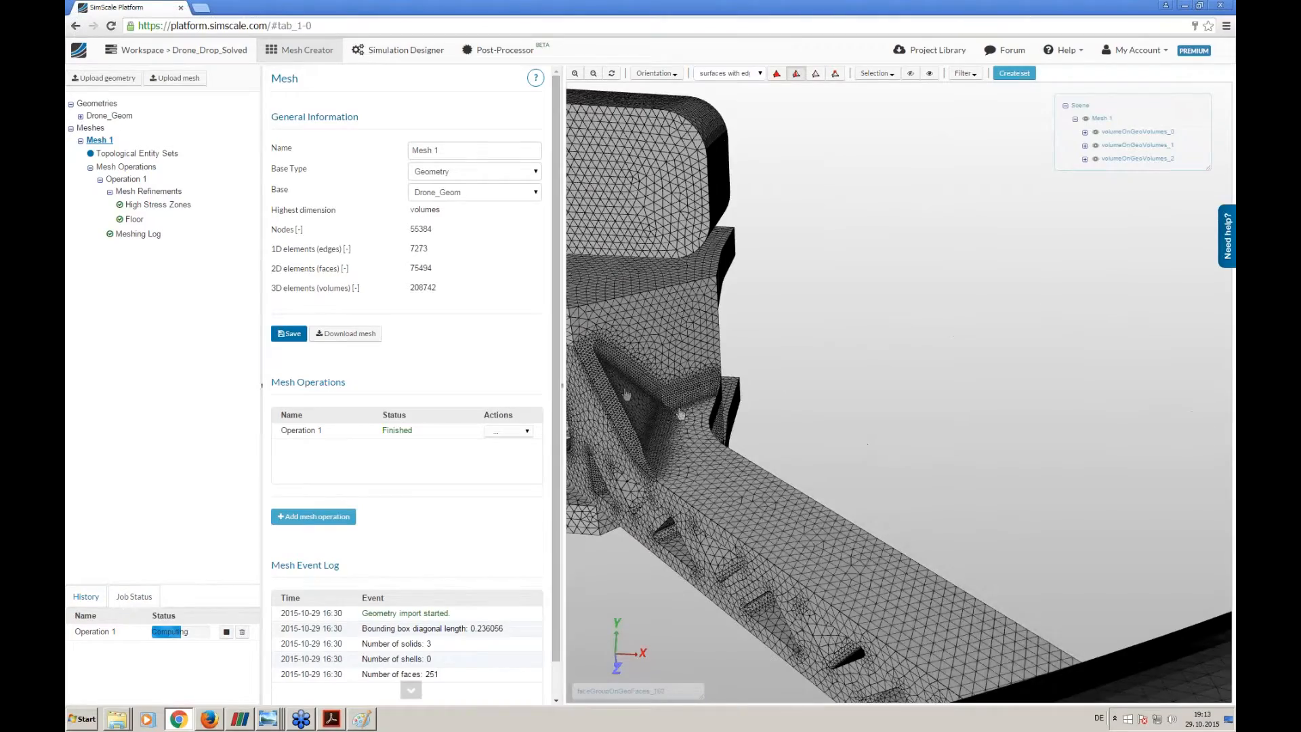
right_click_drag(672, 395, 916, 428)
left_click_drag(916, 428, 888, 439)
right_click_drag(873, 432, 799, 334)
scroll(764, 279, "down", 5)
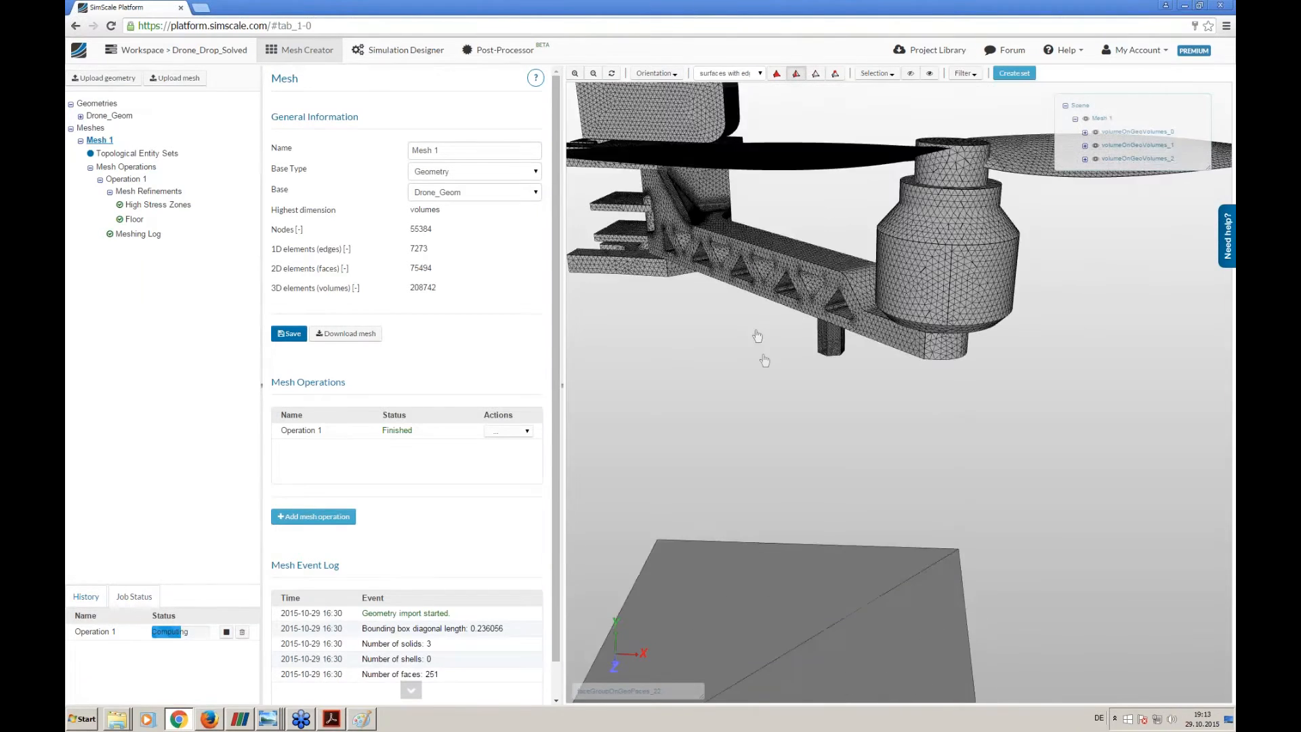
scroll(746, 244, "down", 3)
right_click_drag(751, 191, 765, 233)
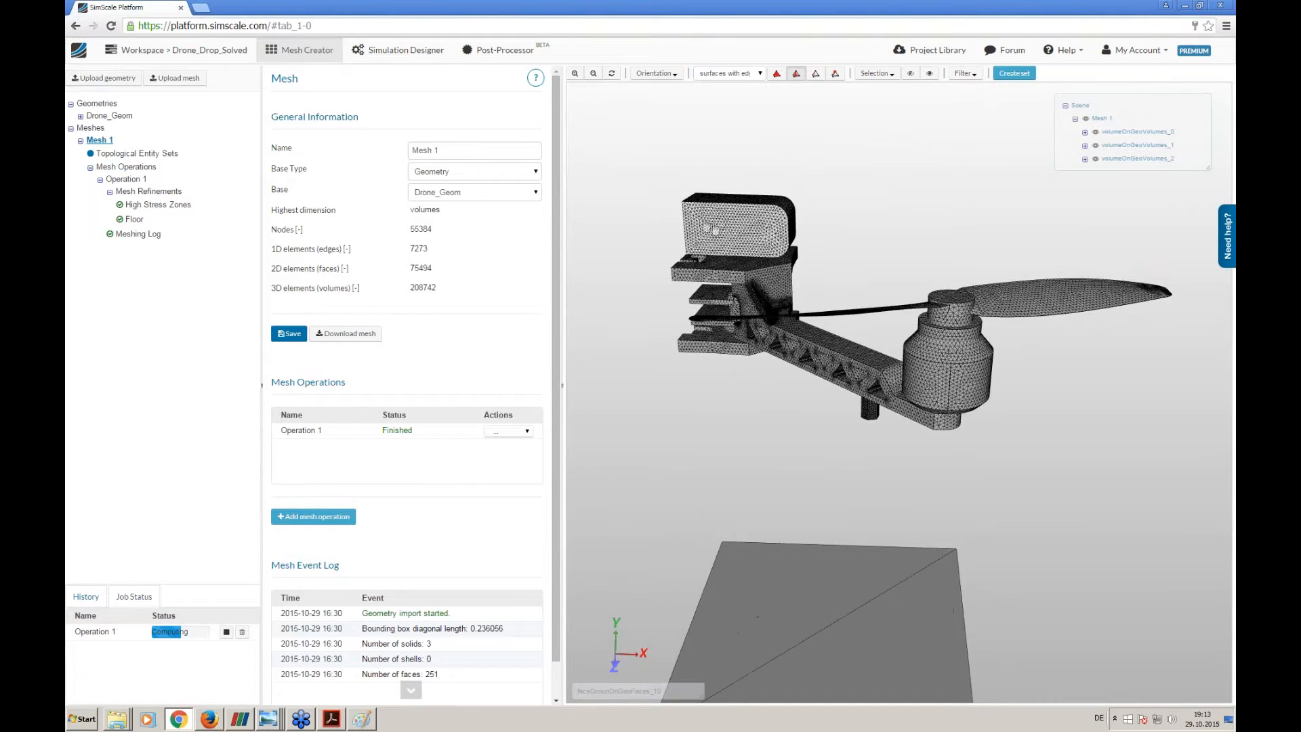
left_click_drag(712, 229, 721, 239)
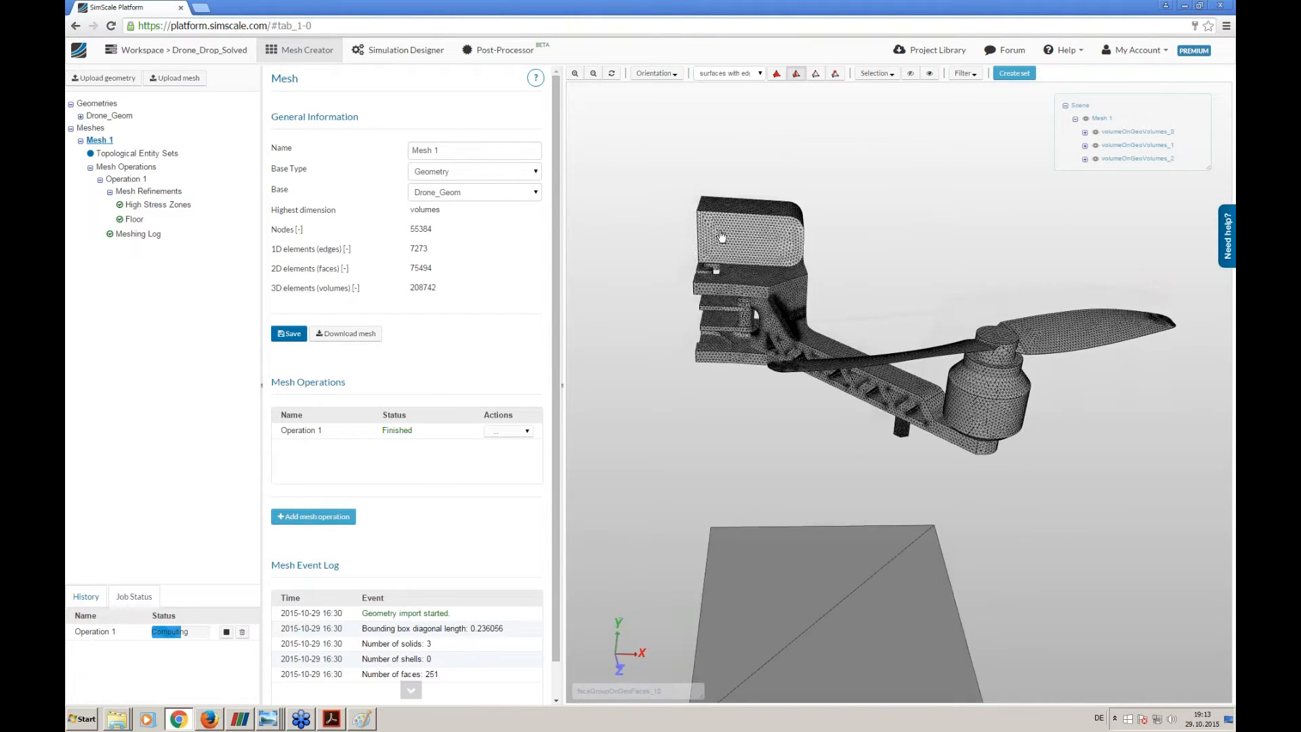
- Create a new simulation named Drop_Test in the Simulation Designer
left_click(404, 50)
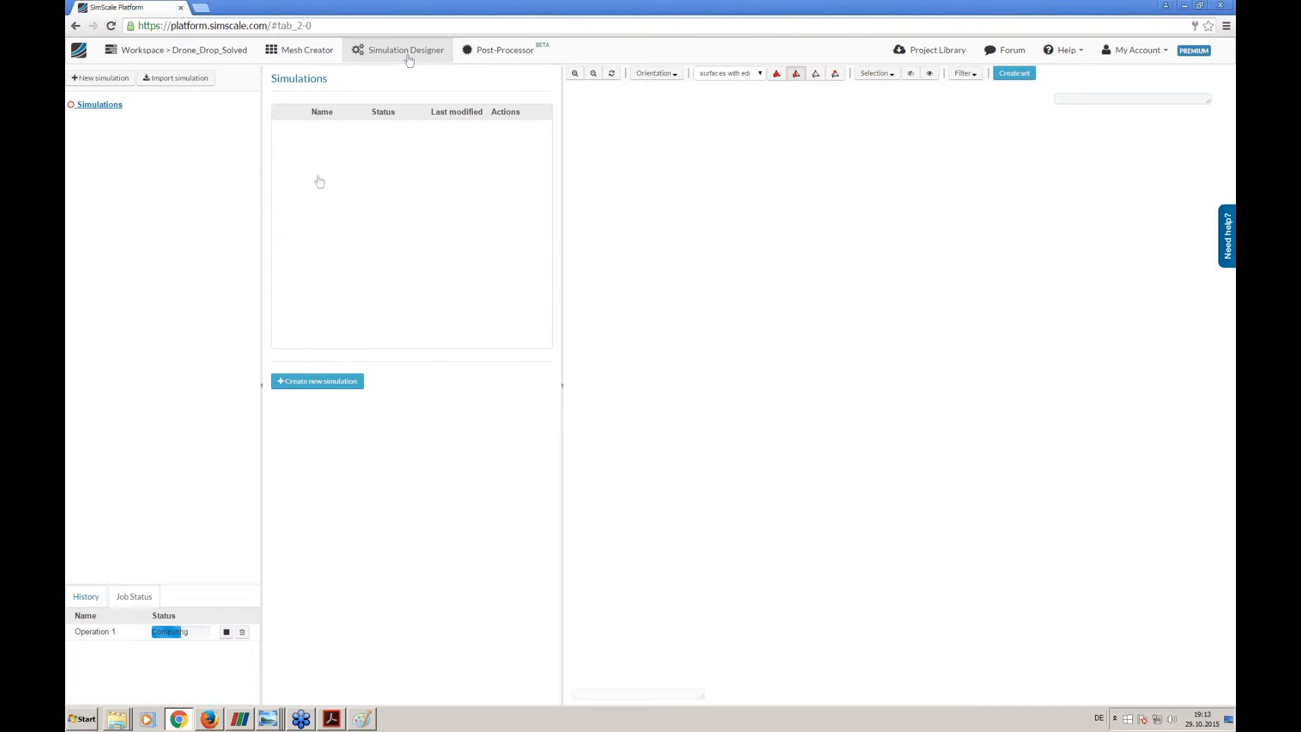
left_click(125, 80)
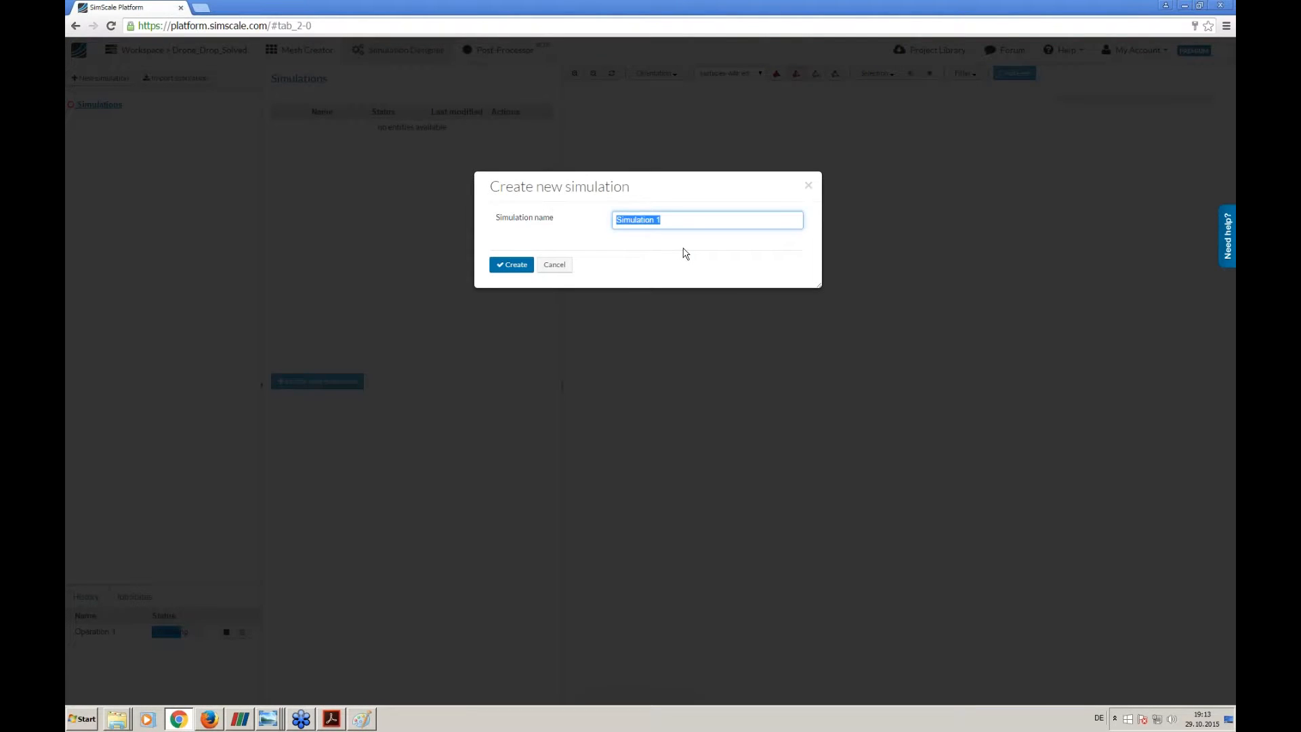
type("Drop_Test")
key("Return")
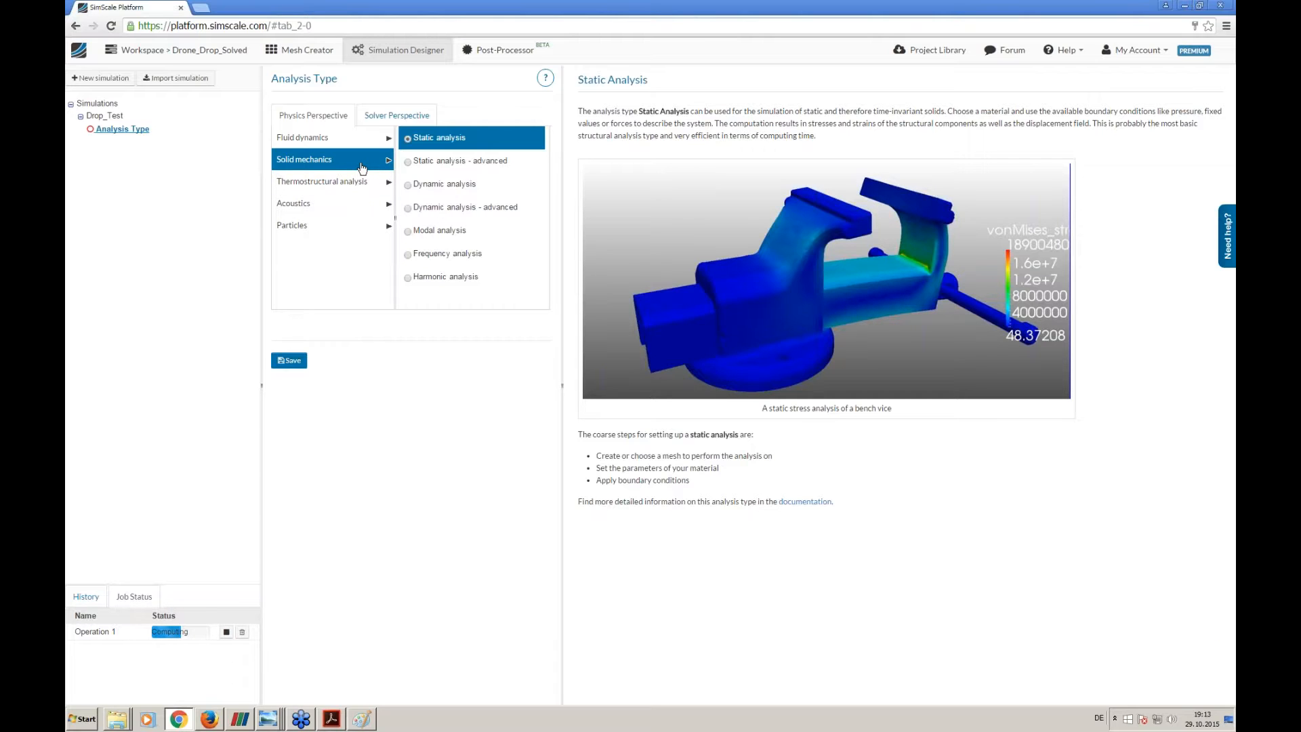
- Set the analysis type to the solid mechanics option Dynamic analysis - advanced and save it
left_click(459, 210)
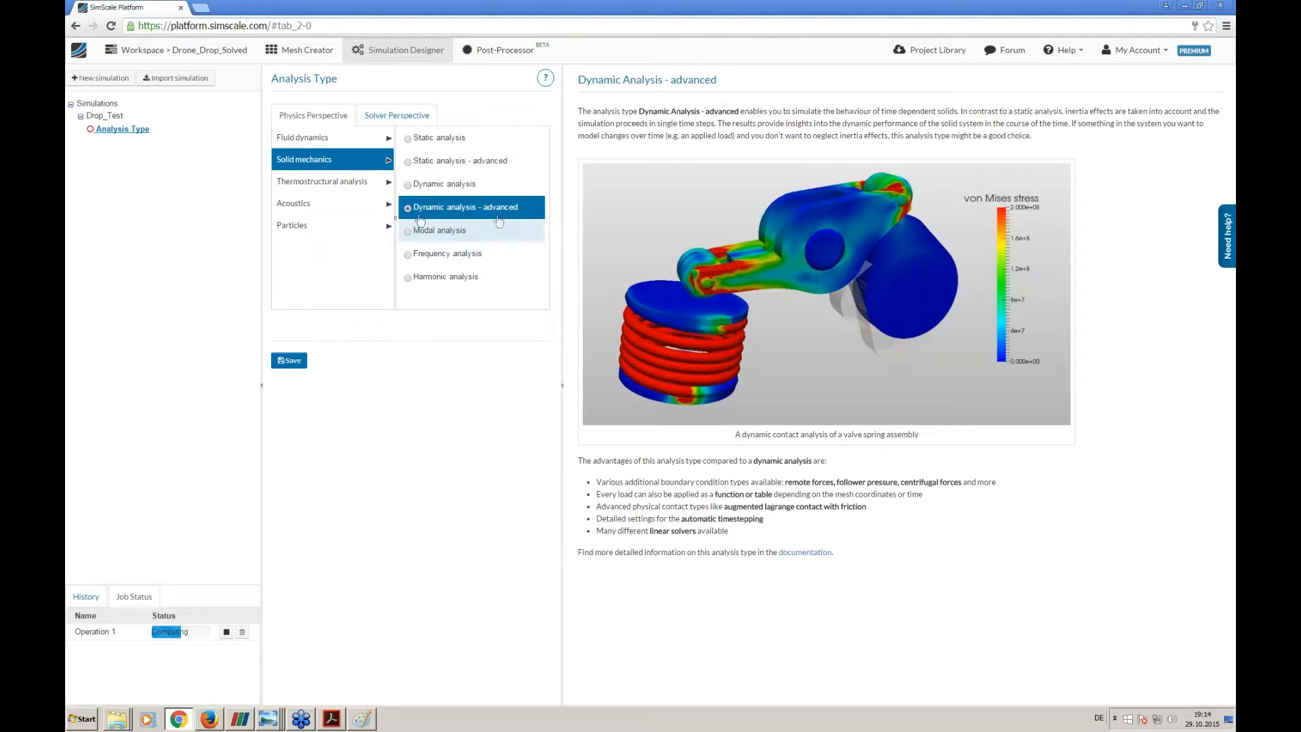
left_click(300, 362)
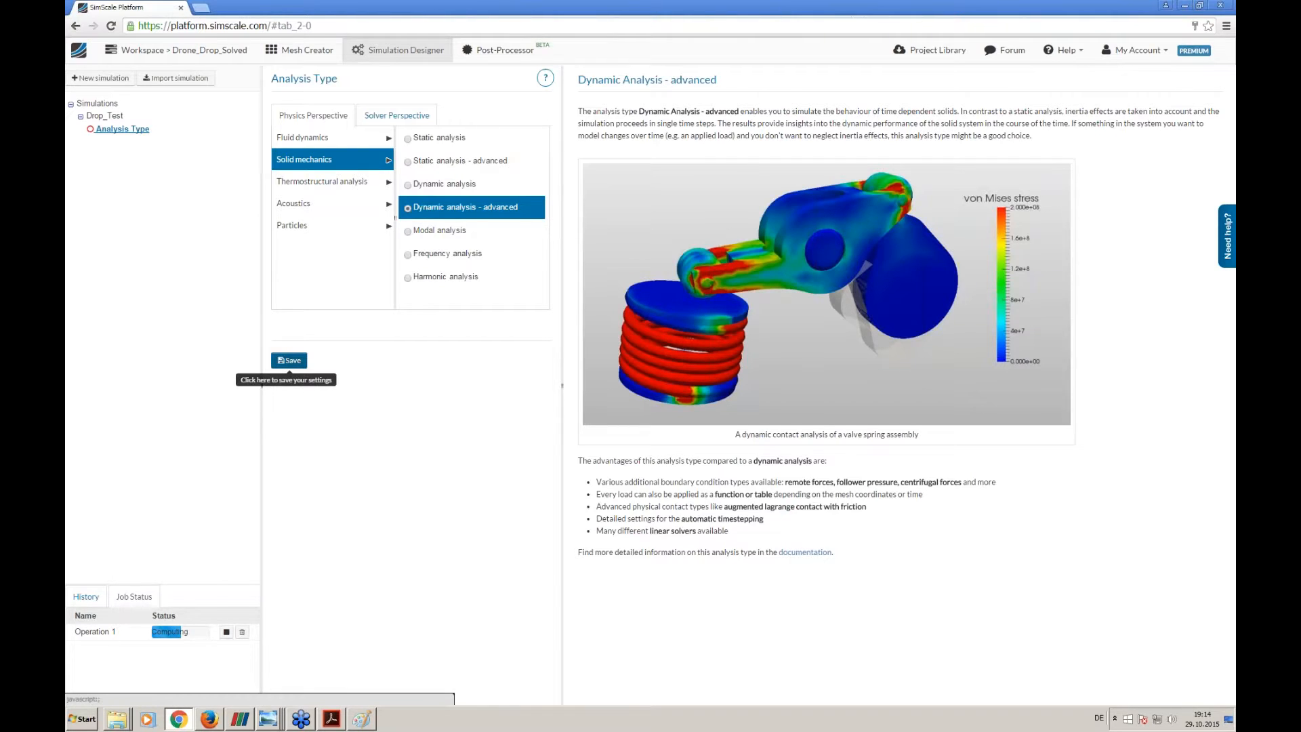
left_click(299, 363)
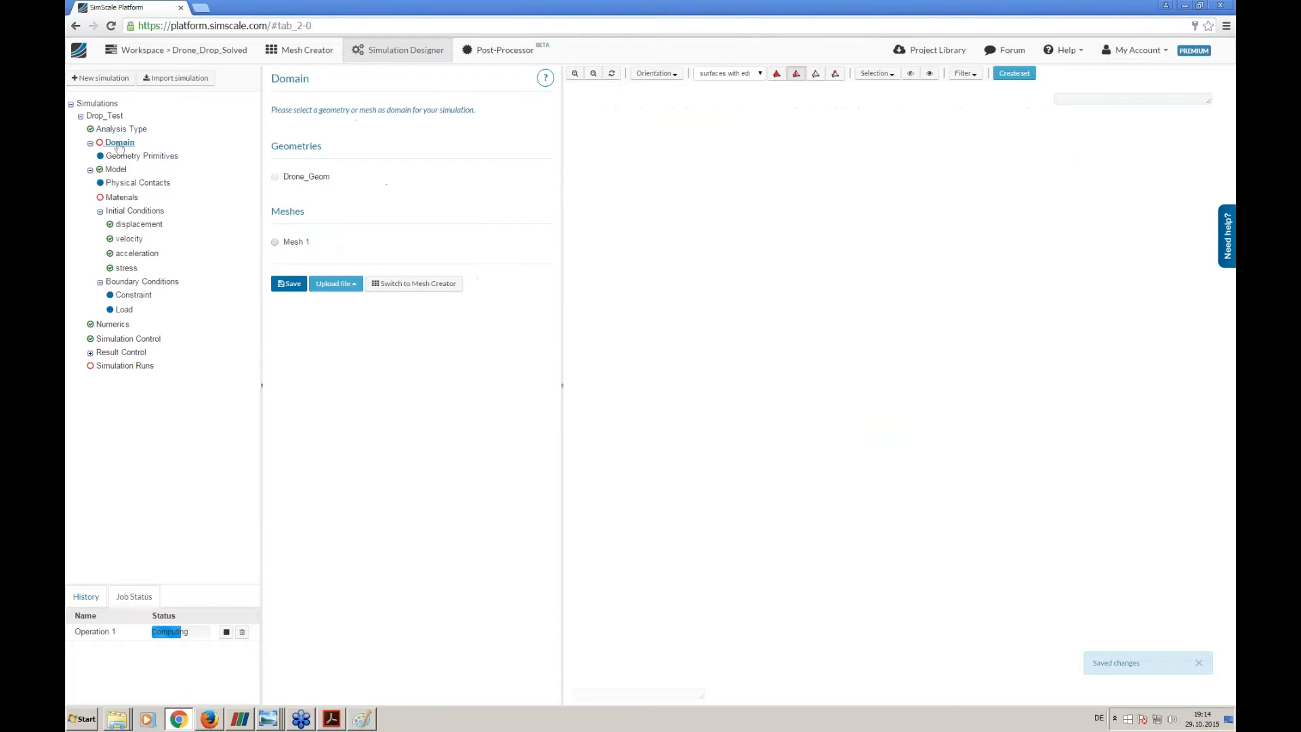
- Assign Mesh 1 as the simulation domain, save it and check the loaded drone and floor mesh
left_click(289, 285)
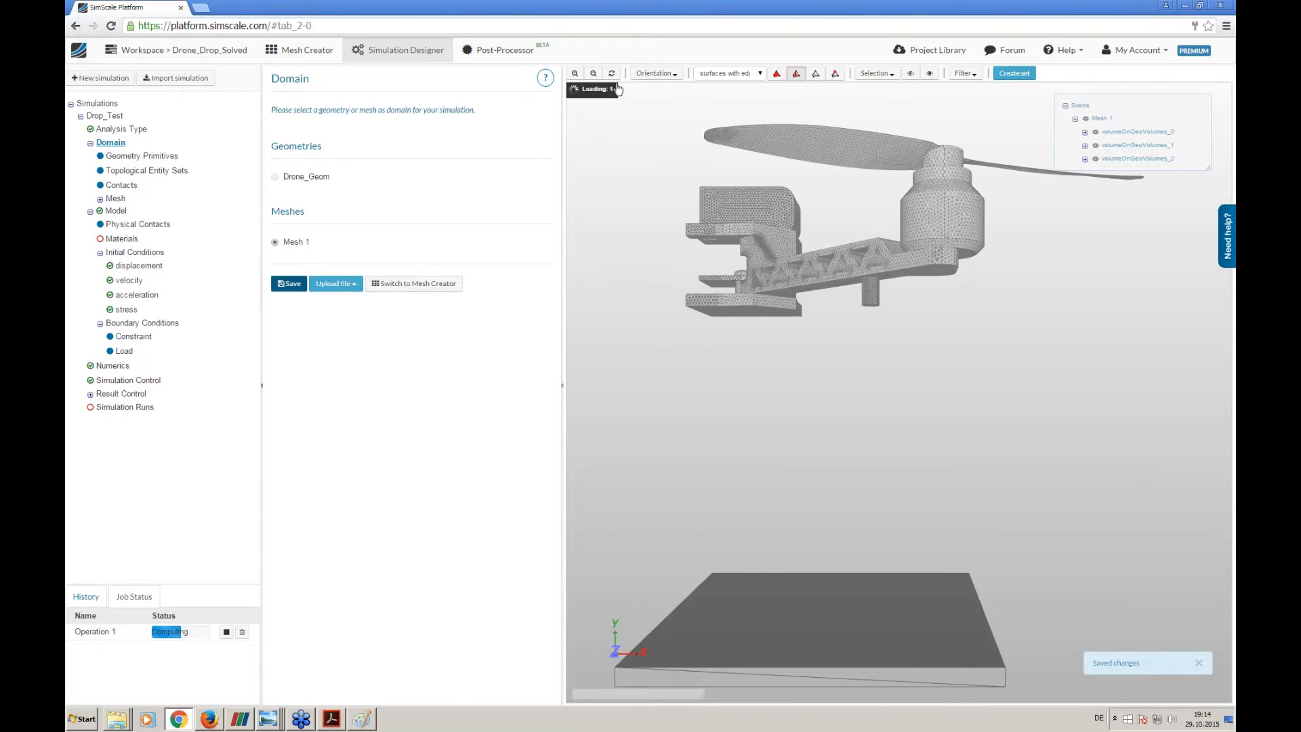
right_click_drag(721, 297, 740, 346)
left_click_drag(740, 346, 739, 388)
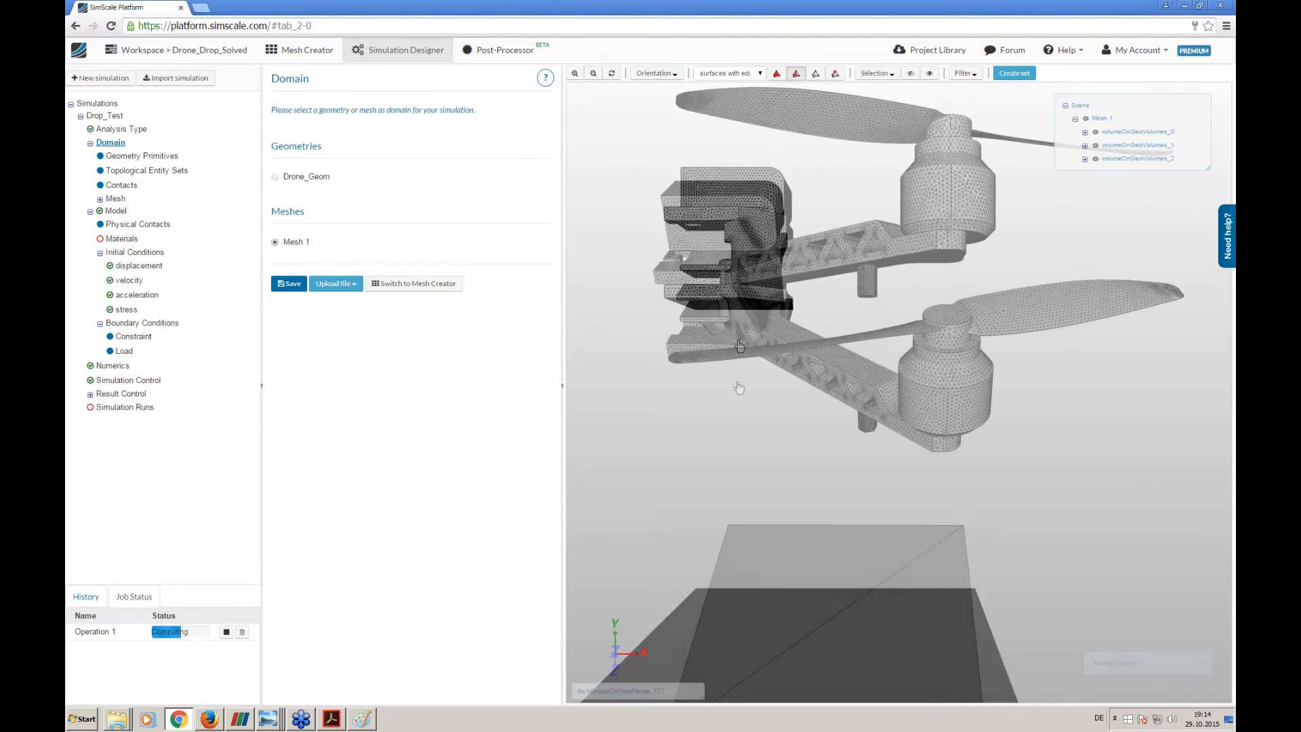
right_click_drag(739, 388, 741, 304)
middle_click_drag(725, 274, 709, 249)
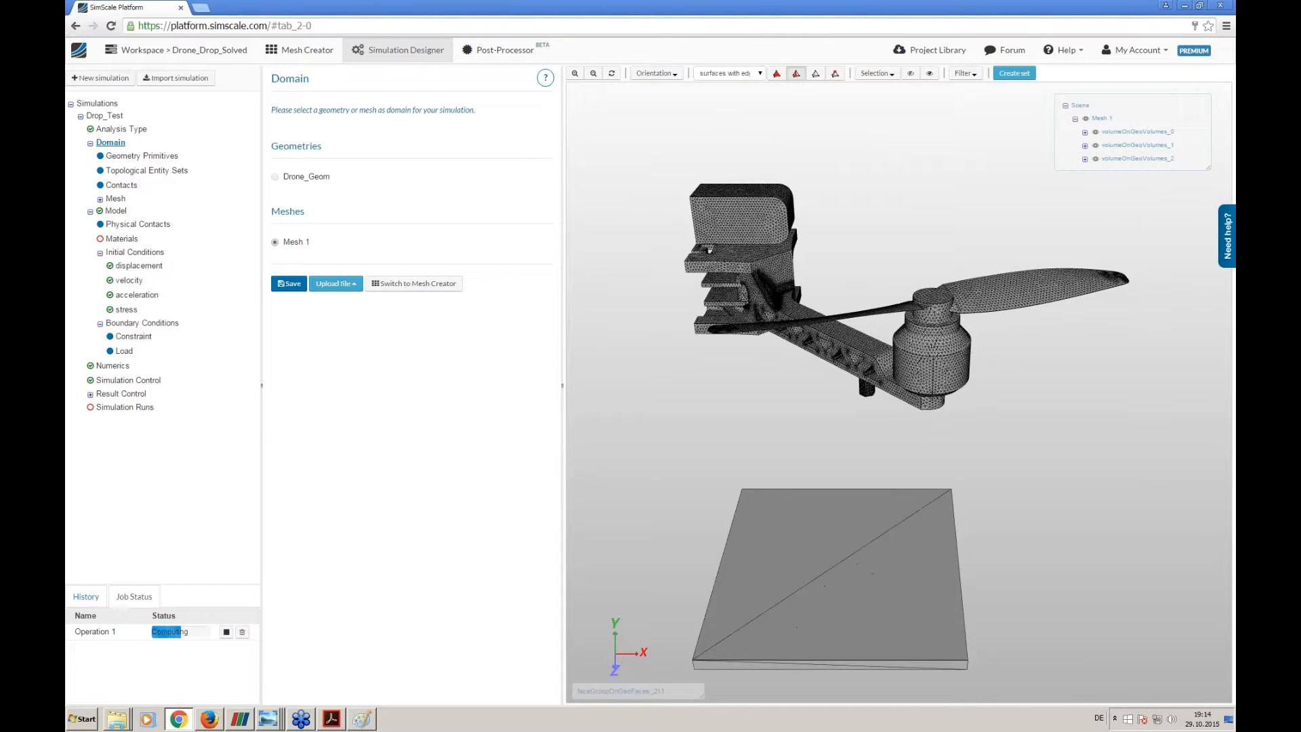
- Add a new contact to the Drop_Test domain and bring the battery and frame area of the drone into view
left_click(126, 187)
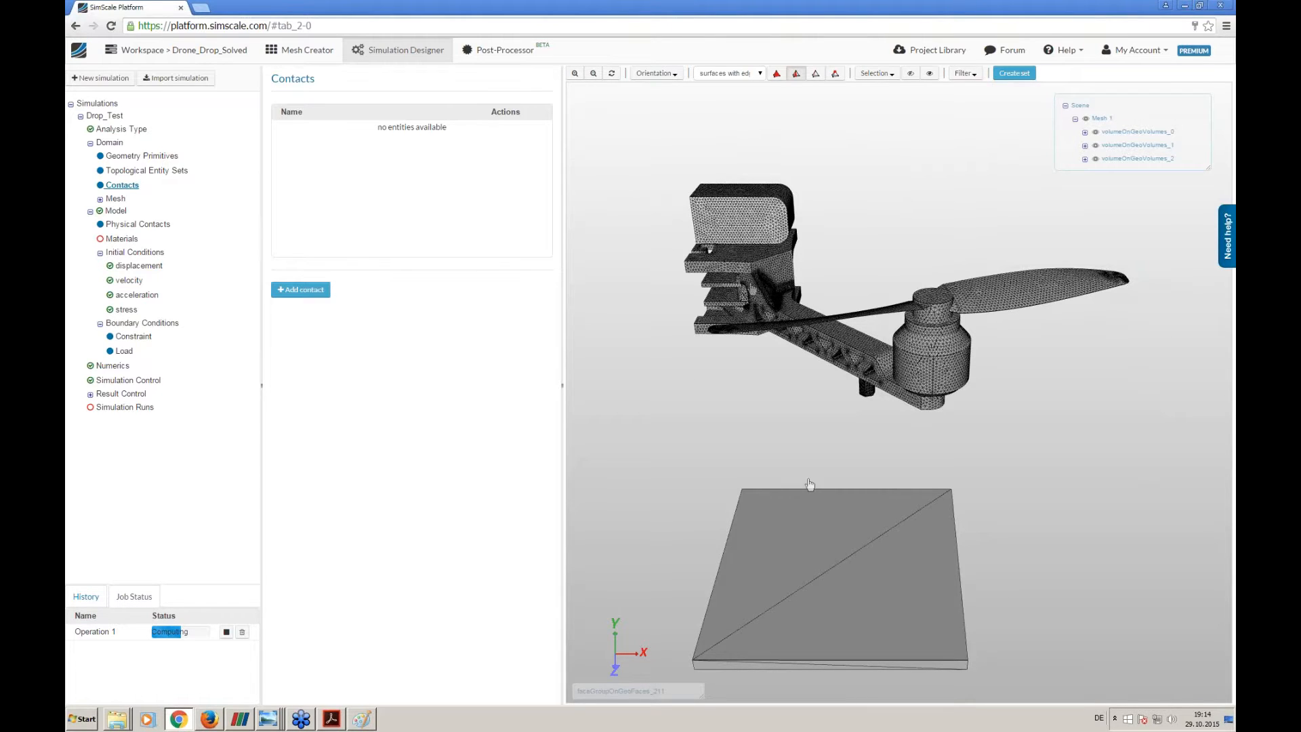
right_click_drag(841, 307, 895, 433)
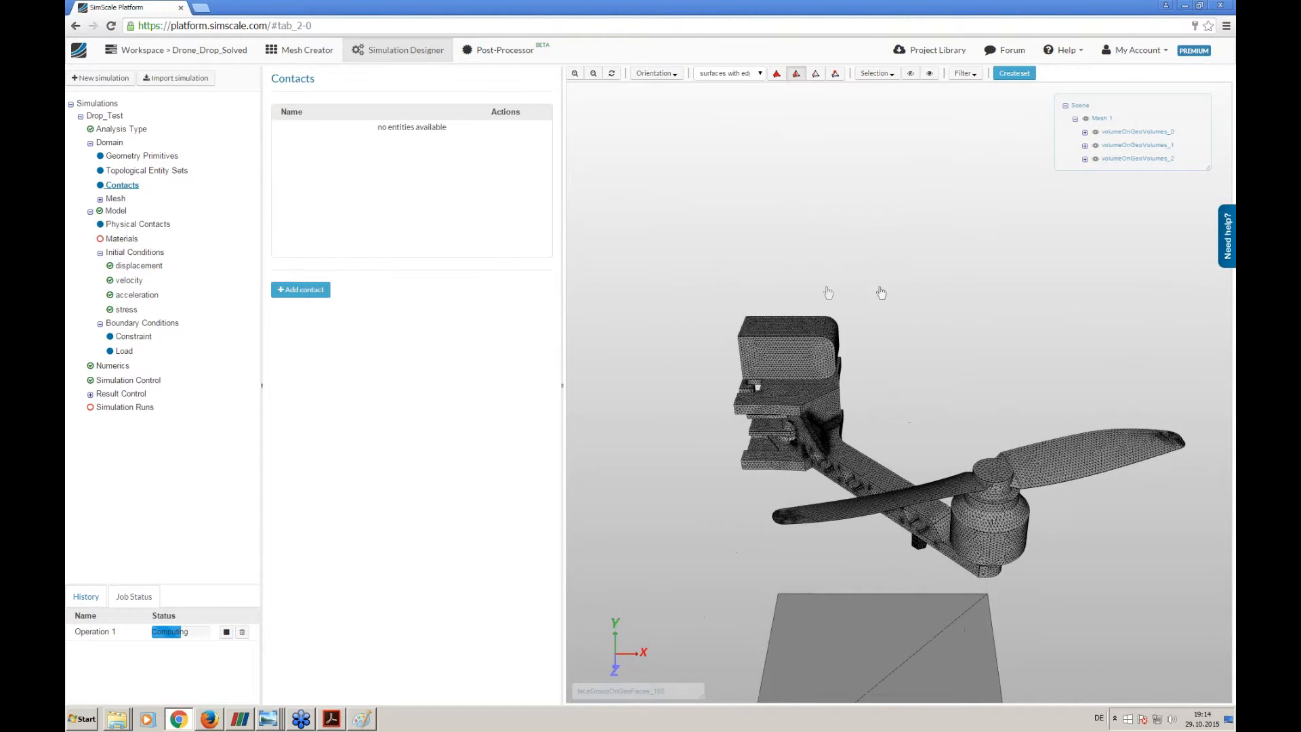
left_click_drag(913, 300, 916, 286)
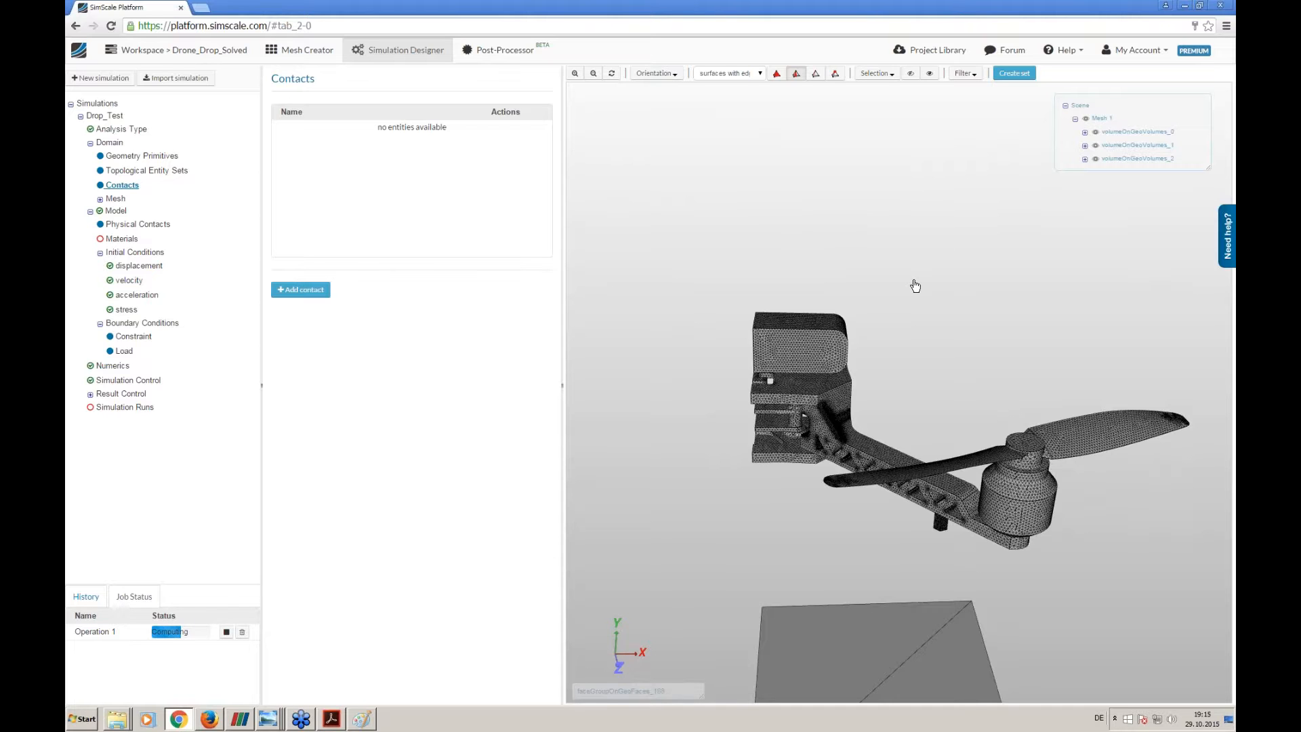
right_click_drag(945, 312, 917, 243)
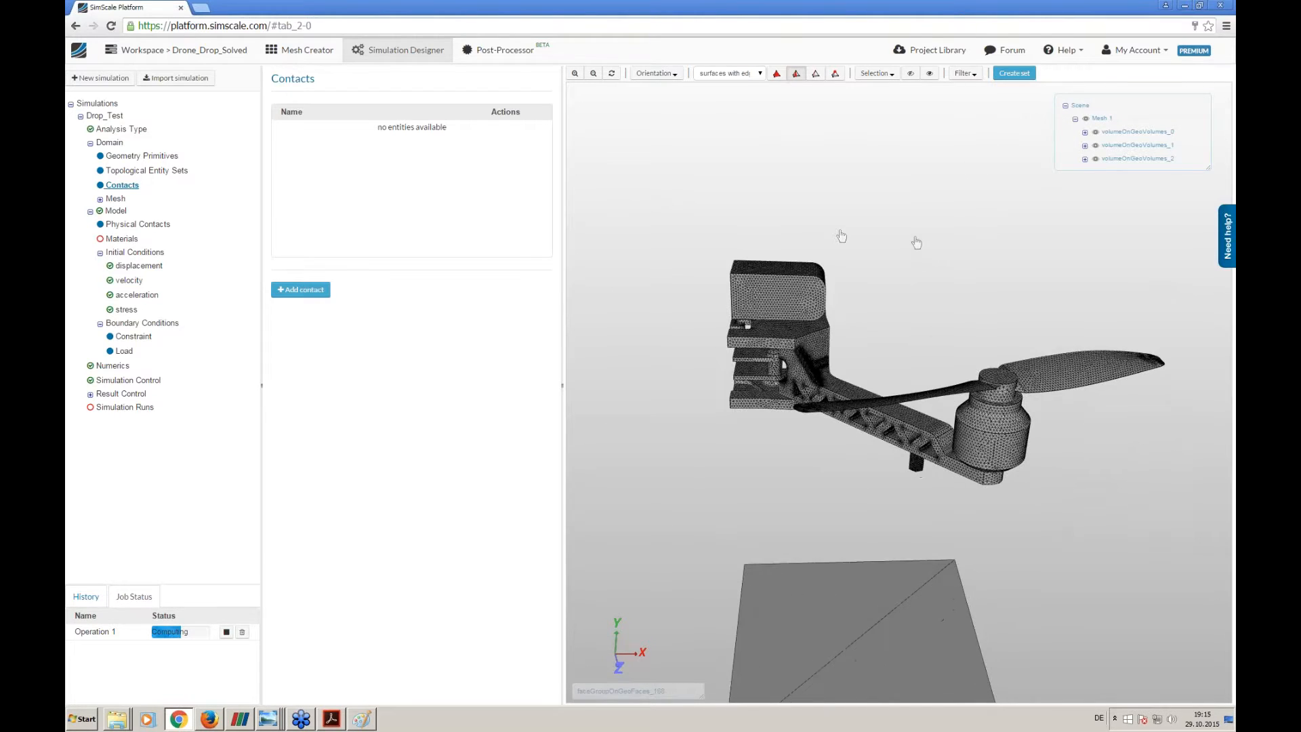
scroll(842, 361, "up", 2)
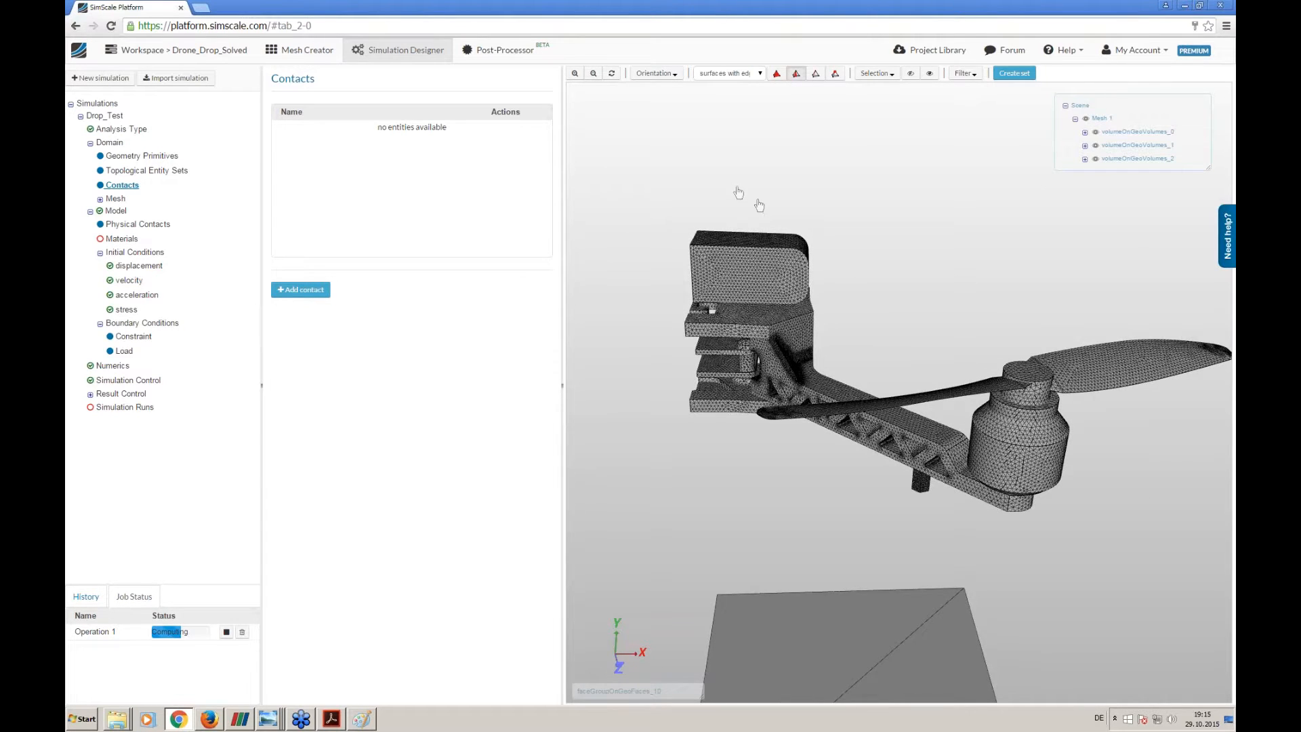
right_click_drag(736, 192, 753, 217)
left_click_drag(752, 217, 735, 378)
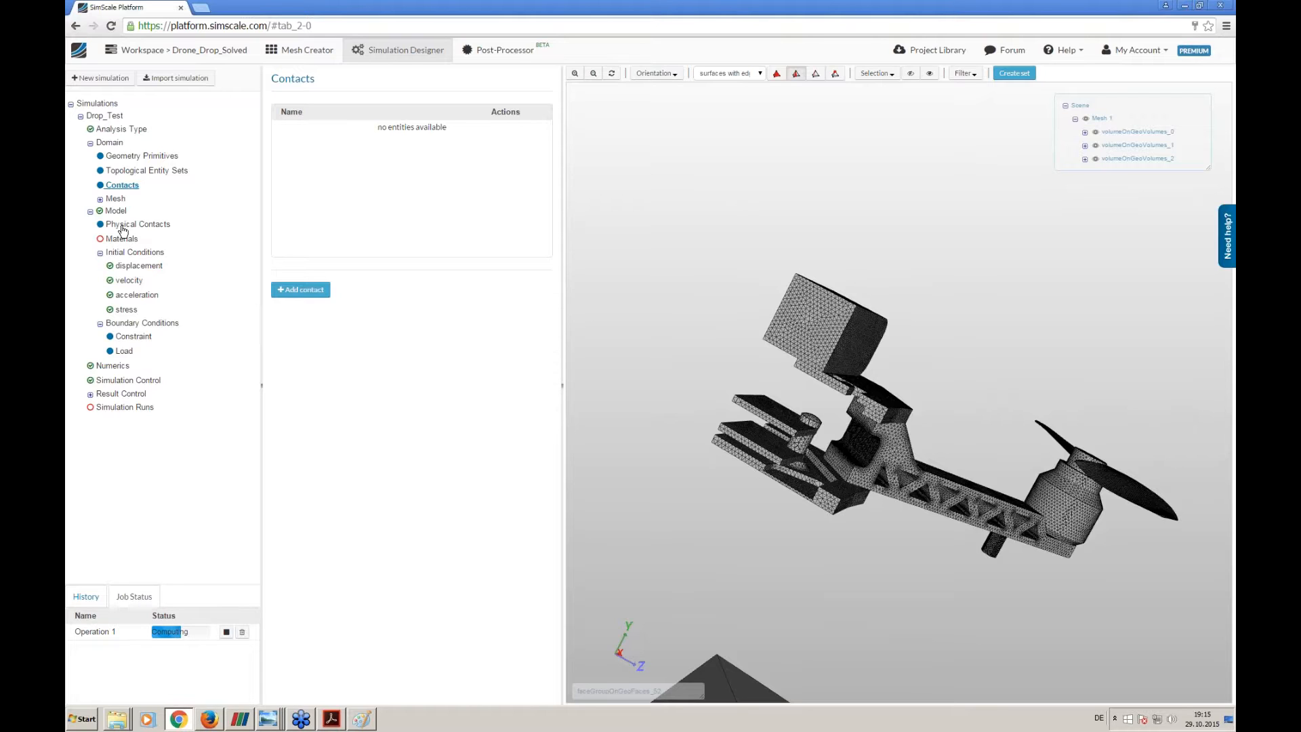
left_click(312, 291)
left_click_drag(693, 316, 645, 313)
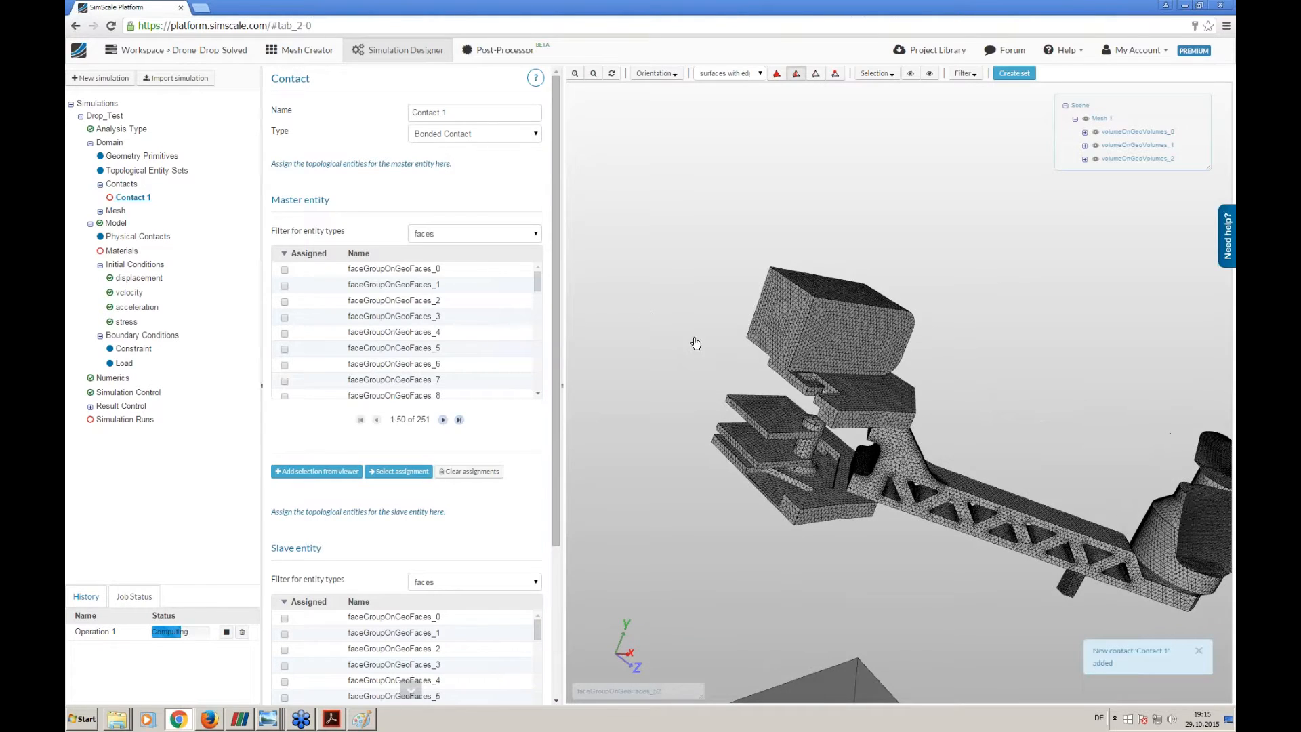
middle_click_drag(697, 346, 638, 302)
middle_click_drag(936, 294, 944, 325)
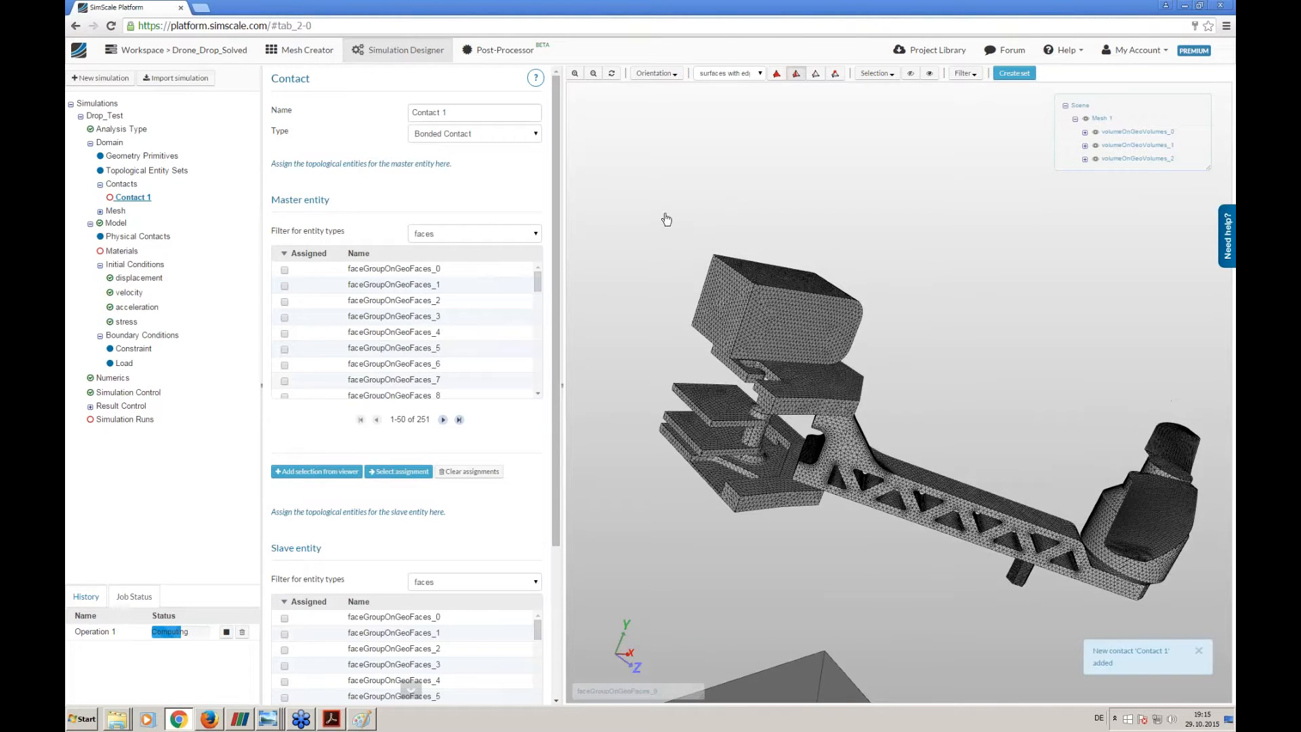
- Name the new contact Battery to Frame and keep its type as Bonded Contact
left_click_drag(450, 112, 400, 114)
type("Battery to Frame")
left_click(453, 135)
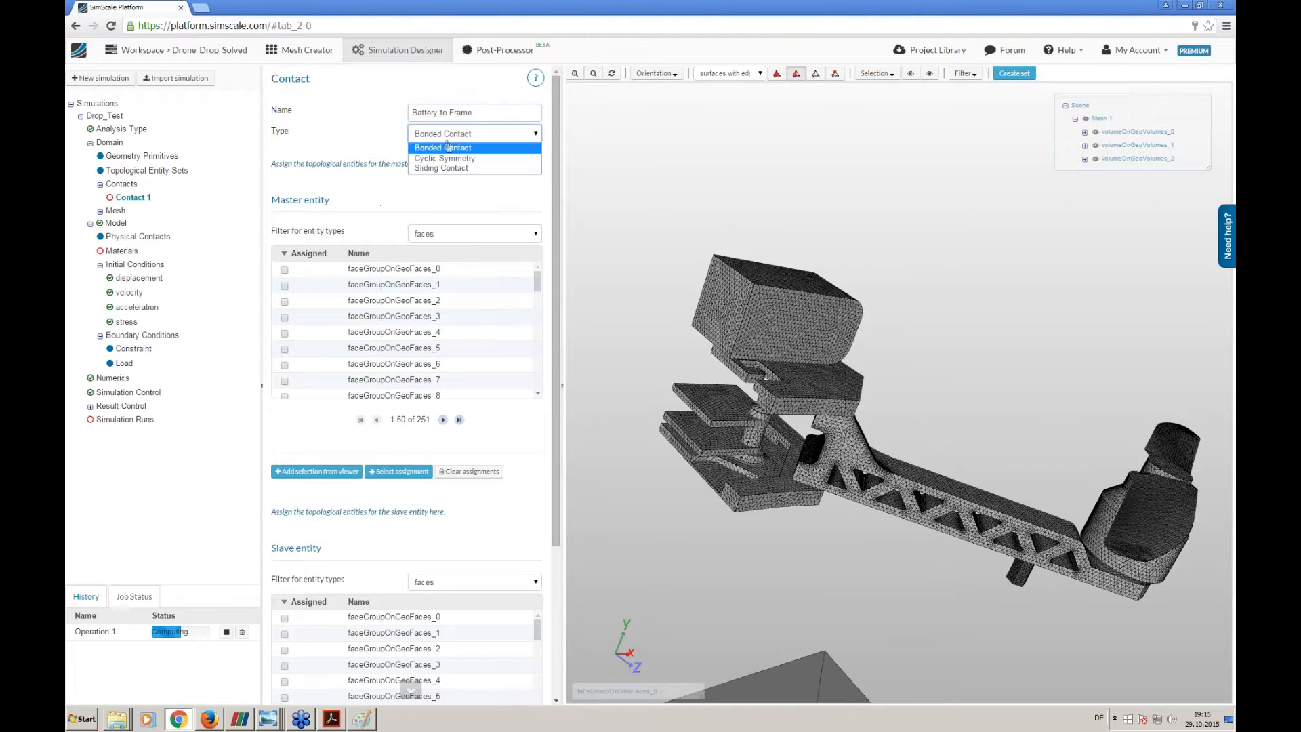
left_click(390, 139)
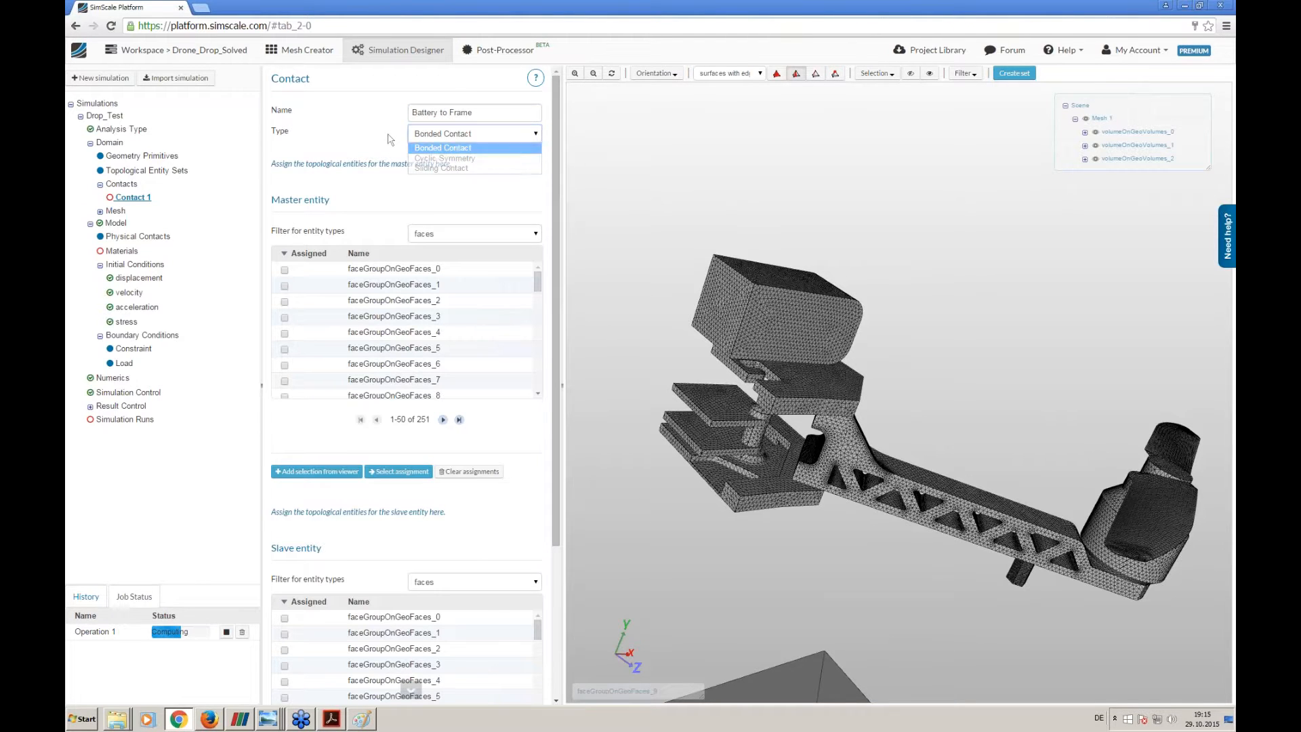
- Hide the frame volume volumeOnGeoVolumes_2 and assign the battery's underside, faceGroupOnGeoFaces_12, as the contact's master entity
left_click_drag(674, 326, 617, 358)
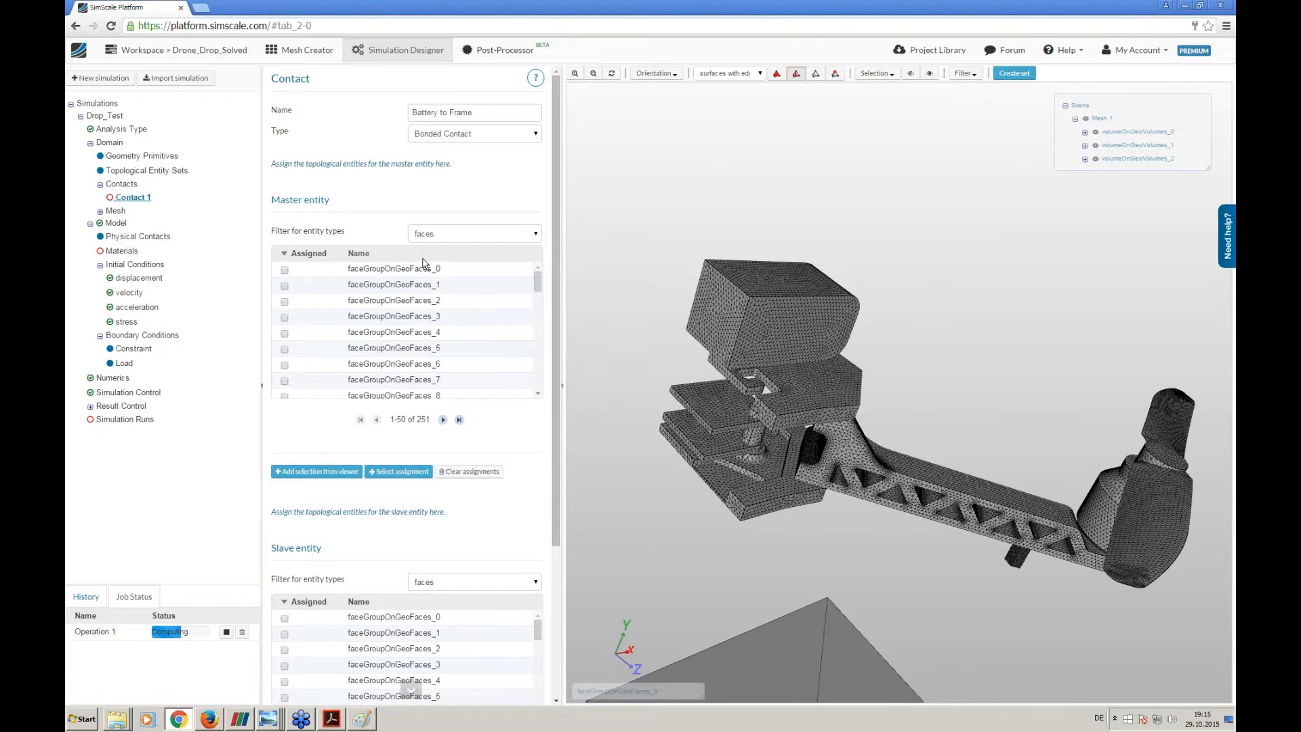
left_click_drag(696, 481, 668, 286)
right_click_drag(668, 286, 683, 428)
left_click_drag(684, 428, 764, 431)
middle_click_drag(842, 341, 812, 314)
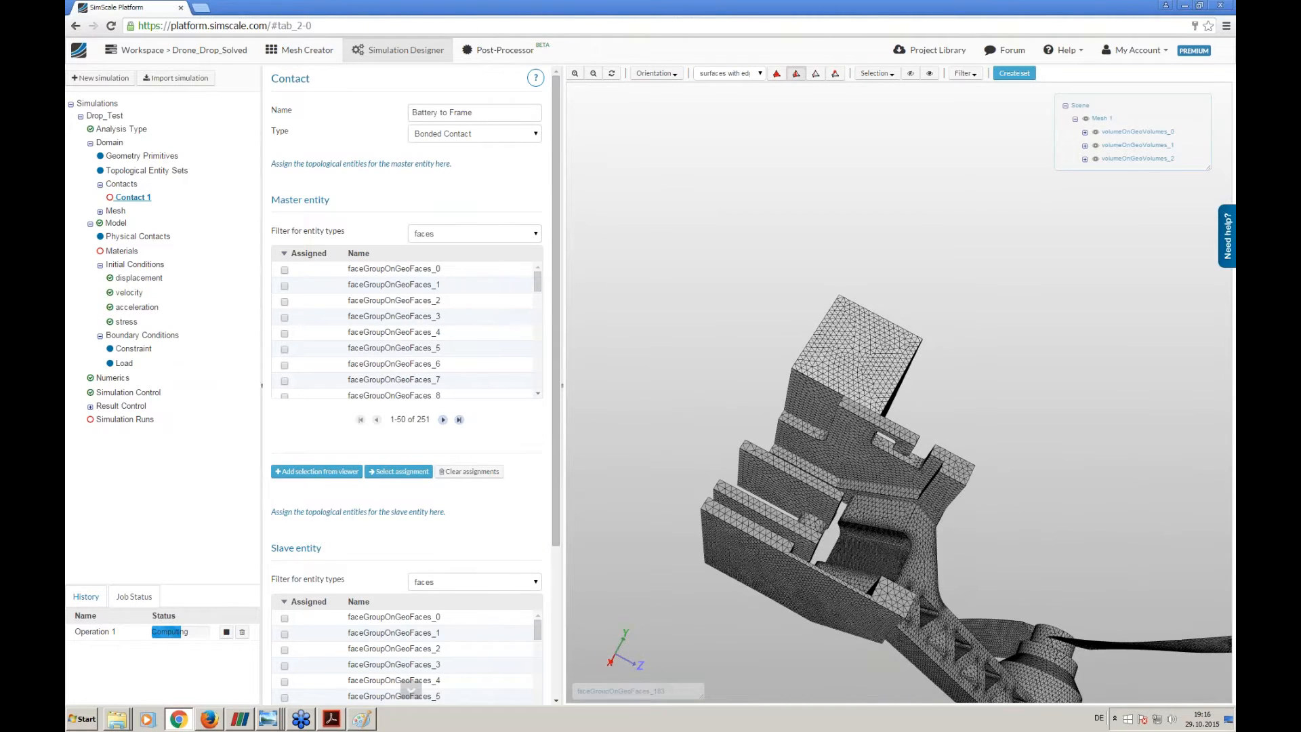
left_click(1095, 160)
left_click(831, 436)
left_click(316, 471)
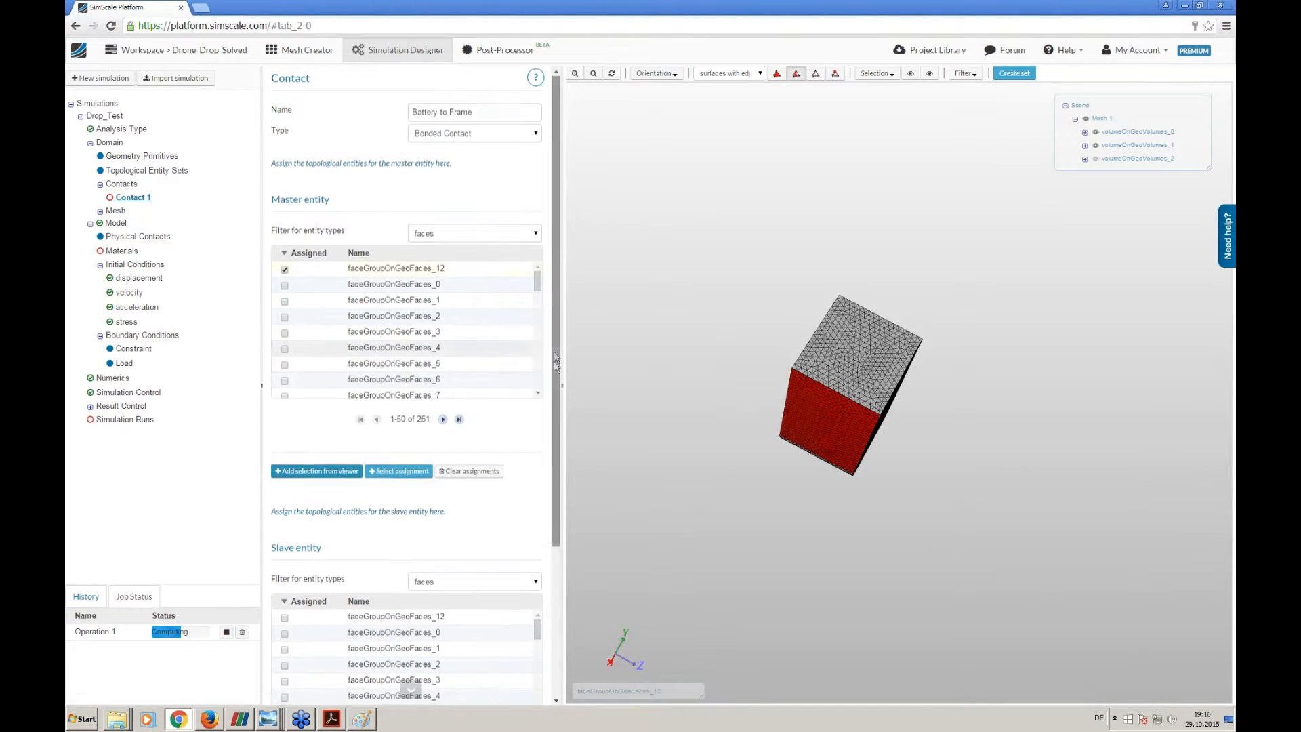
- Show the frame volume volumeOnGeoVolumes_2 instead of the battery volume volumeOnGeoVolumes_1, with the previous face selection cleared
scroll(528, 357, "down", 3)
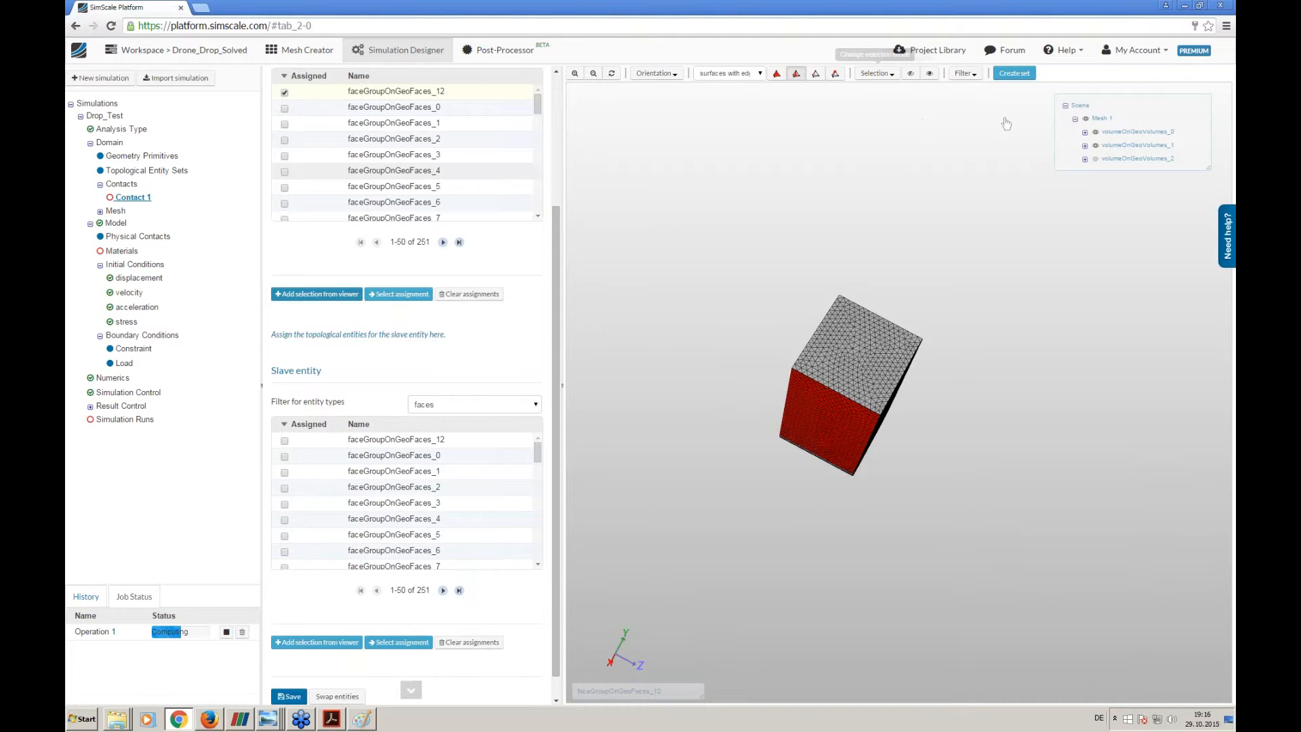
left_click(1096, 159)
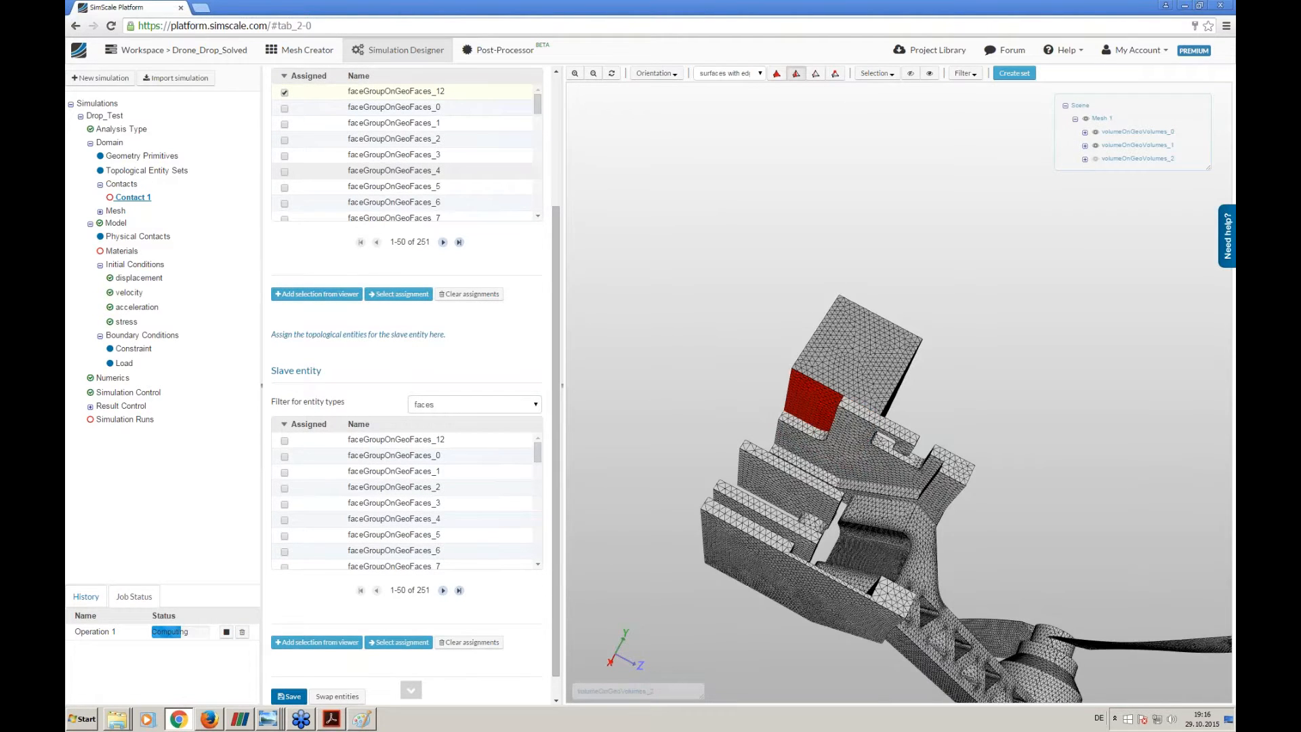
left_click(876, 72)
left_click(882, 108)
left_click(1096, 146)
left_click_drag(858, 363, 774, 482)
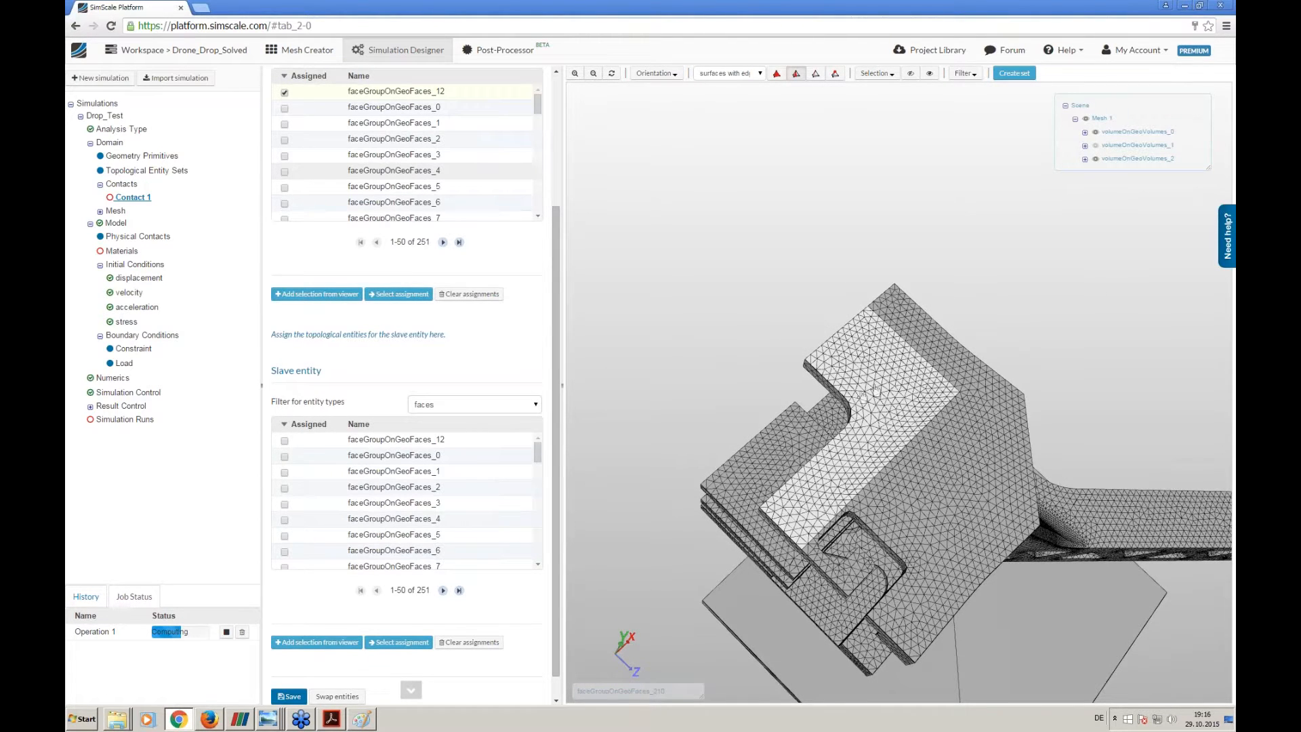
- Assign the frame's upper face beneath the battery, faceGroupOnGeoFaces_210, as the slave entity of Battery to Frame and save the contact
mouse_move(826, 273)
left_mouse_down()
mouse_move(817, 238)
mouse_move(843, 291)
left_mouse_up()
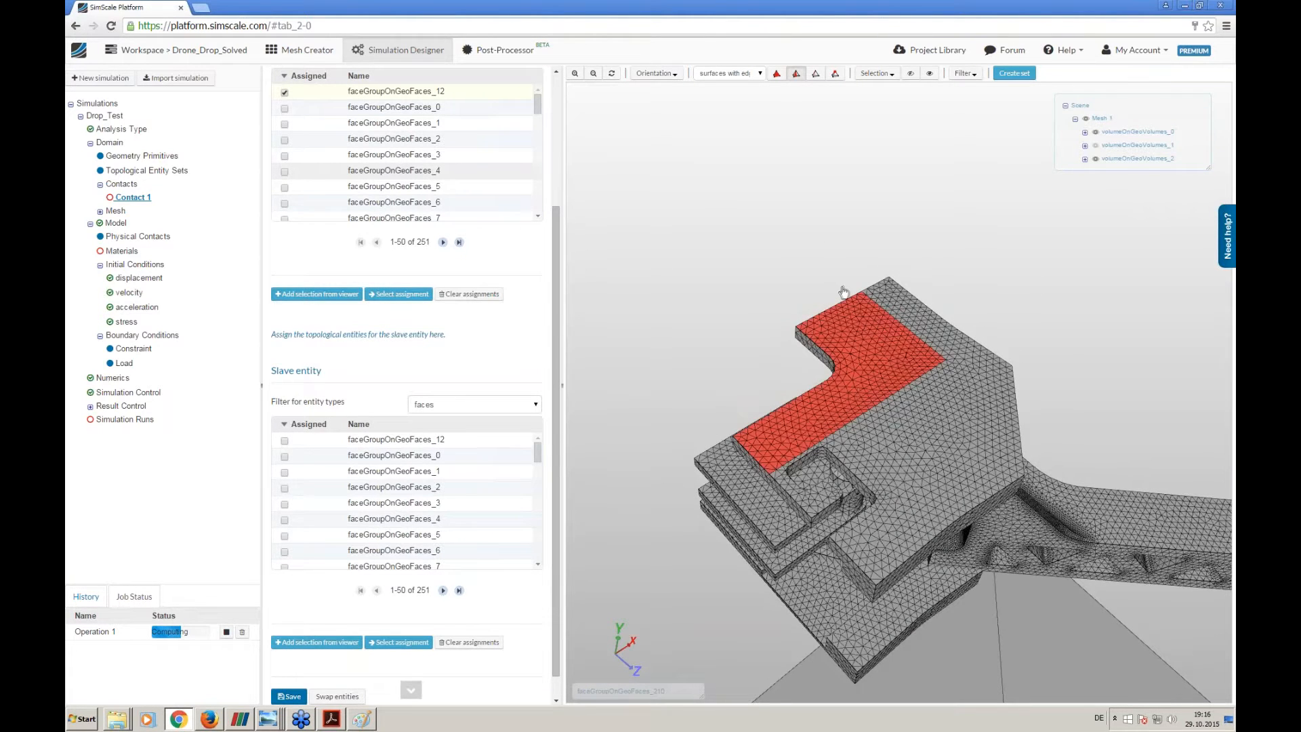
left_click(755, 441)
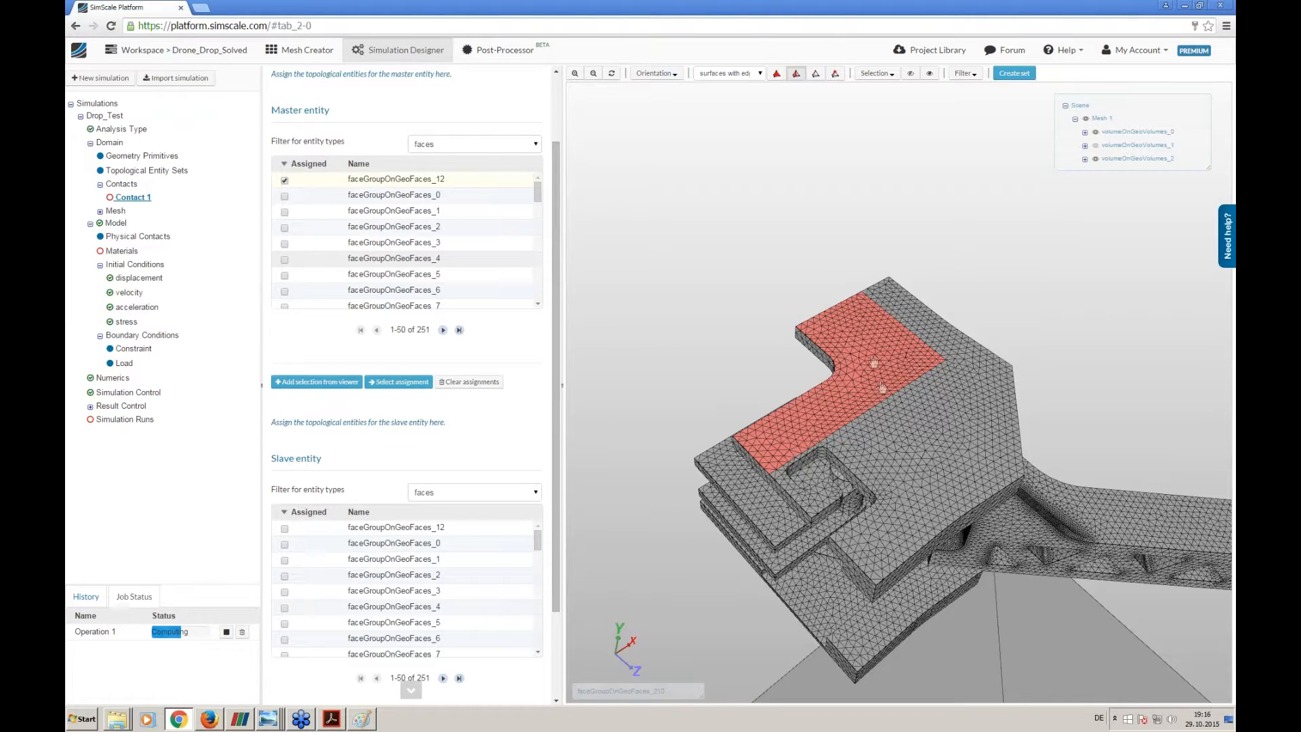
scroll(553, 606, "down", 3)
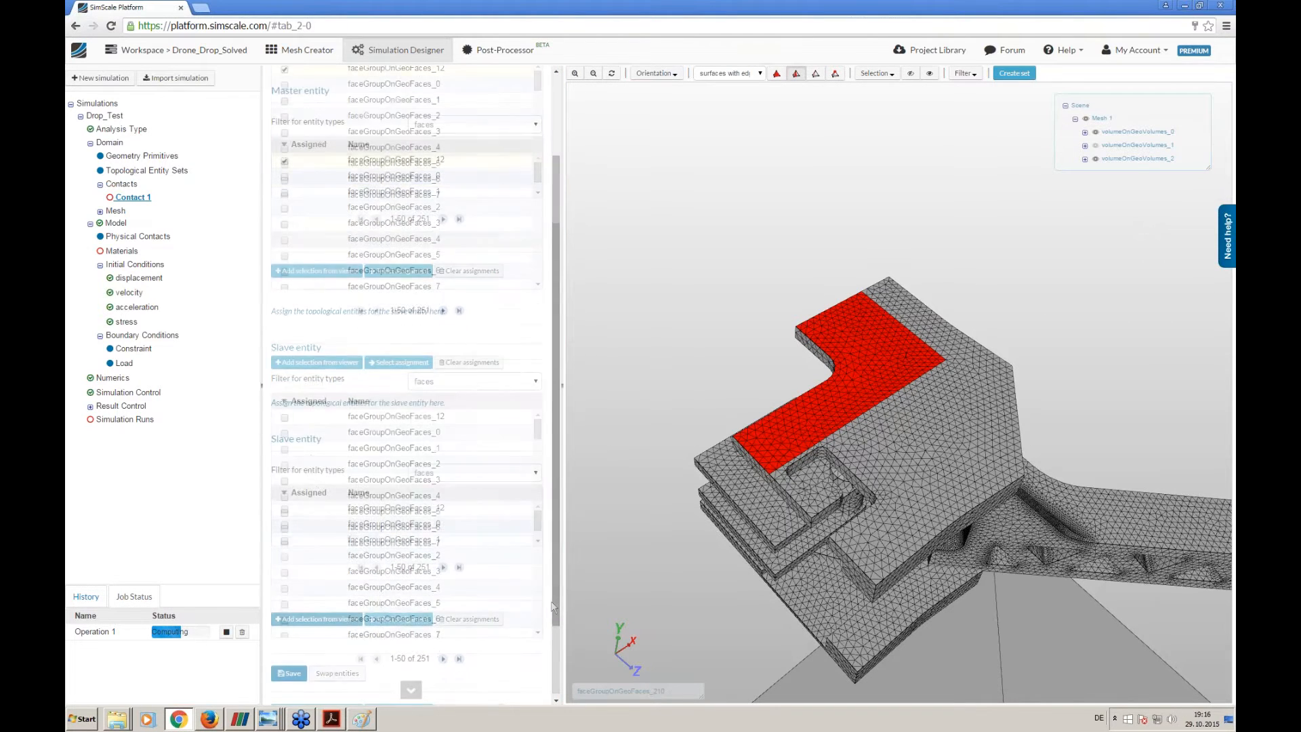
left_click(349, 618)
mouse_move(556, 348)
left_mouse_down()
mouse_move(561, 228)
mouse_move(558, 355)
left_mouse_up()
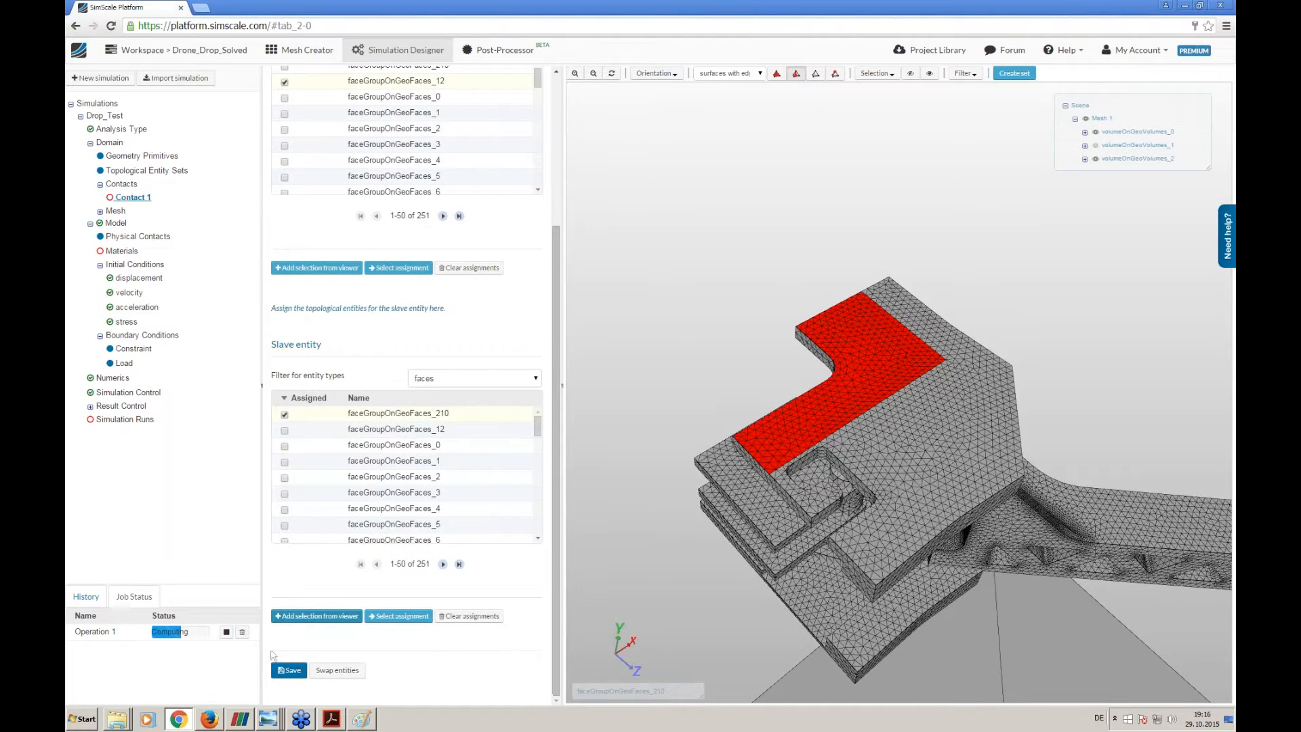
left_click(289, 671)
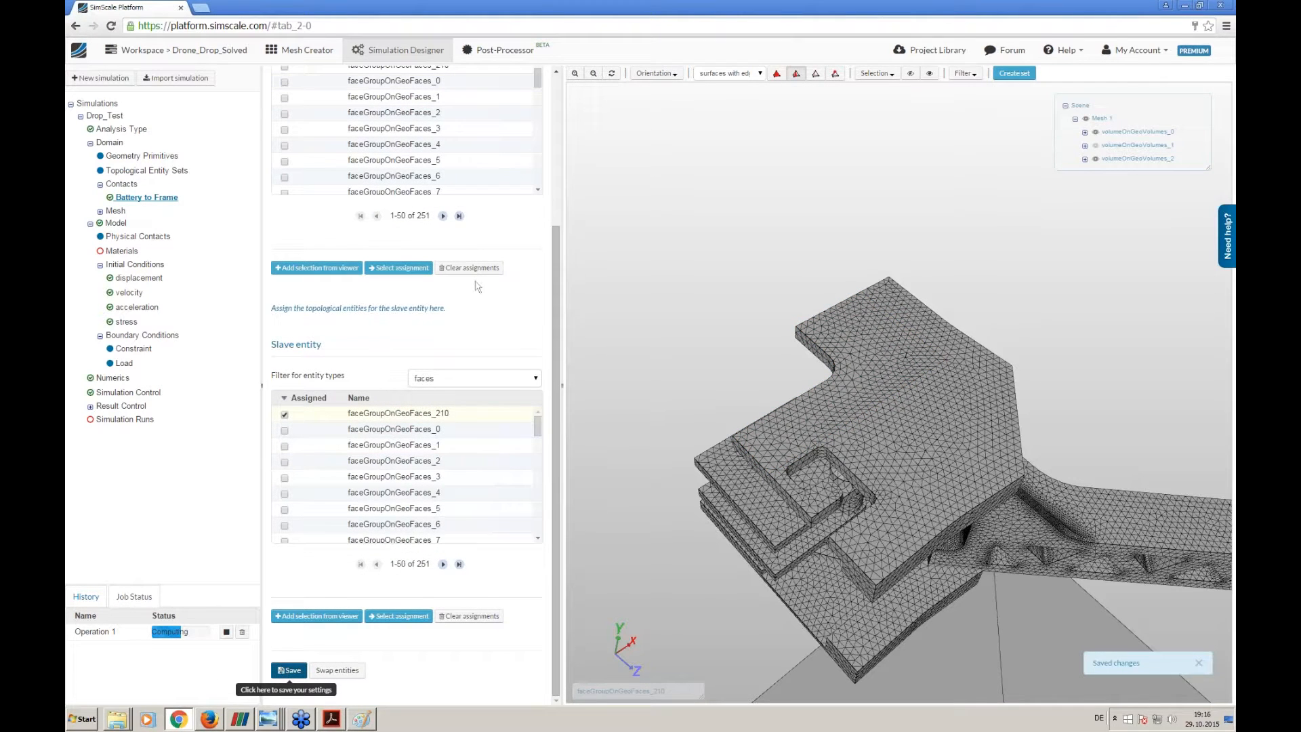
- Set the simulation model's geometric linearity to nonlinear and its gravitational acceleration g to 9.81 m/s²
middle_click_drag(656, 302, 649, 225)
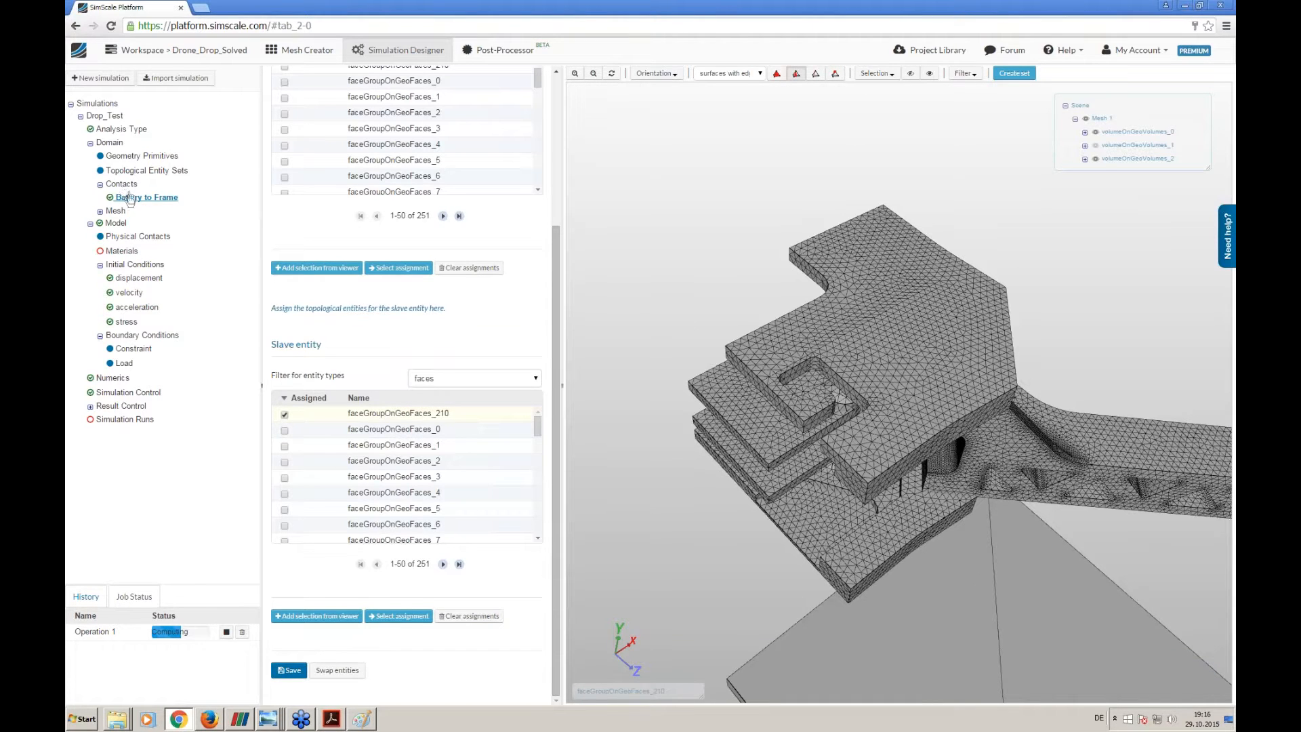
left_click(116, 224)
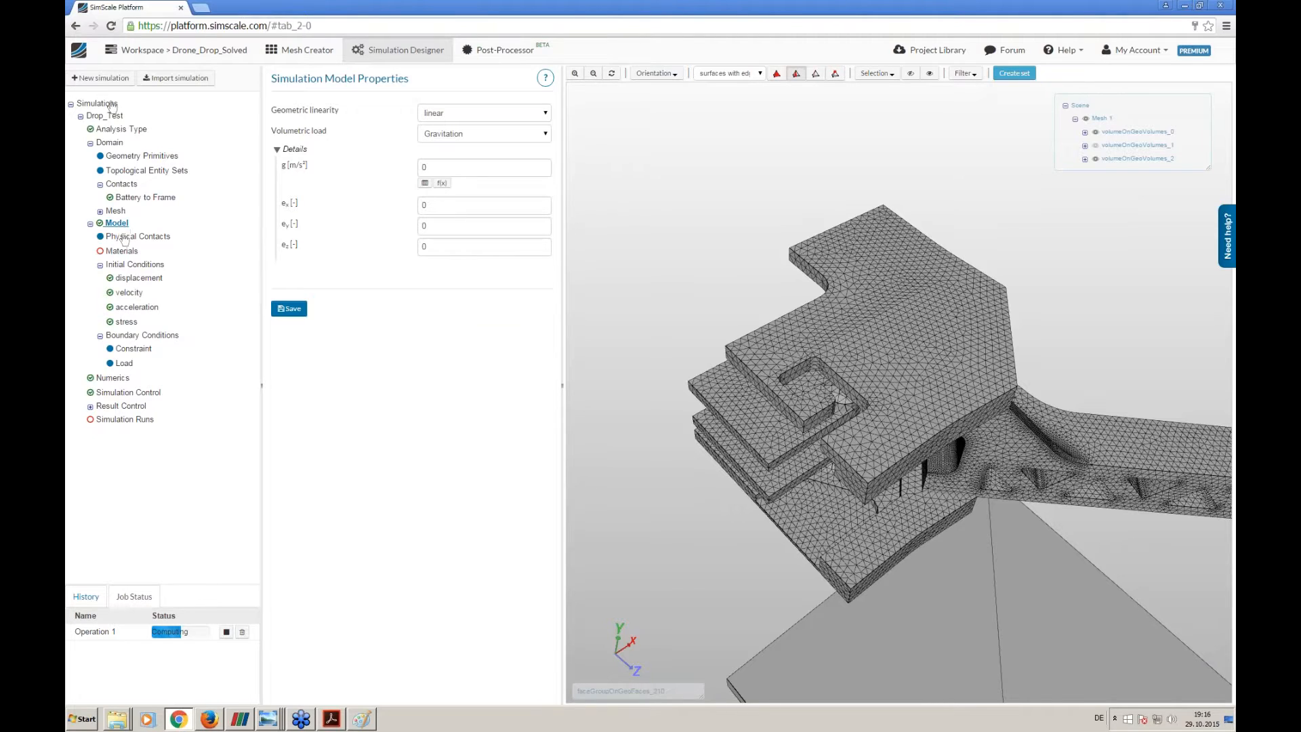
mouse_move(475, 125)
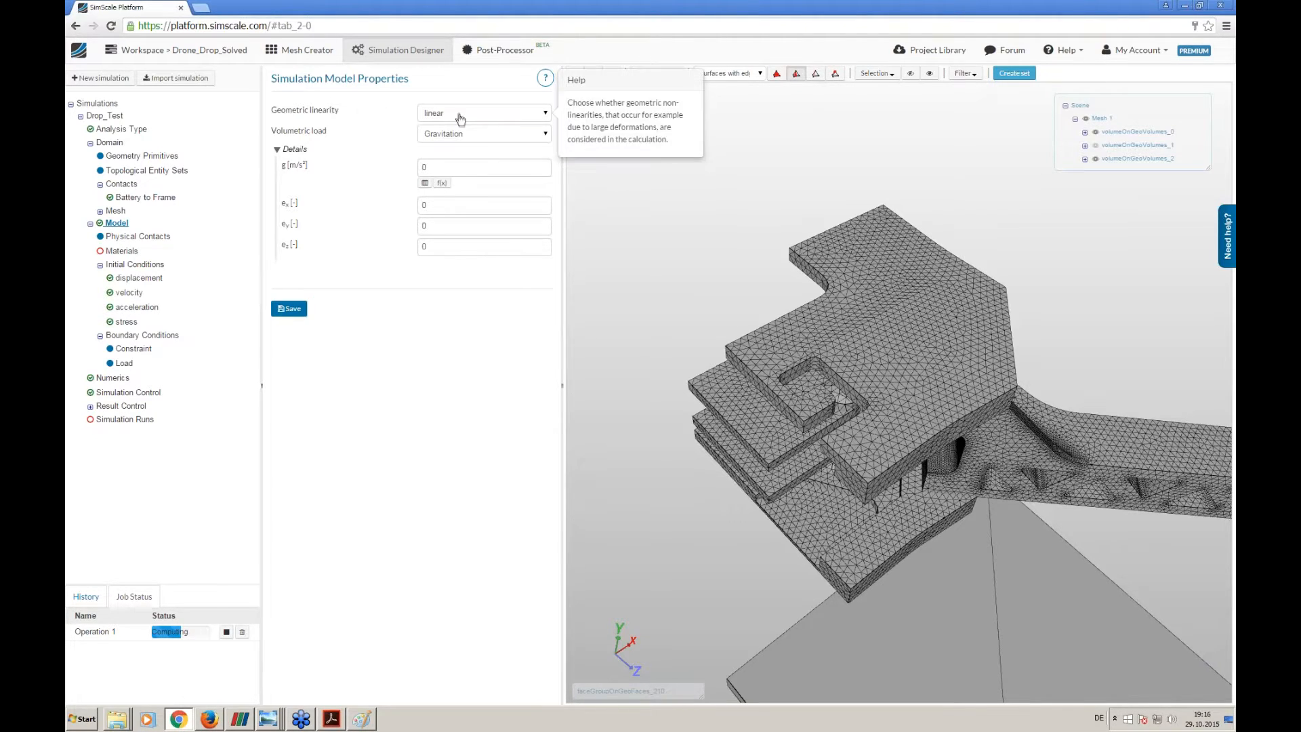
left_click(460, 118)
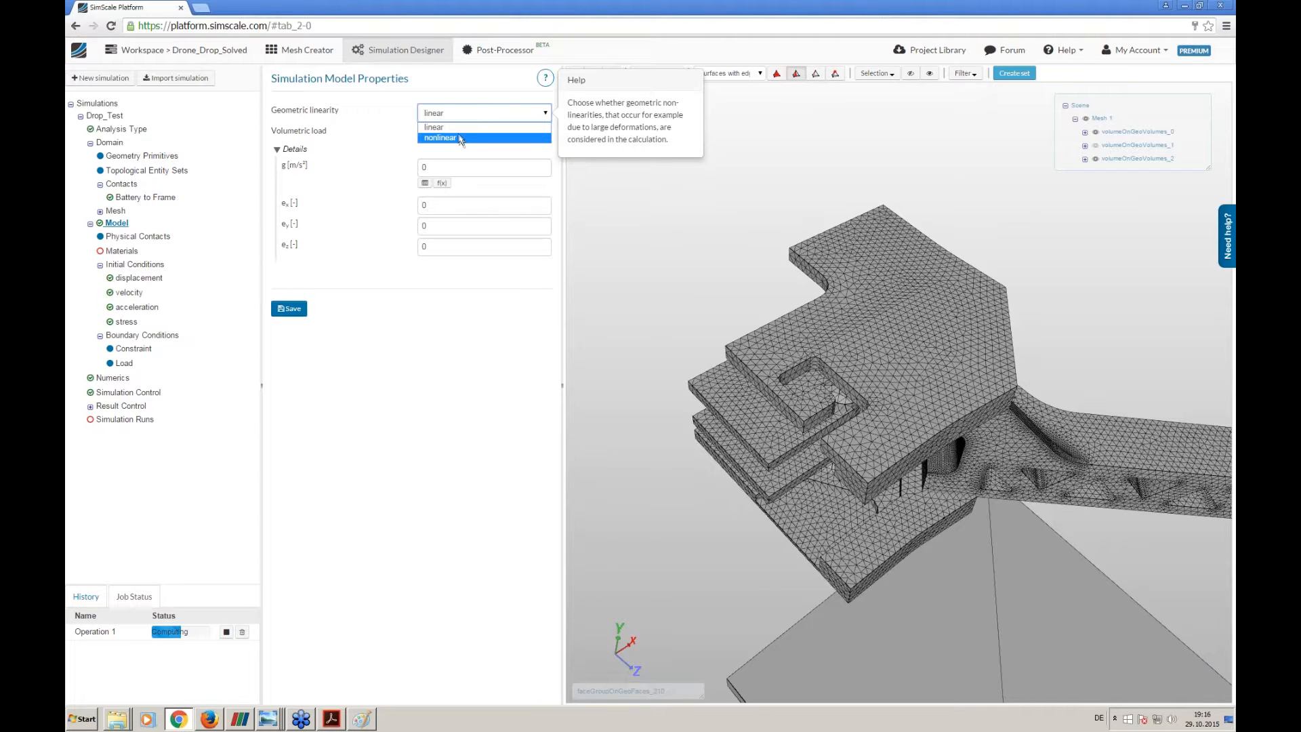
left_click(460, 139)
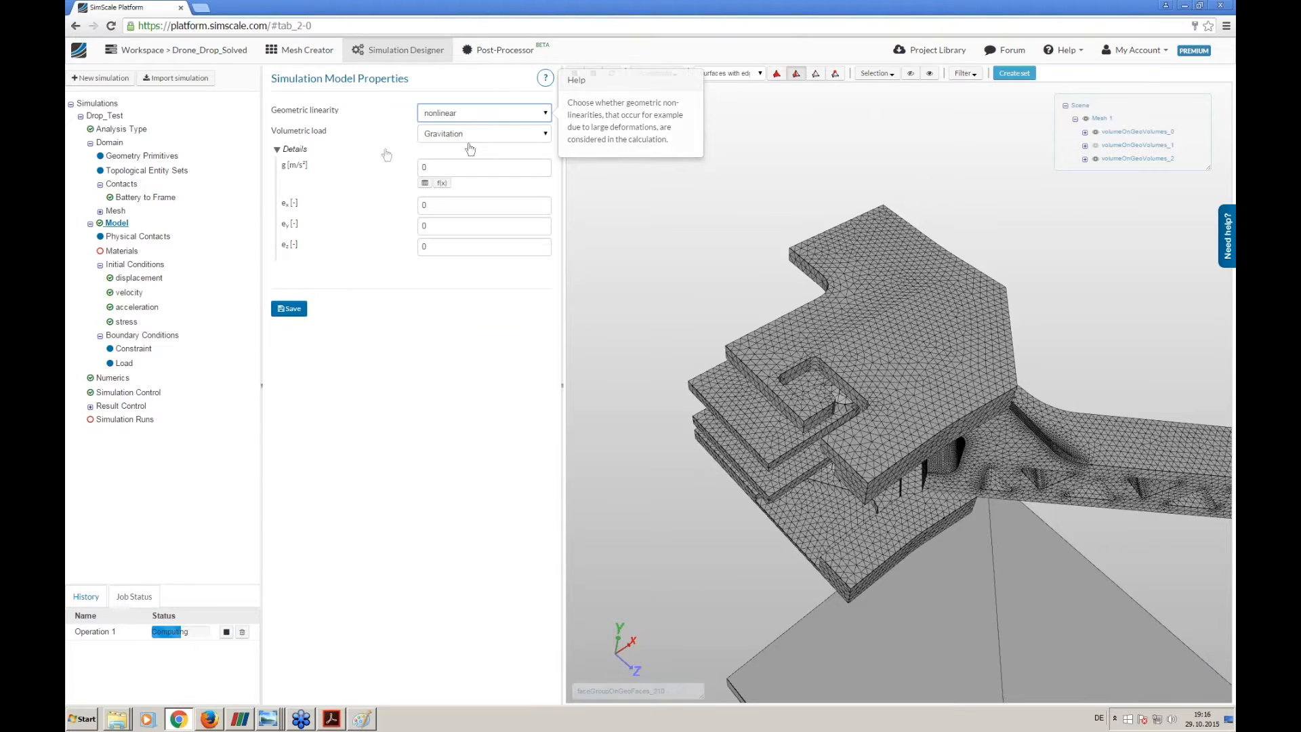
double_click(427, 168)
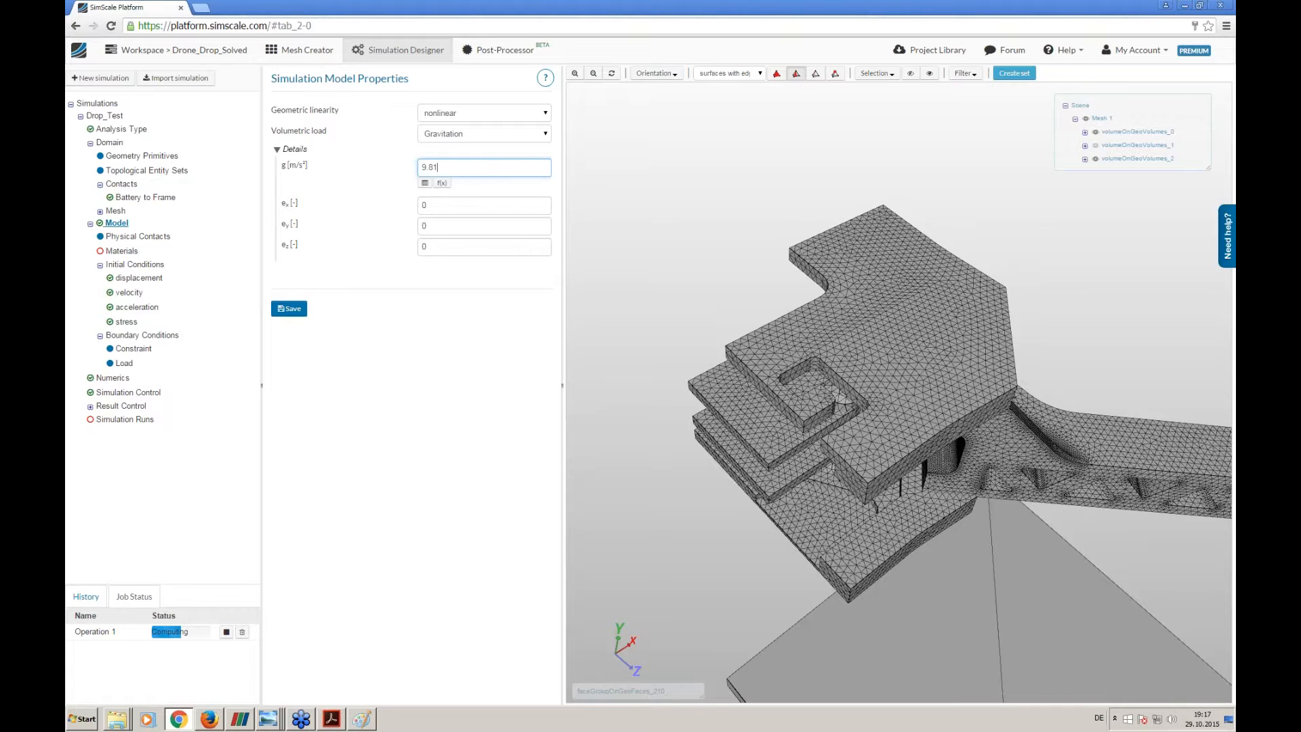
double_click(447, 168)
- Check the vertical axis in the viewer, enter the y component of the gravity direction and save the model properties
left_click(445, 228)
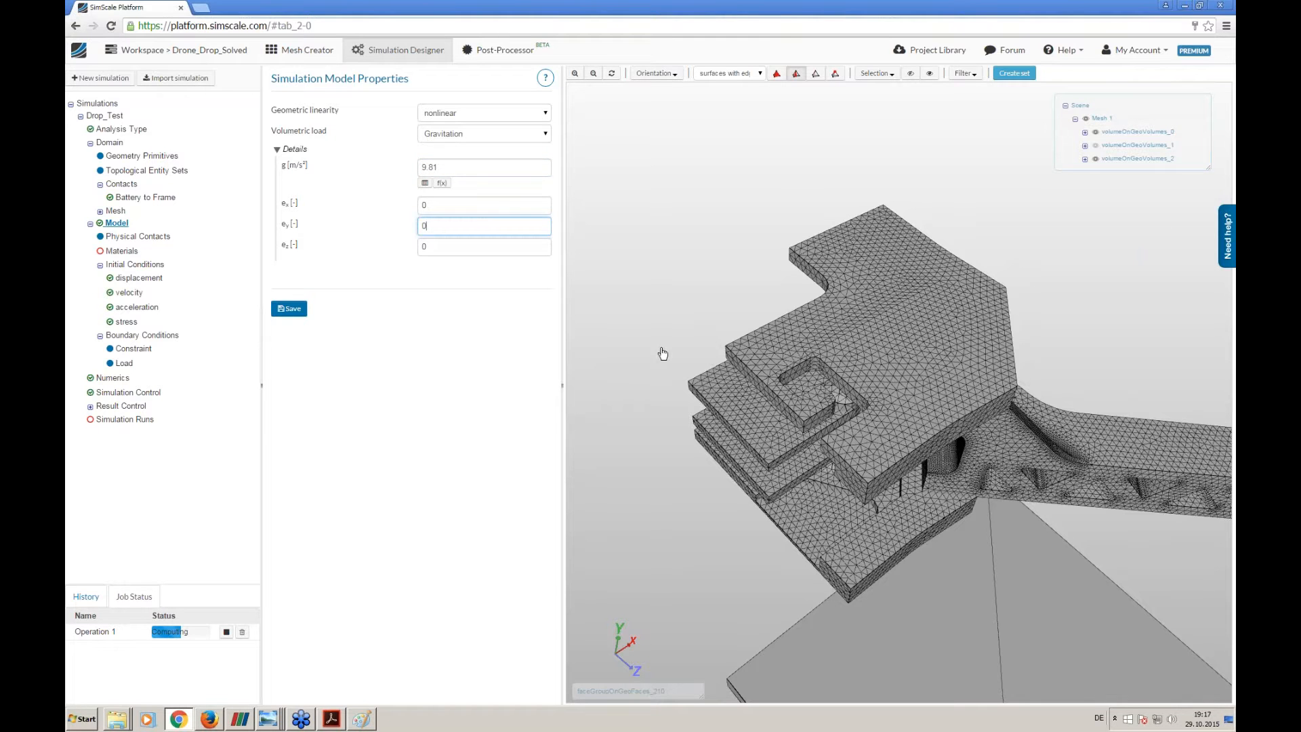
left_click_drag(663, 353, 667, 554)
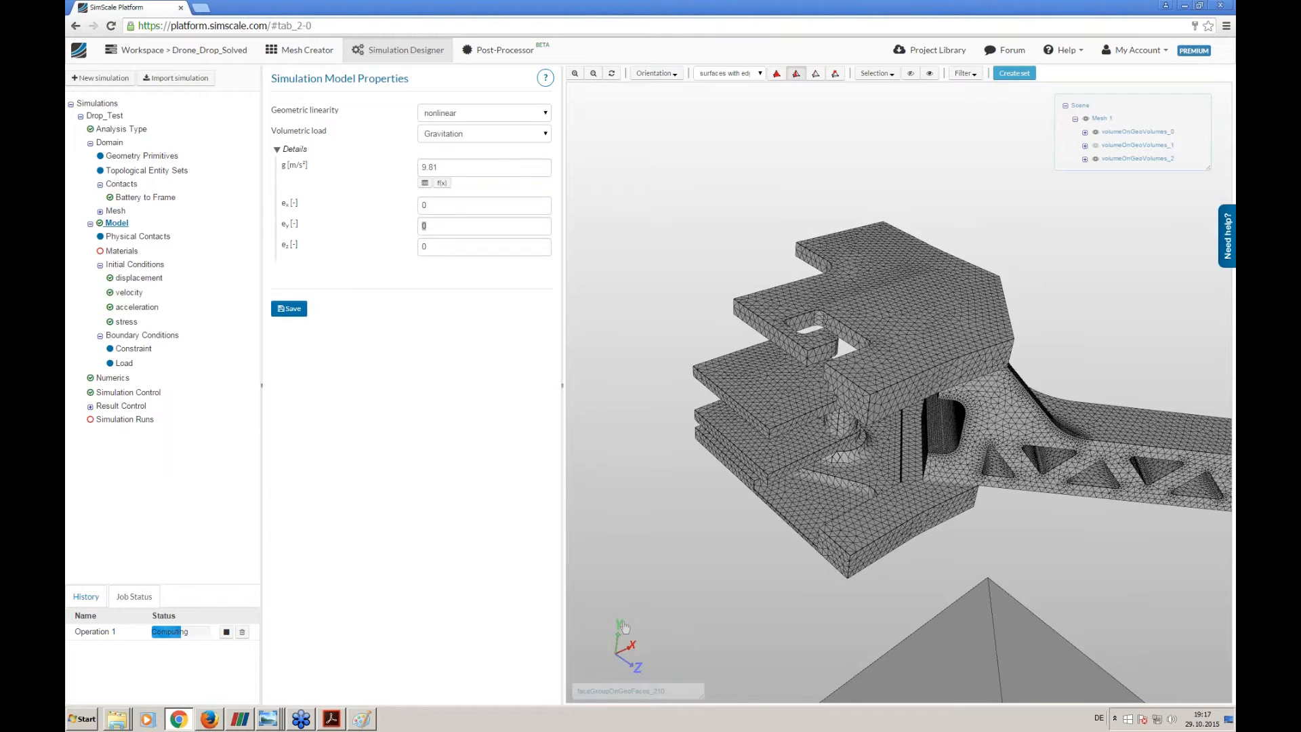
double_click(449, 229)
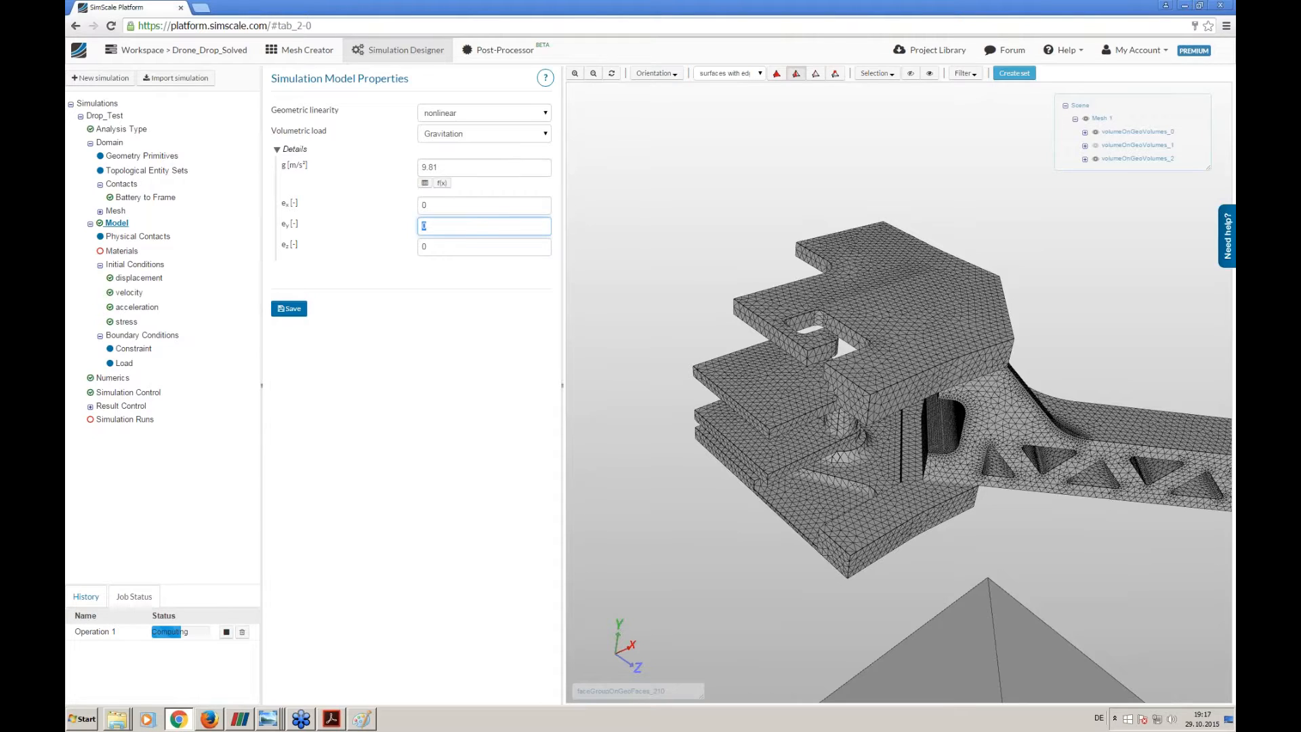
left_click(281, 309)
- Open the physical contacts settings and show the battery volume volumeOnGeoVolumes_1 again, viewing the whole drone arm above the floor
left_click(138, 238)
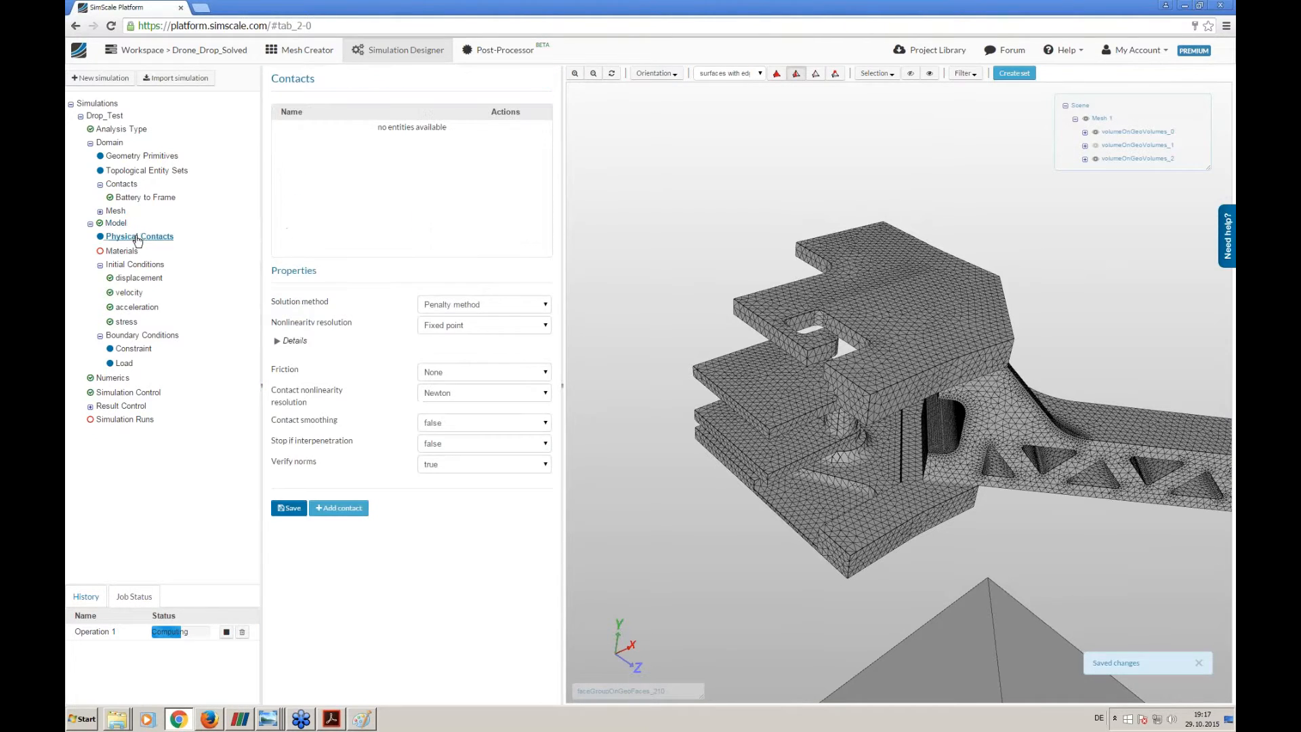
left_click_drag(711, 492, 692, 313)
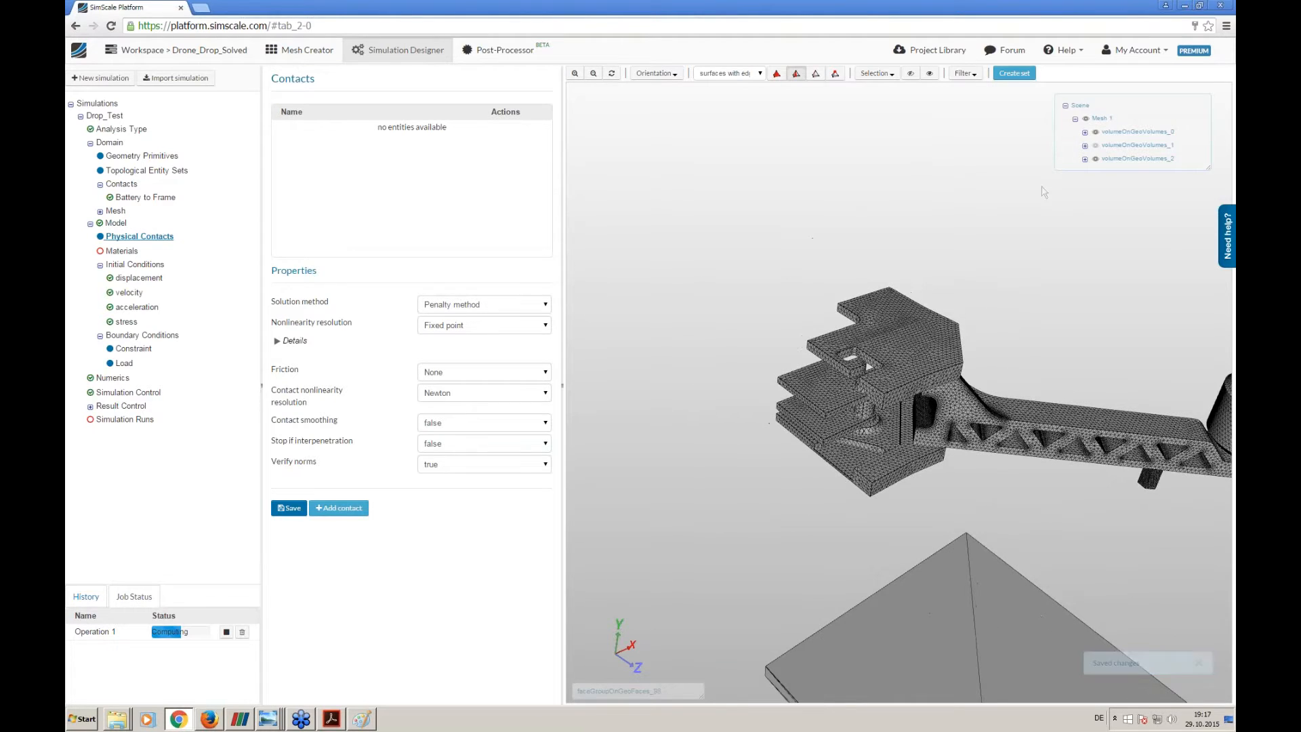
left_click(1095, 148)
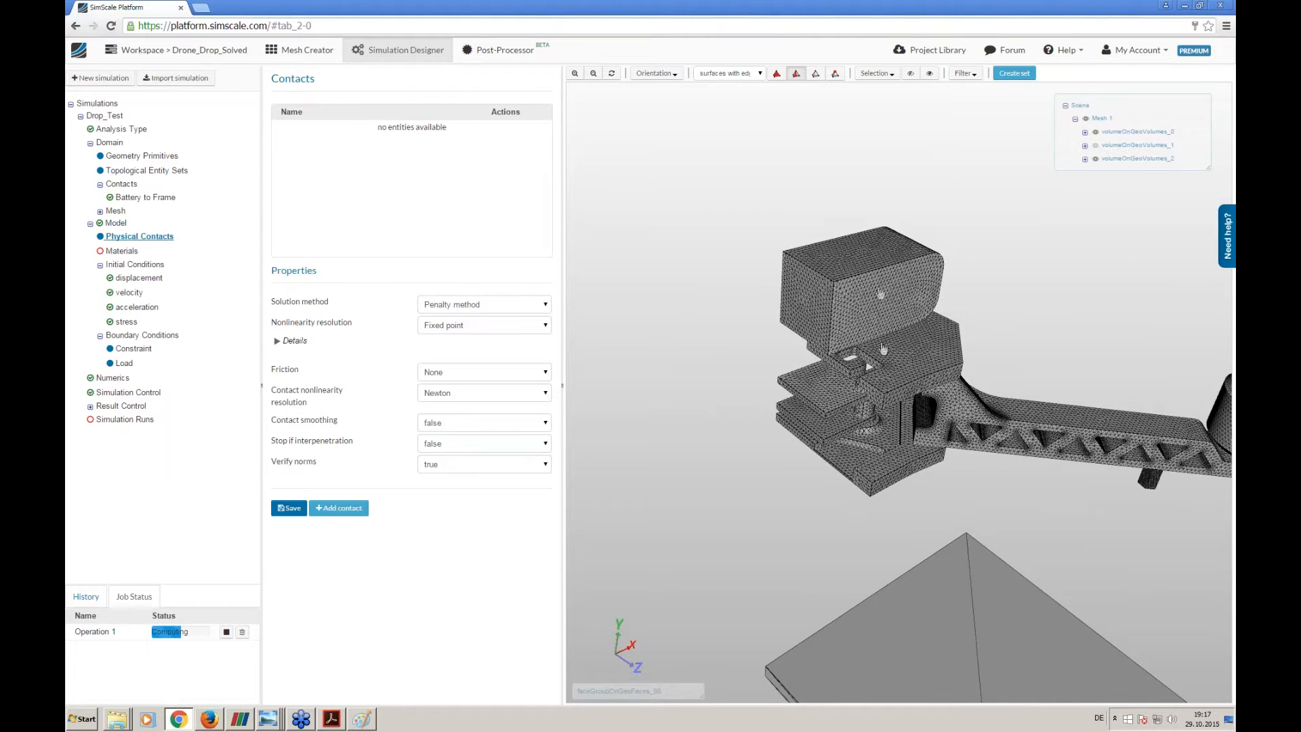
left_click_drag(838, 324, 646, 456)
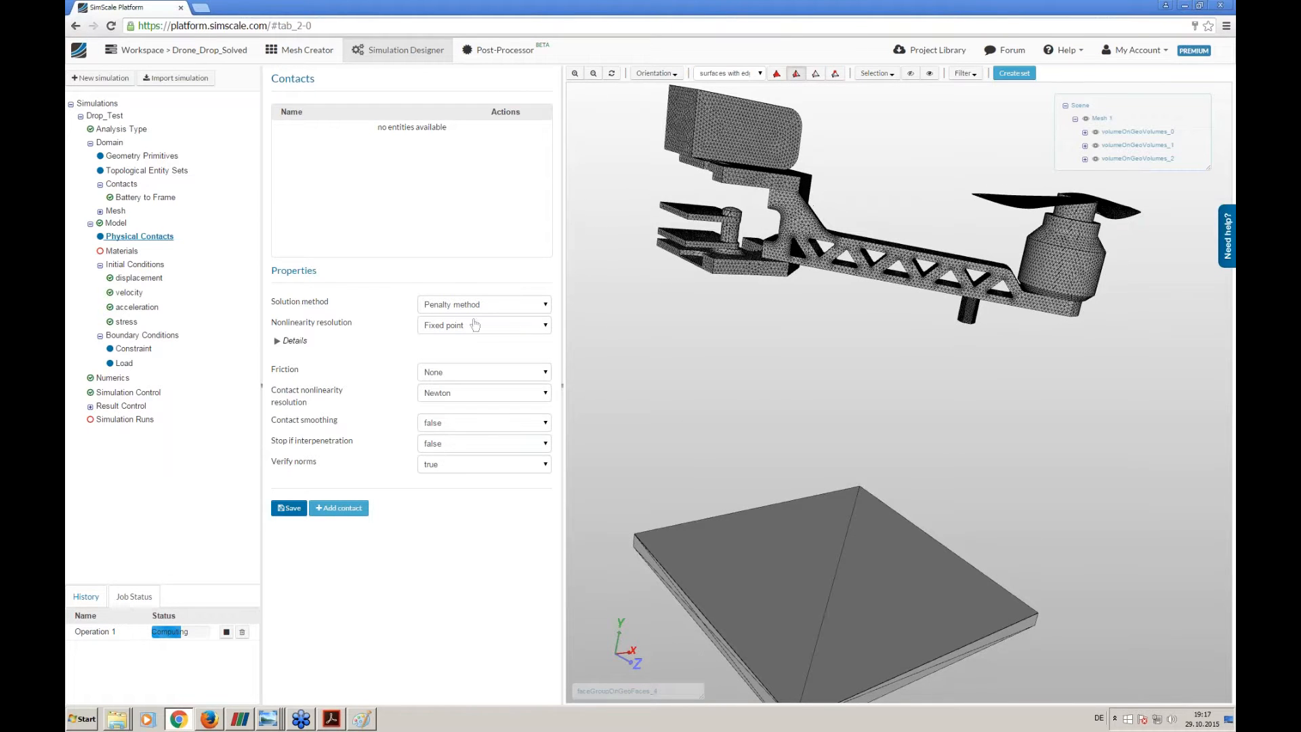
left_click_drag(716, 316, 880, 320)
left_click_drag(697, 293, 742, 332)
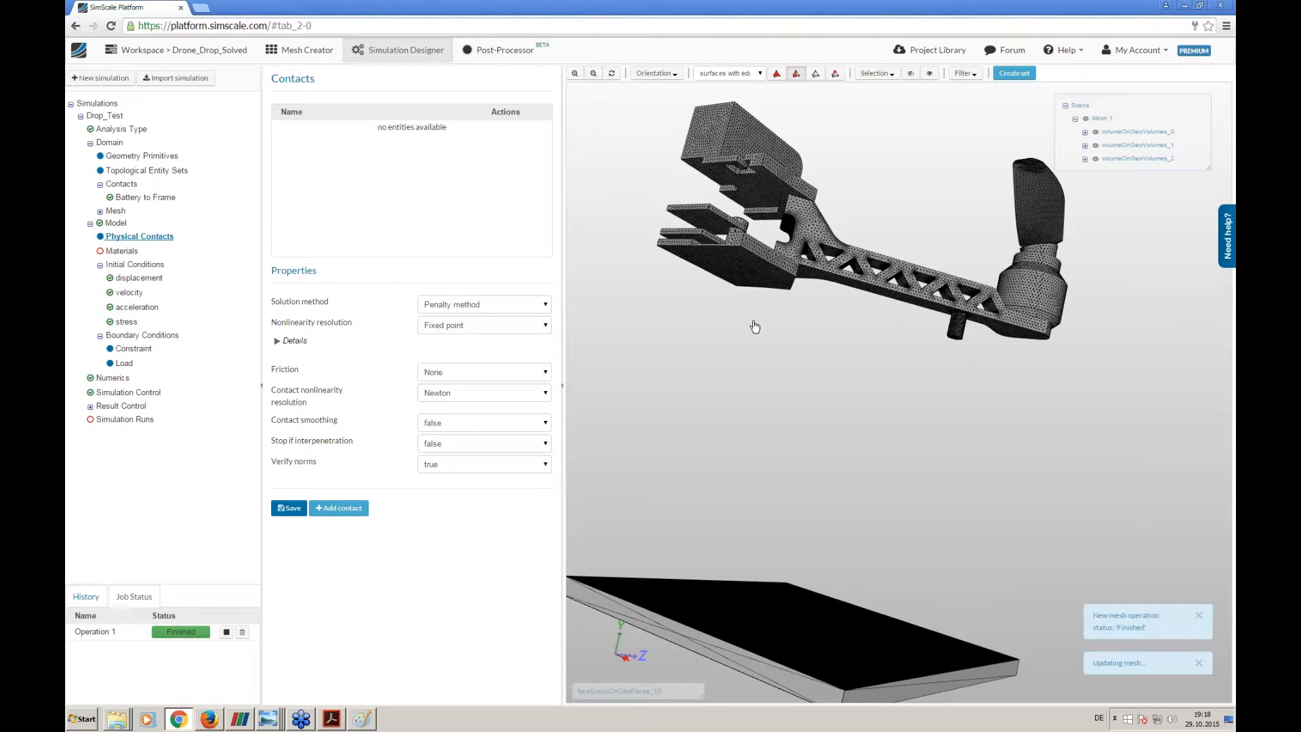
left_click_drag(724, 417, 700, 386)
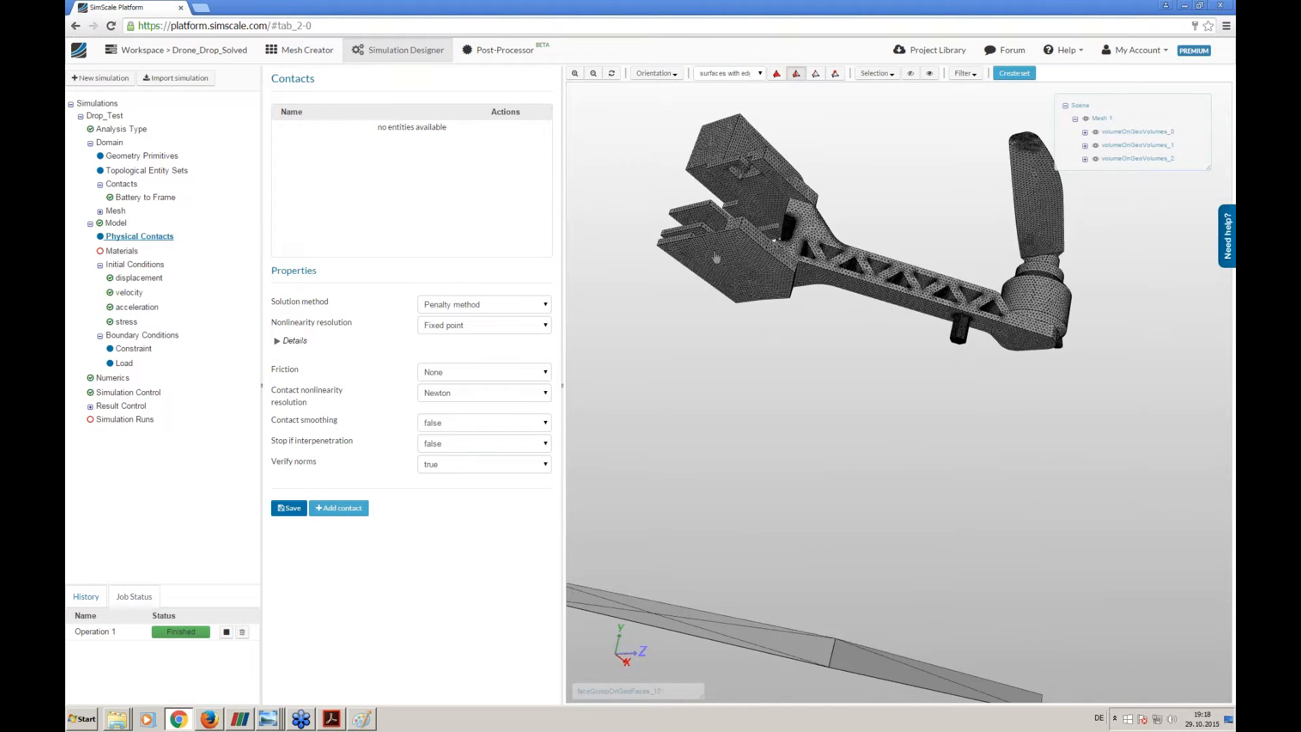
- Set the physical contacts' solution method to Augmented Lagrange and nonlinearity resolution to Newton, and save the settings
left_click(514, 305)
left_click(485, 316)
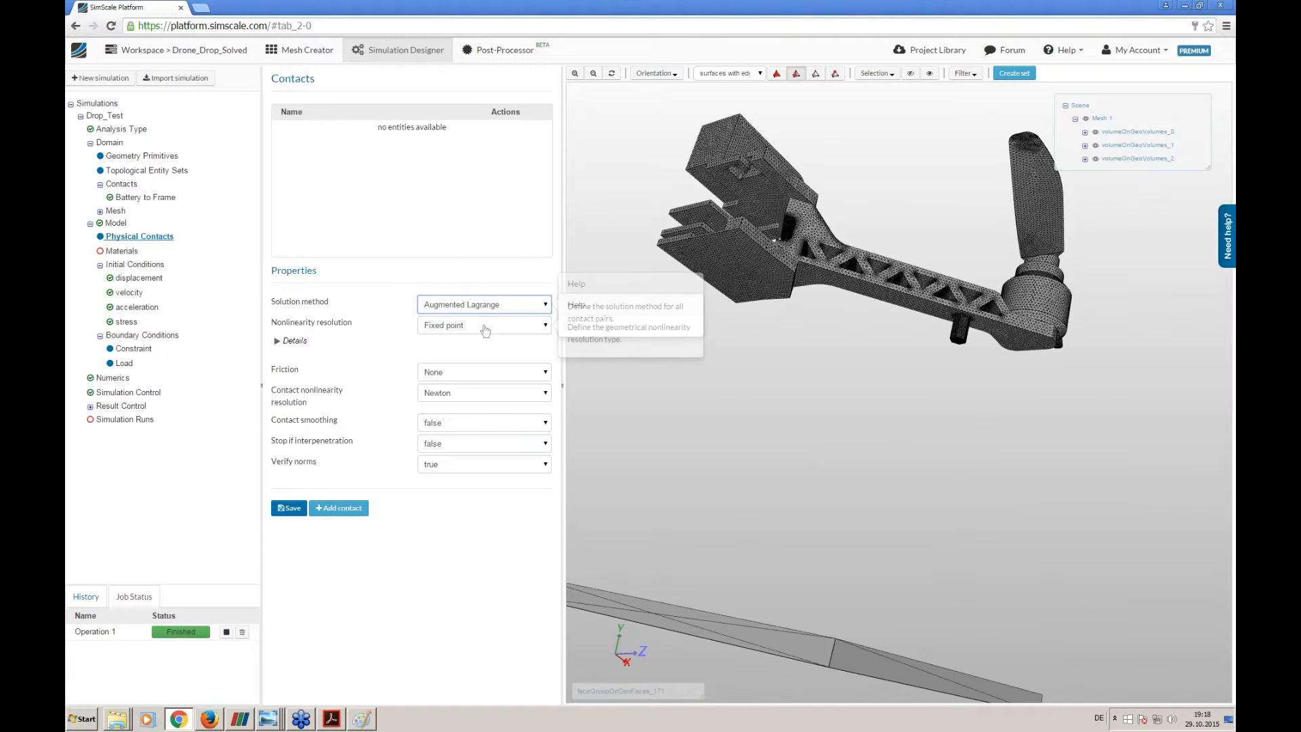
left_click(485, 326)
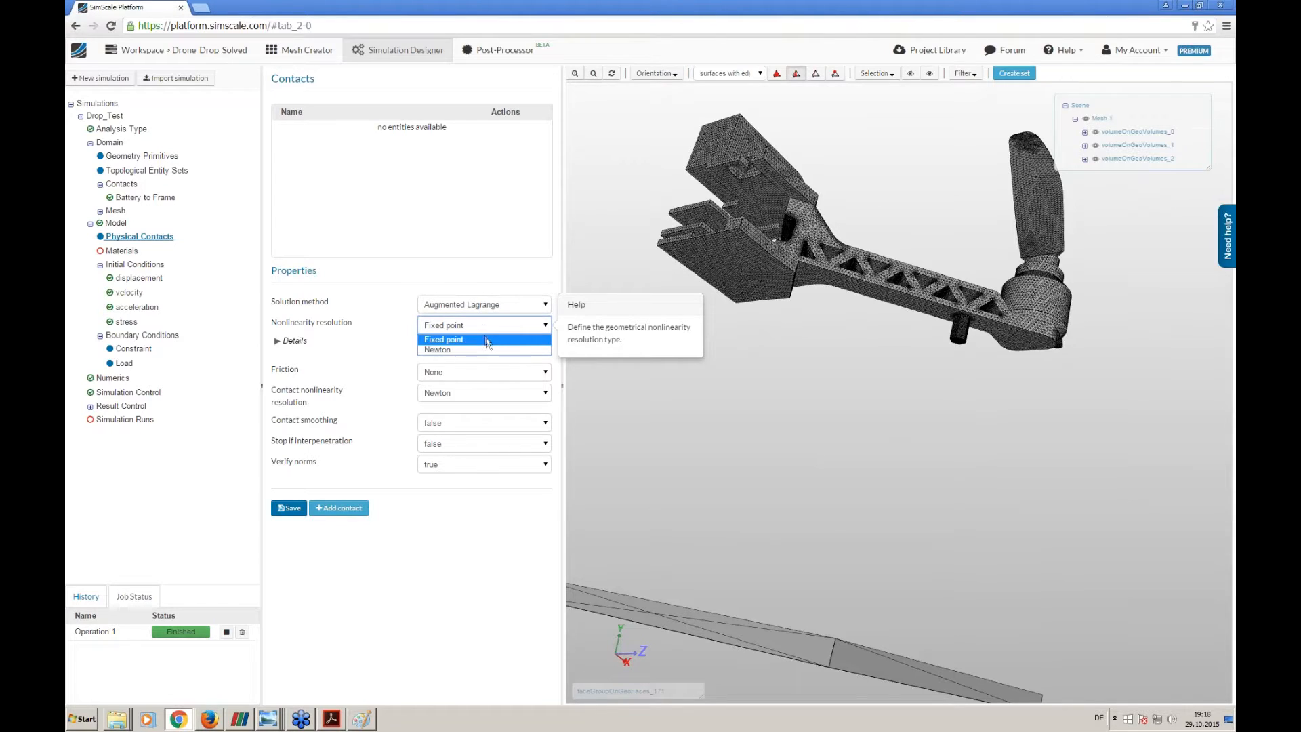
left_click(487, 350)
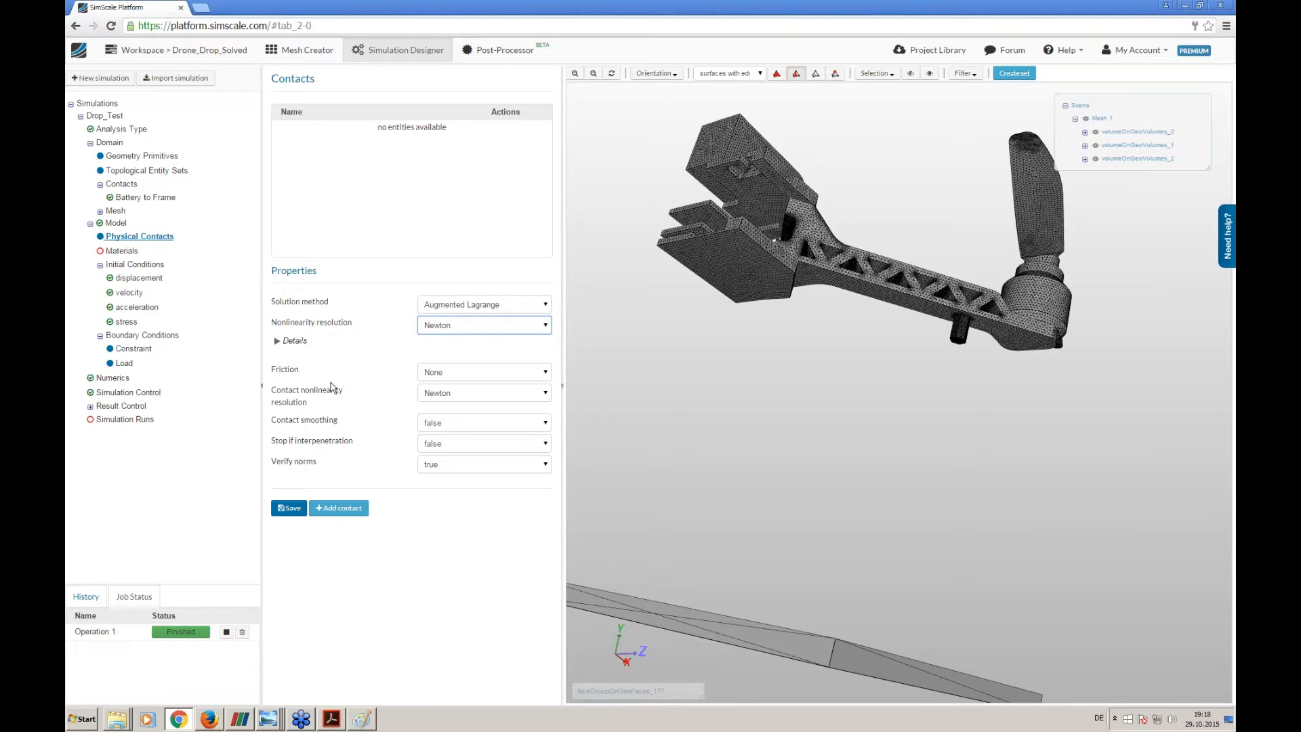
left_click(286, 510)
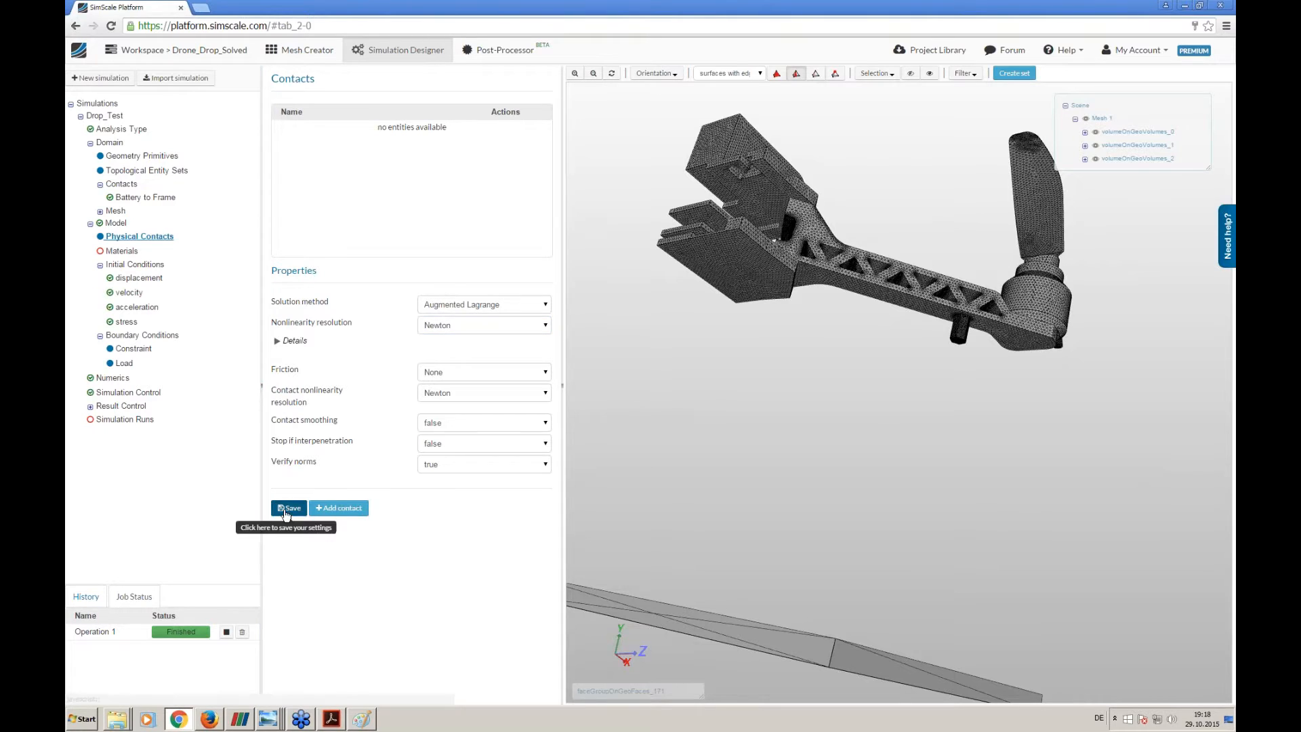
- Add a new physical contact to the Drop_Test model and open its settings
left_click(329, 511)
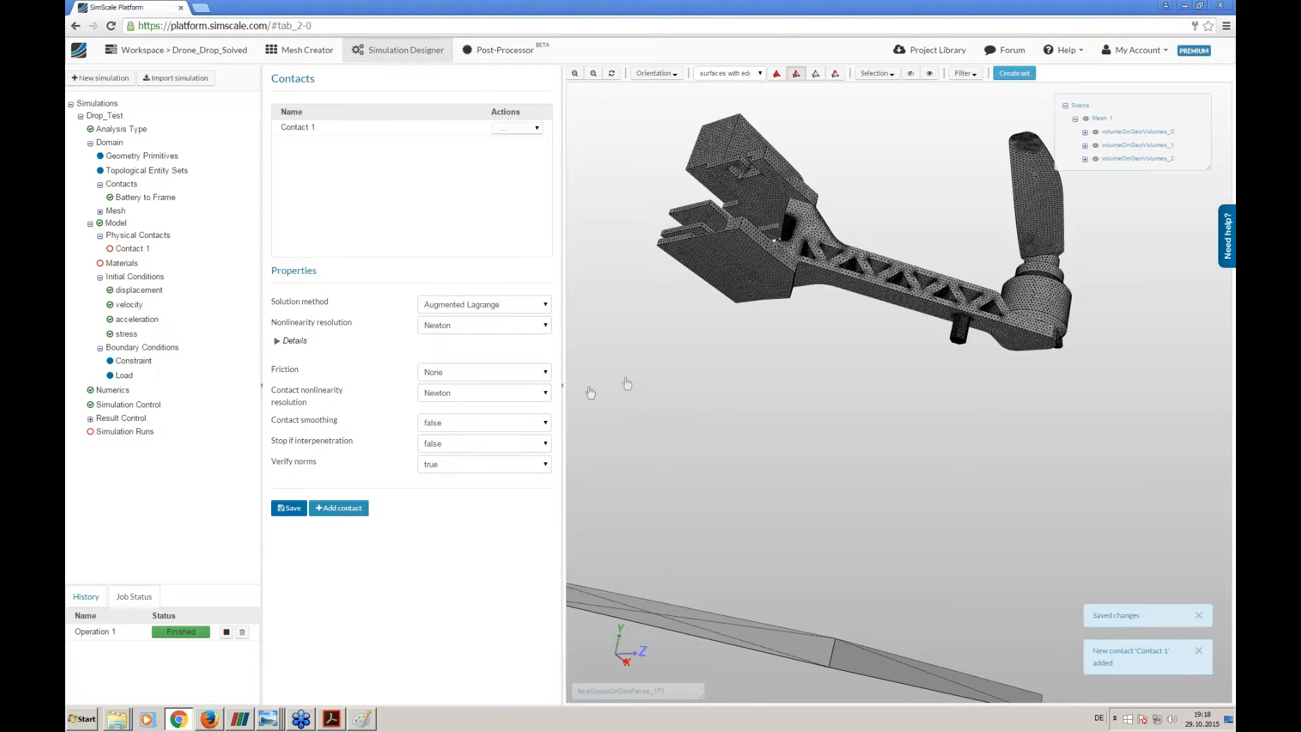
left_click_drag(648, 379, 645, 379)
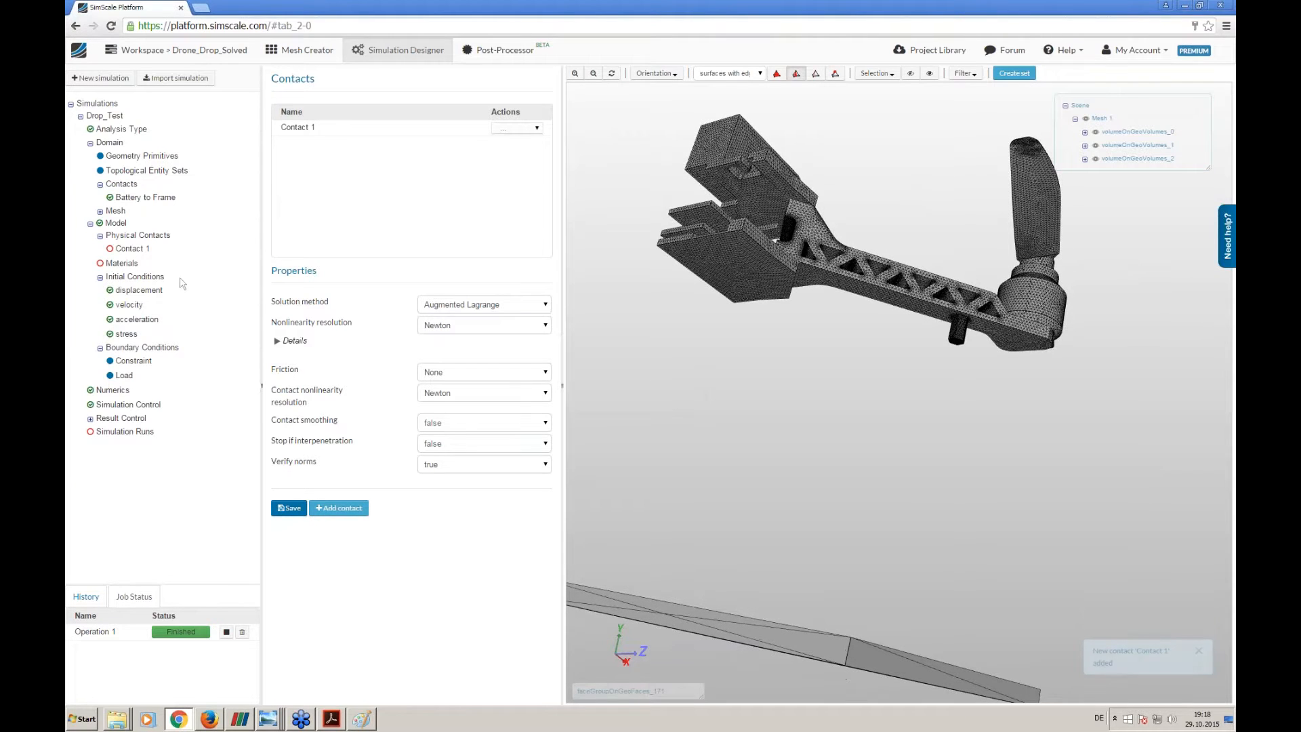
left_click(130, 249)
left_click(156, 237)
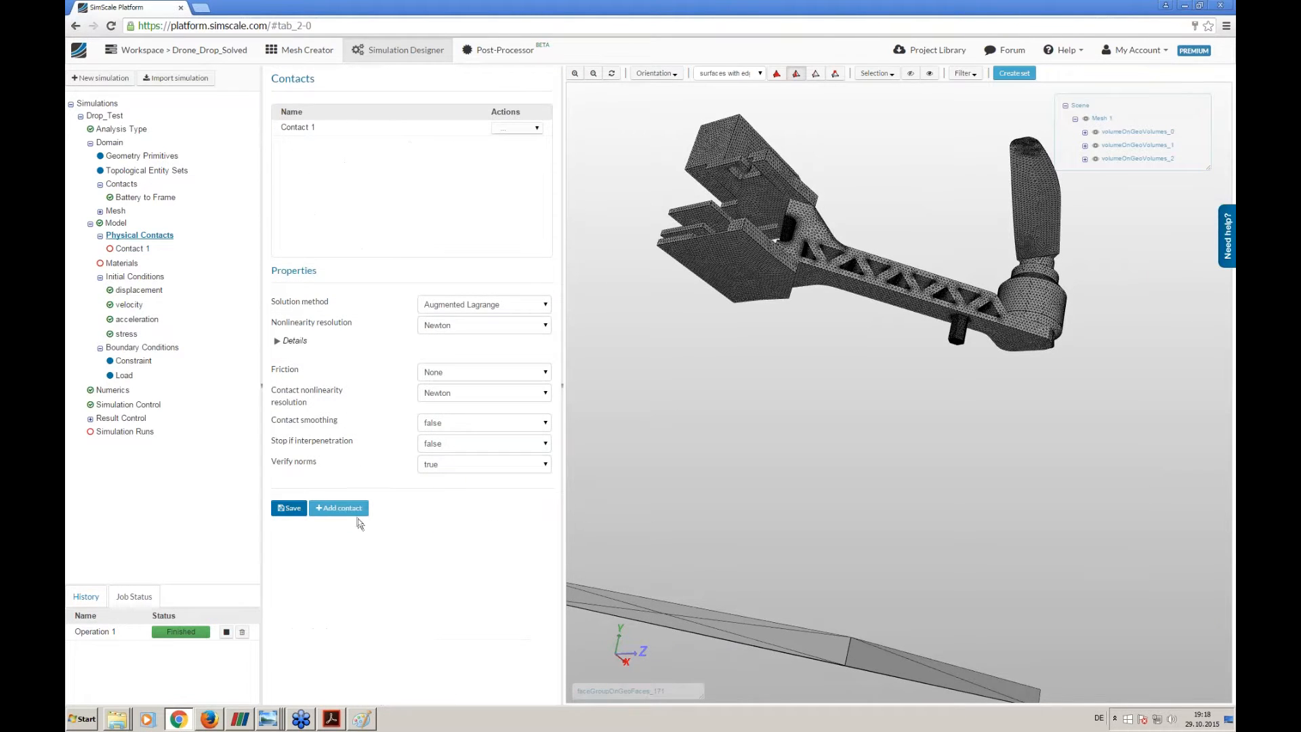
left_click(133, 250)
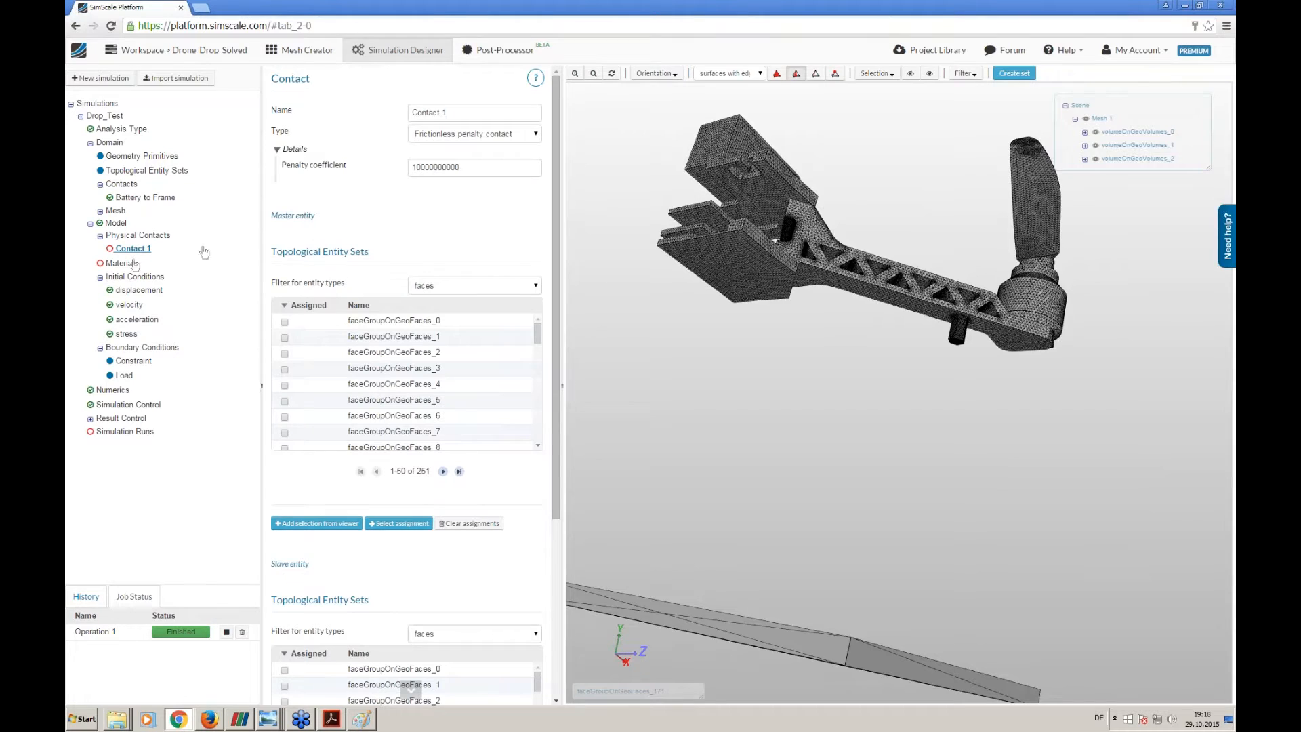
- Name the physical contact Drone to Floor and set its type to frictionless augmented Lagrange
triple_click(462, 112)
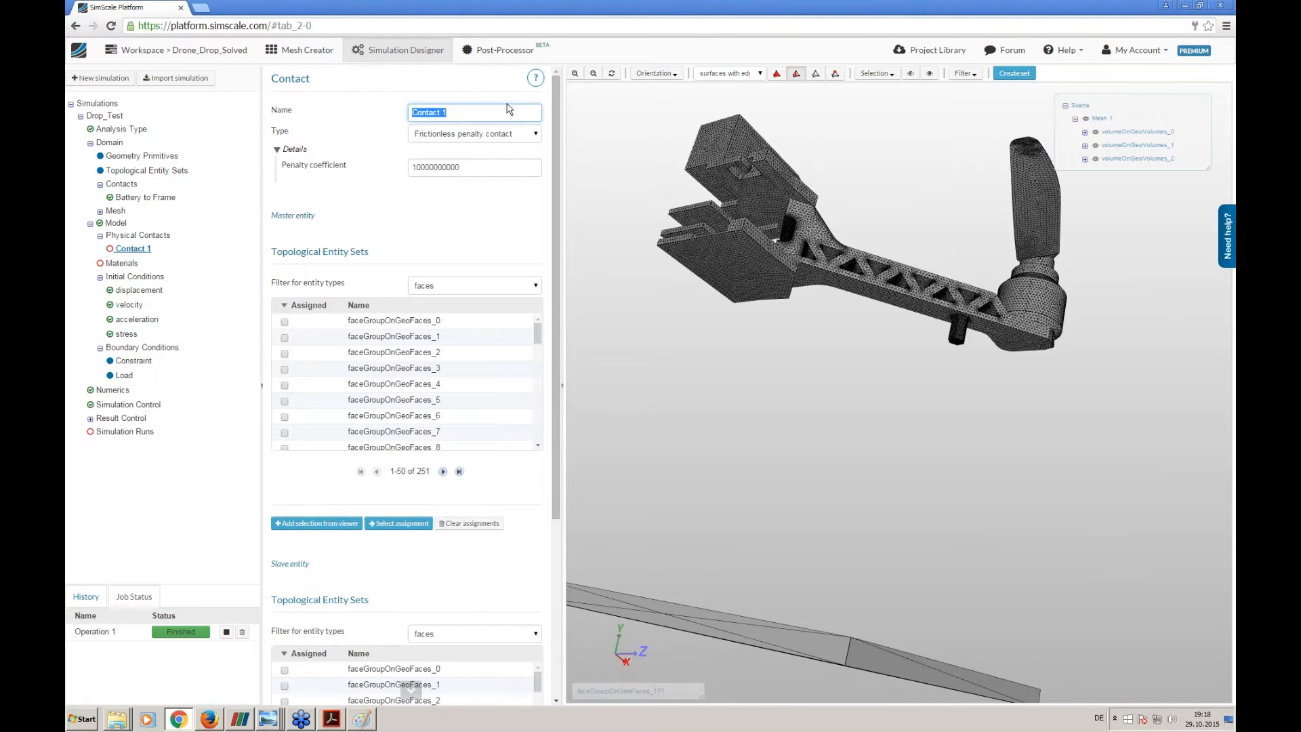
type("Dront")
left_click(478, 133)
left_click(487, 169)
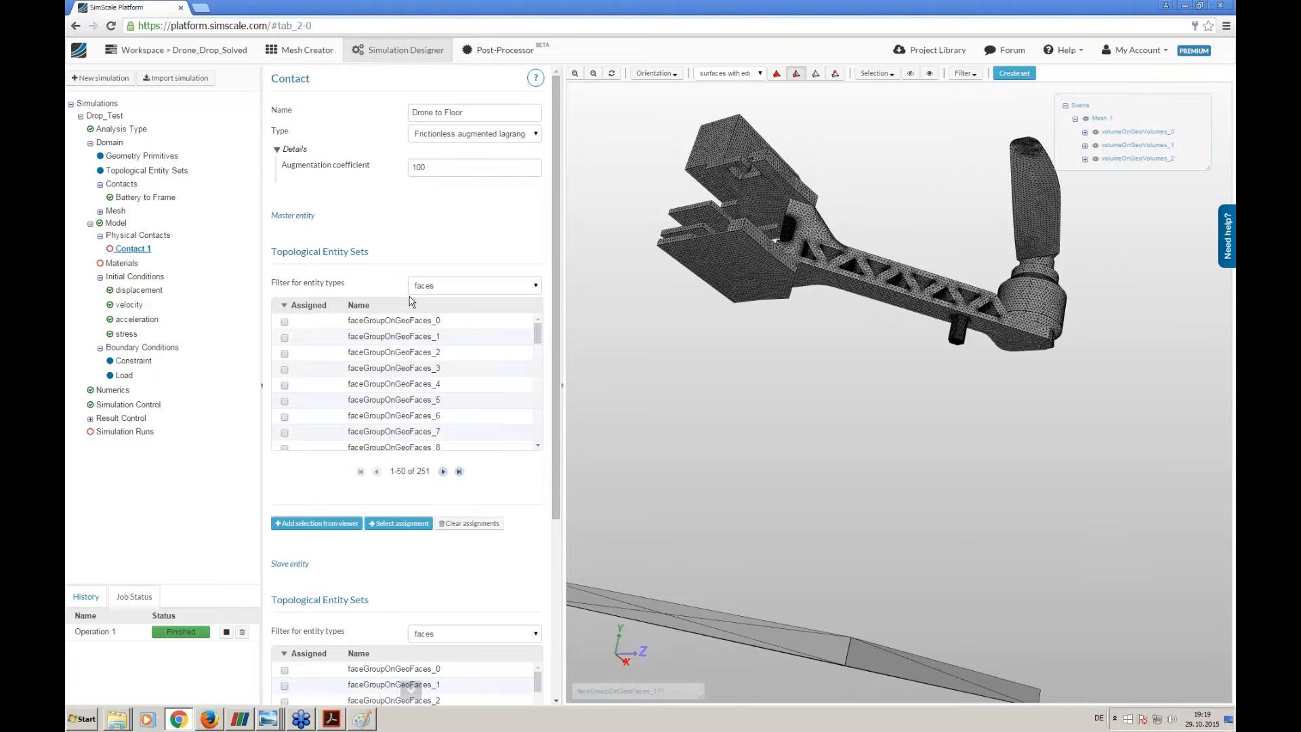
left_click_drag(850, 456, 846, 507)
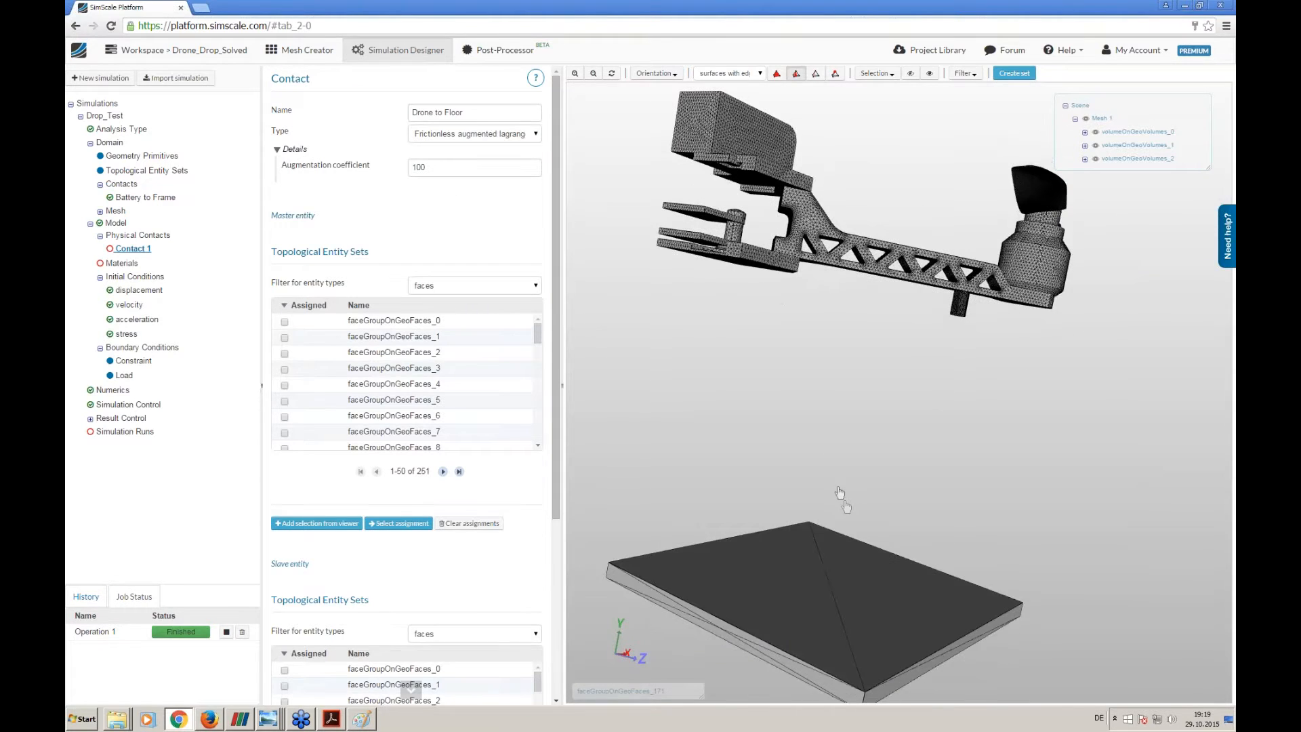
left_click_drag(658, 483, 655, 469)
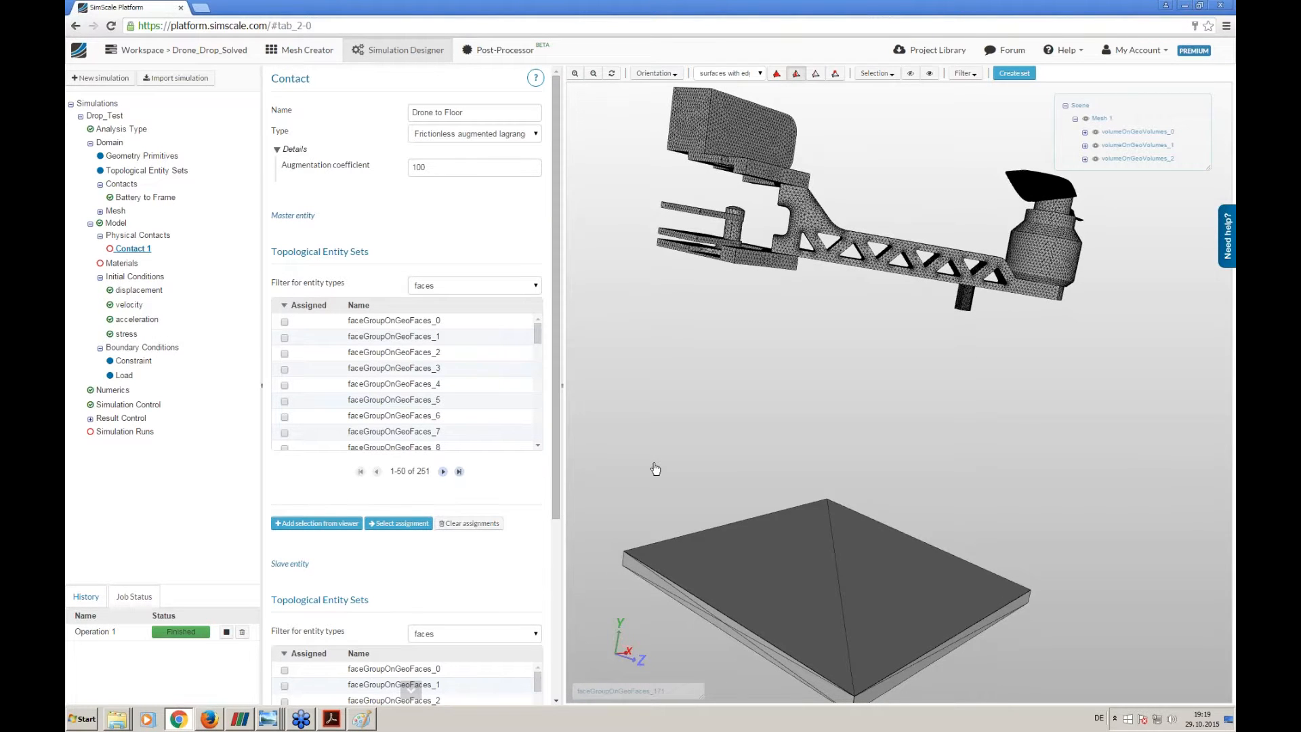
- Assign the floor plate's top face, faceGroupOnGeoFaces_5, as the master entity of the Drone to Floor contact
left_click_drag(696, 469, 666, 502)
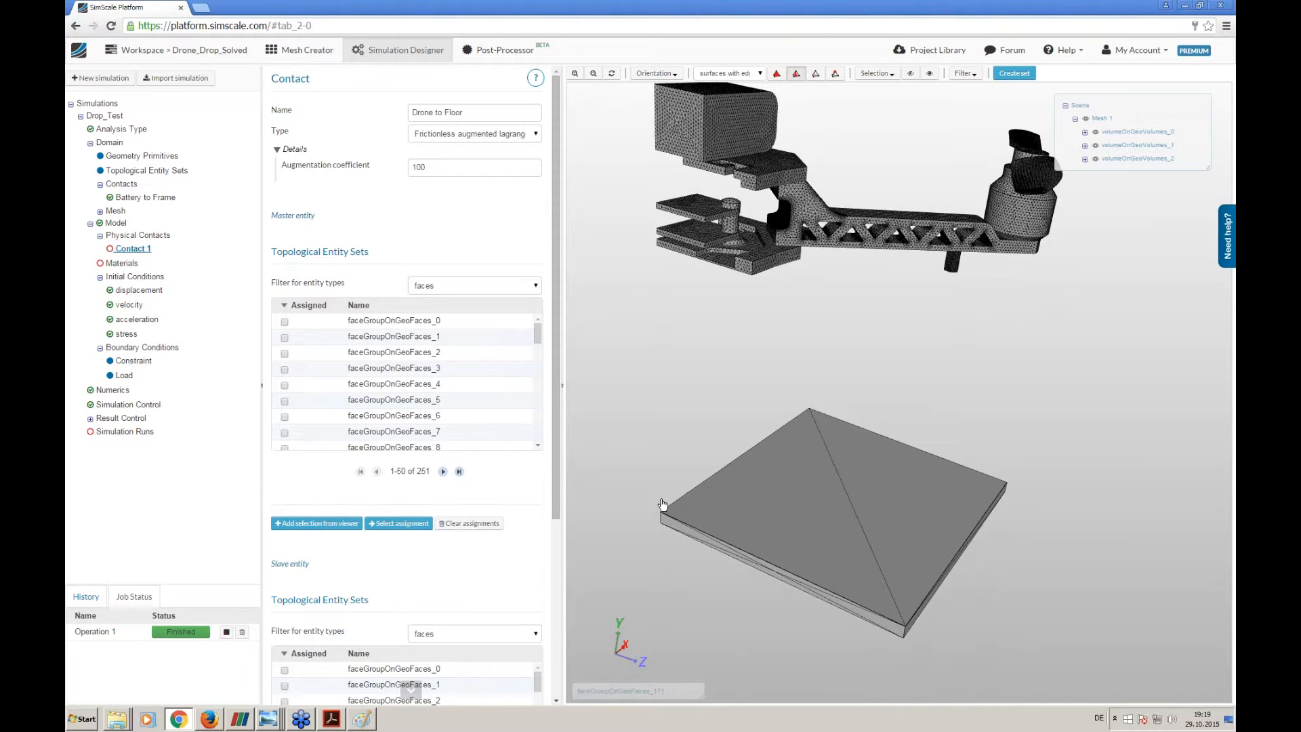
left_click_drag(710, 458, 702, 438)
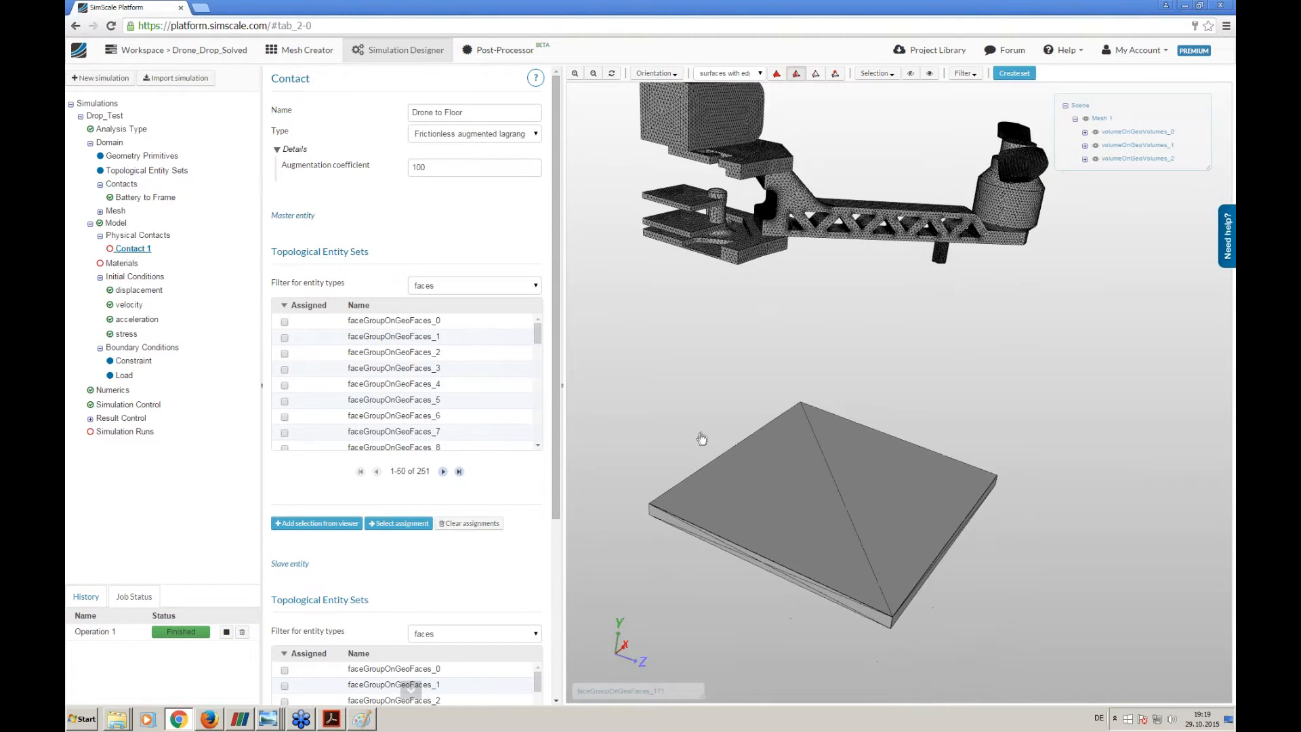
left_click_drag(806, 322, 754, 256)
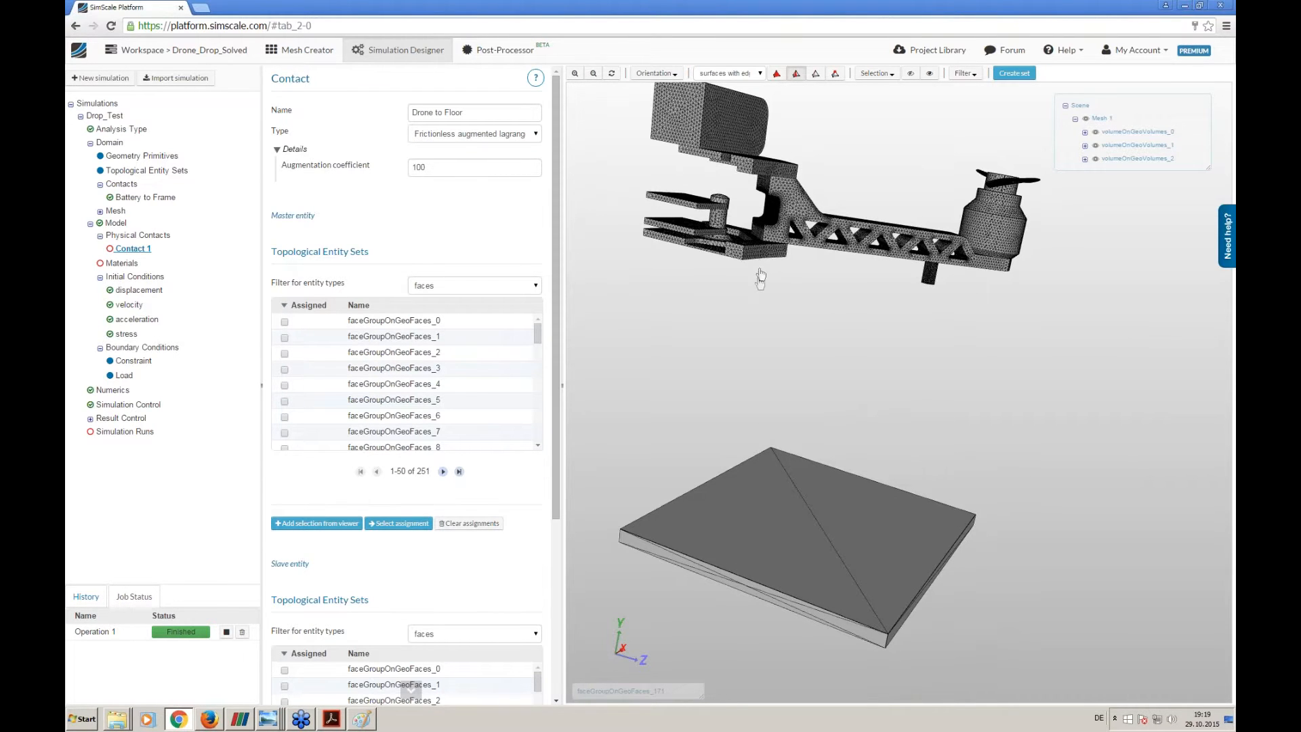
mouse_move(751, 405)
left_mouse_down()
mouse_move(720, 302)
mouse_move(741, 291)
mouse_move(744, 402)
left_mouse_up()
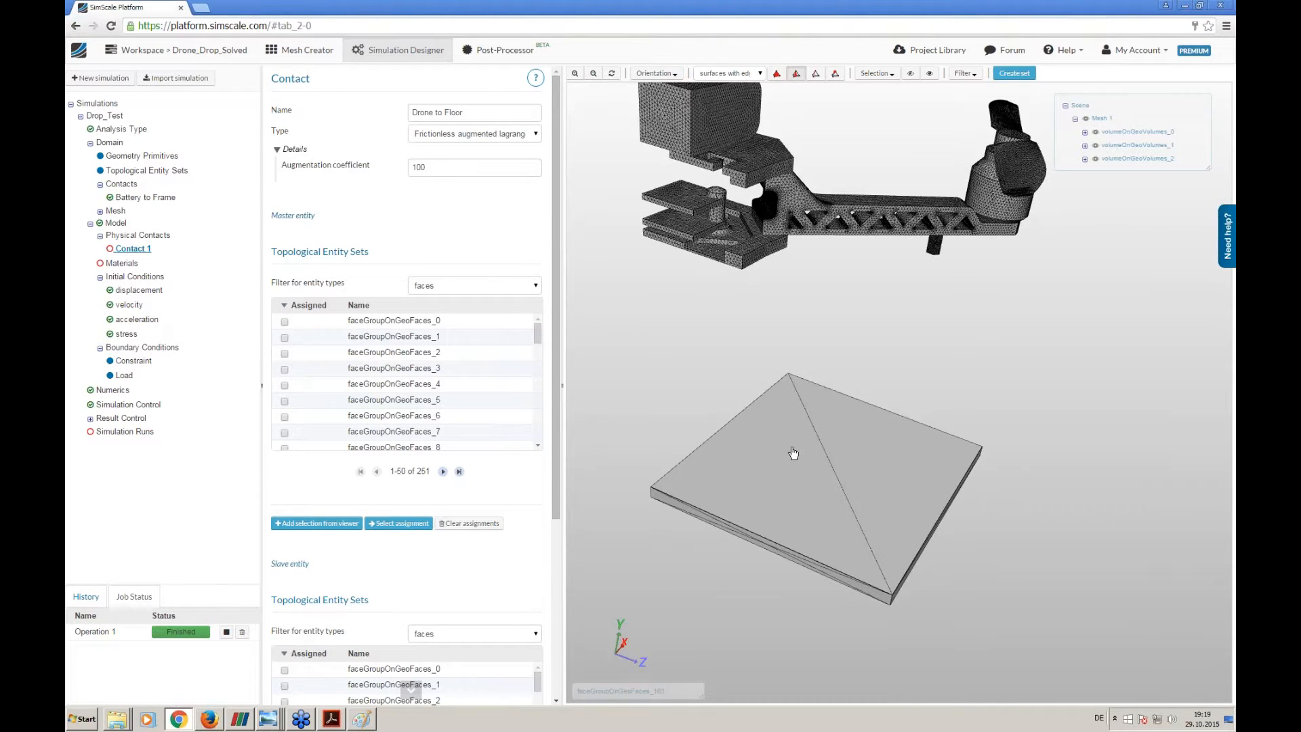
left_click(778, 480)
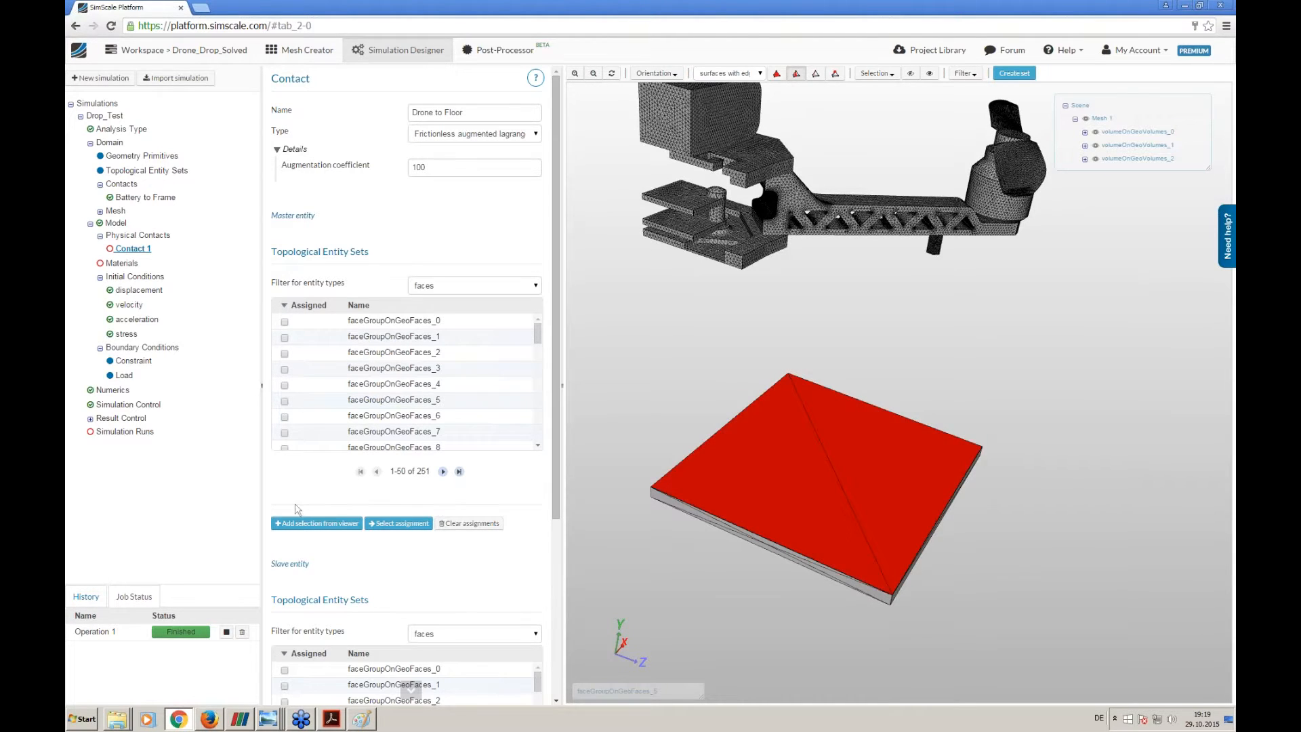
left_click(316, 523)
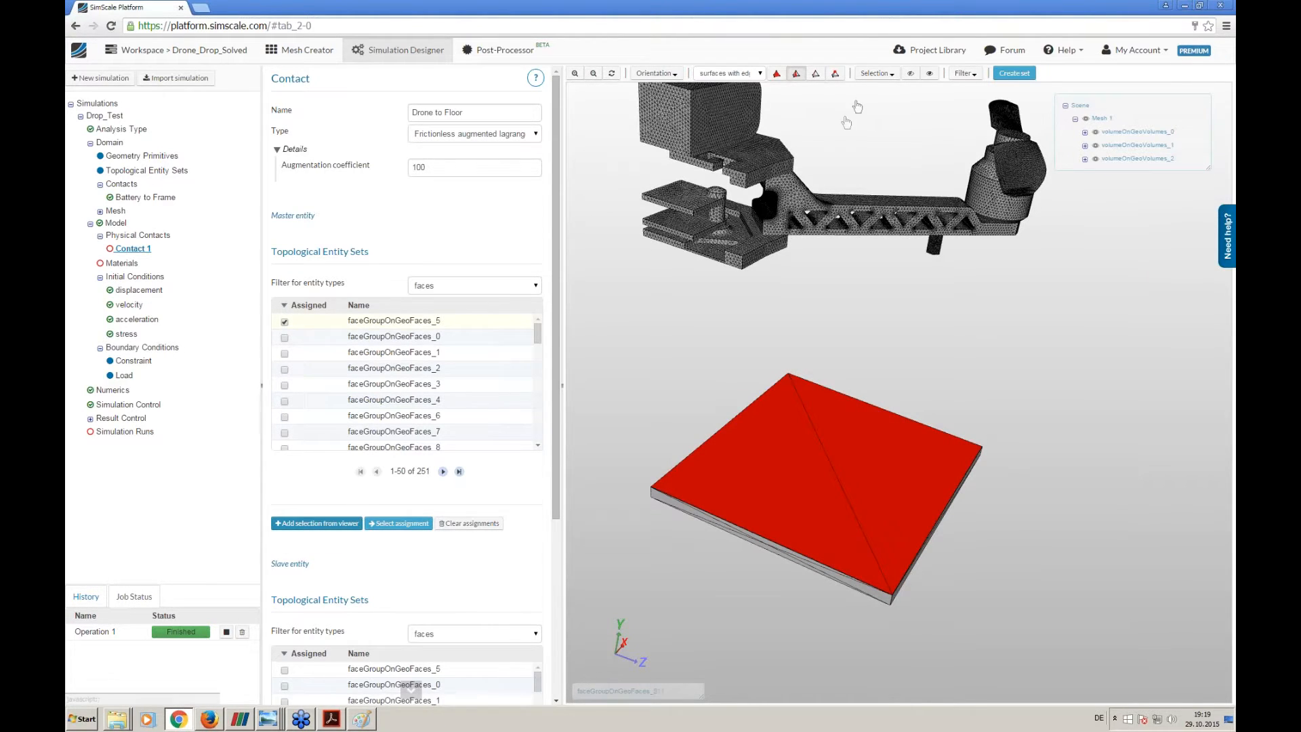
- Assign the undersides of the drone's bottom plate and landing peg, faceGroupOnGeoFaces_17 and faceGroupOnGeoFaces_171, as slave entities and save the contact
left_click(875, 75)
left_click(873, 107)
left_click_drag(733, 352, 773, 210)
left_click(683, 307)
left_click_drag(875, 419, 875, 400)
scroll(875, 400, "up", 5)
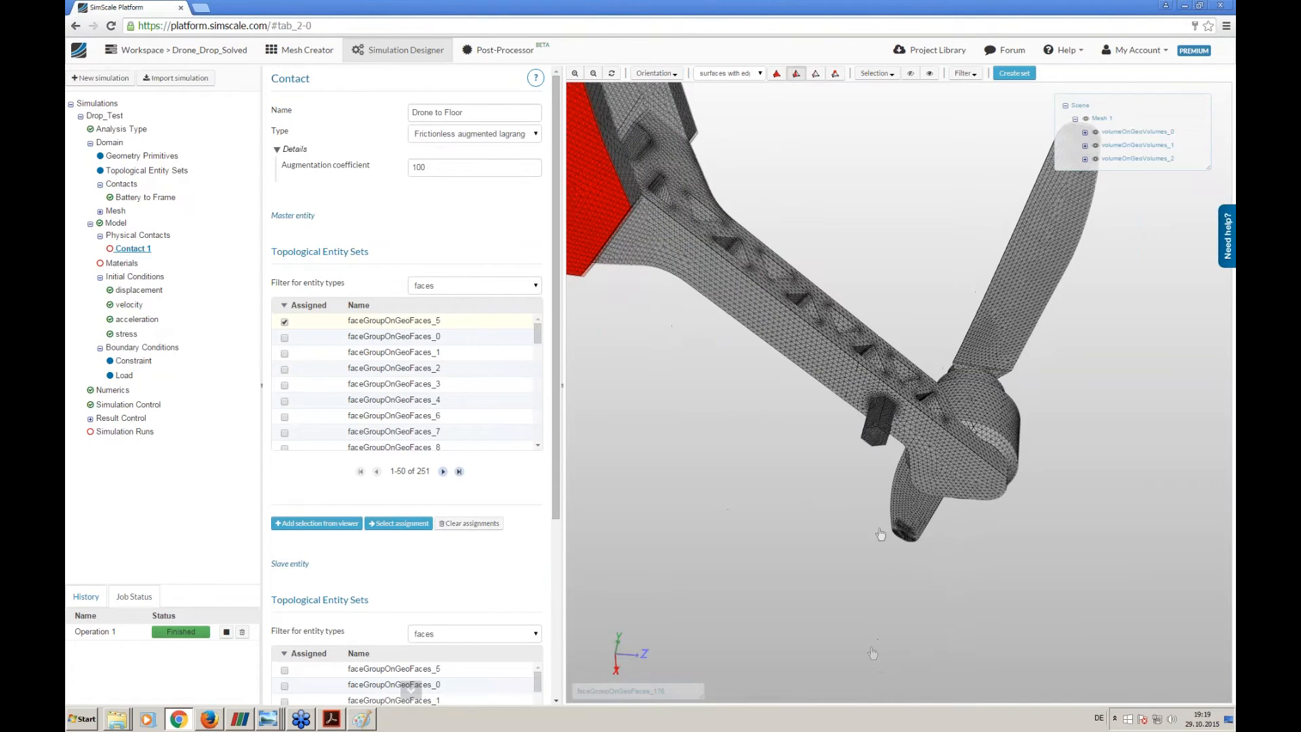
left_click(873, 444)
scroll(873, 445, "down", 5)
scroll(557, 608, "down", 1)
scroll(559, 608, "down", 4)
left_click(322, 616)
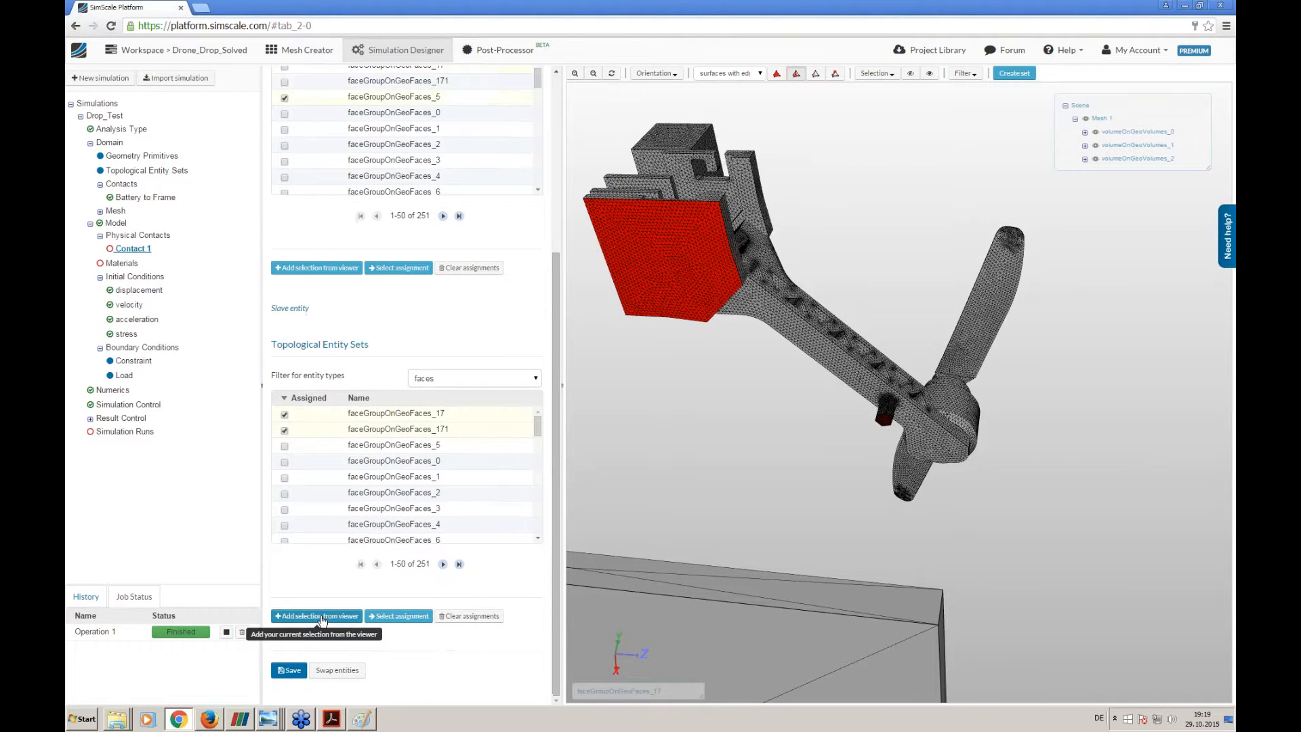
left_click(289, 671)
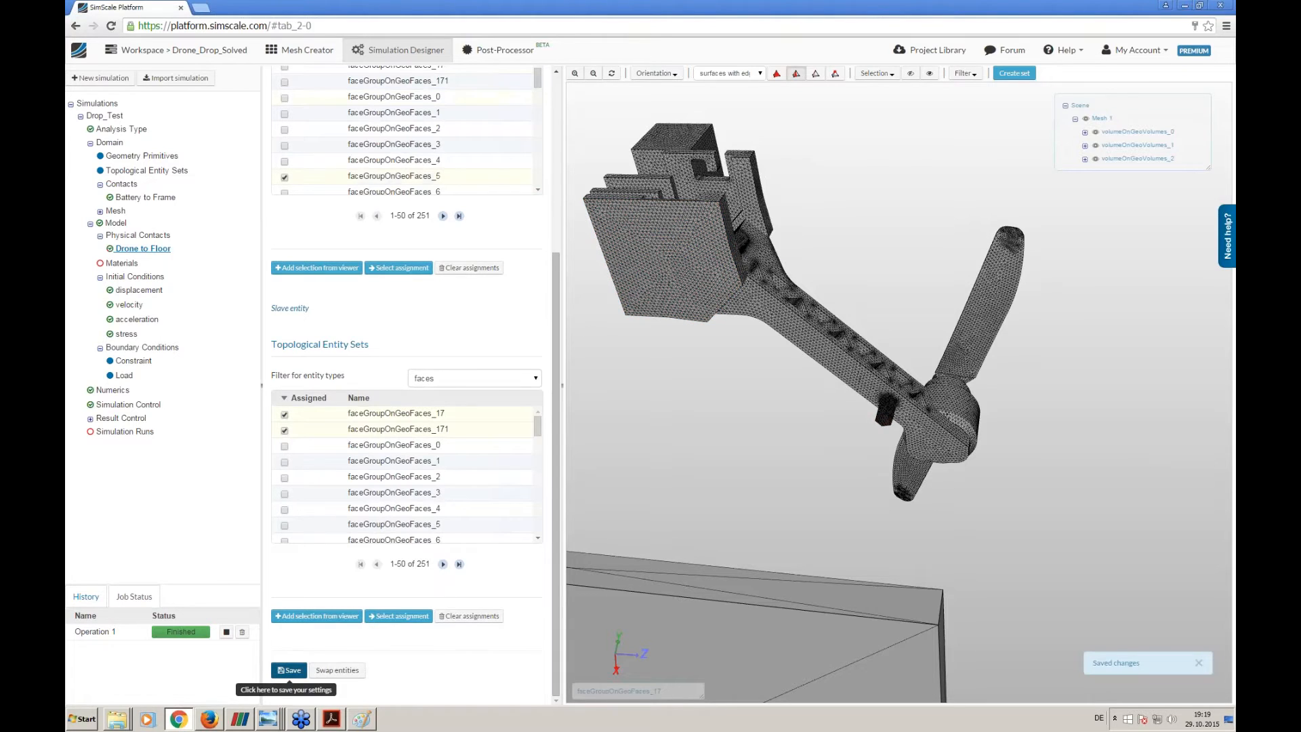
- Add a new material to the Drop_Test model and name it ABS
left_click(118, 263)
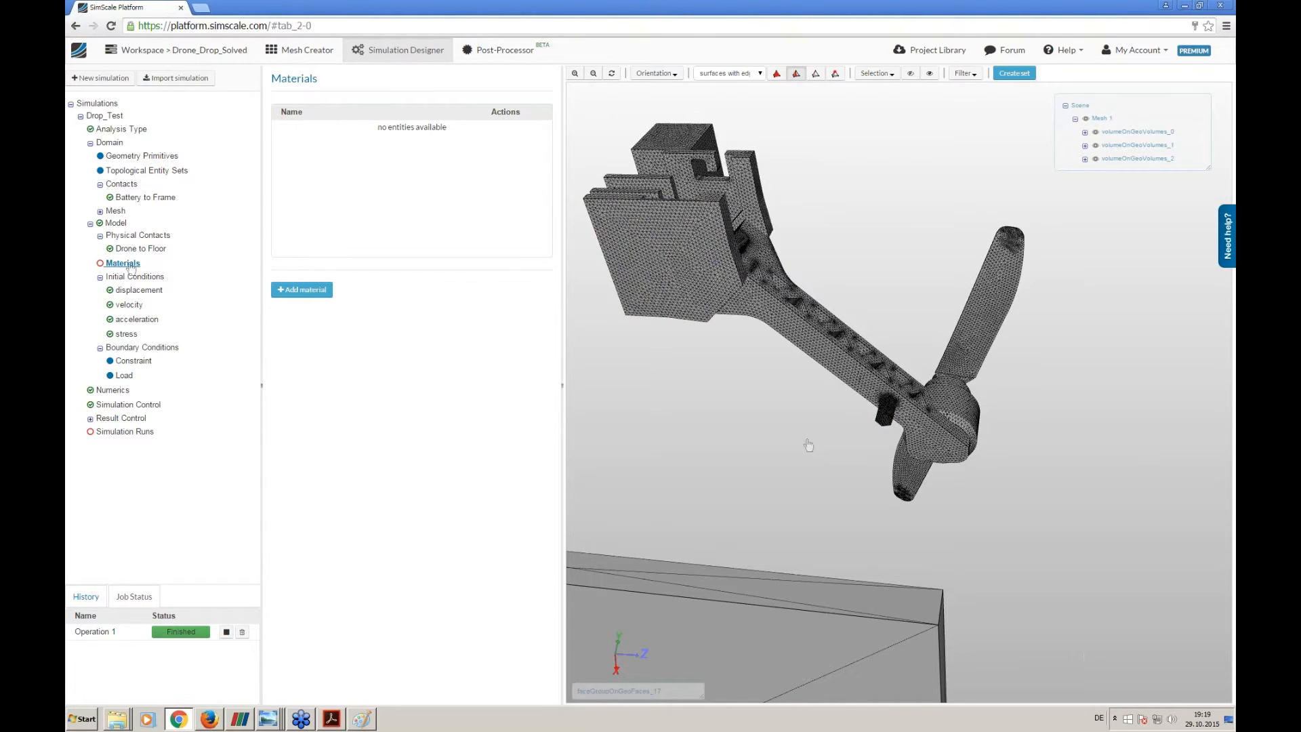
left_click_drag(769, 450, 706, 421)
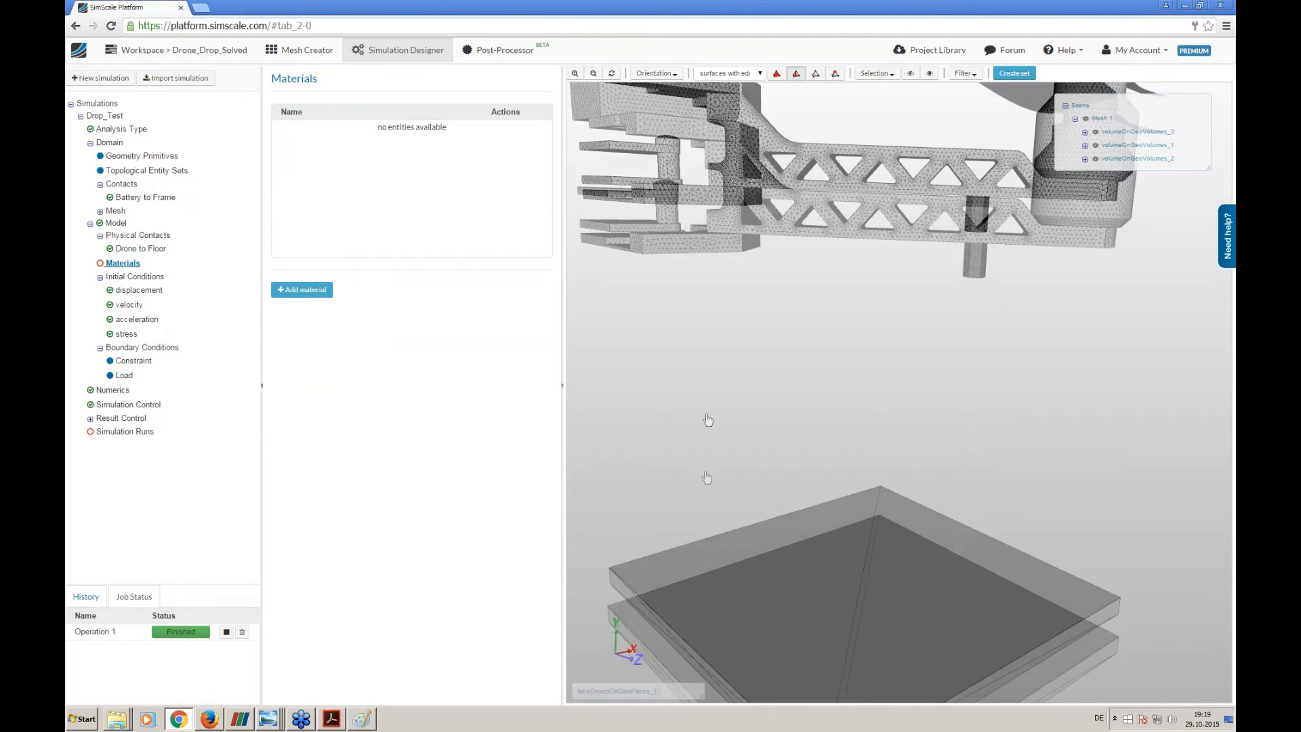
left_click(296, 291)
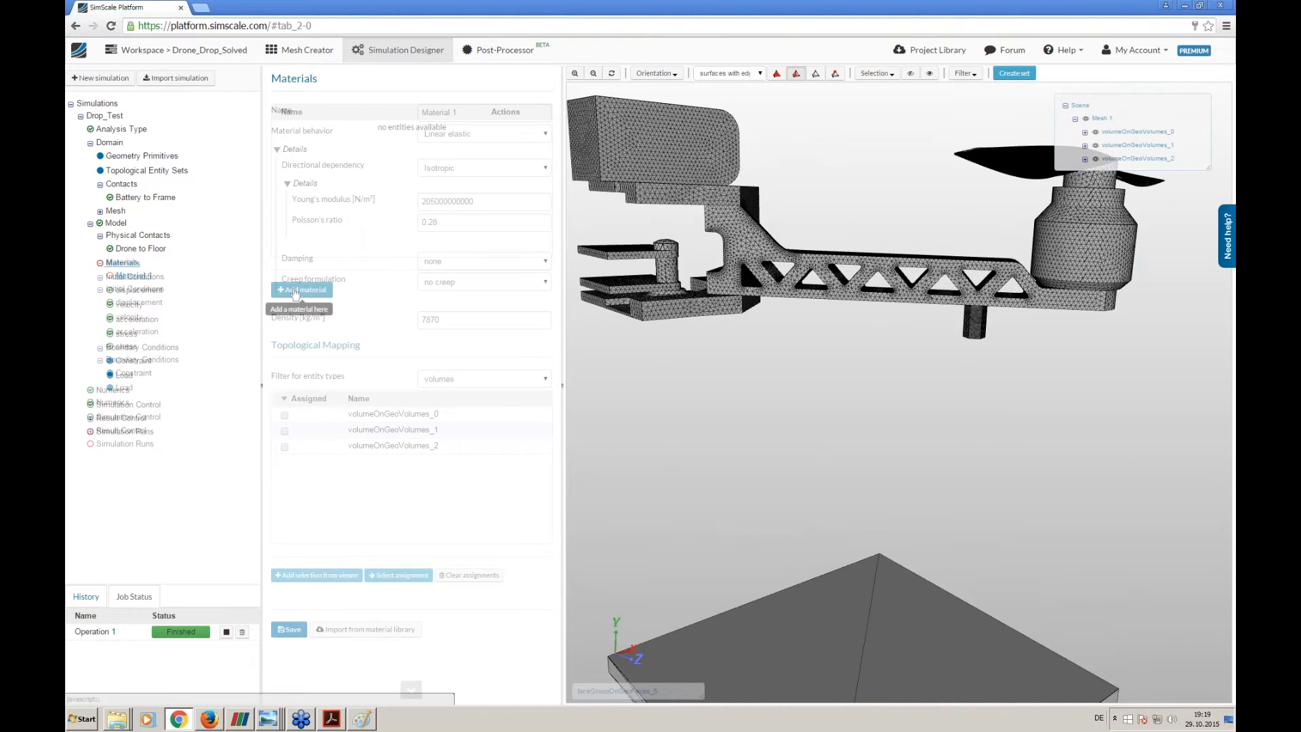
triple_click(500, 109)
type("ABS")
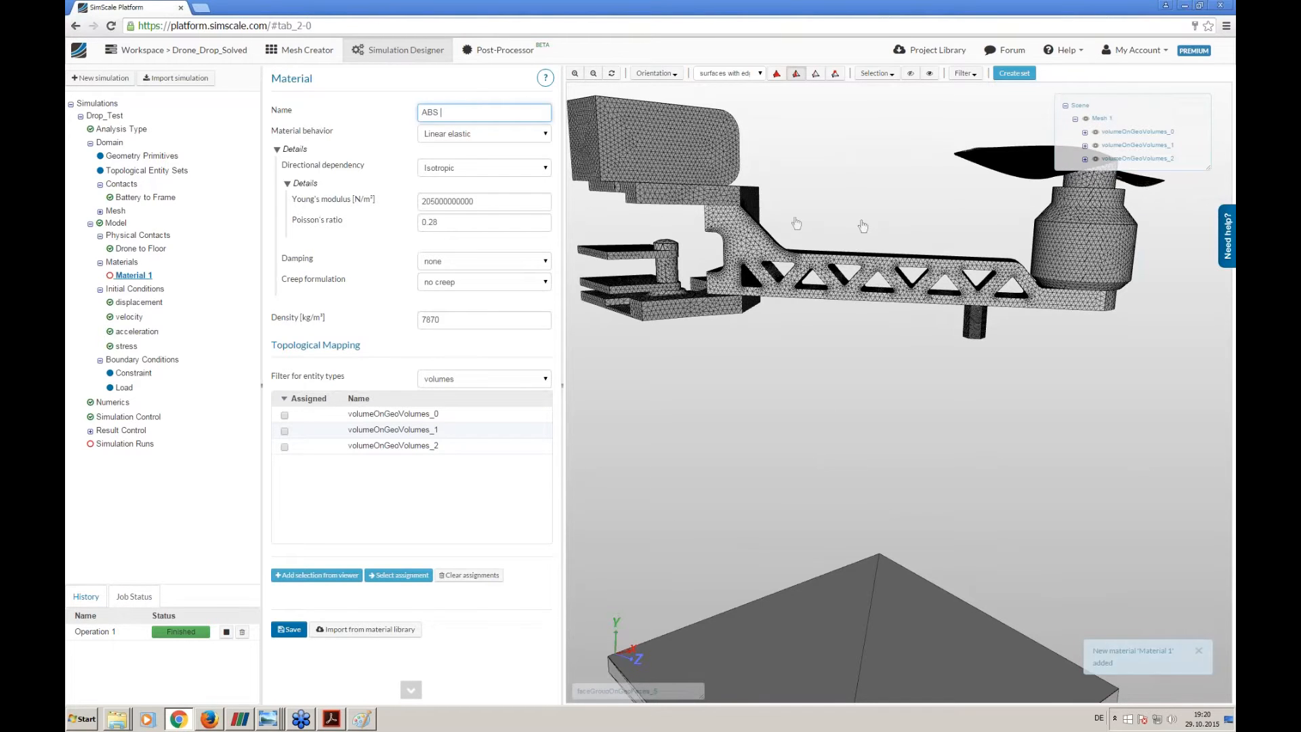
left_click_drag(834, 319, 754, 277)
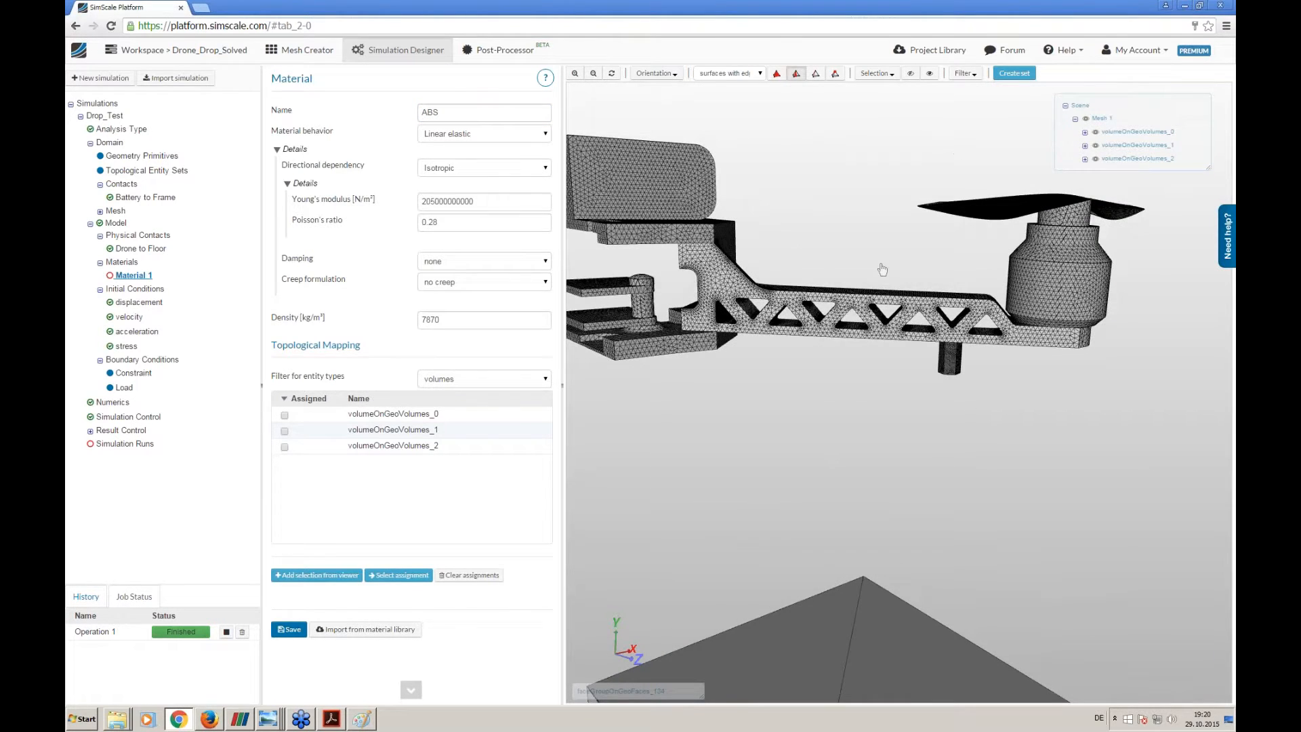
left_click_drag(735, 411, 725, 432)
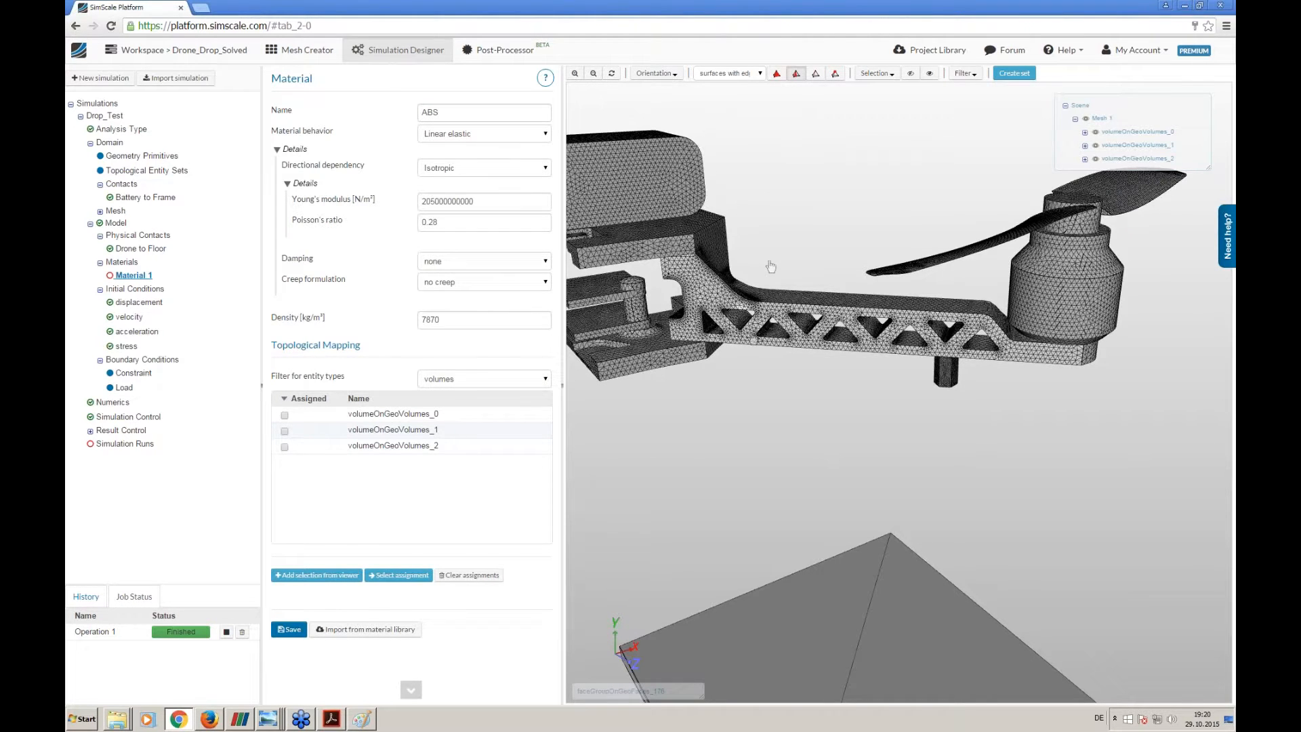
left_click_drag(856, 377, 688, 377)
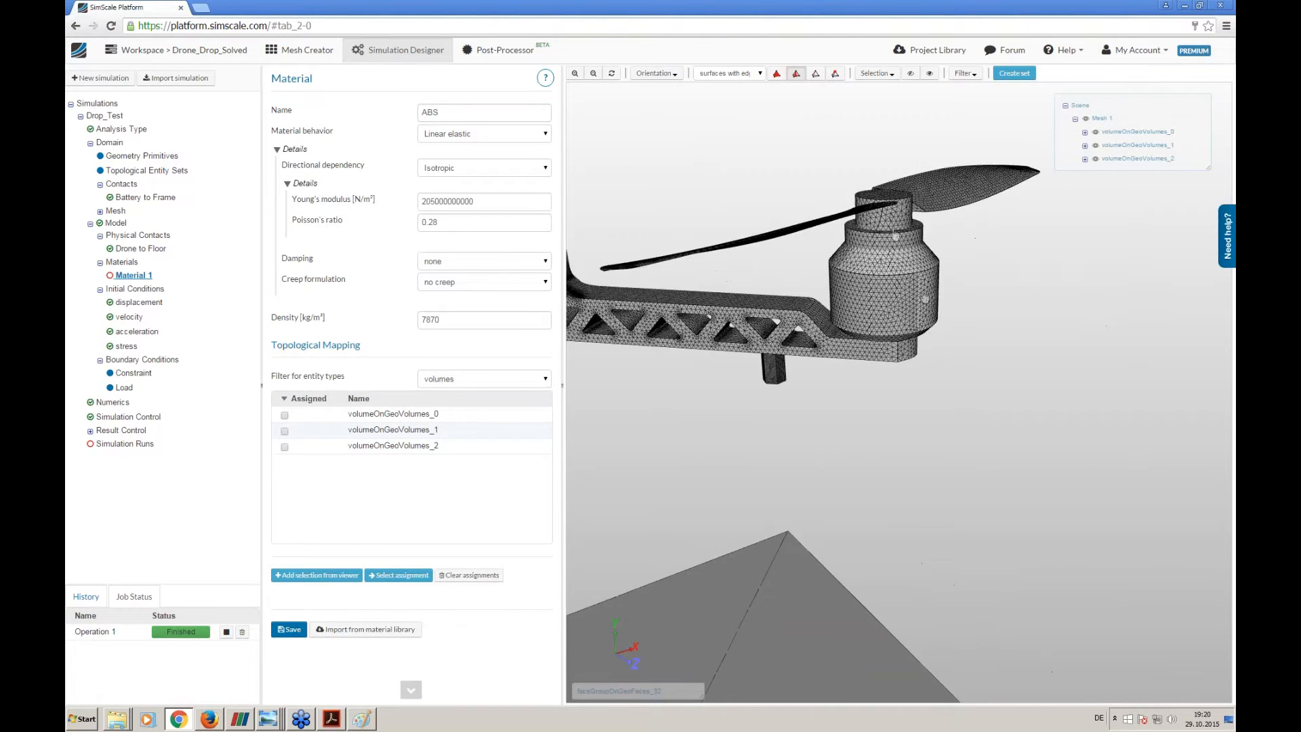
left_click_drag(910, 268, 707, 410)
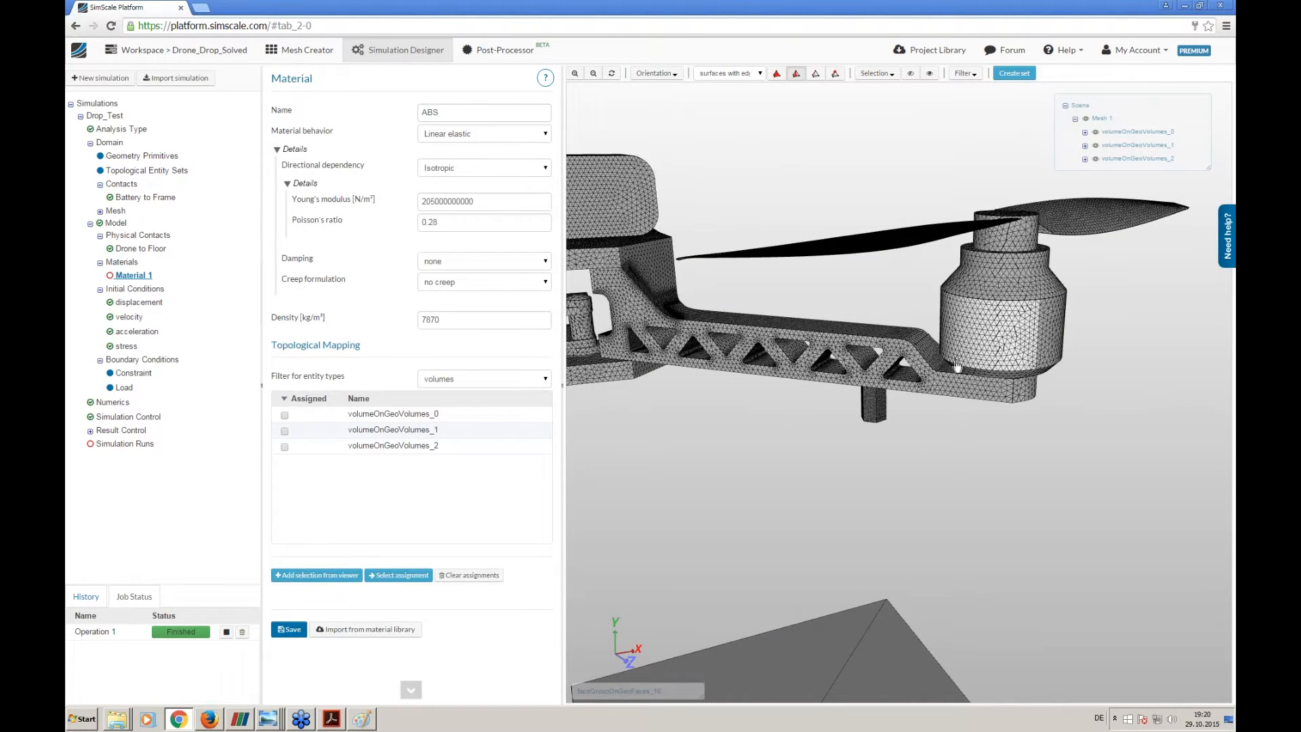
middle_click_drag(631, 421, 707, 440)
left_click_drag(482, 202, 343, 217)
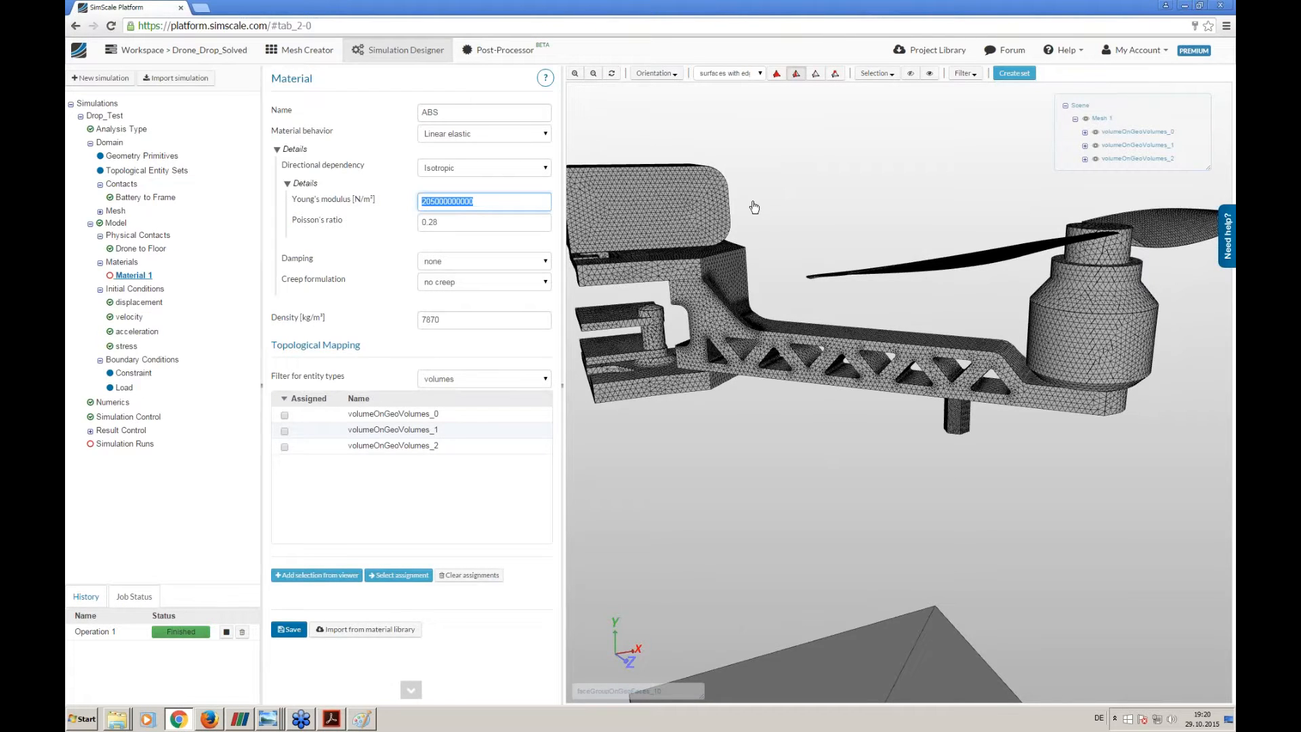
type("18")
double_click(455, 222)
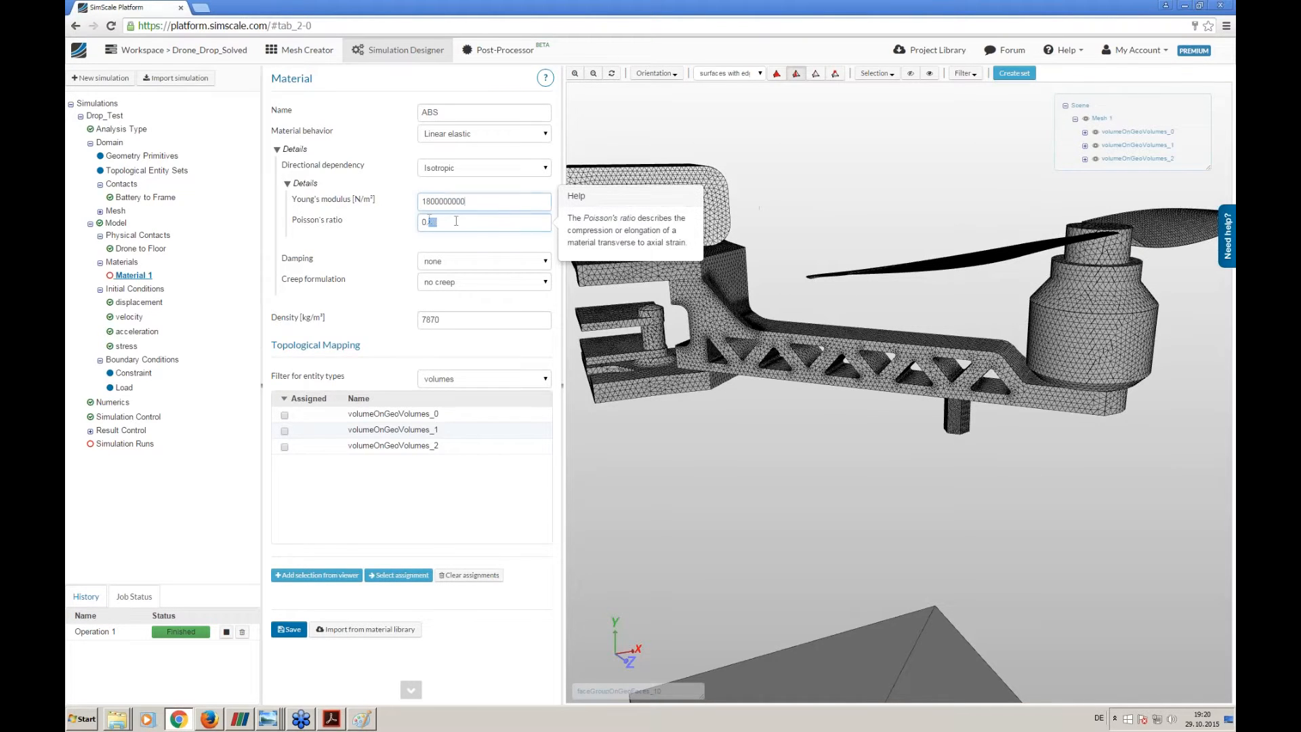
type("25")
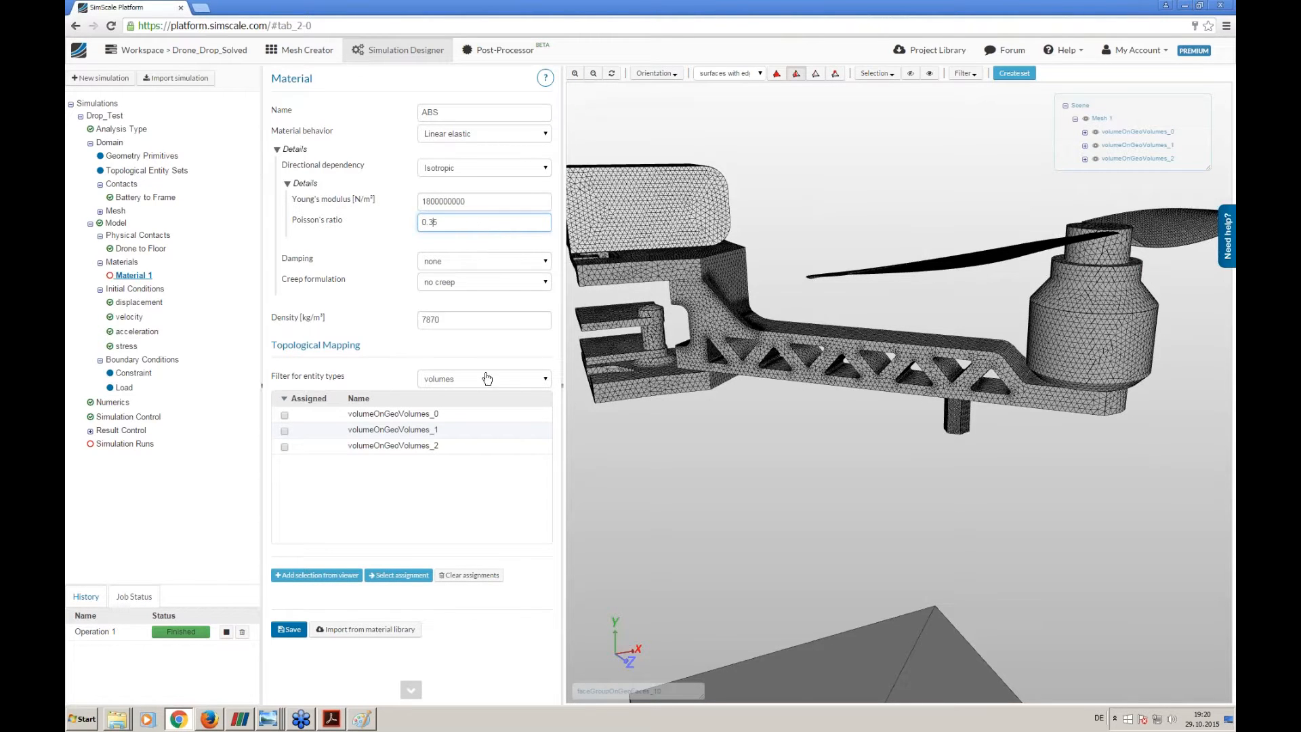
mouse_move(460, 292)
left_click_drag(449, 319, 410, 309)
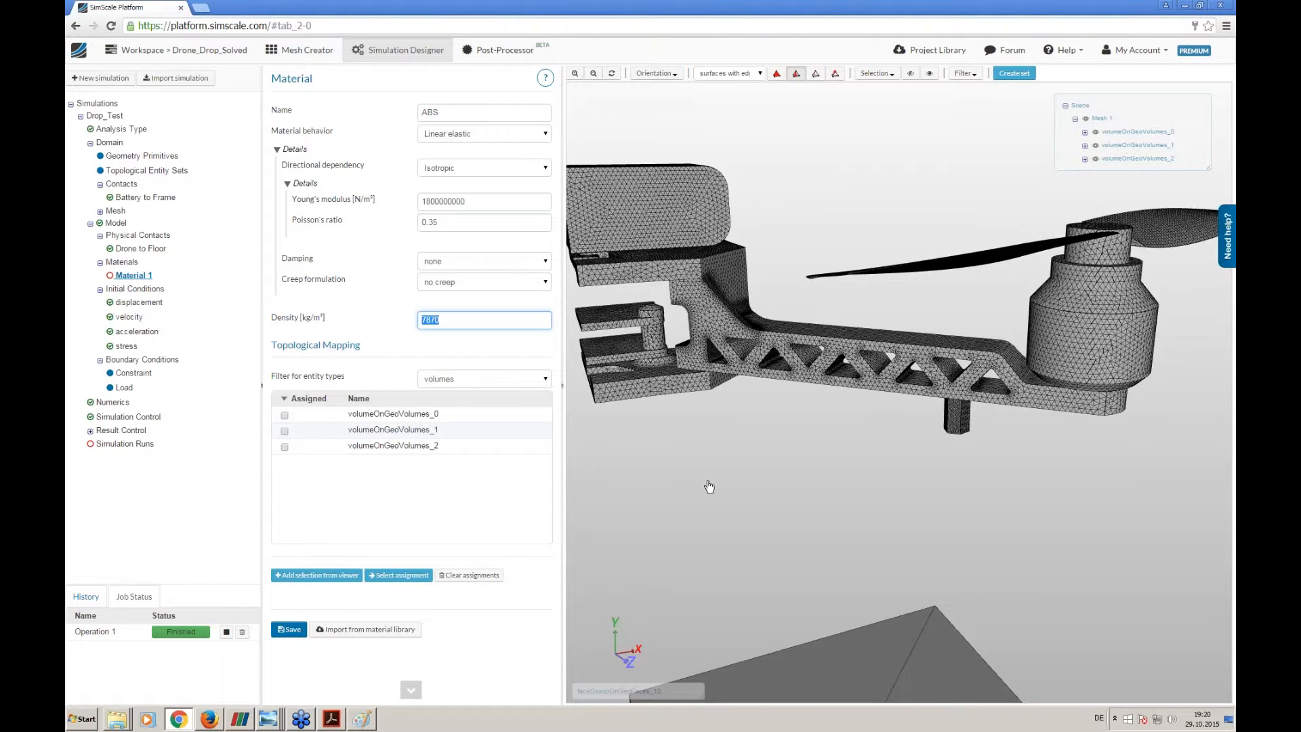
type("1040")
- Assign the ABS material to the drone frame volume, volumeOnGeoVolumes_2, and save it
left_click(777, 73)
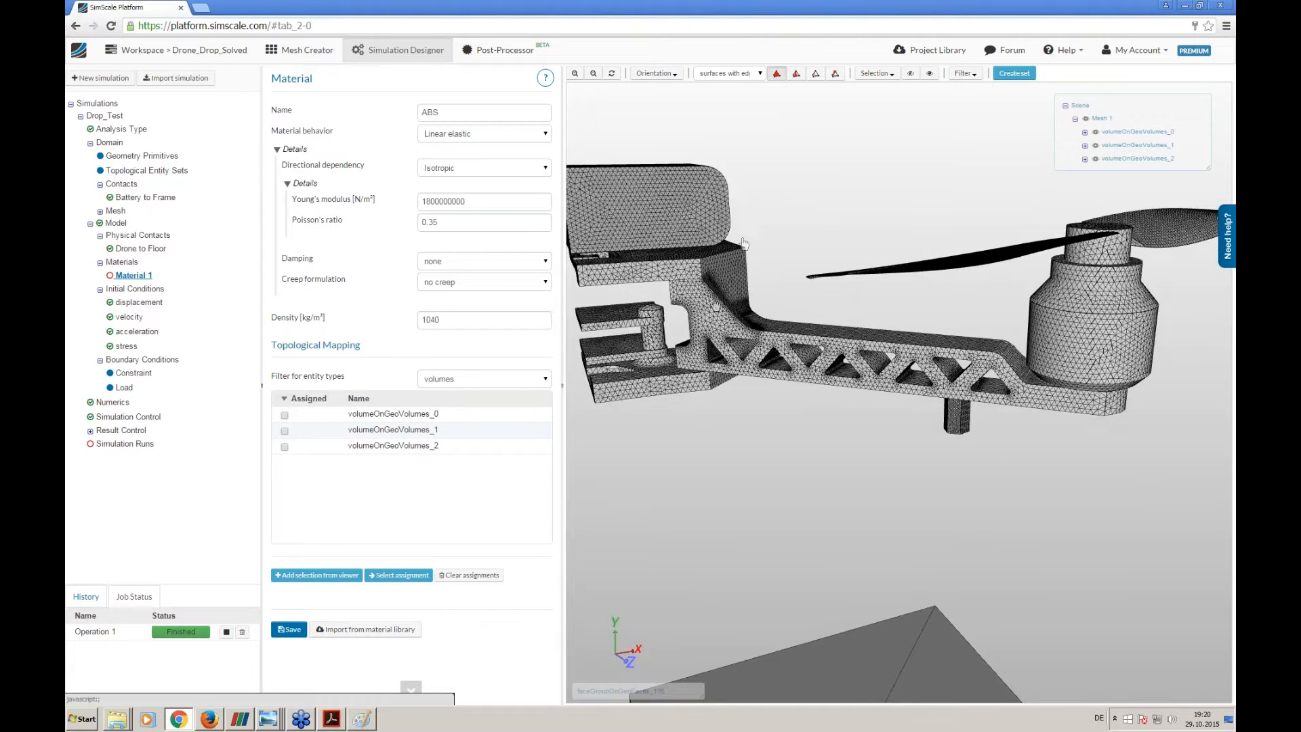
left_click(730, 287)
middle_click_drag(848, 422, 775, 423)
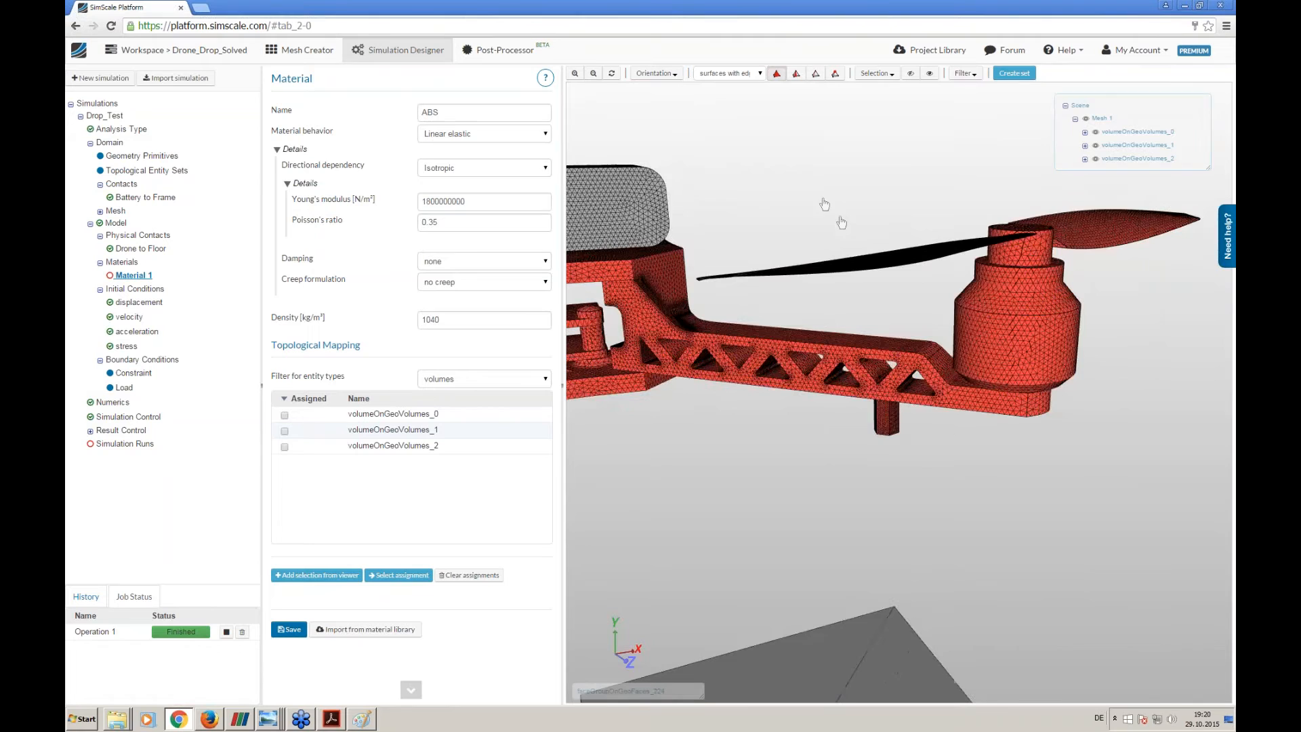
left_click(777, 76)
middle_click_drag(771, 130, 840, 136)
left_click(339, 575)
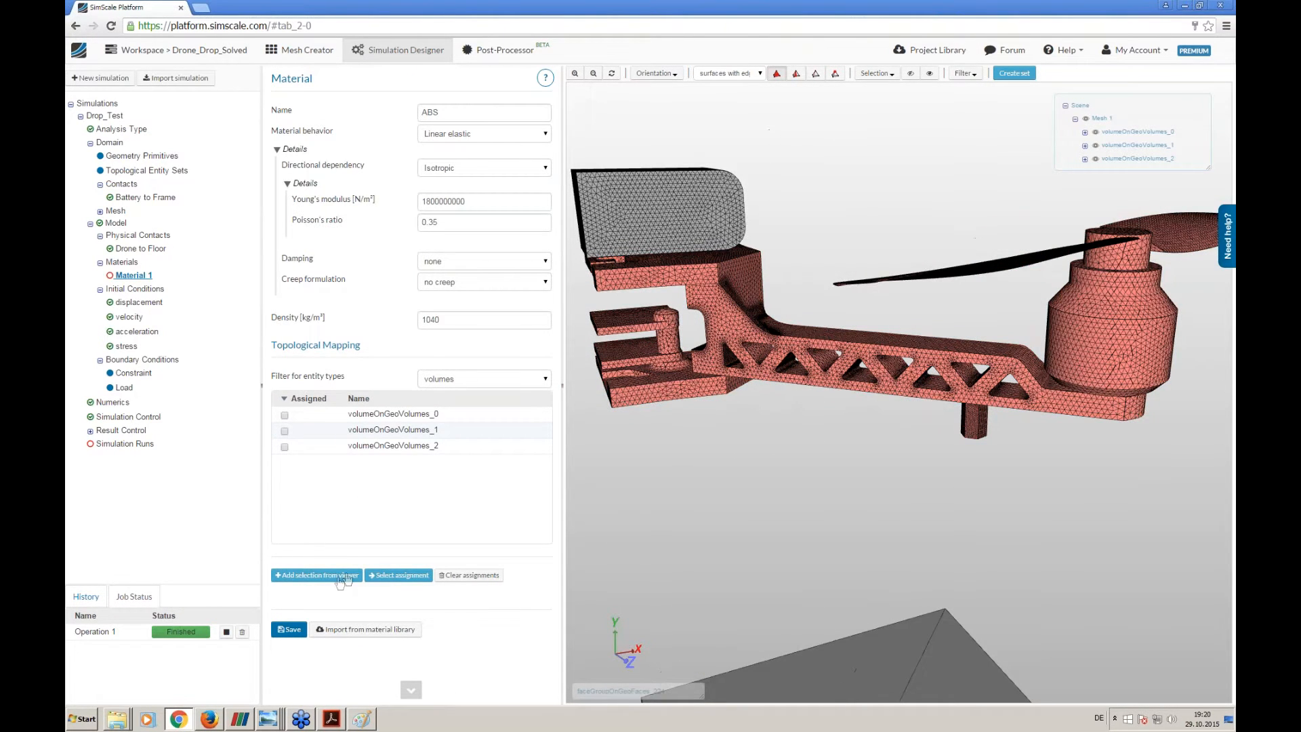
left_click(290, 630)
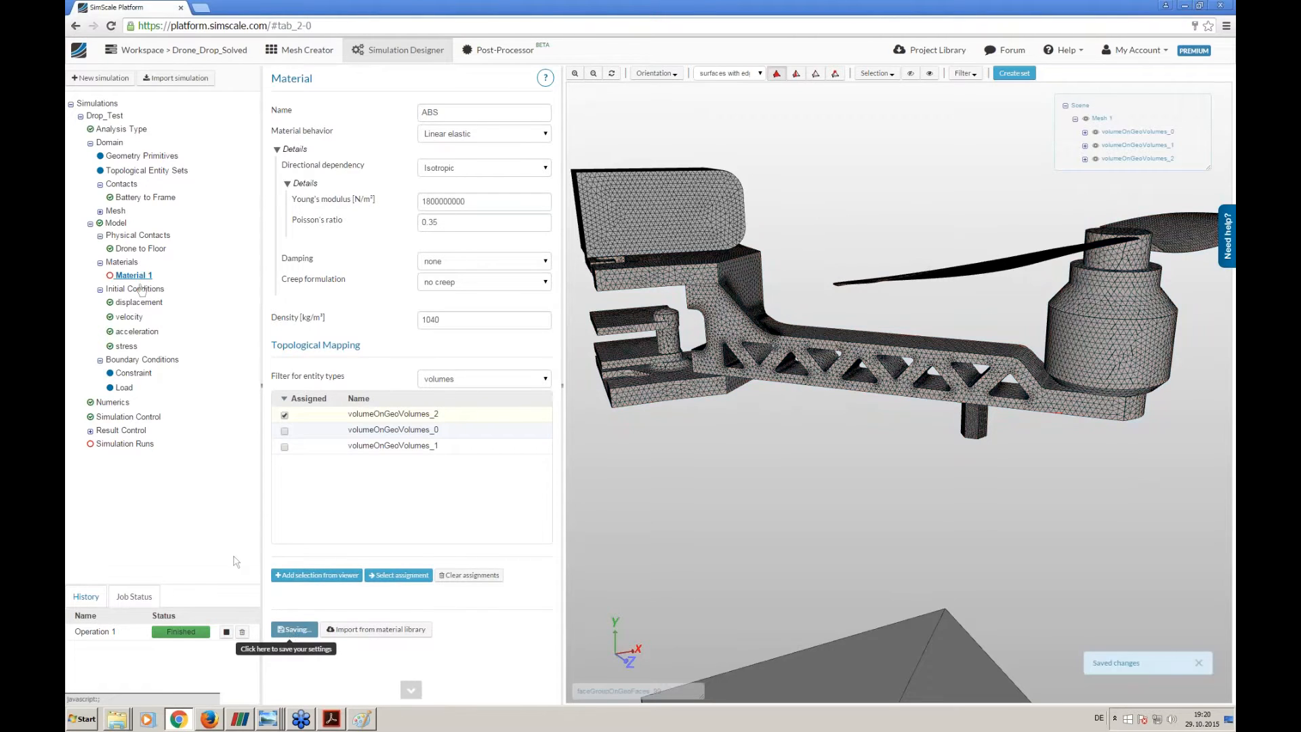
- Add a second material to the model and name it Battery
left_click(320, 290)
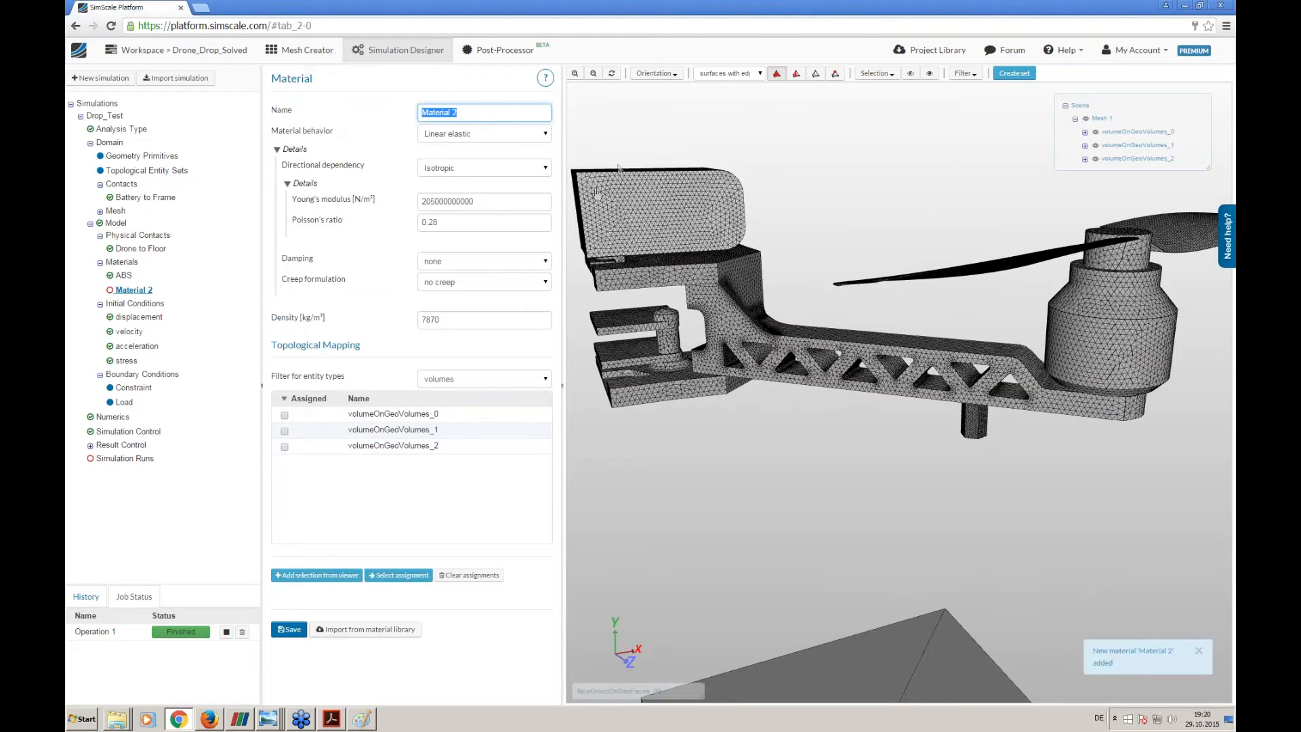
mouse_move(526, 141)
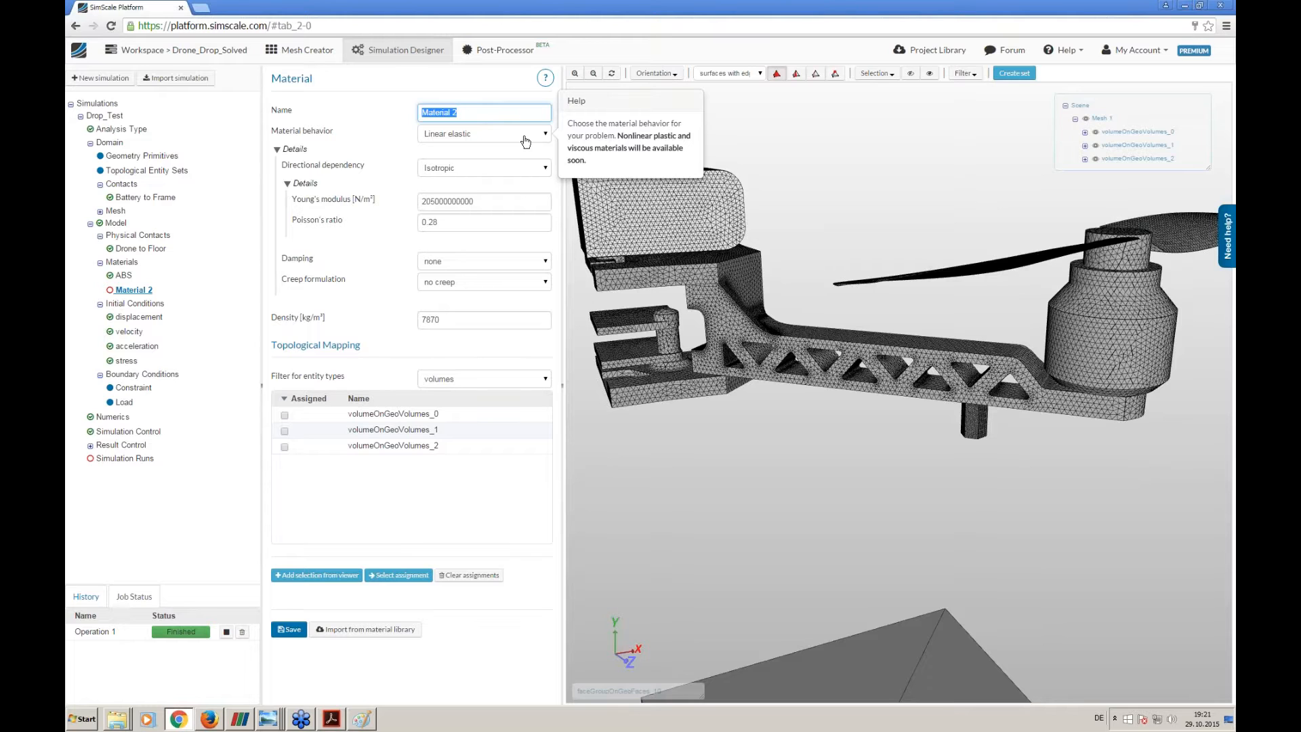
type("Battery")
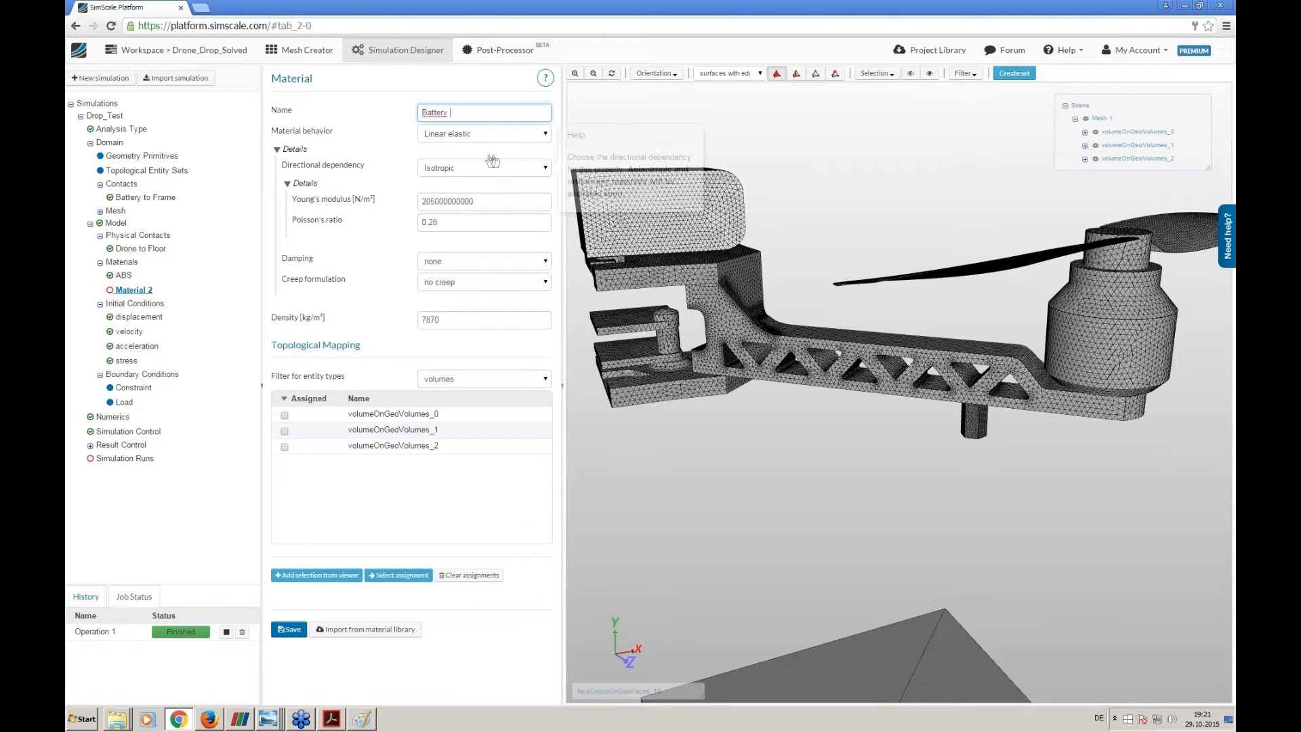
double_click(498, 200)
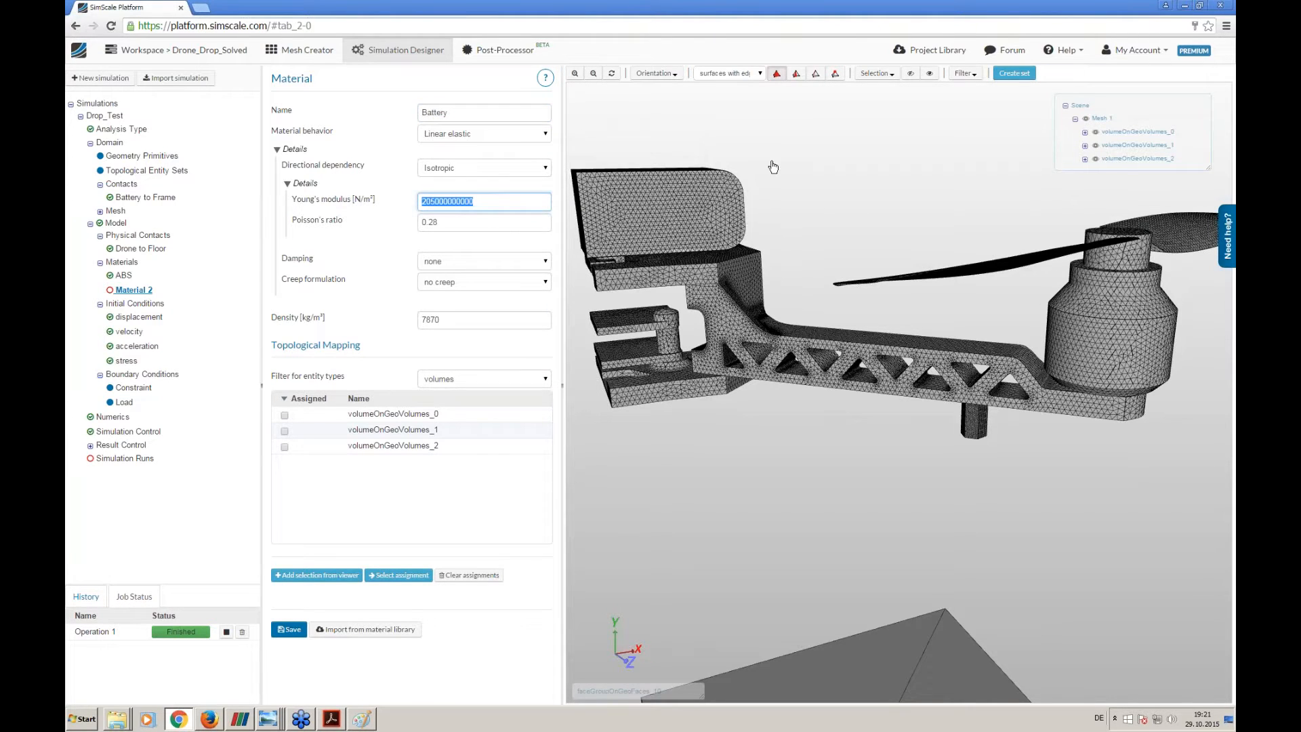
type("7")
key("Tab")
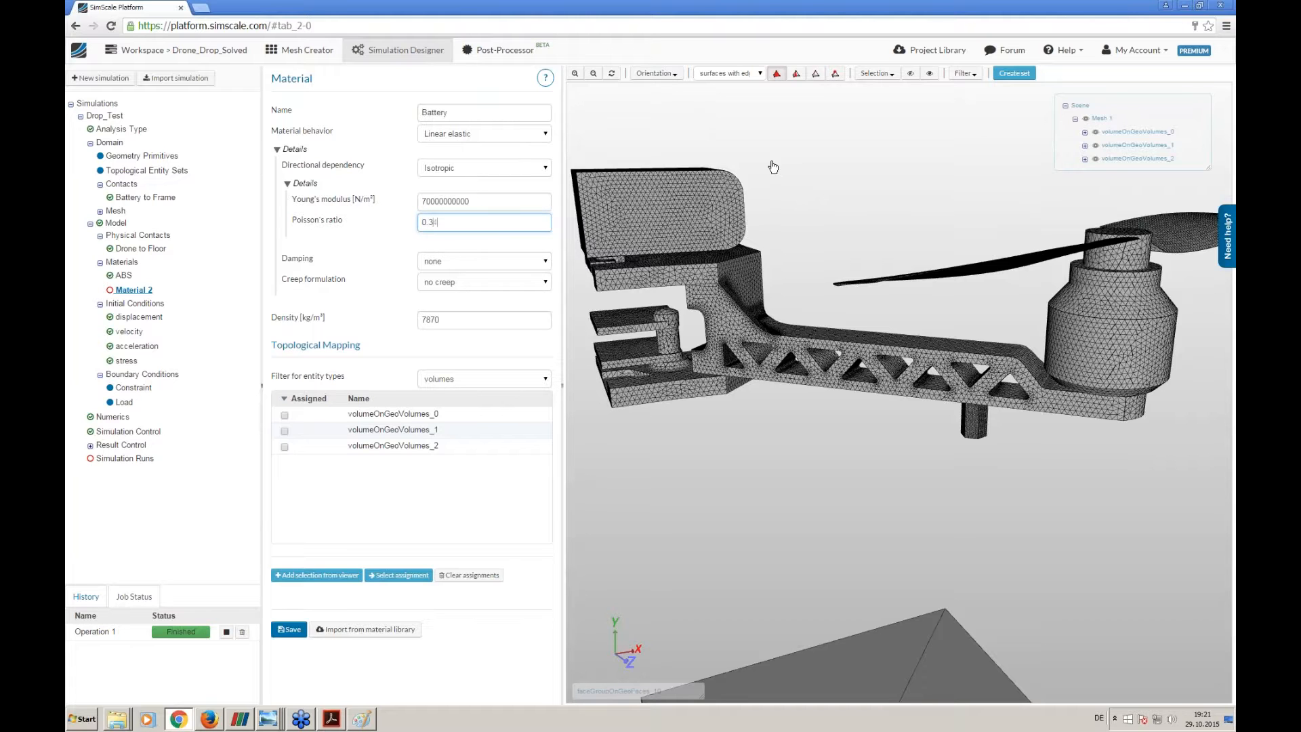
type("0.34")
key("Tab")
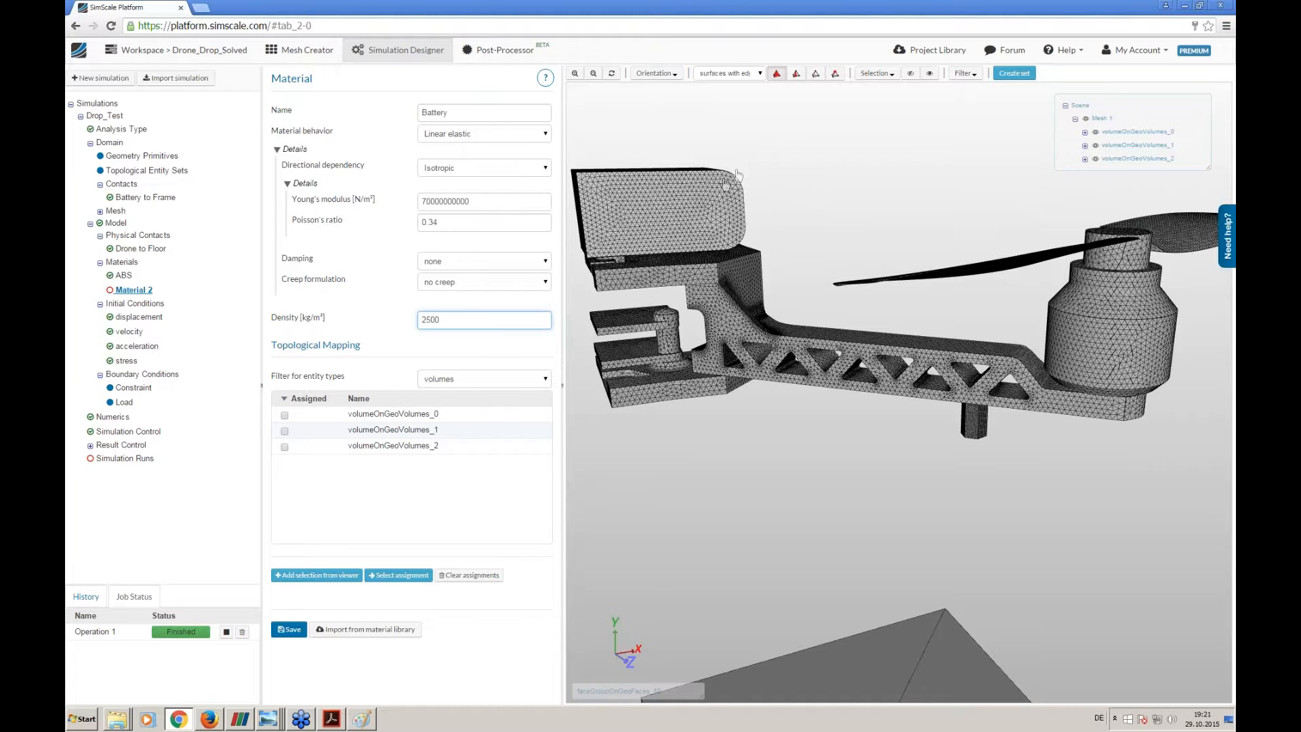
- Assign the Battery material to the battery block volume, volumeOnGeoVolumes_1, and save it
left_click(677, 192)
left_click_drag(741, 457, 746, 522)
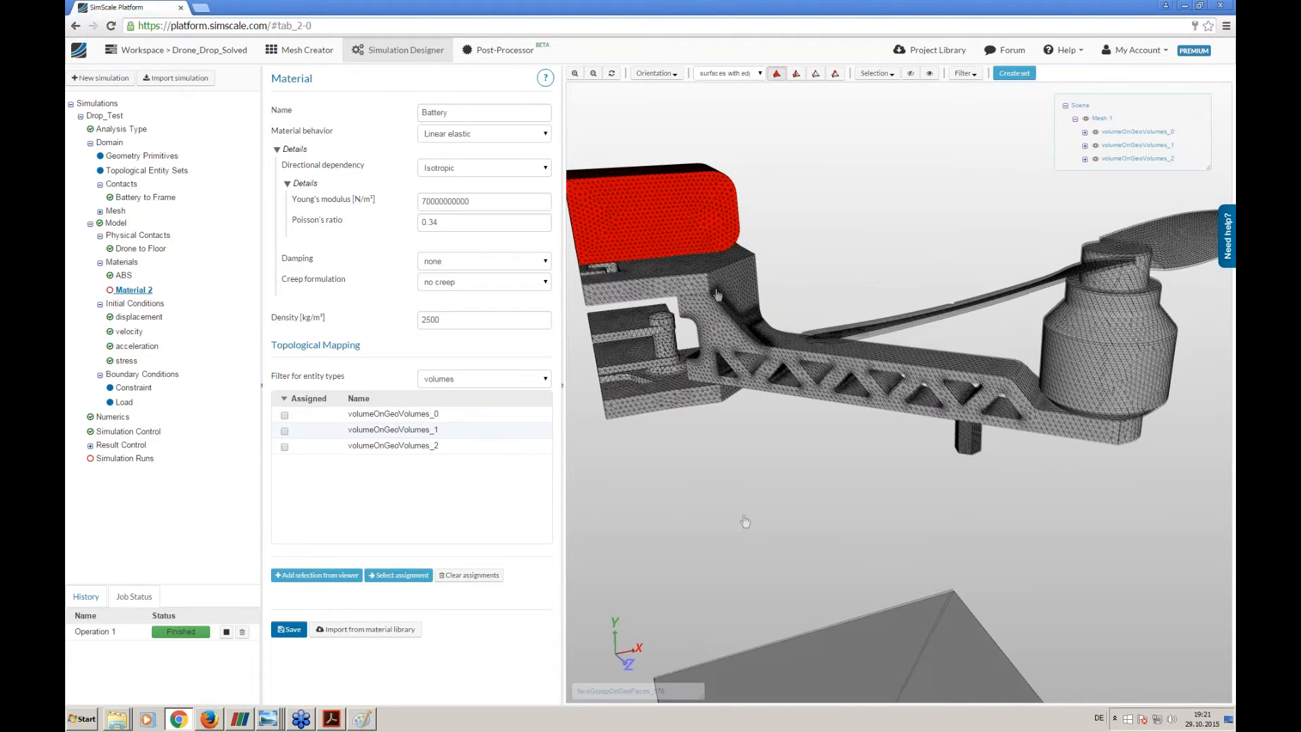
left_click(353, 574)
left_click(293, 632)
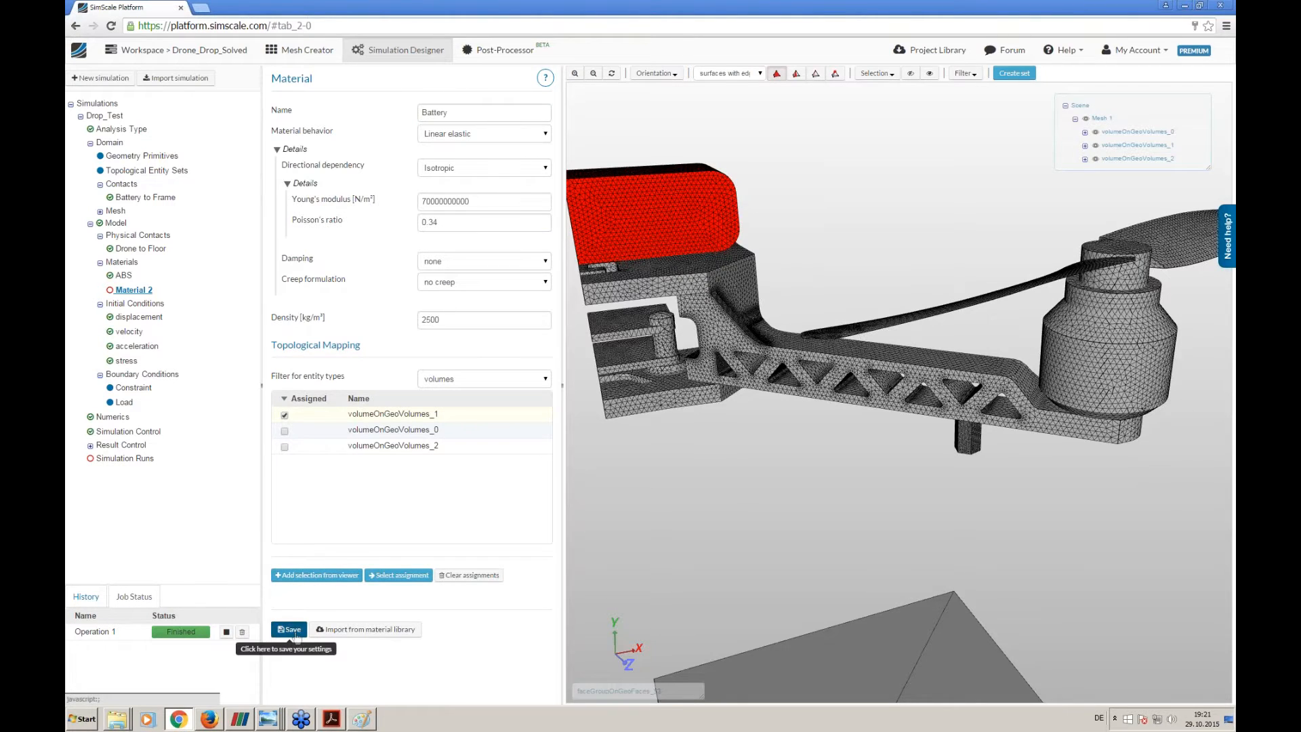
- Add a third material to the model and import the Steel properties from the material library
left_click(129, 263)
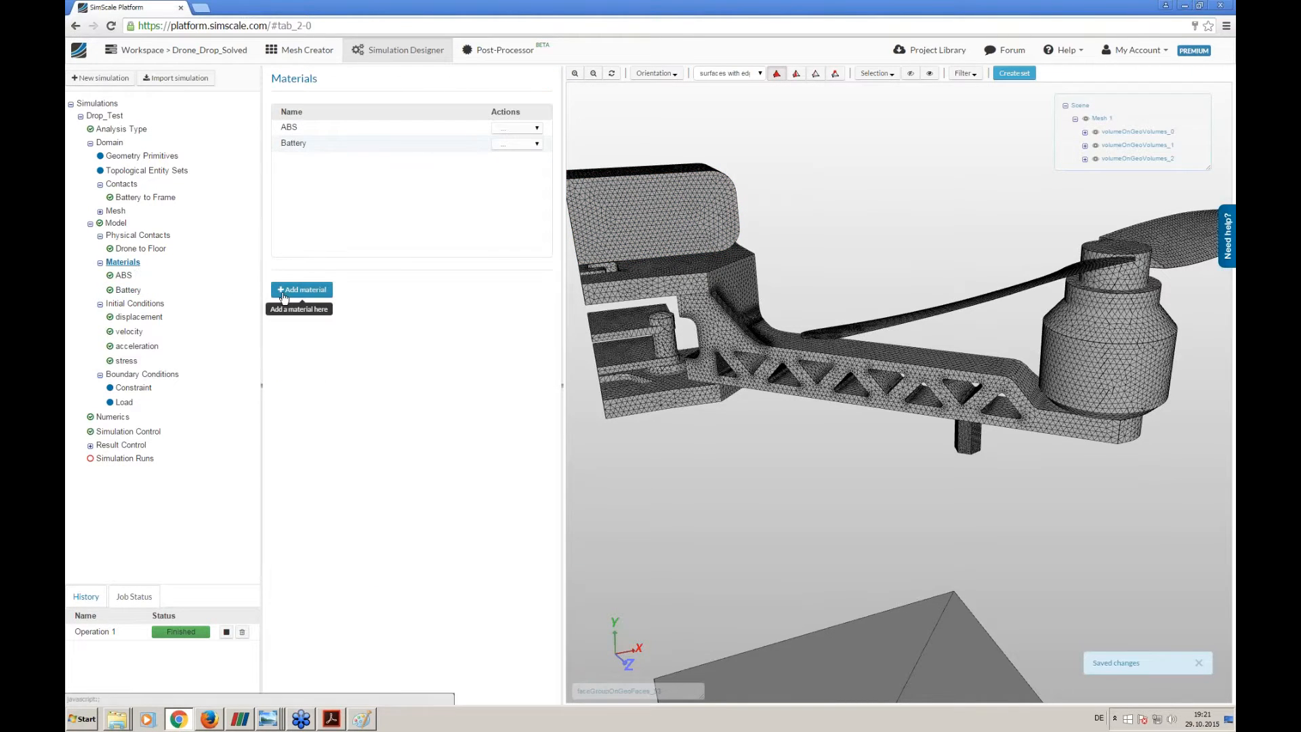
left_click(301, 290)
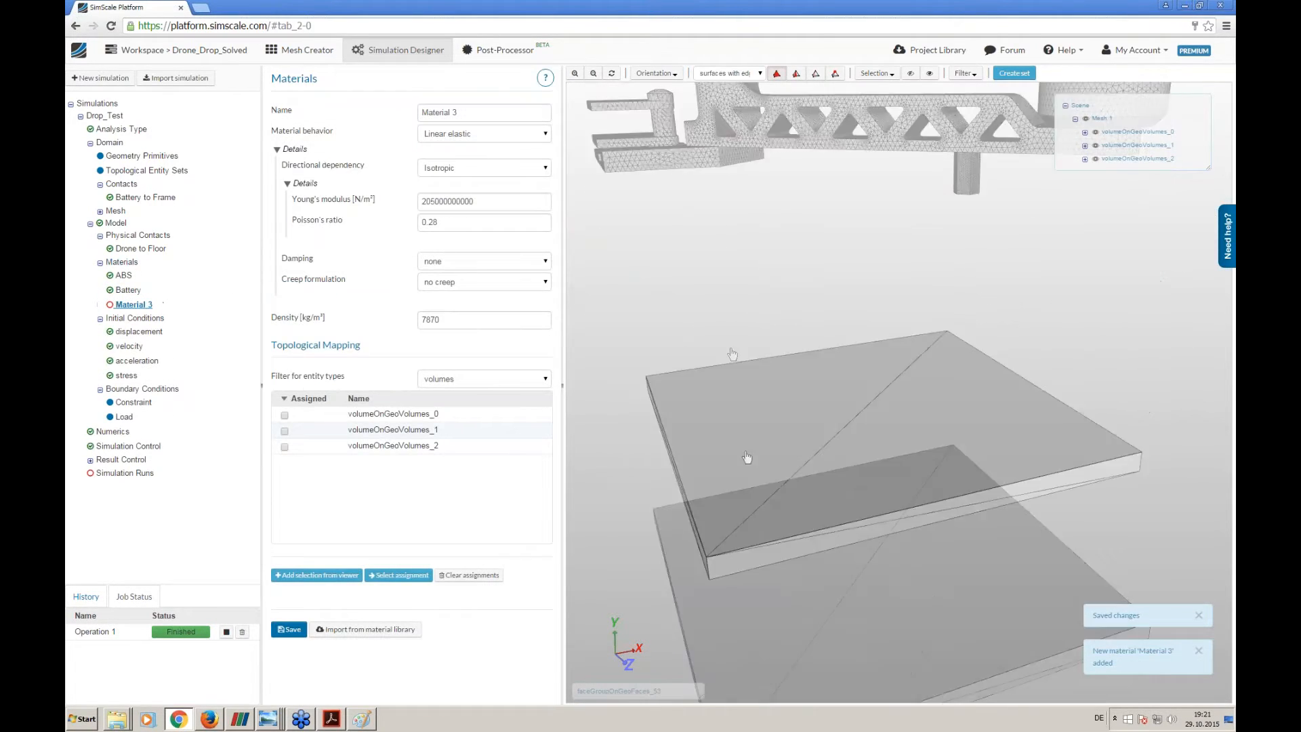
right_click_drag(668, 304, 657, 398)
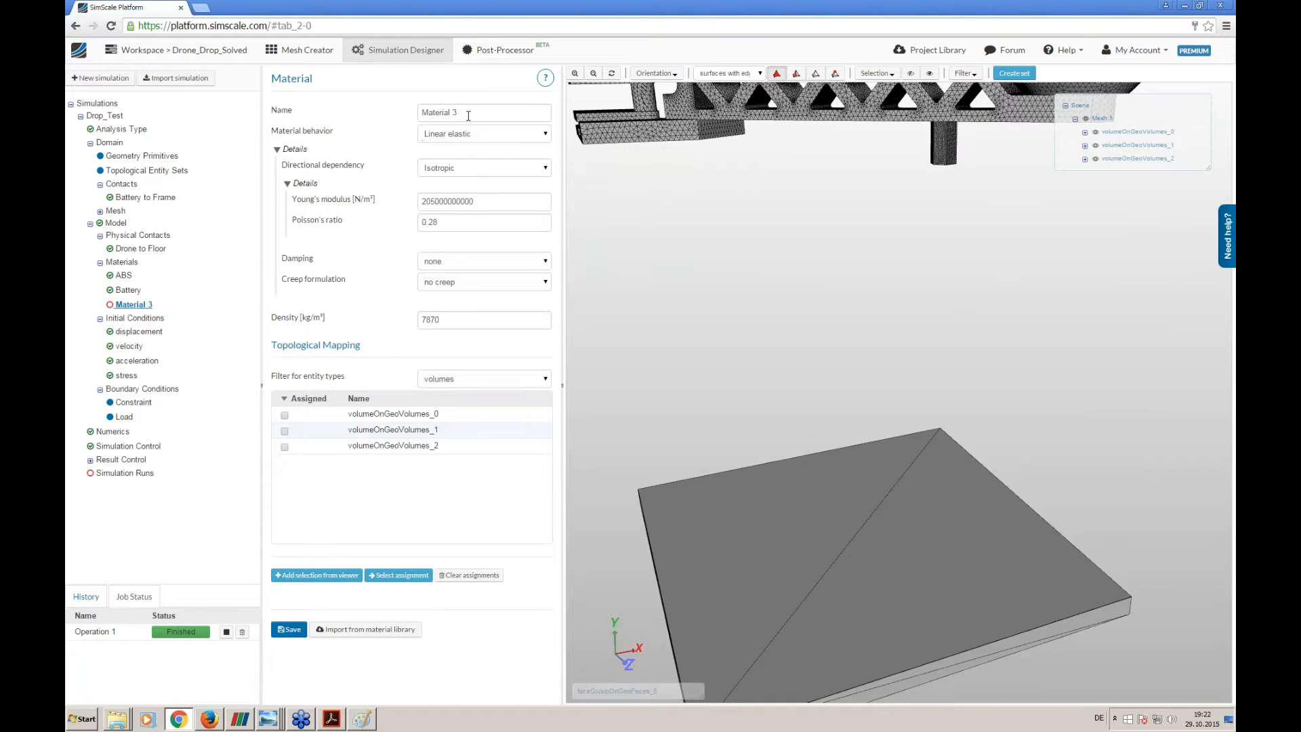
left_click(372, 634)
left_click(523, 293)
left_click(530, 309)
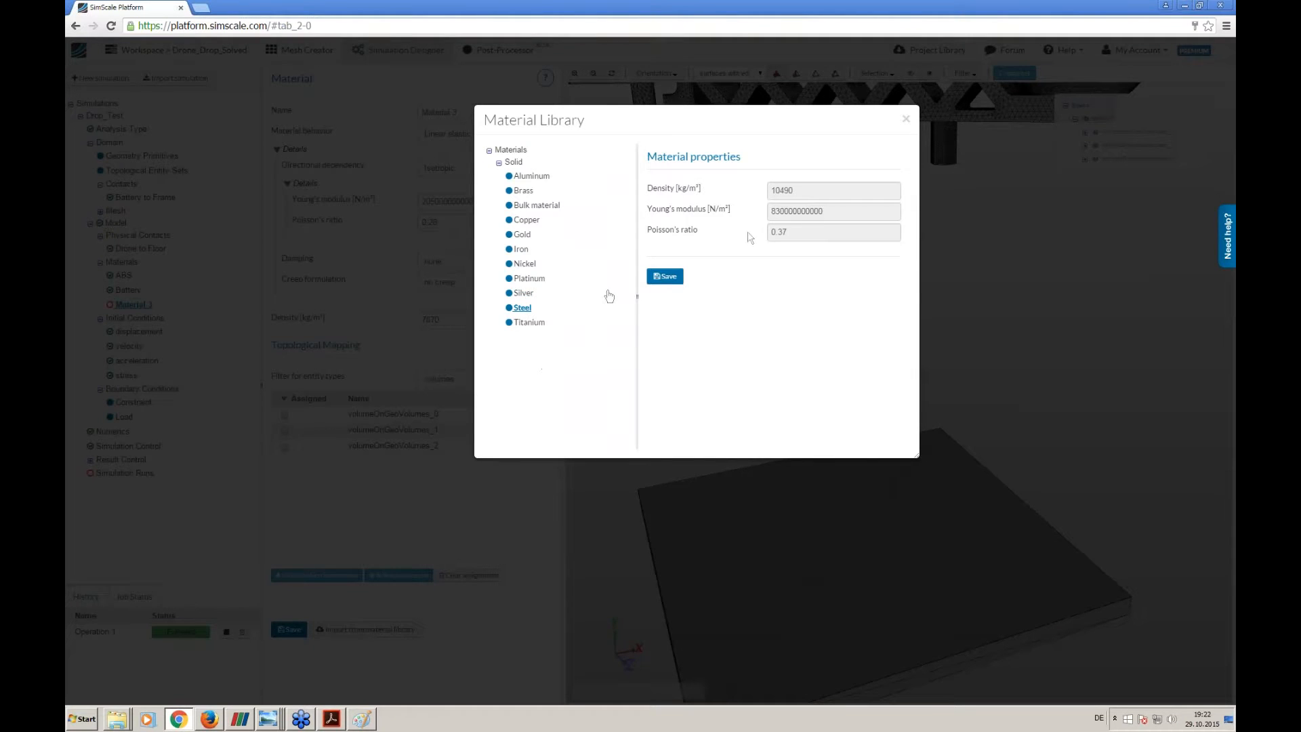
left_click(664, 277)
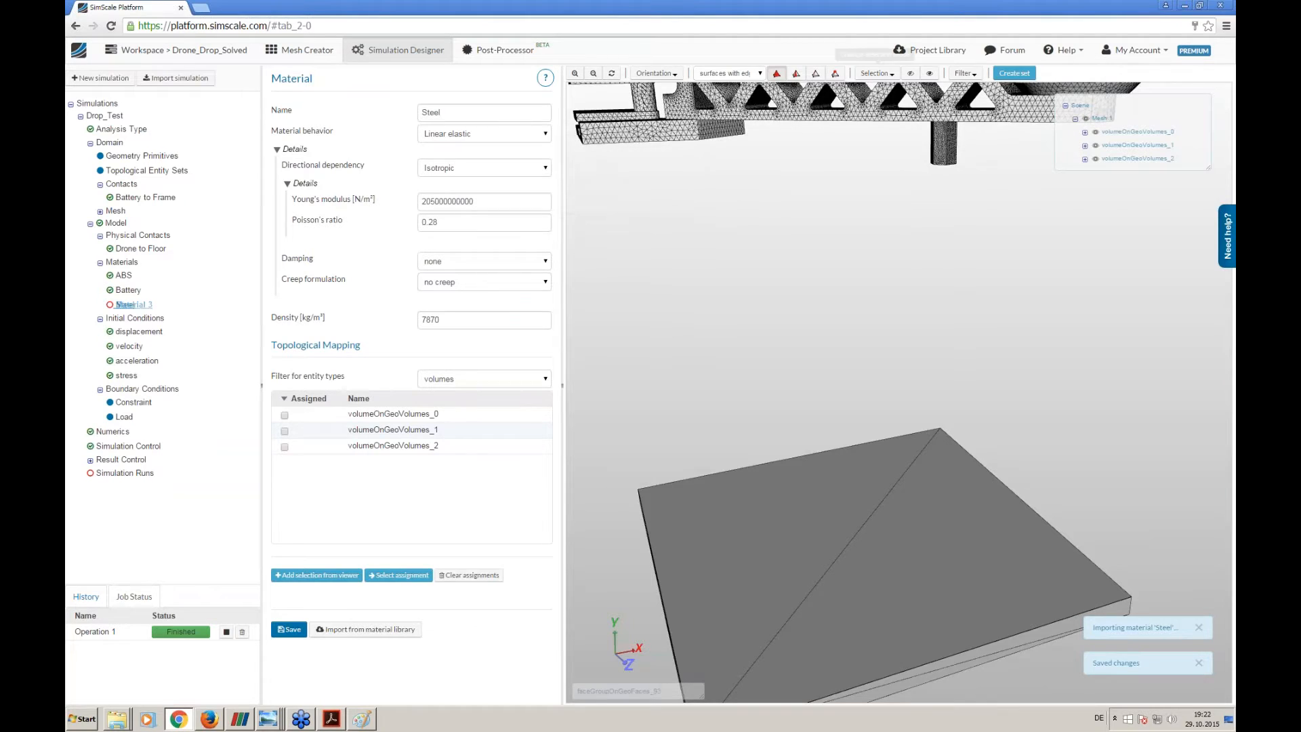
- Assign the Steel material to the floor plate volume, volumeOnGeoVolumes_0, and save it
left_click(780, 75)
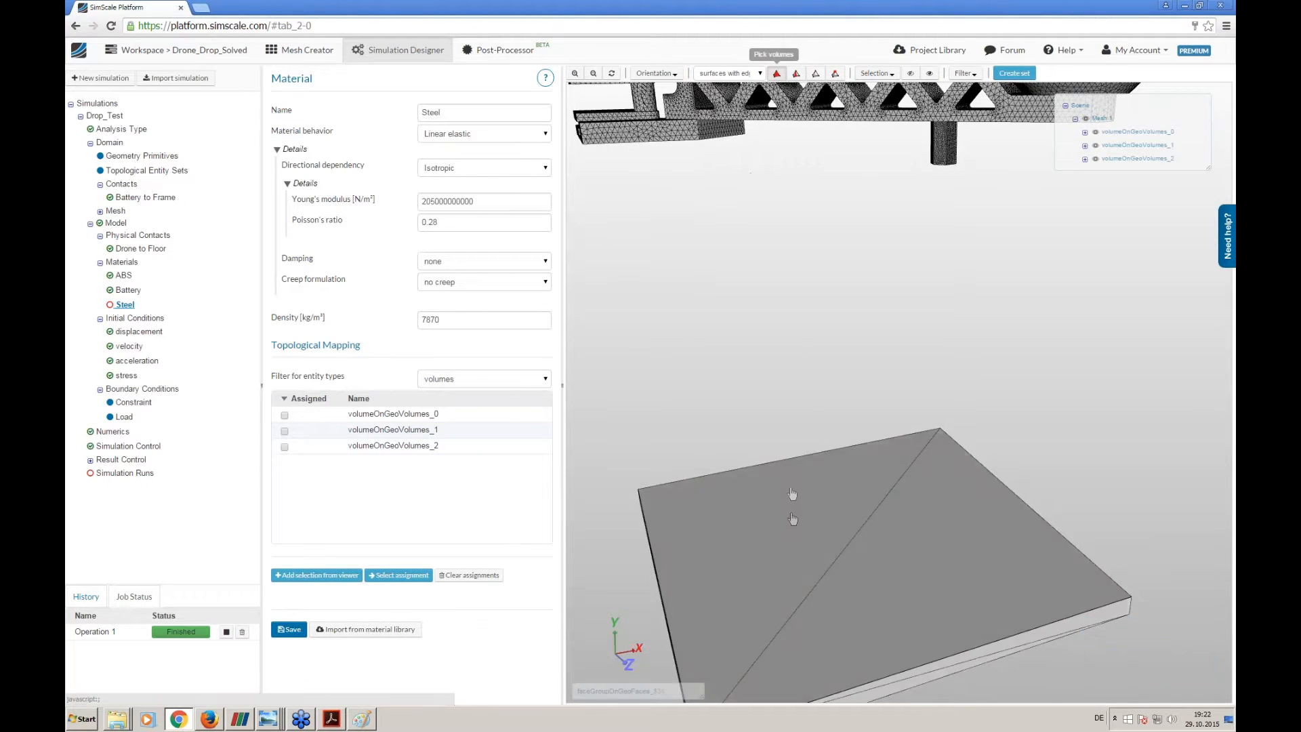
left_click(790, 519)
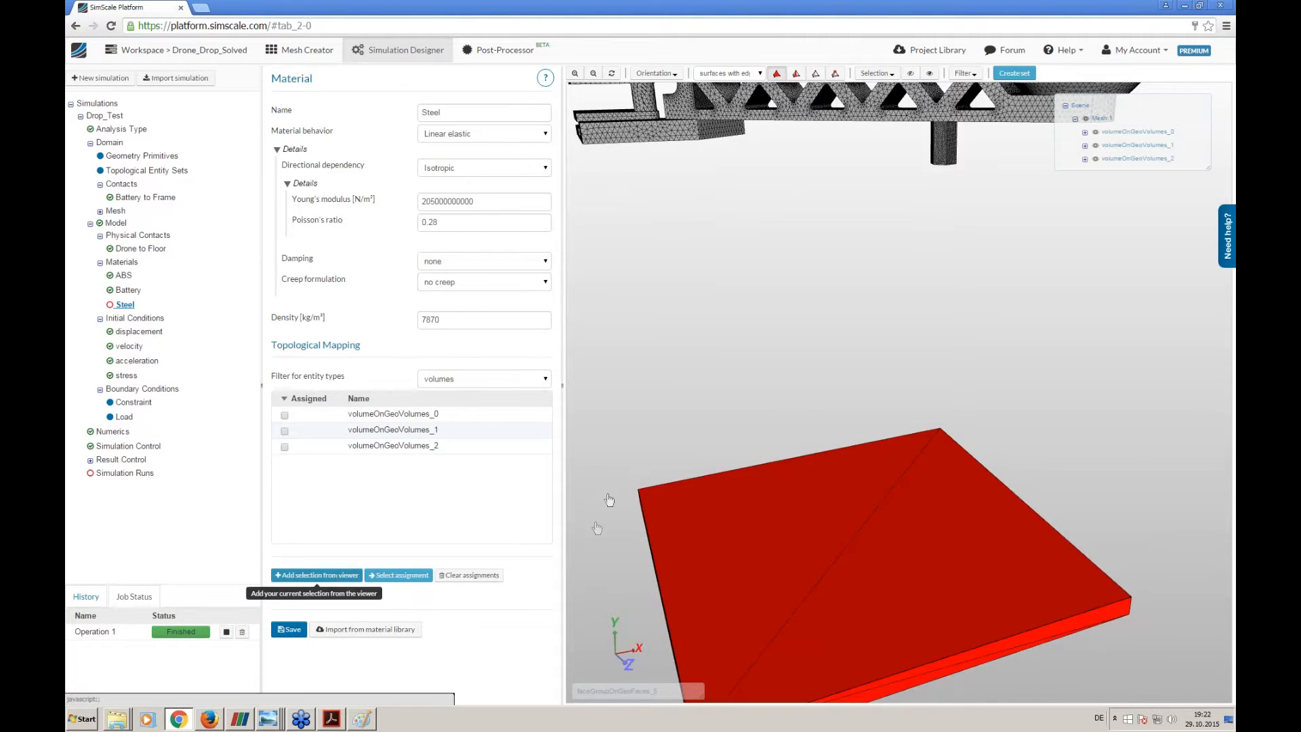
middle_click_drag(609, 497, 616, 384)
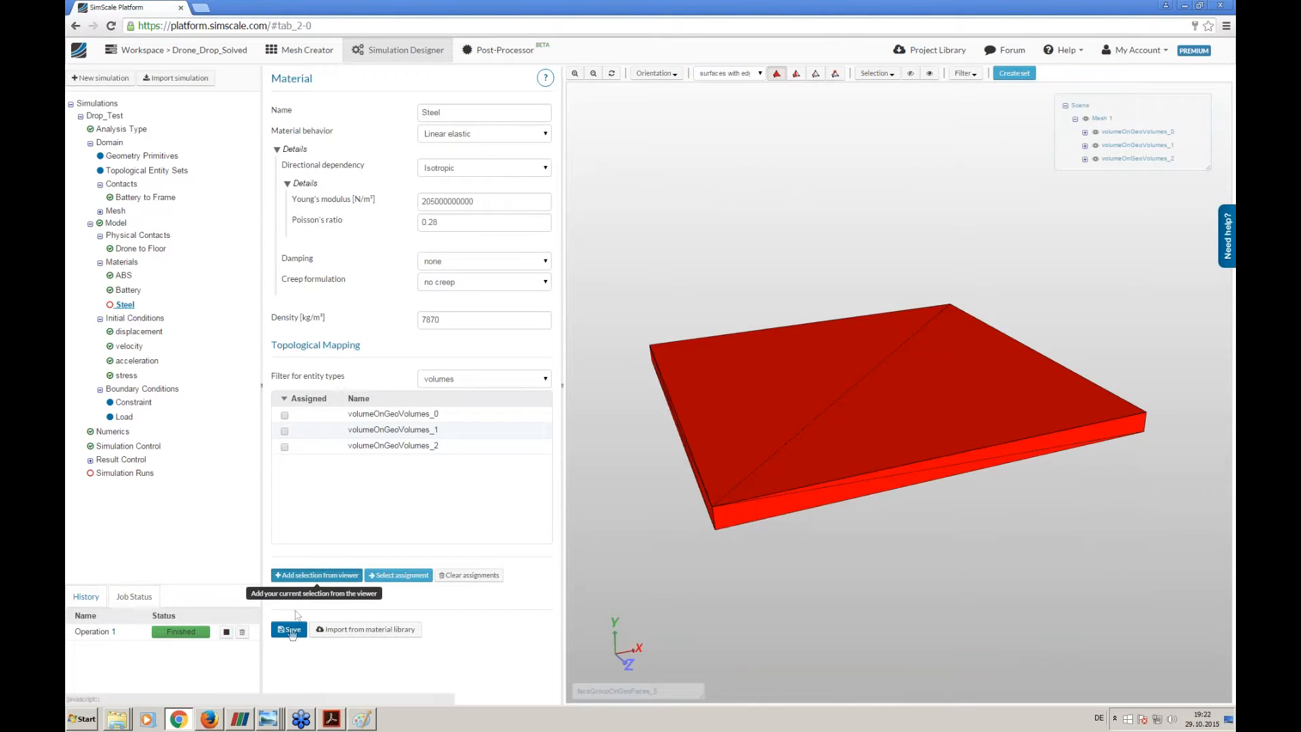
left_click(316, 575)
left_click(290, 630)
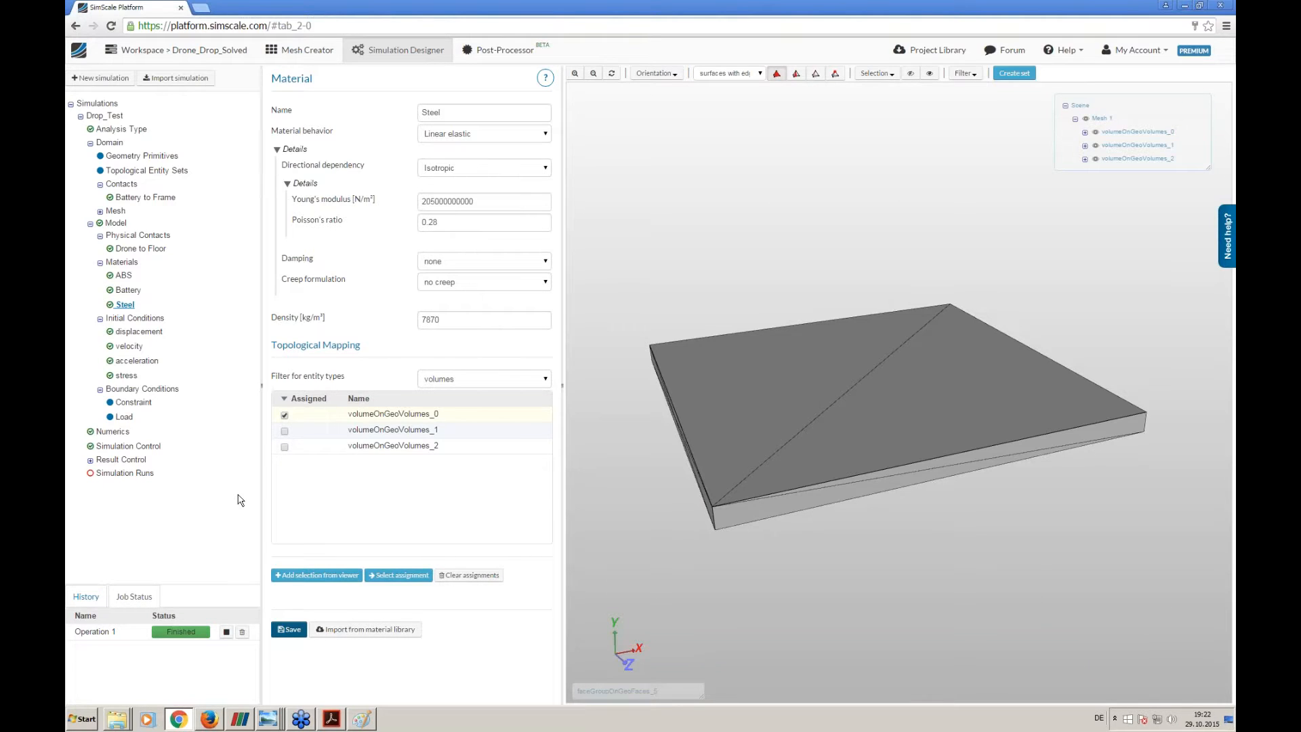
- Change the velocity initial condition from Uniform to a subdomain-based definition, save it and add a local velocity subdomain
left_click(131, 346)
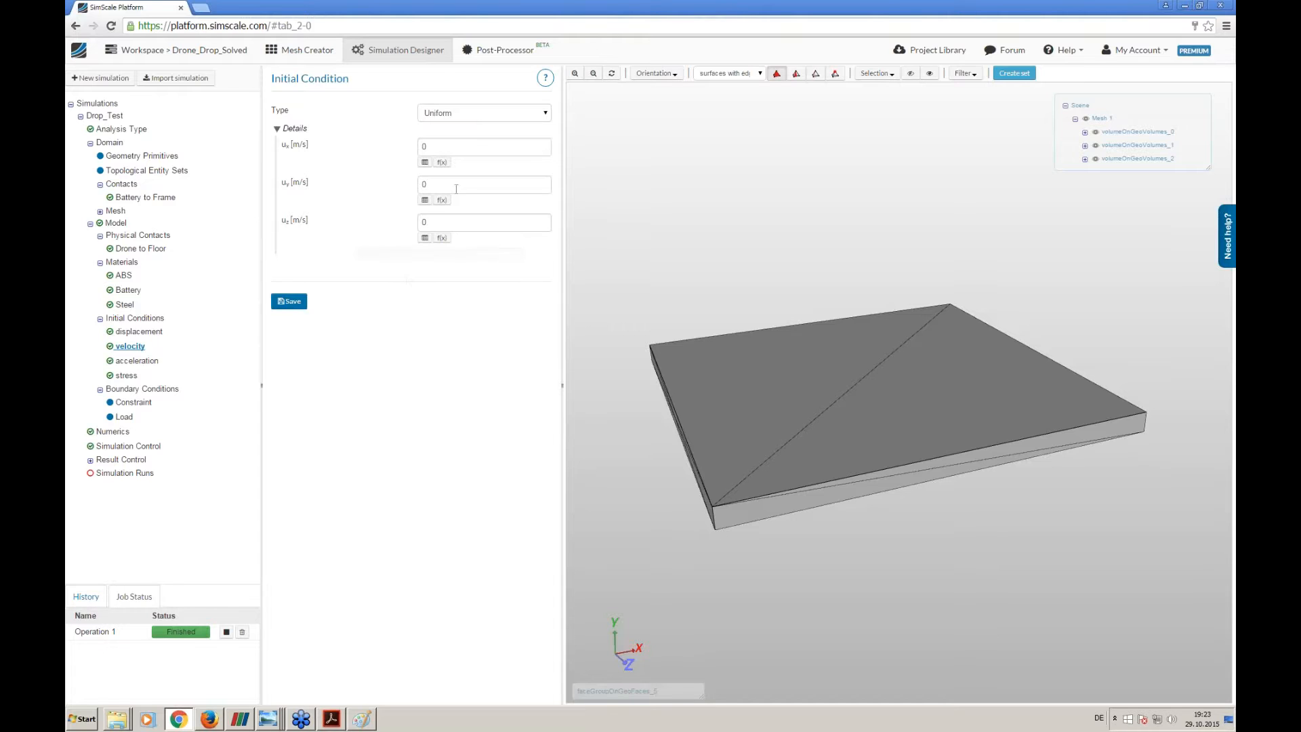
left_click_drag(438, 185, 358, 191)
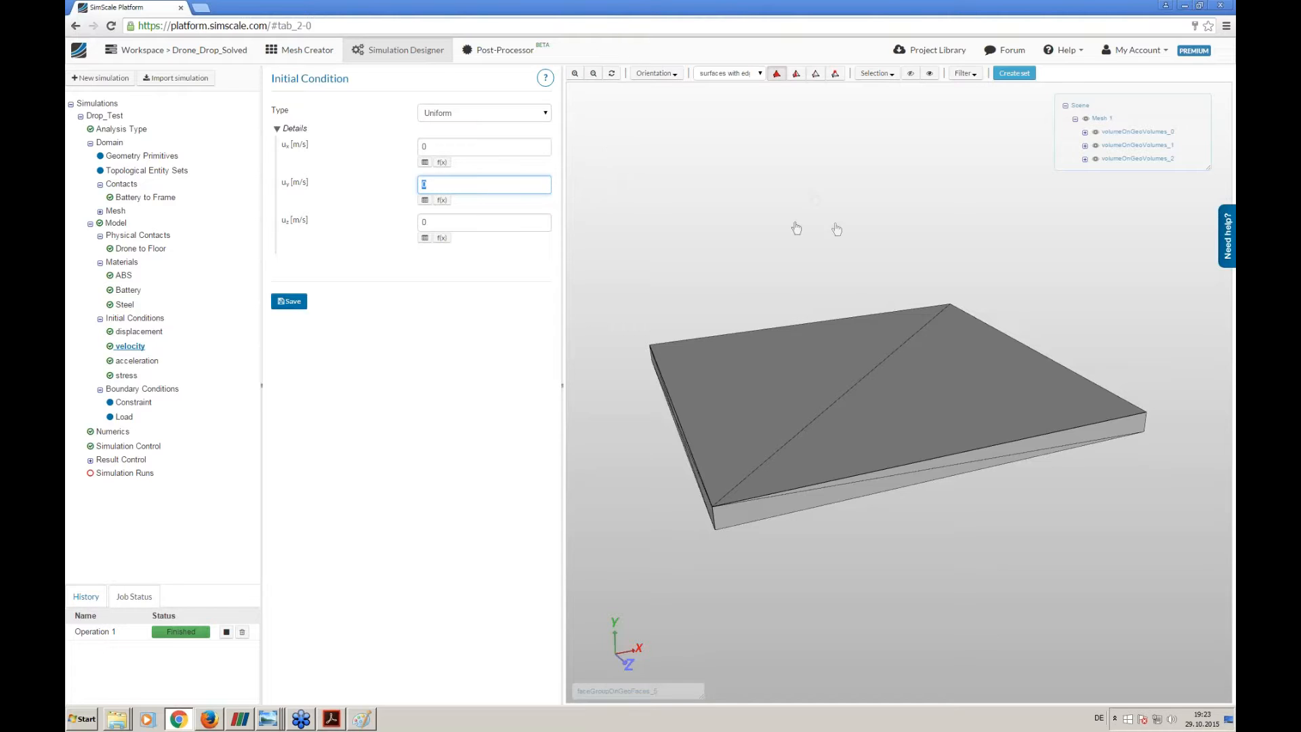
left_click(450, 117)
left_click(453, 129)
left_click(291, 302)
left_click(305, 560)
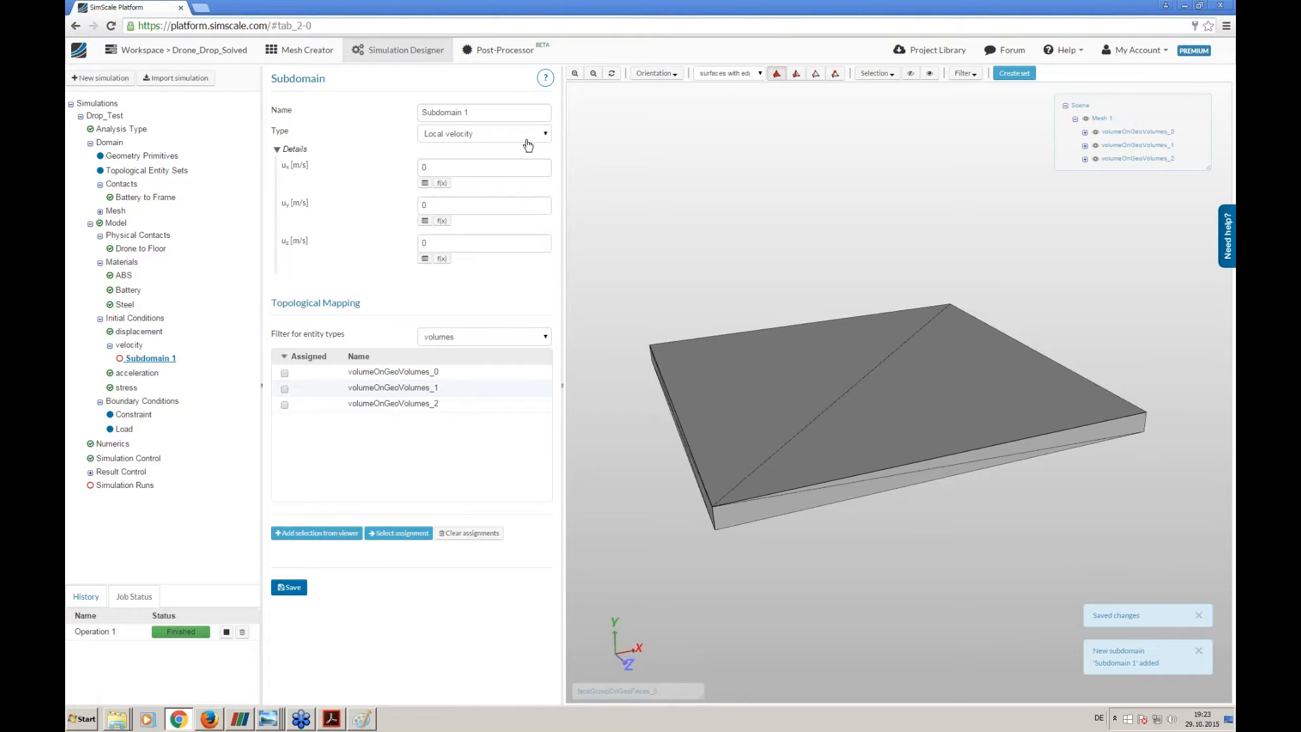
- Name the velocity subdomain Fall_Velocity and set its y velocity to -2 m/s
triple_click(443, 112)
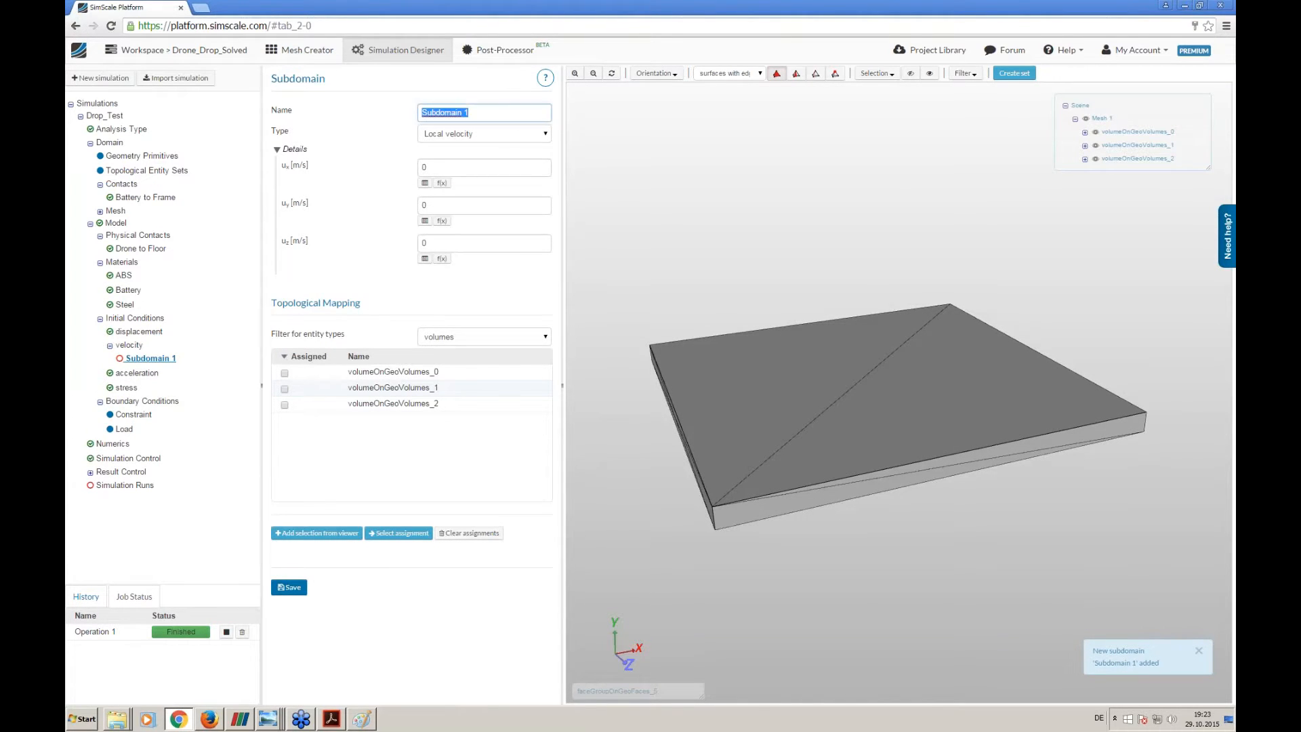
type("D")
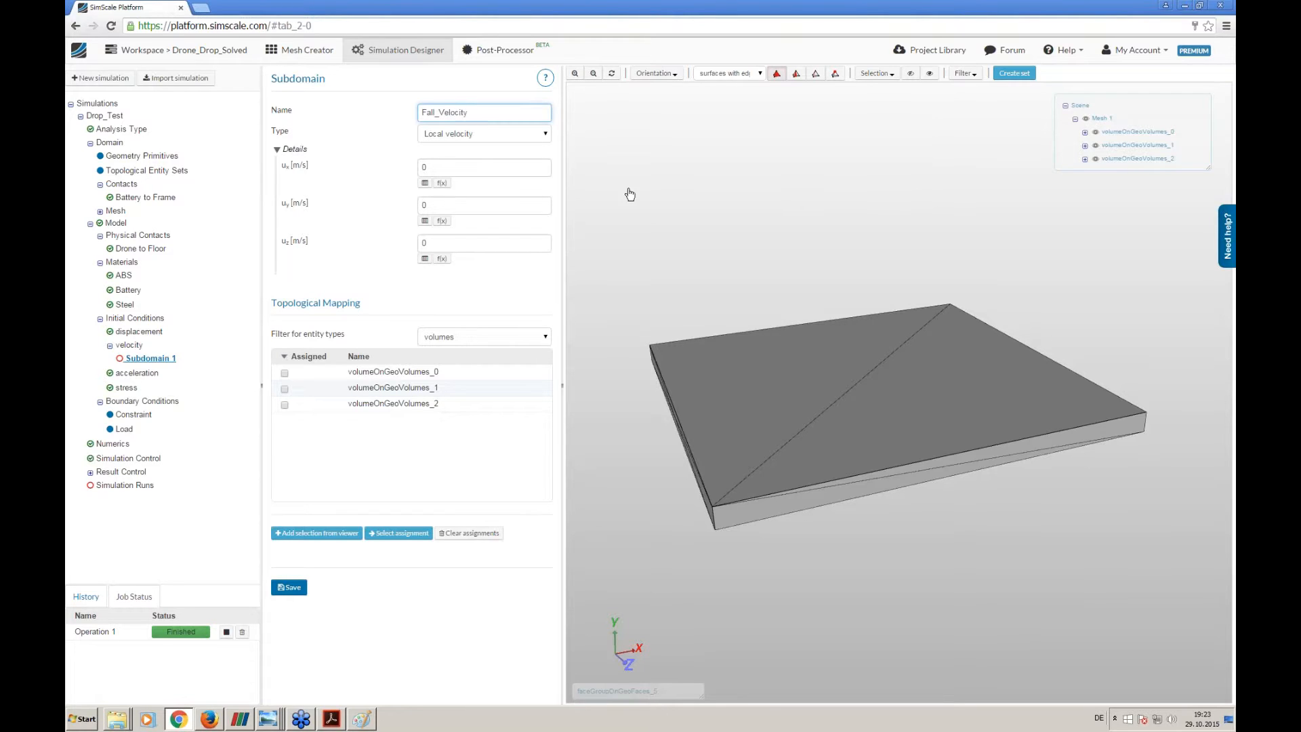
double_click(480, 206)
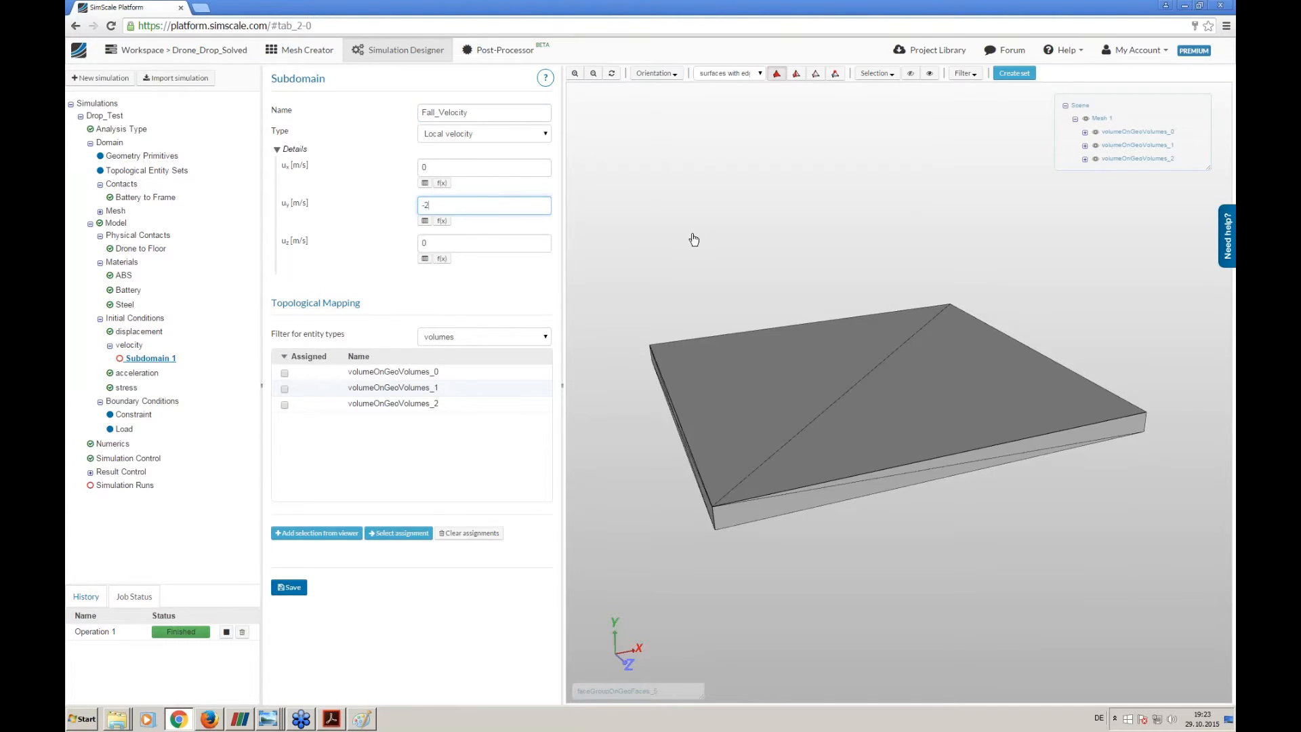
- Assign Fall_Velocity to the drone frame and battery volumes, volumeOnGeoVolumes_2 and volumeOnGeoVolumes_1, and save it
left_click_drag(726, 296, 738, 276)
right_click_drag(739, 277, 740, 23)
right_click_drag(831, 157, 839, 282)
middle_click_drag(840, 282, 827, 331)
left_click(777, 73)
left_click(780, 163)
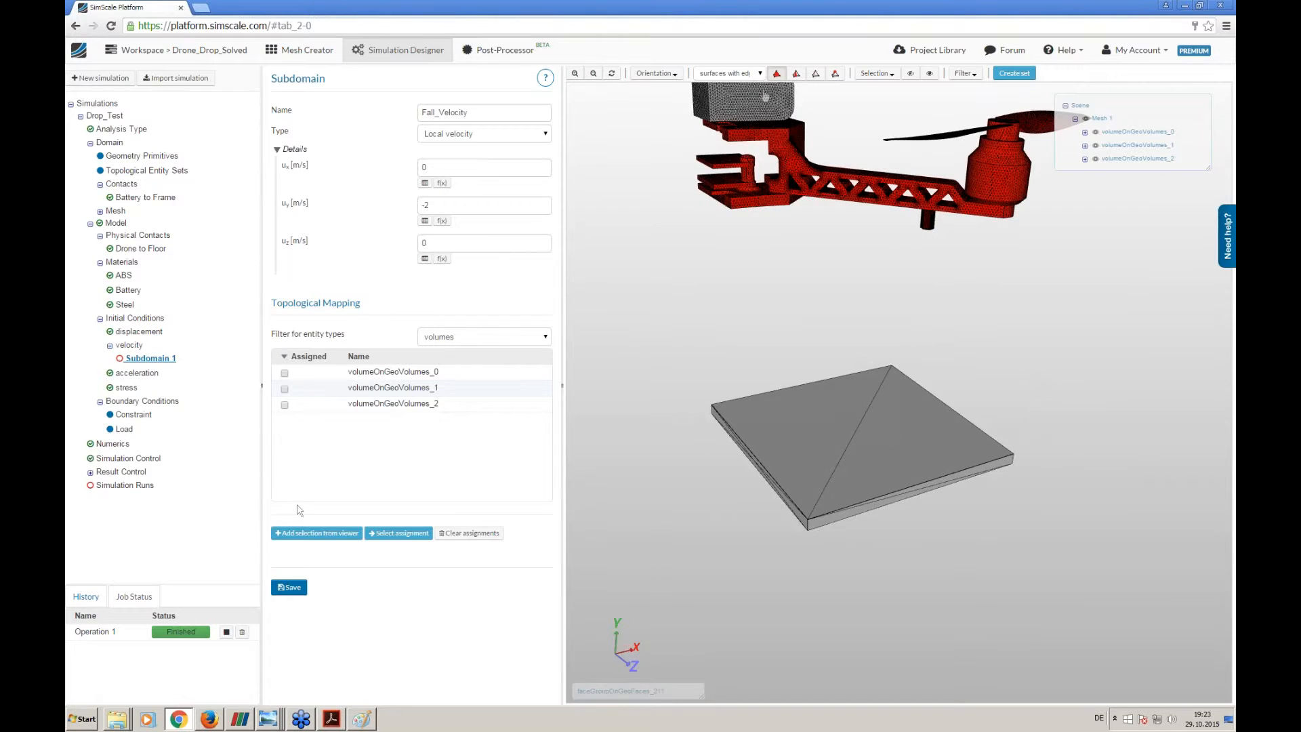
left_click(745, 102)
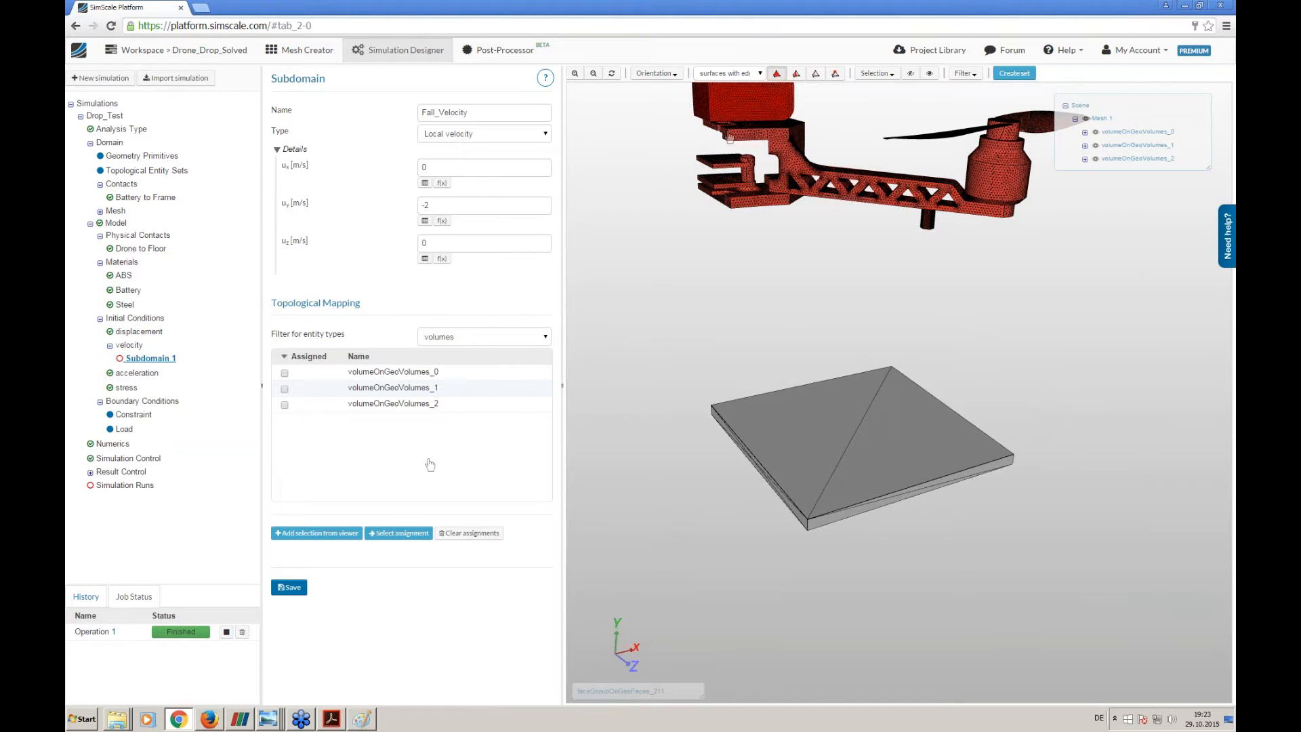
left_click(317, 533)
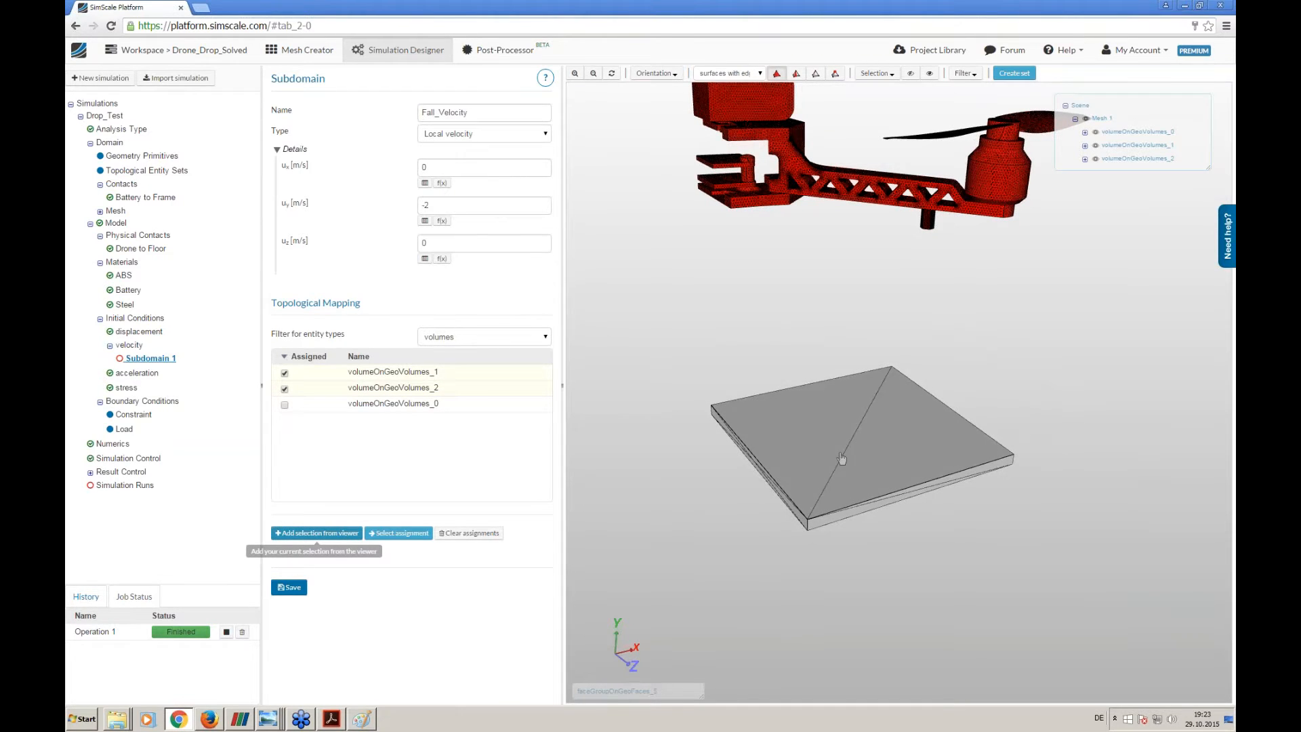
left_click(302, 587)
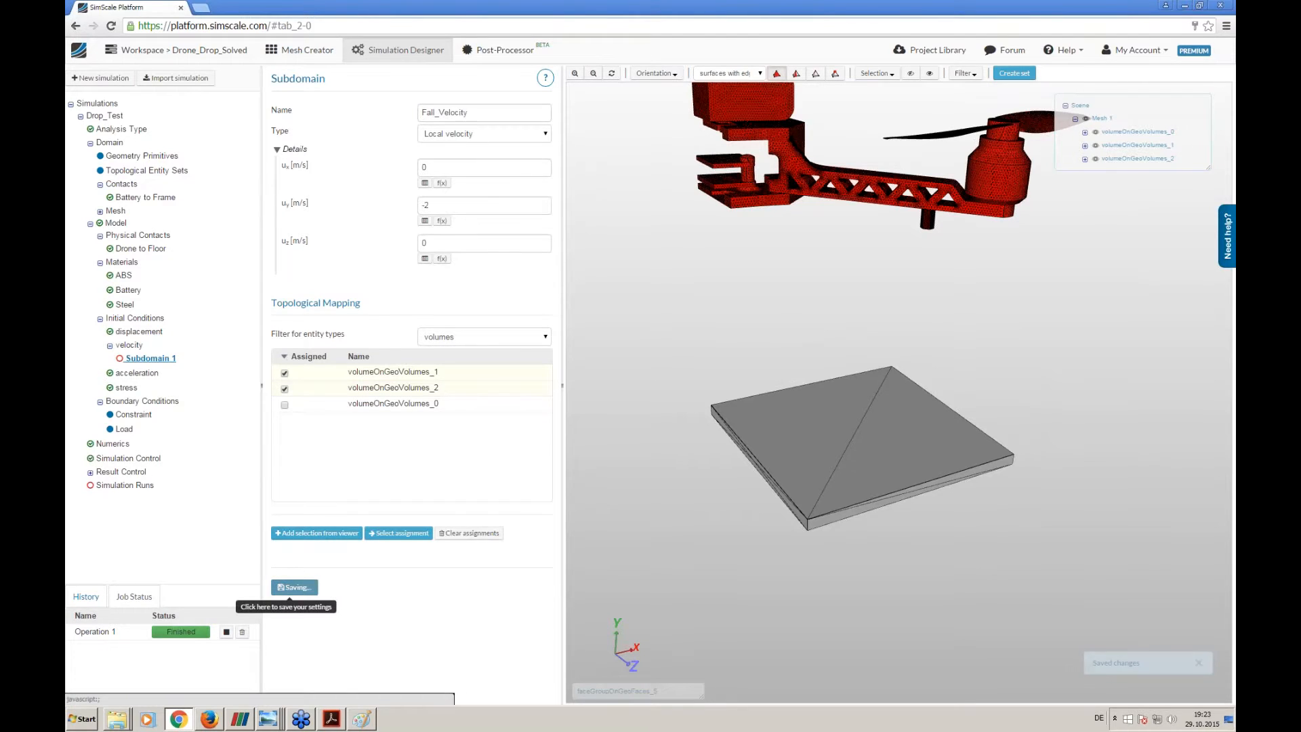
- Add a constraint boundary condition named Floor and set its type to Fixed support
left_click(147, 403)
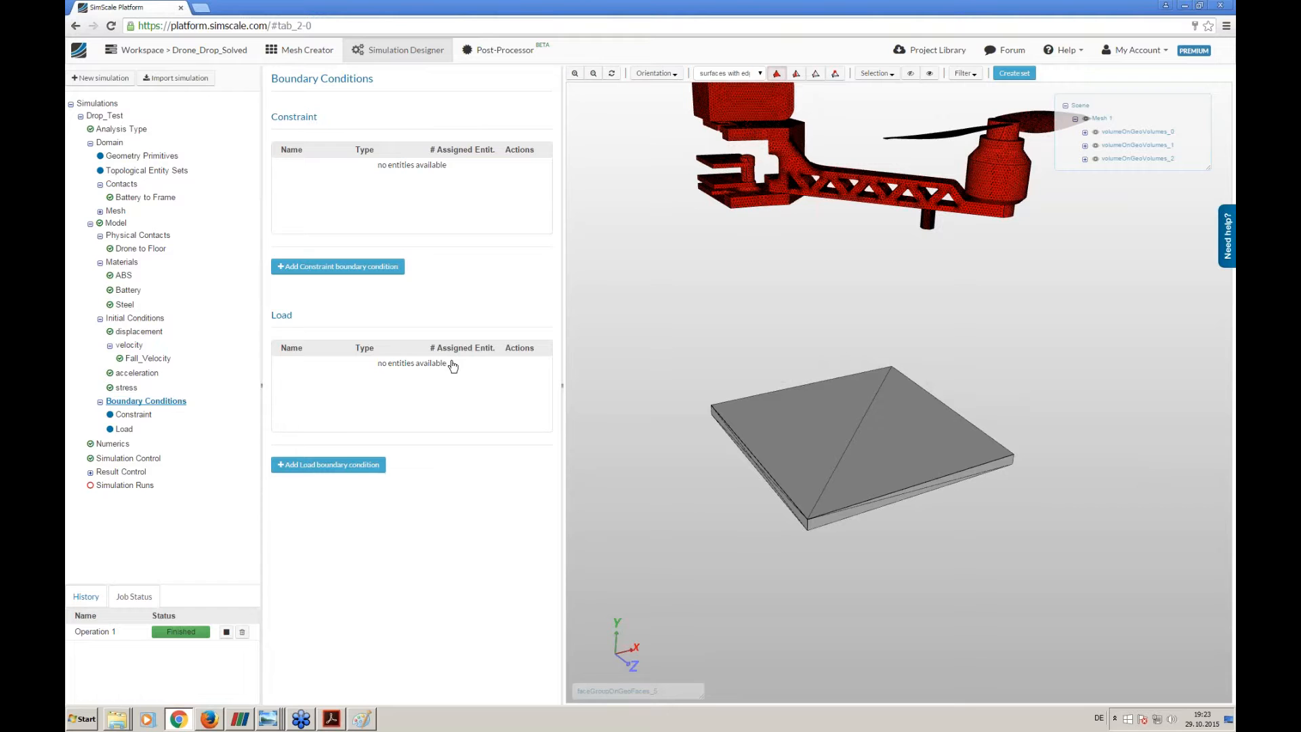
mouse_move(770, 323)
left_mouse_down()
mouse_move(773, 372)
mouse_move(754, 348)
mouse_move(767, 336)
left_mouse_up()
left_click(878, 73)
left_click(881, 109)
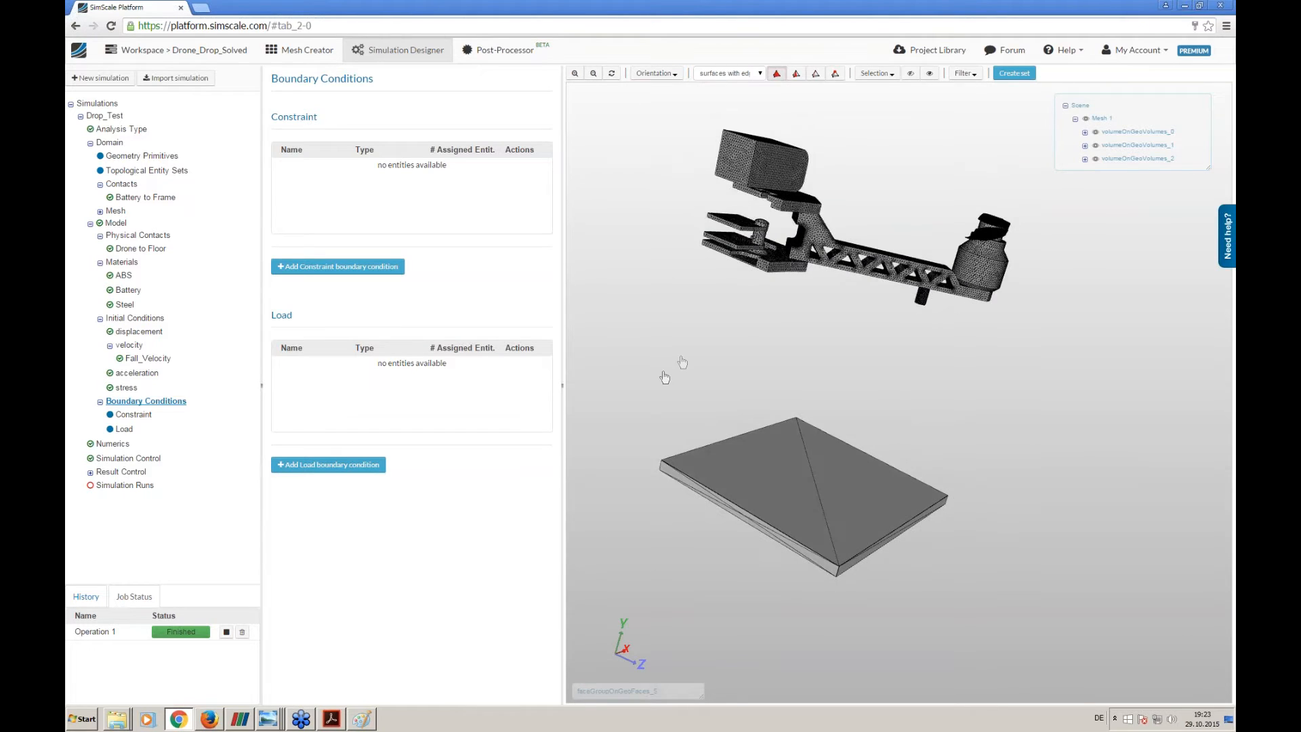
left_click_drag(678, 366, 750, 127)
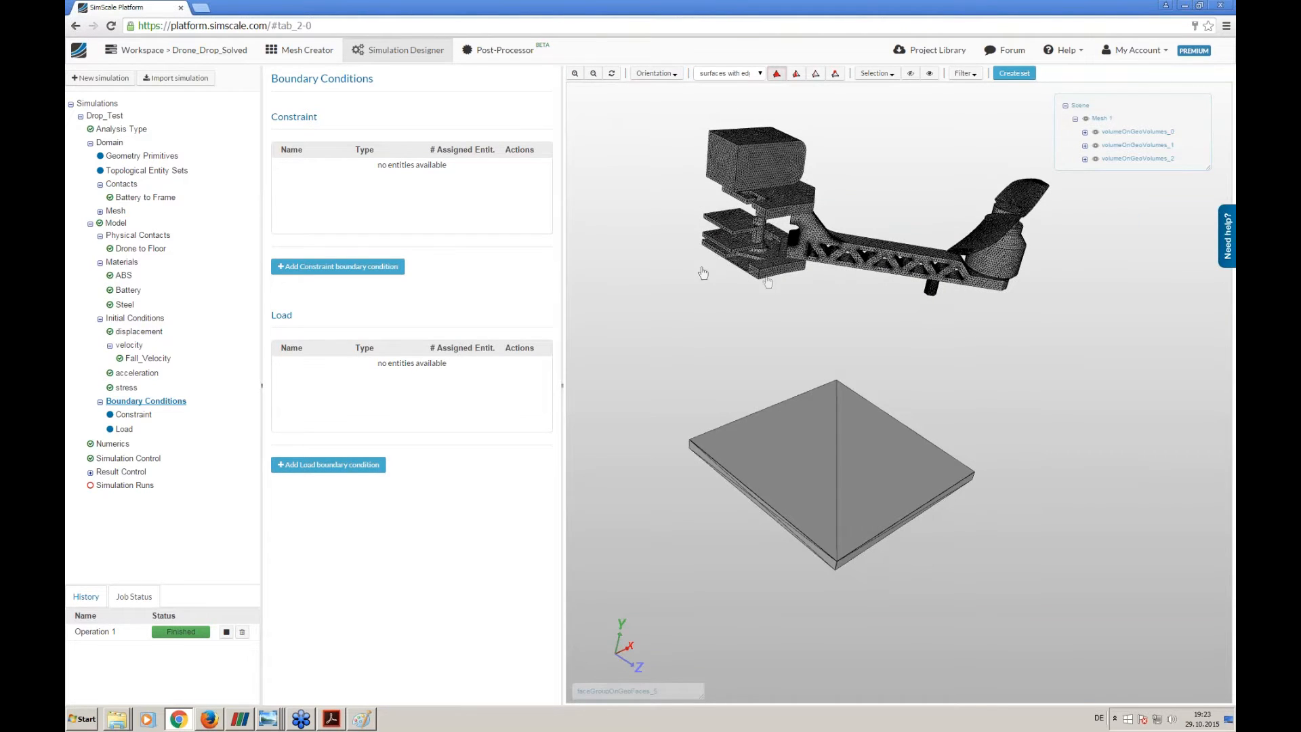
left_click_drag(703, 275, 702, 284)
left_click(334, 266)
double_click(431, 112)
key("ctrl+a")
type("Fl")
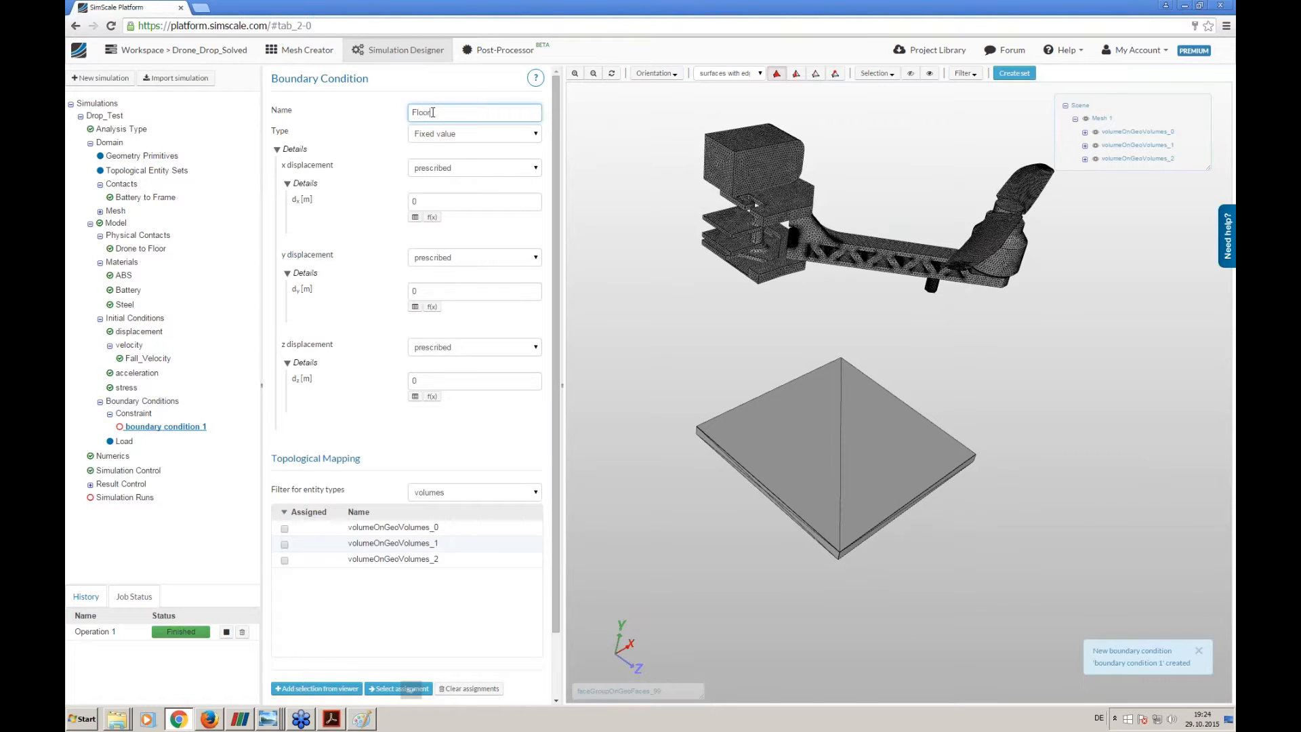
left_click(442, 134)
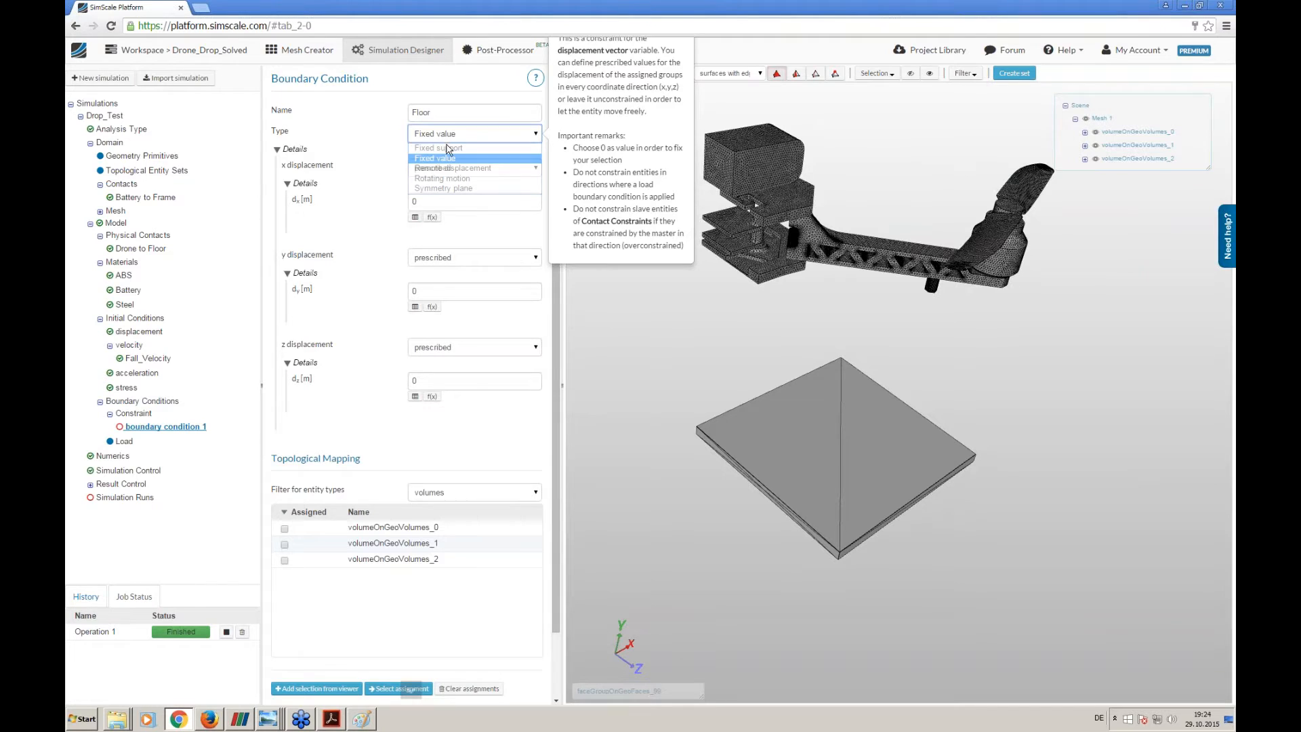
left_click(441, 148)
- Assign the Floor fixed support to the underside face of the floor plate and save it
left_click_drag(675, 493, 606, 353)
left_click(468, 192)
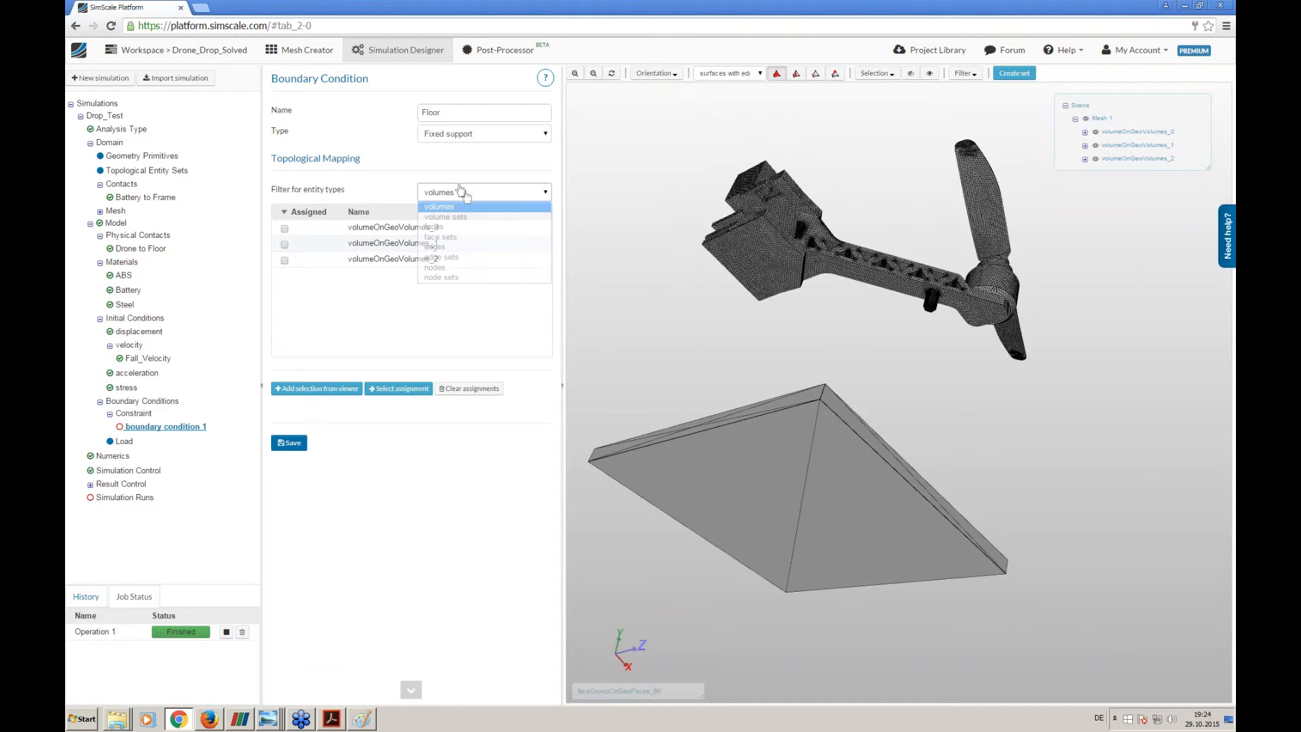
left_click(453, 217)
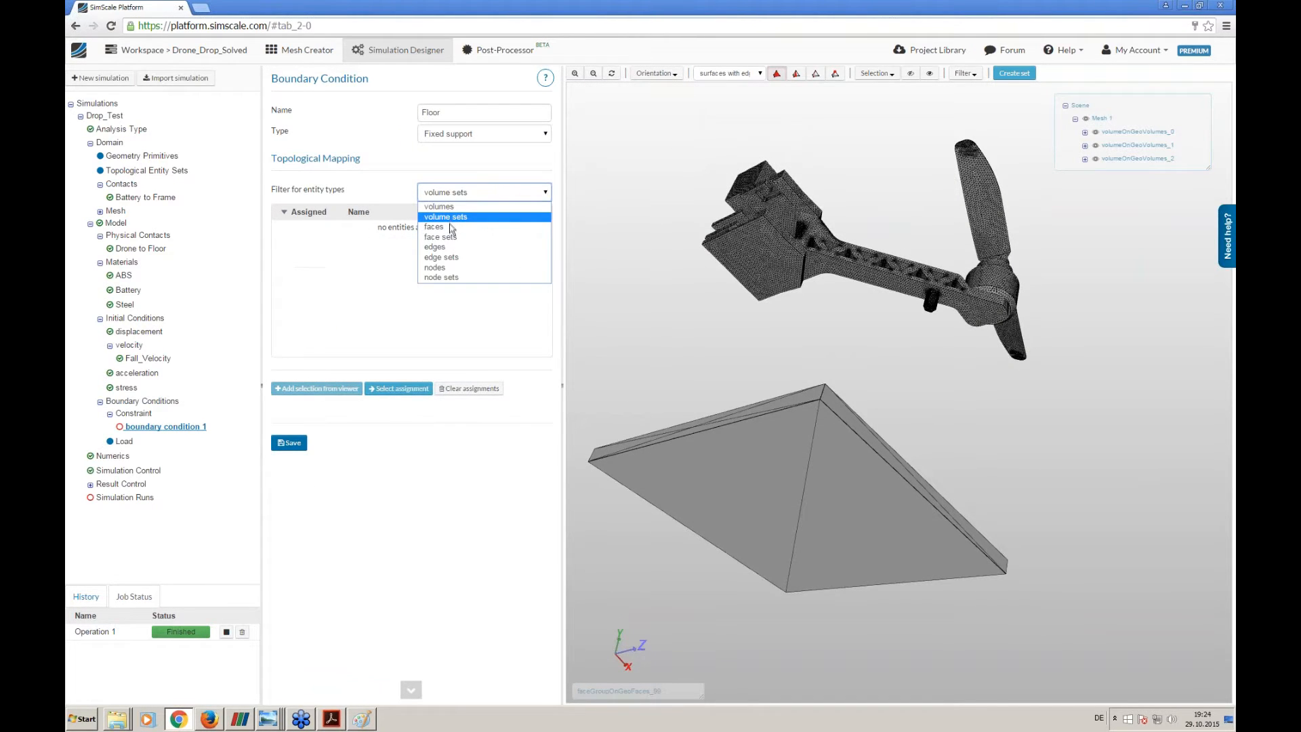
left_click(452, 227)
left_click(758, 446)
left_click_drag(682, 312, 668, 366)
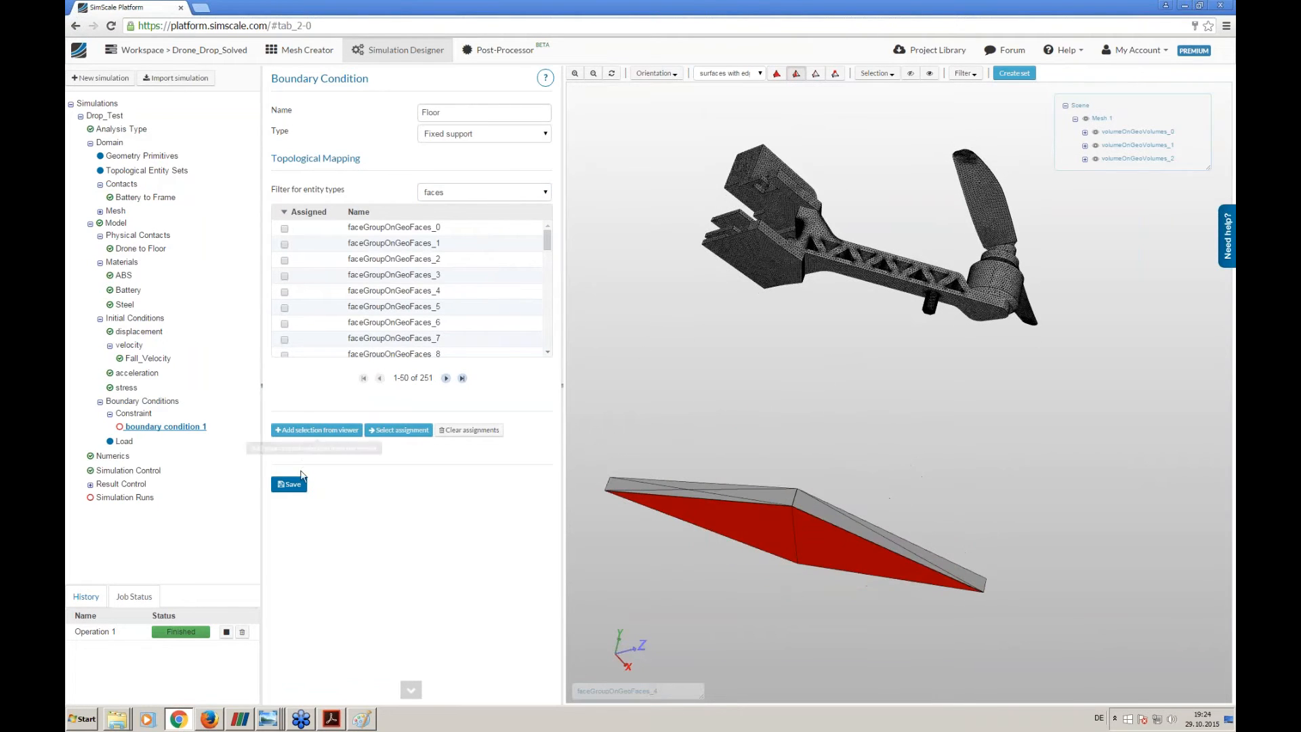
left_click(307, 431)
left_click(289, 484)
- Add a second constraint boundary condition with the type Fixed value
left_click_drag(727, 441, 707, 463)
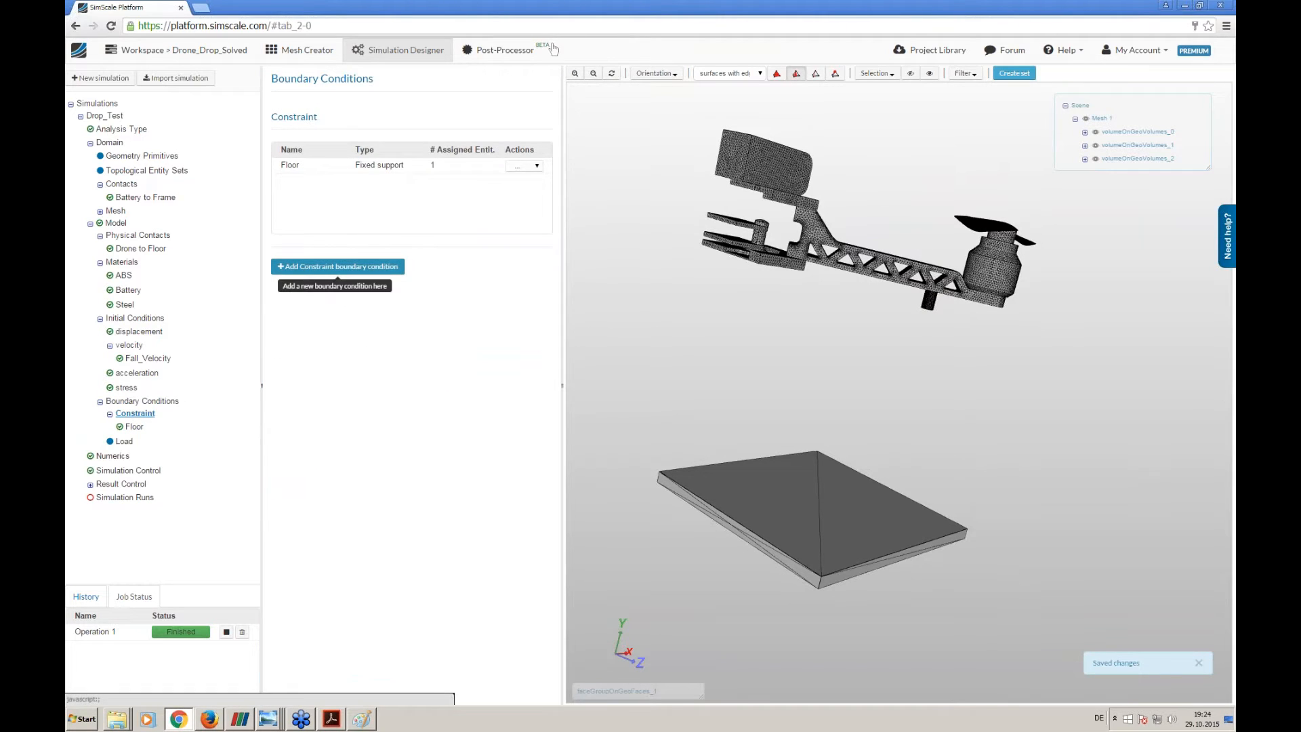
left_click(337, 266)
triple_click(495, 110)
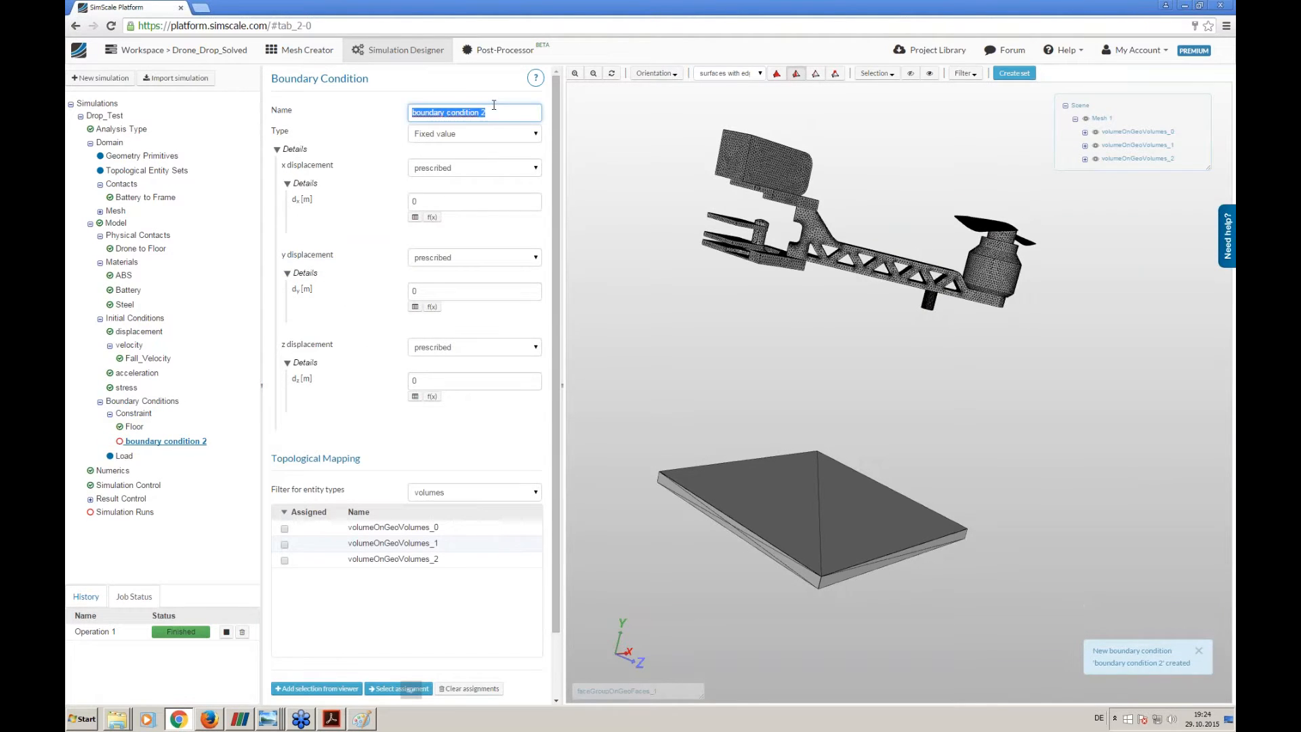
left_click_drag(789, 320, 746, 150)
left_click_drag(649, 370, 801, 497)
left_click(518, 134)
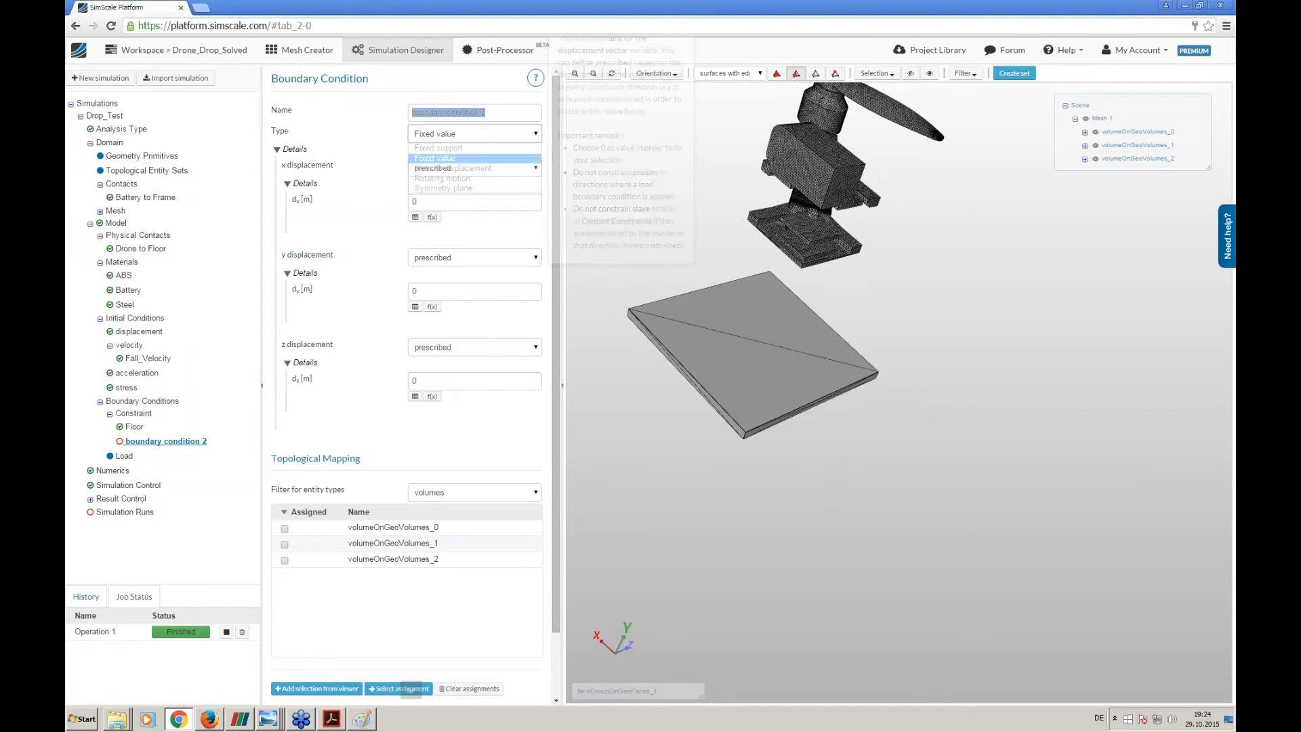
left_click(481, 159)
- Examine the drone and floor plate from several angles to identify the cut faces on the symmetry planes
left_click_drag(675, 164, 721, 217)
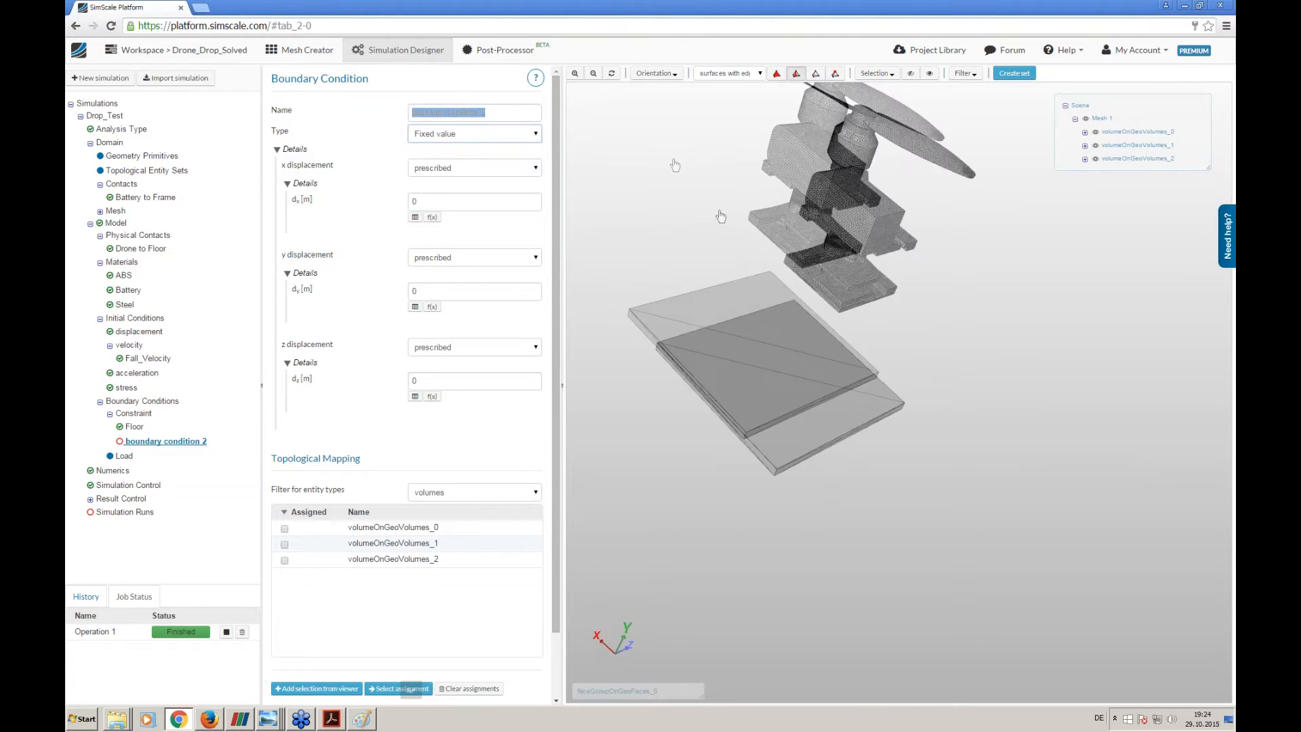
middle_click_drag(721, 216, 727, 228)
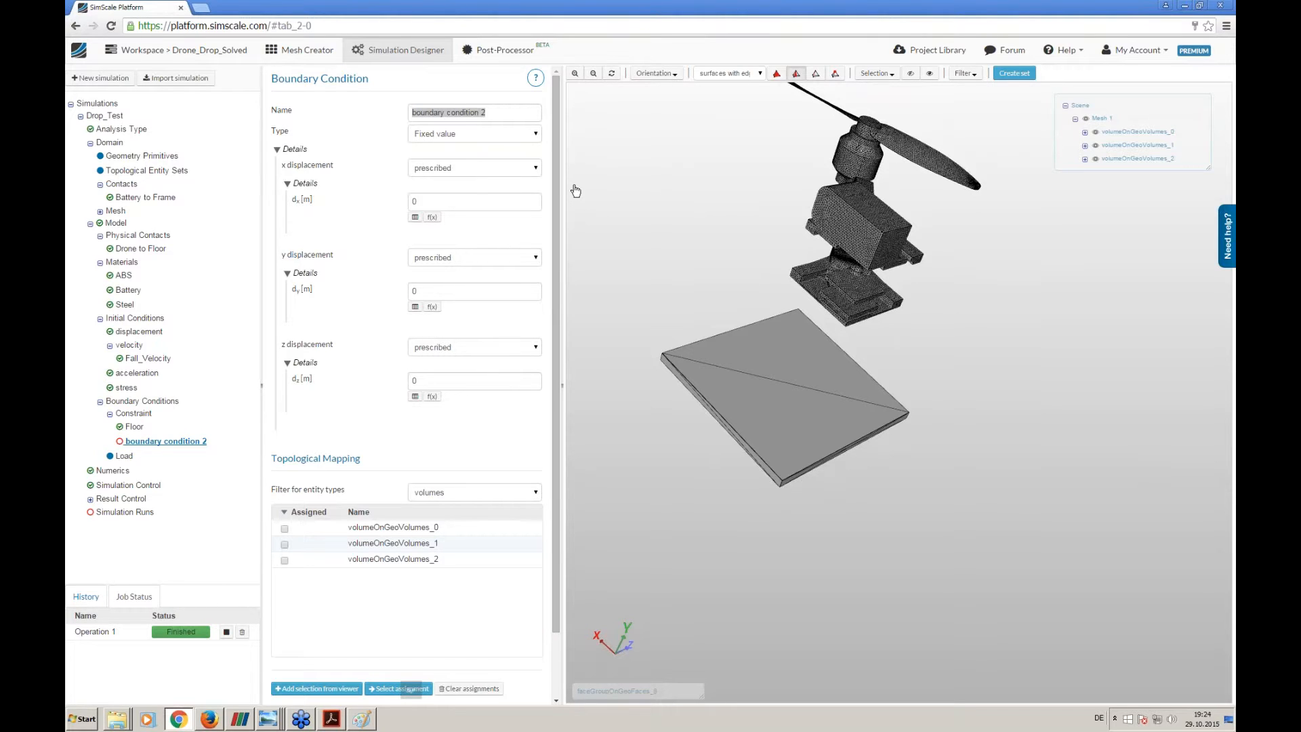
mouse_move(764, 272)
left_mouse_down()
mouse_move(726, 281)
mouse_move(739, 251)
mouse_move(769, 258)
left_mouse_up()
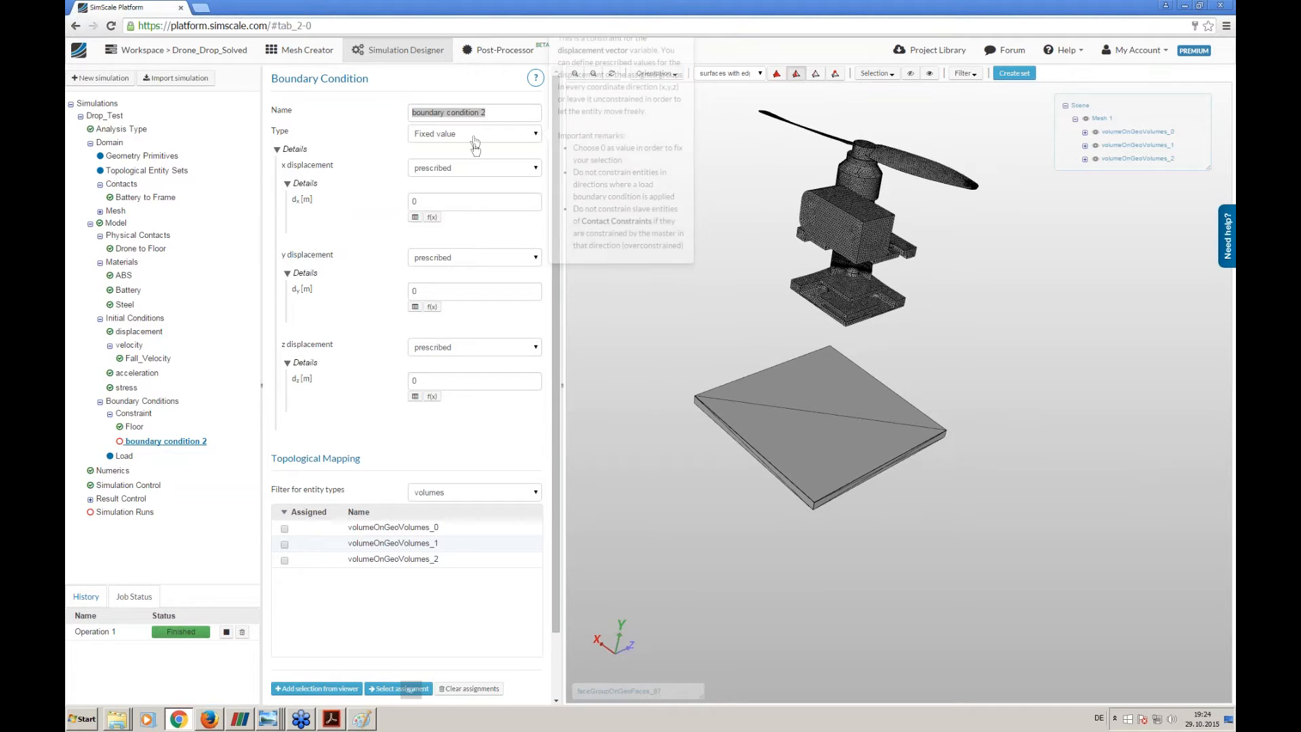
triple_click(484, 114)
left_click_drag(596, 490, 618, 484)
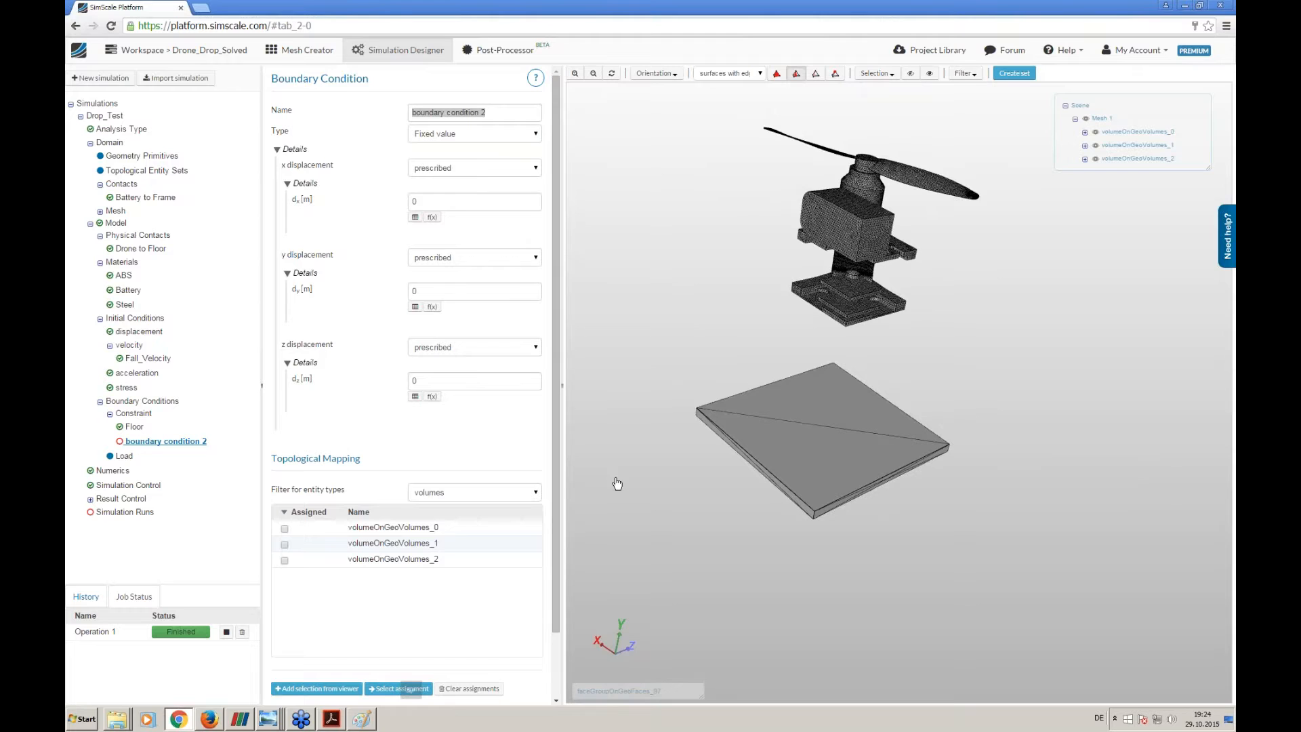
left_click_drag(486, 112, 384, 115)
type("S")
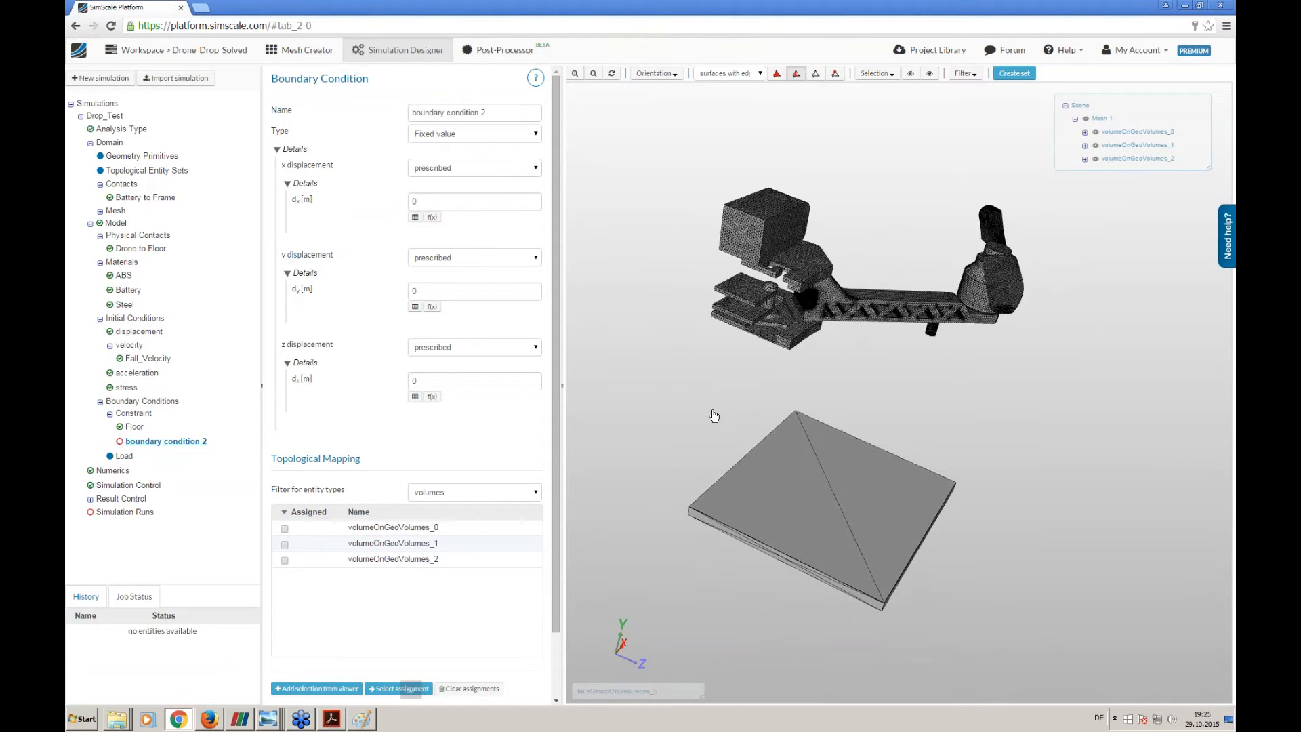
scroll(698, 357, "up", 3)
scroll(704, 358, "down", 2)
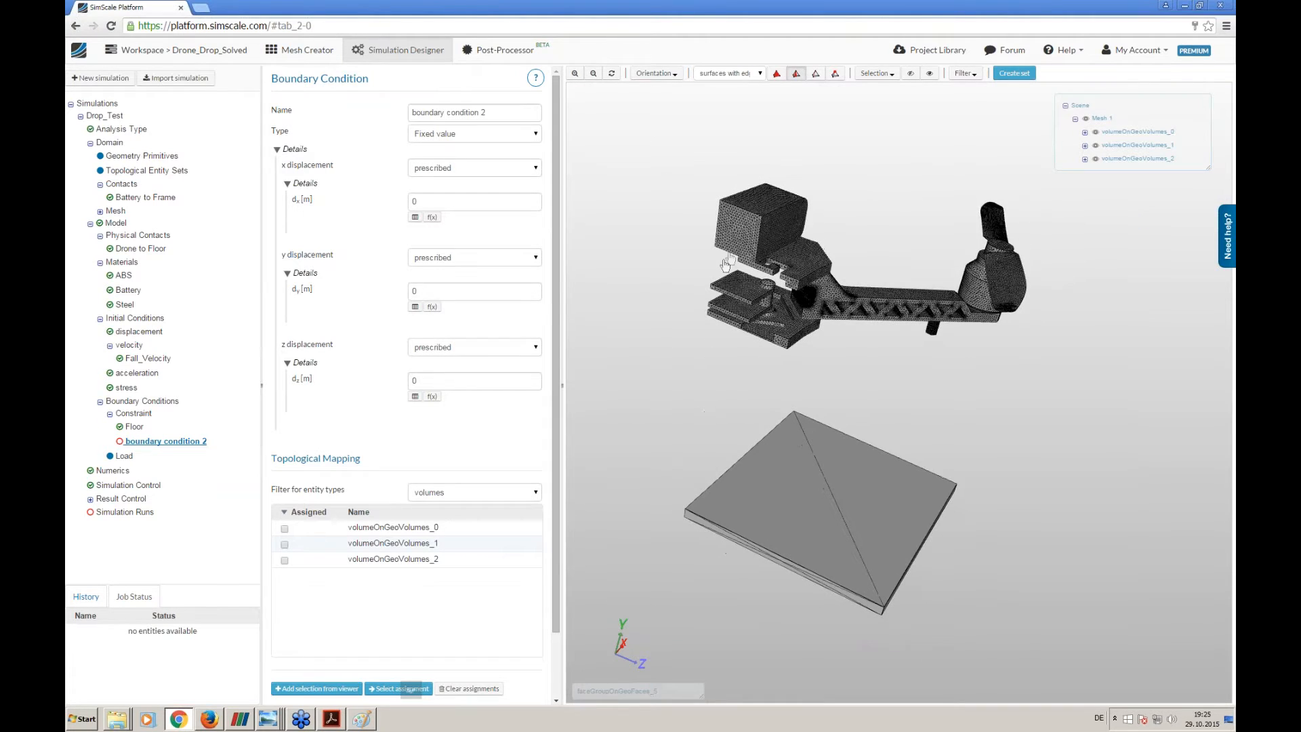
left_click_drag(692, 465, 858, 589)
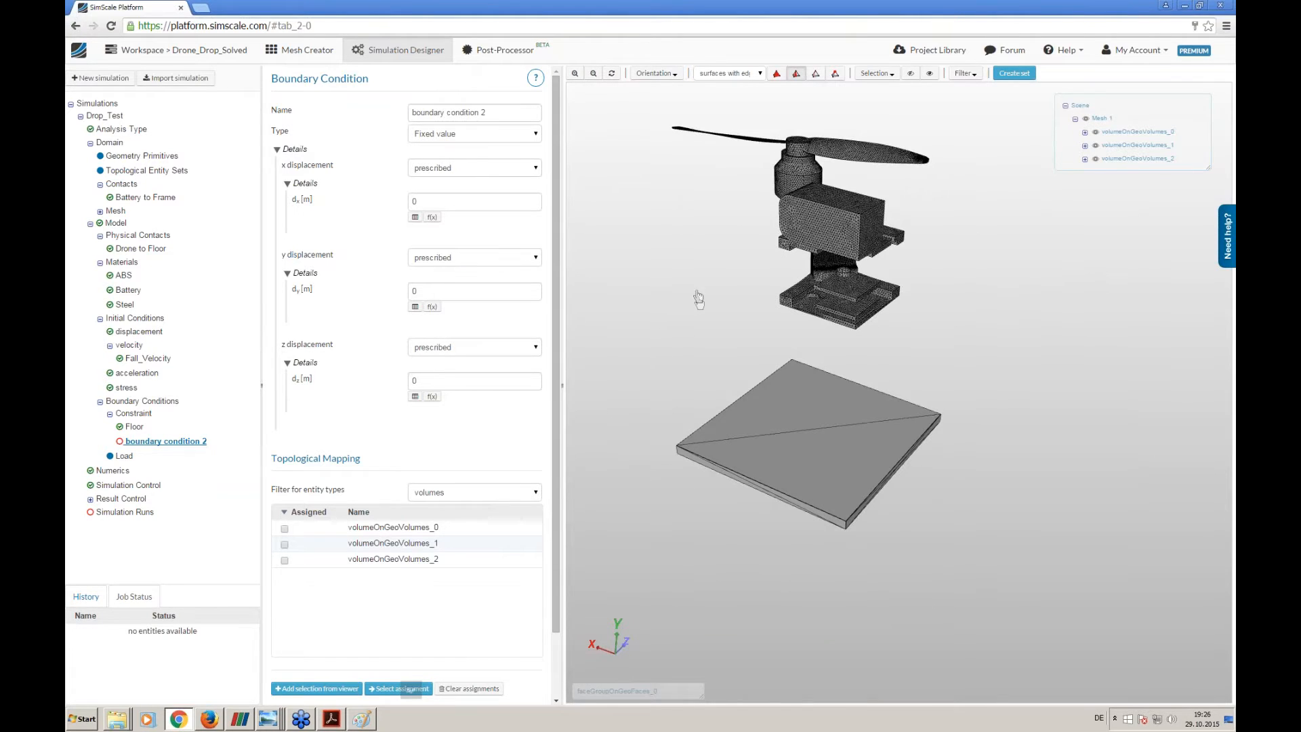
left_click_drag(698, 297, 688, 427)
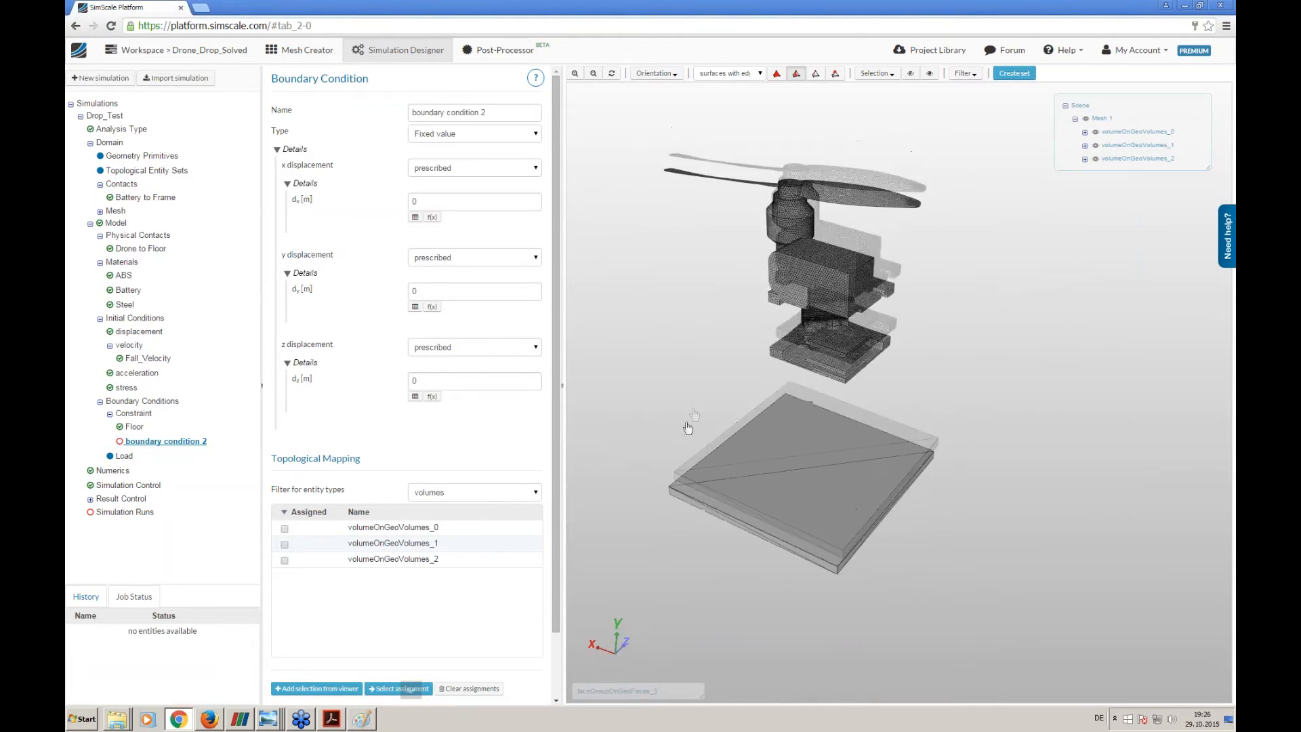
- Name the boundary condition Symmetry_xy and set x and y displacements to unconstrained, leaving z displacement prescribed at 0
triple_click(478, 111)
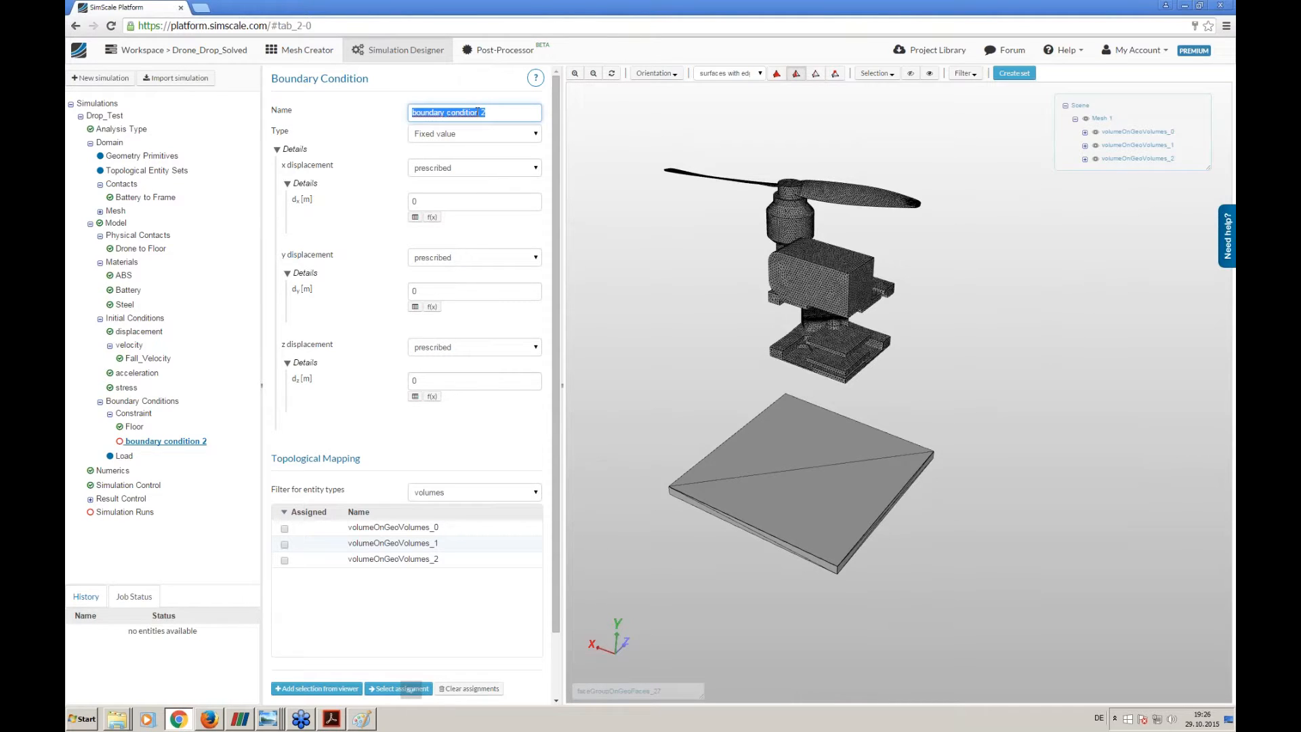
type("Sy")
left_click(449, 168)
left_click(440, 192)
left_click(449, 189)
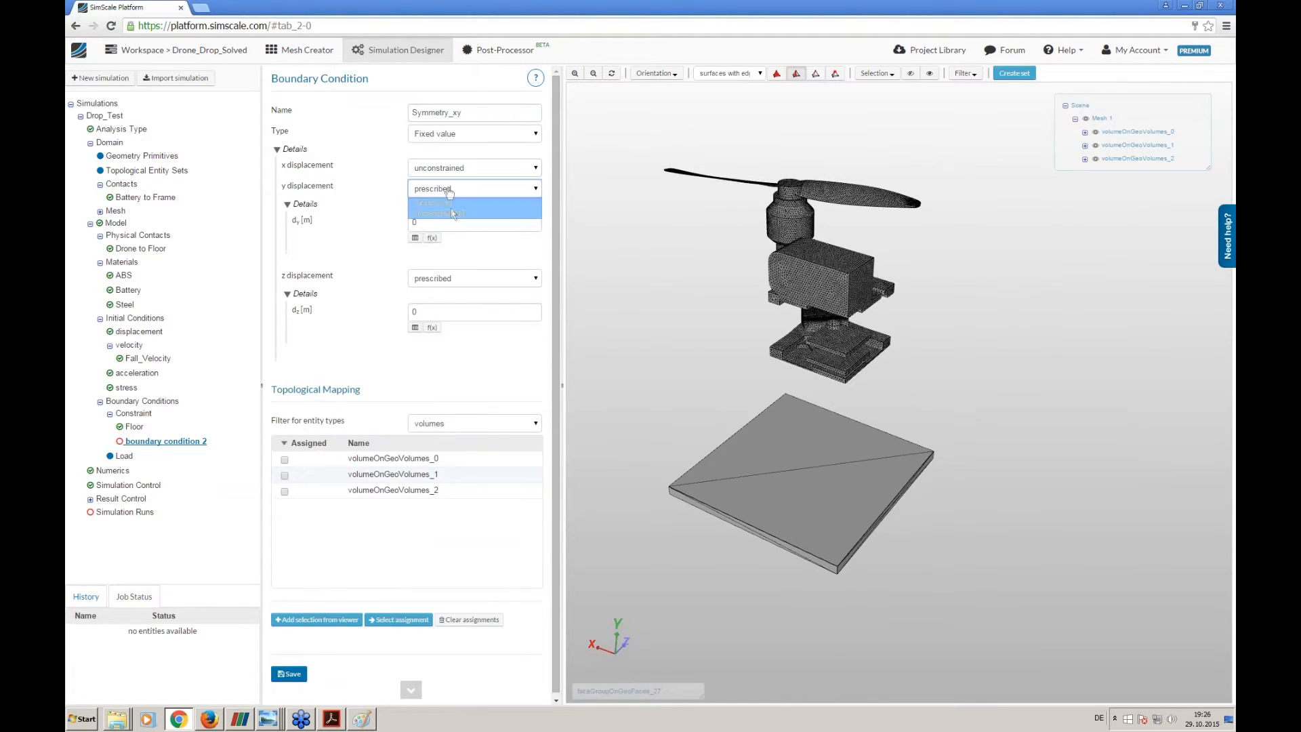
left_click(441, 213)
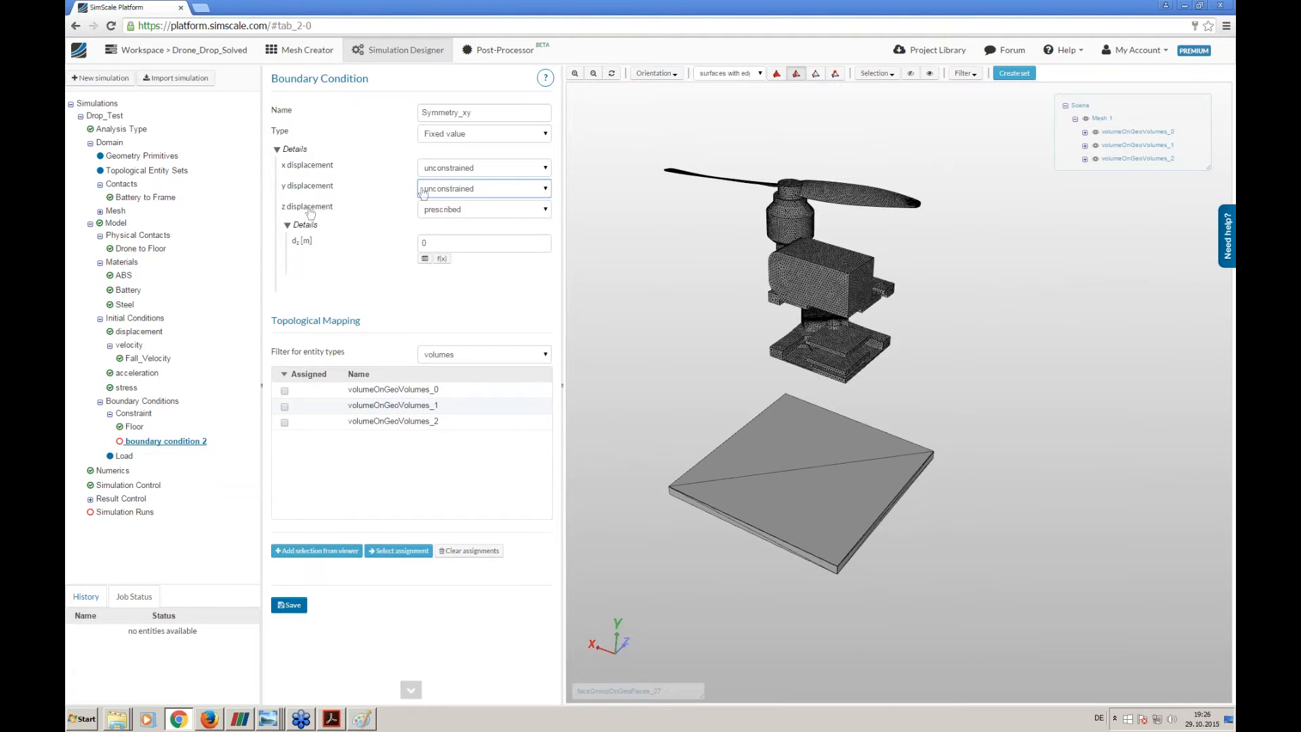
left_click(422, 238)
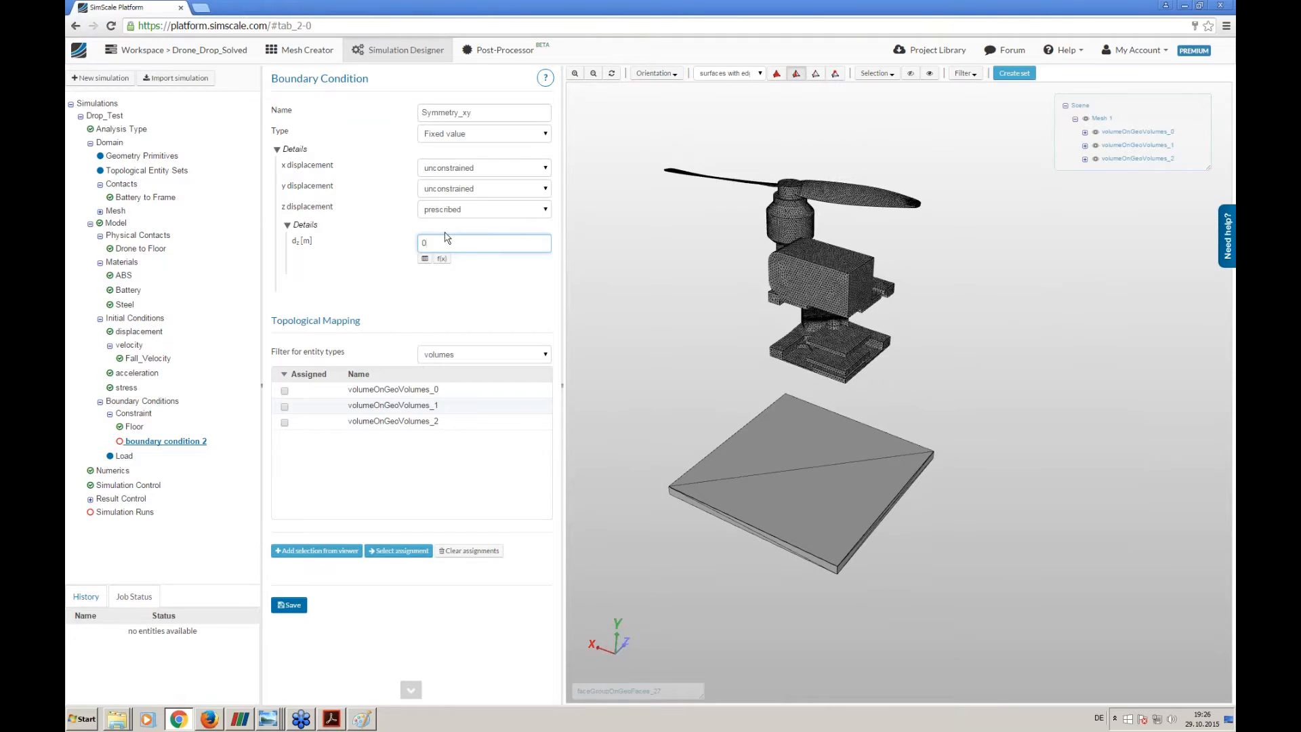
- Select the xy symmetry plane faces of the battery, drone frame and floor plate, and save the boundary condition
left_click_drag(653, 300, 653, 313)
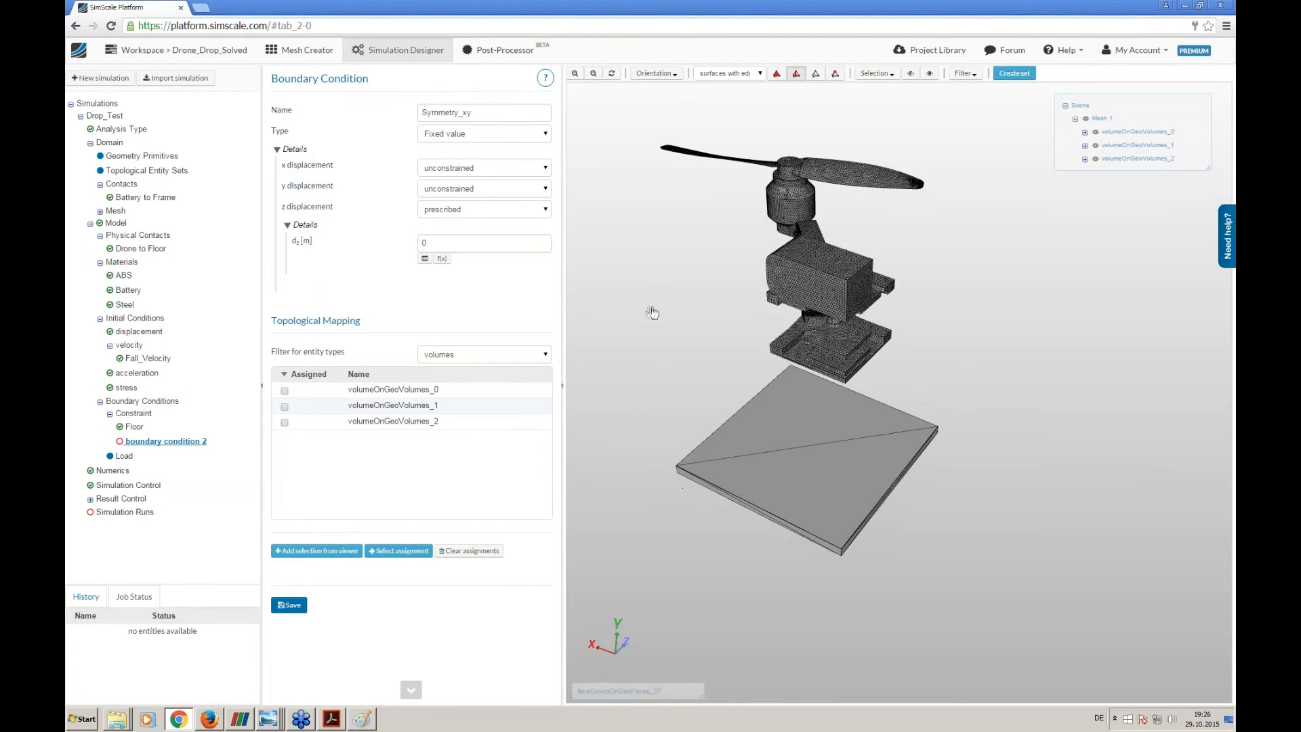
left_click(493, 350)
left_click(481, 384)
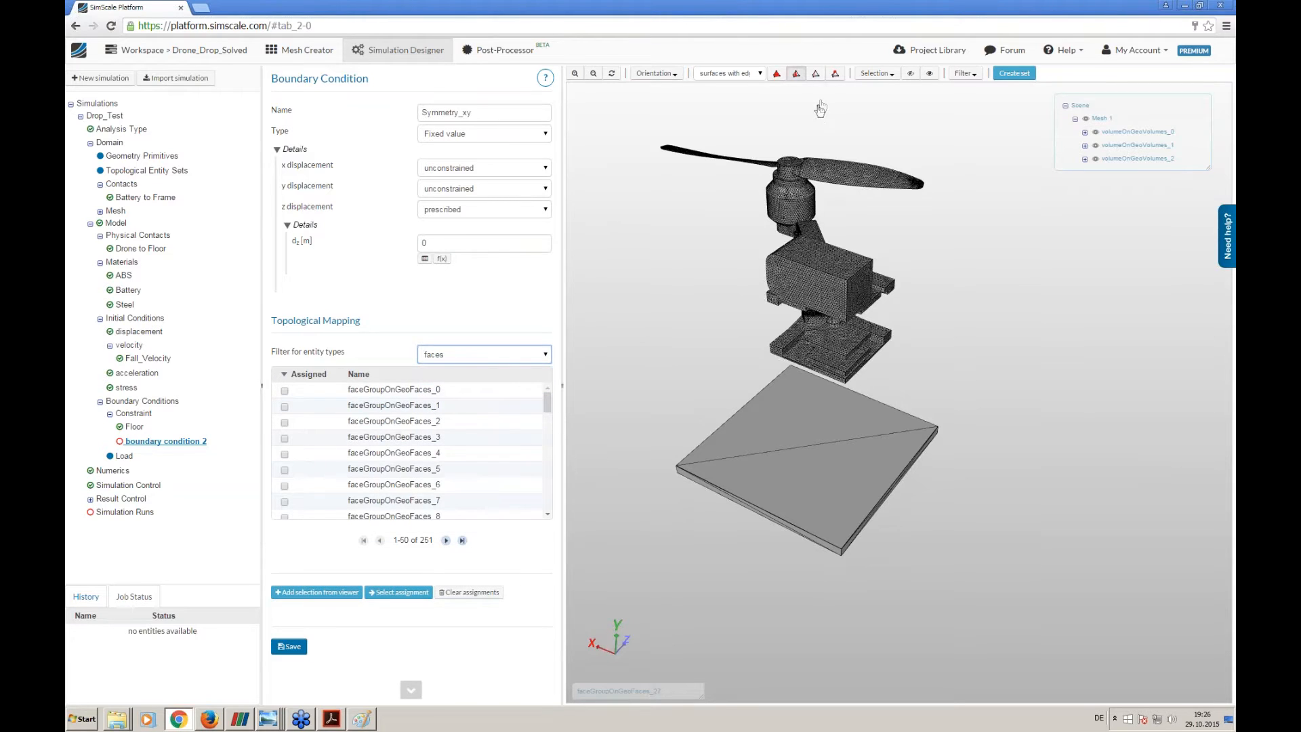
left_click(772, 303)
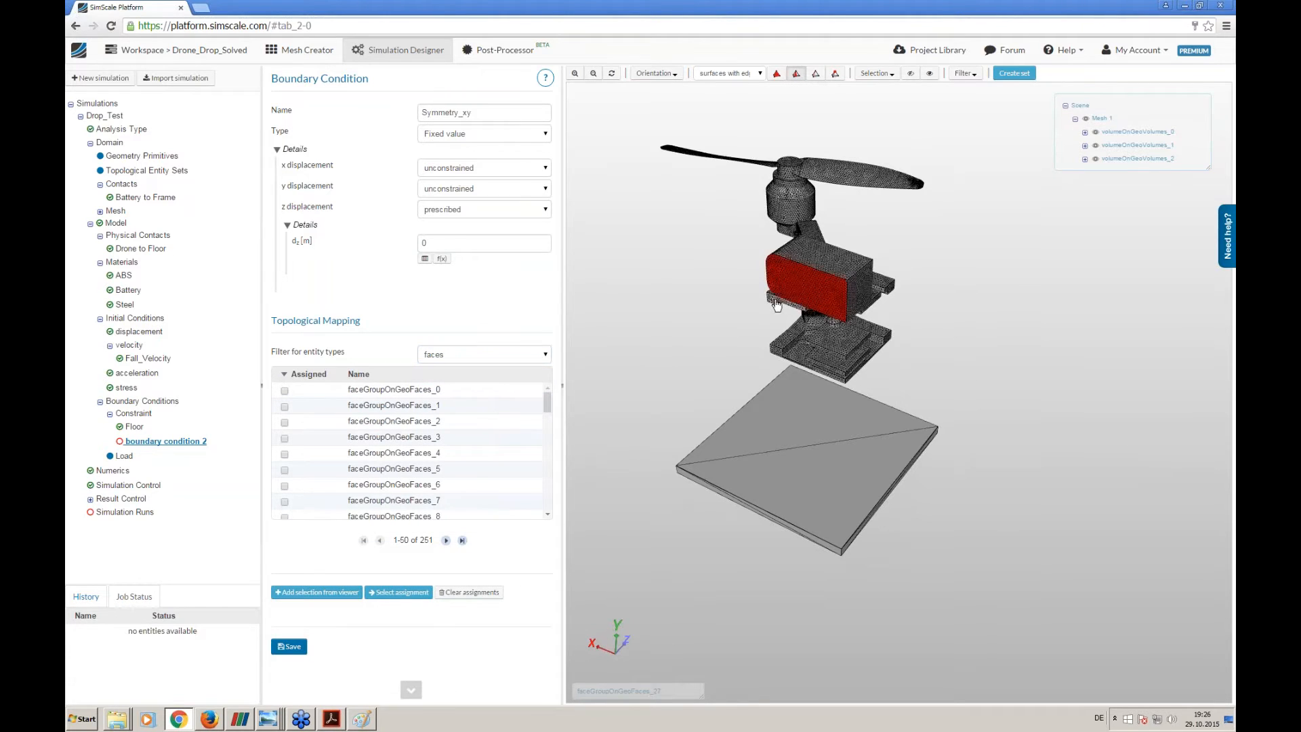
left_click(777, 352)
right_click_drag(828, 347, 821, 468)
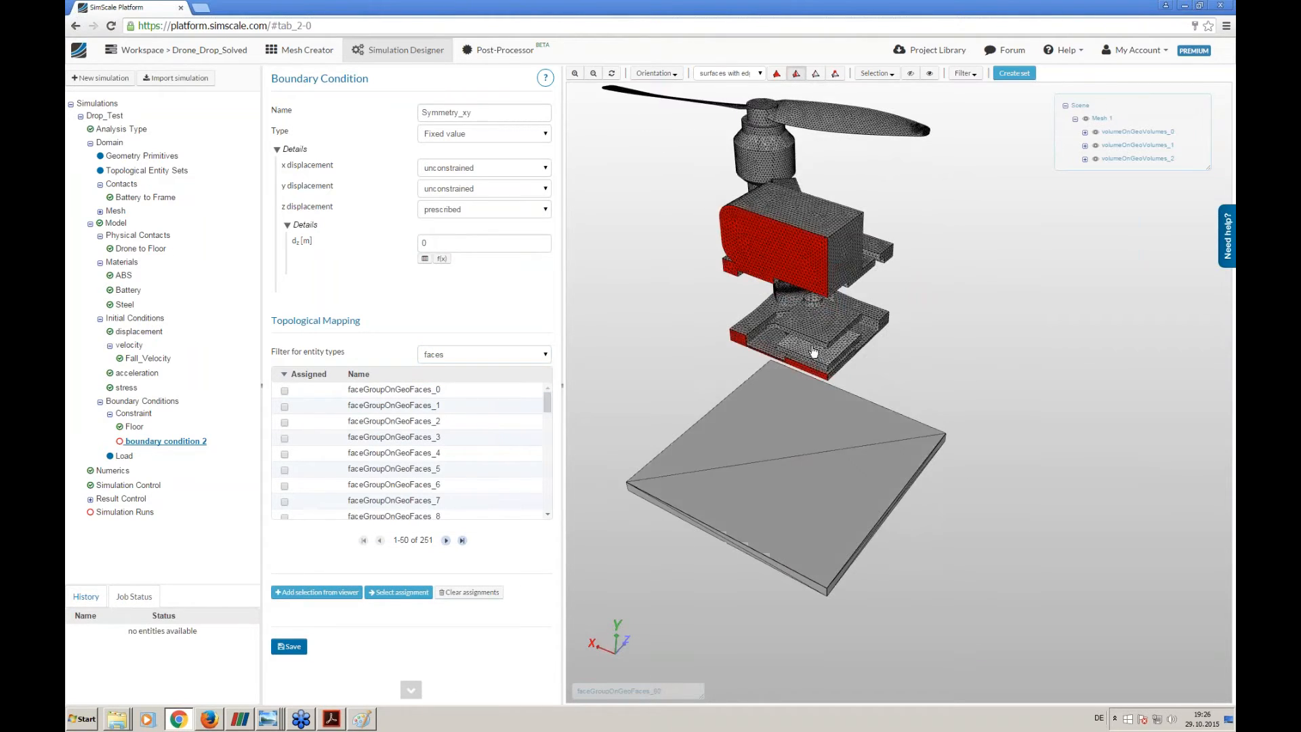
right_click_drag(811, 349, 806, 483)
left_click(798, 358)
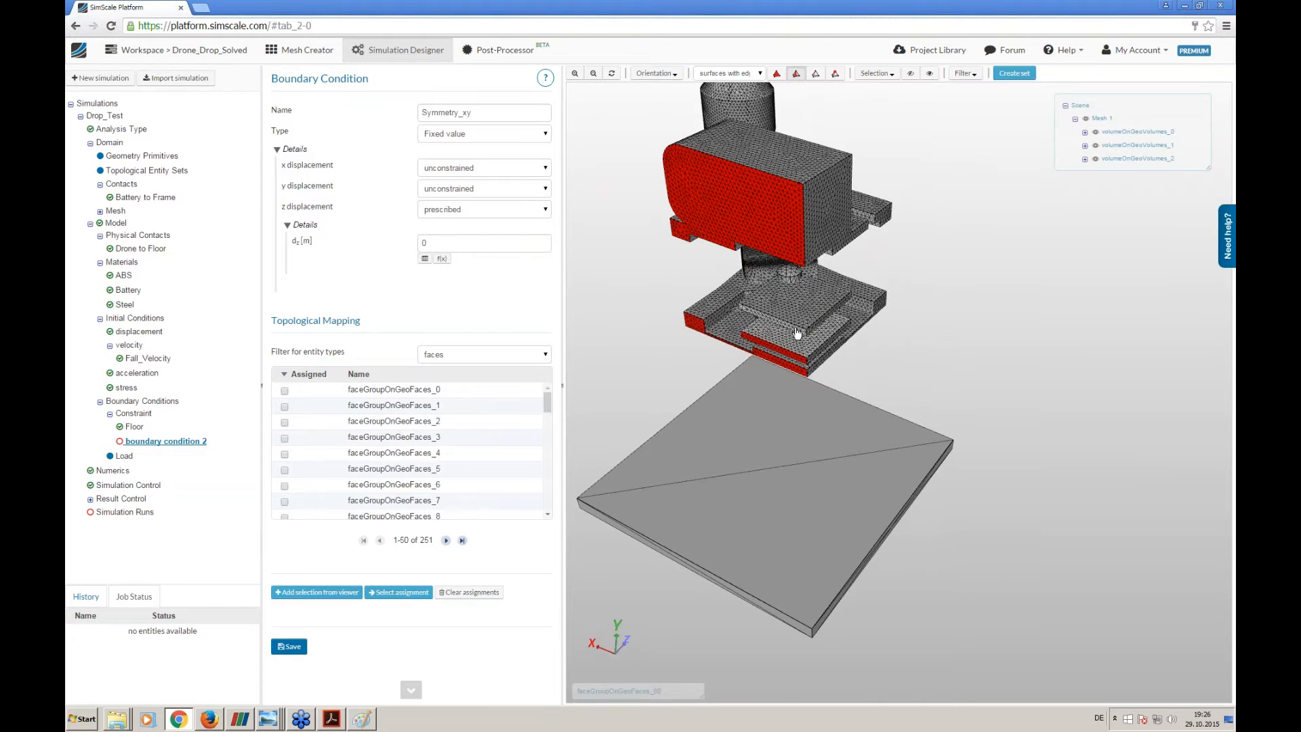
left_click(799, 331)
left_click(690, 568)
left_click_drag(691, 571, 927, 343)
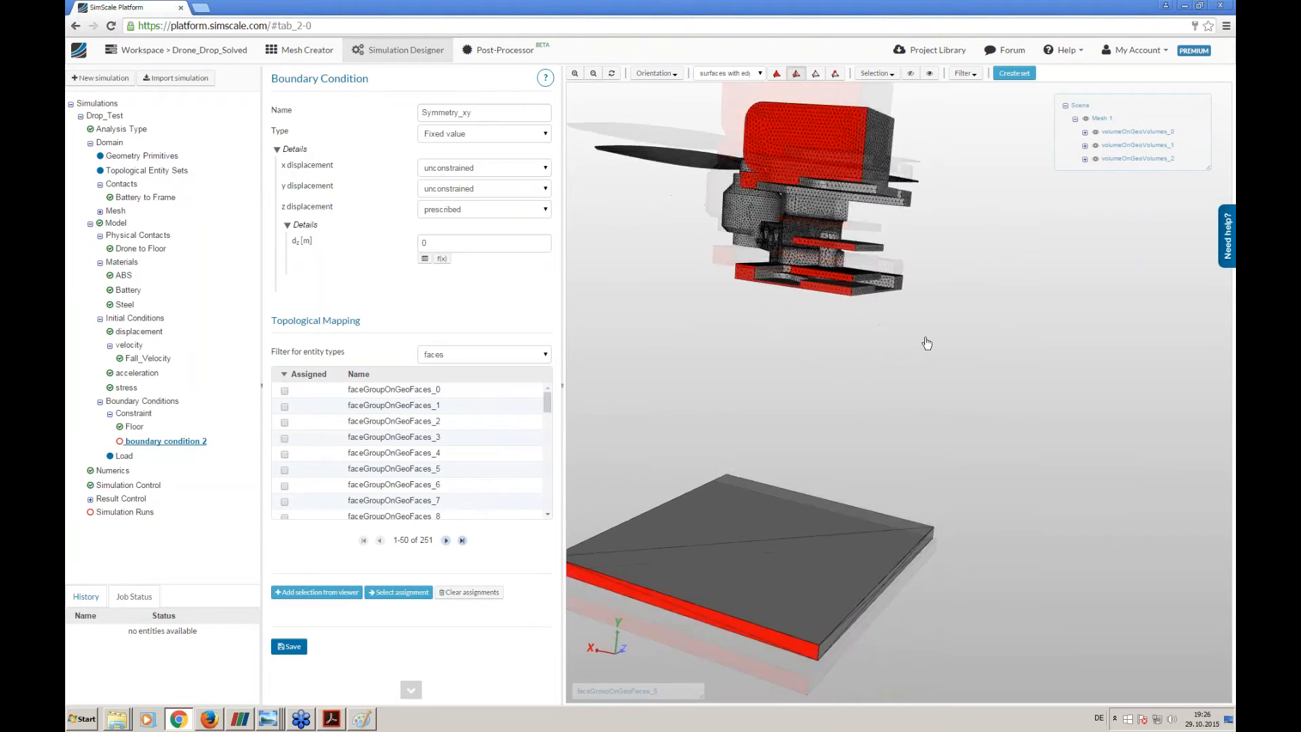
left_click(304, 646)
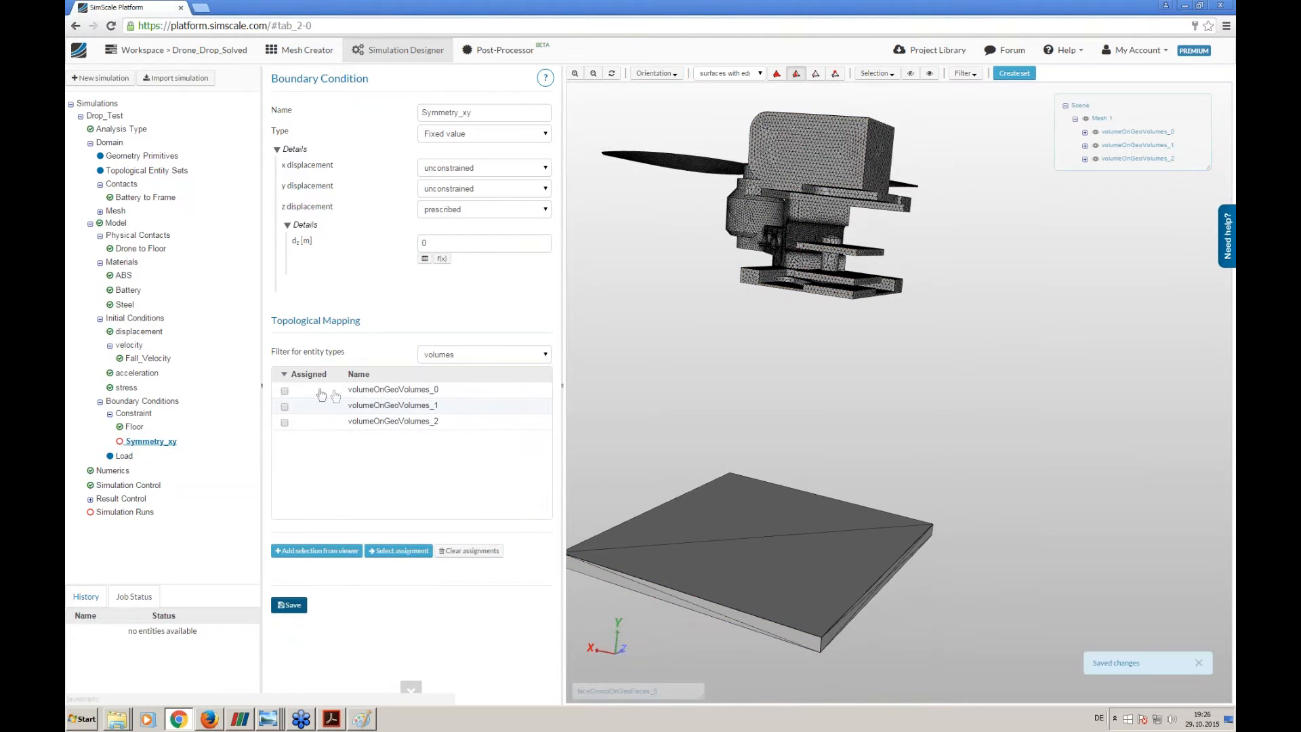
- Assign the xy symmetry plane faces of the battery, drone frame and floor plate to Symmetry_xy and save it
left_click(454, 355)
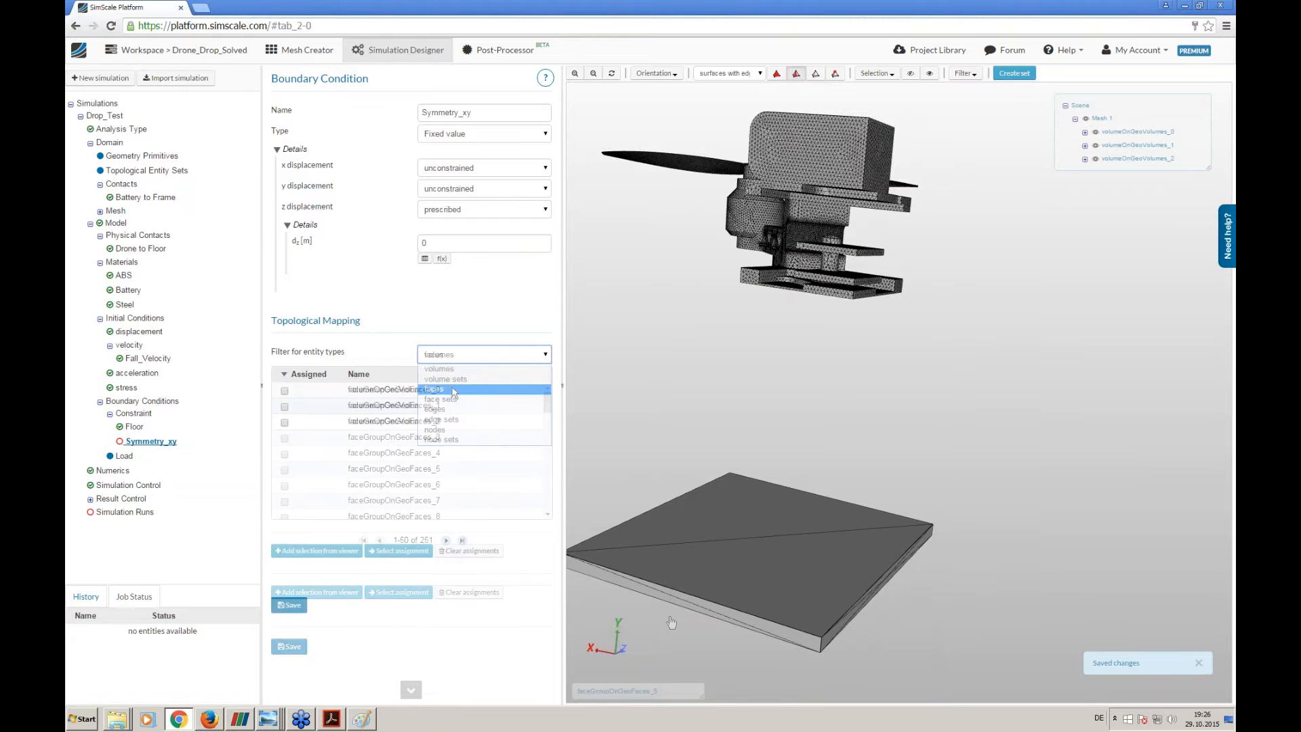
left_click(454, 390)
left_click(748, 270)
left_click_drag(724, 251, 746, 192)
left_click(757, 171)
left_click_drag(817, 255, 876, 262)
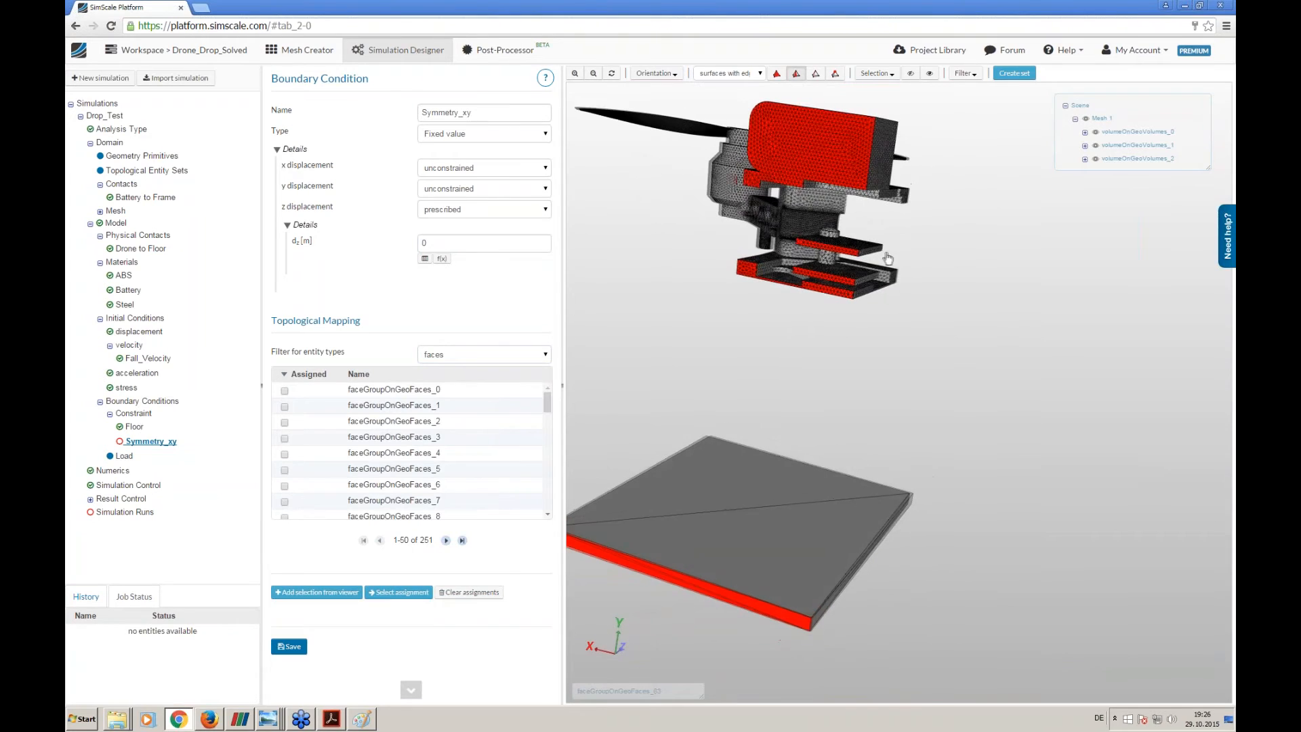
left_click(328, 592)
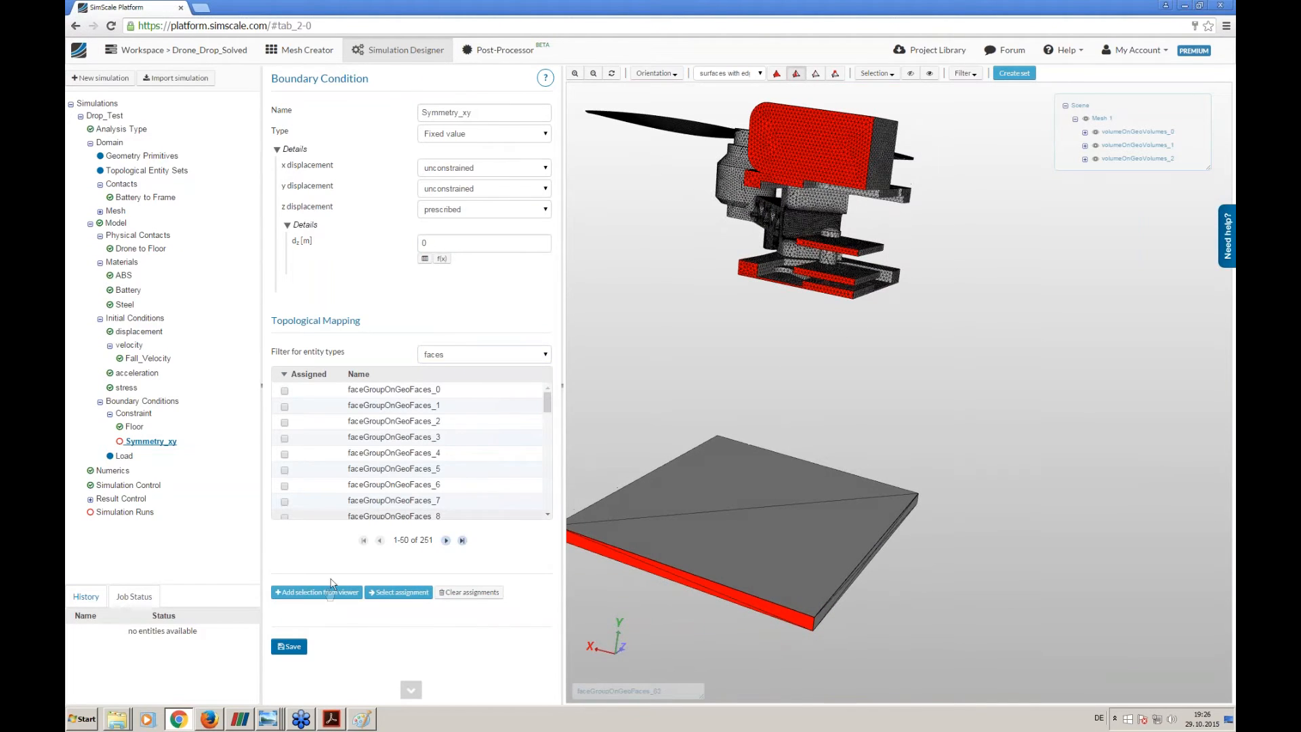
left_click(289, 646)
- Add a third constraint boundary condition and name it Symmetry_yz
left_click(139, 414)
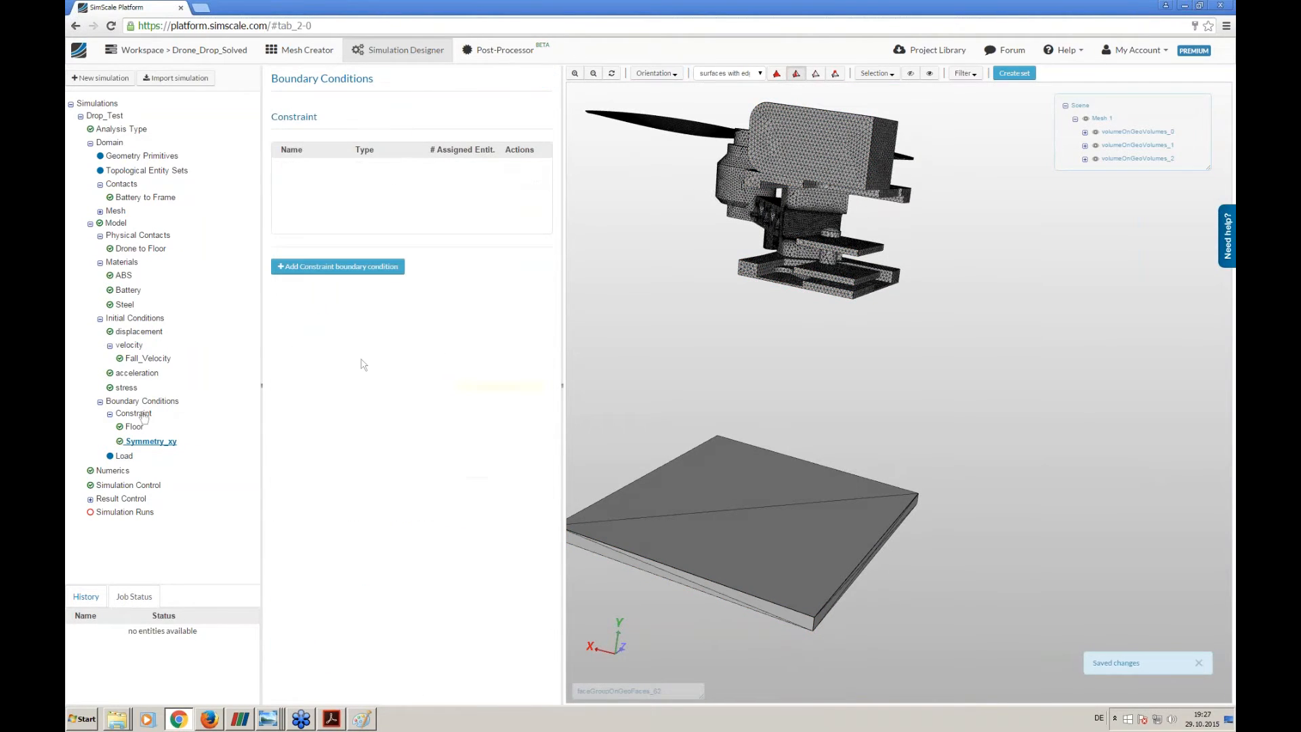
left_click(359, 266)
triple_click(448, 113)
type("Sym")
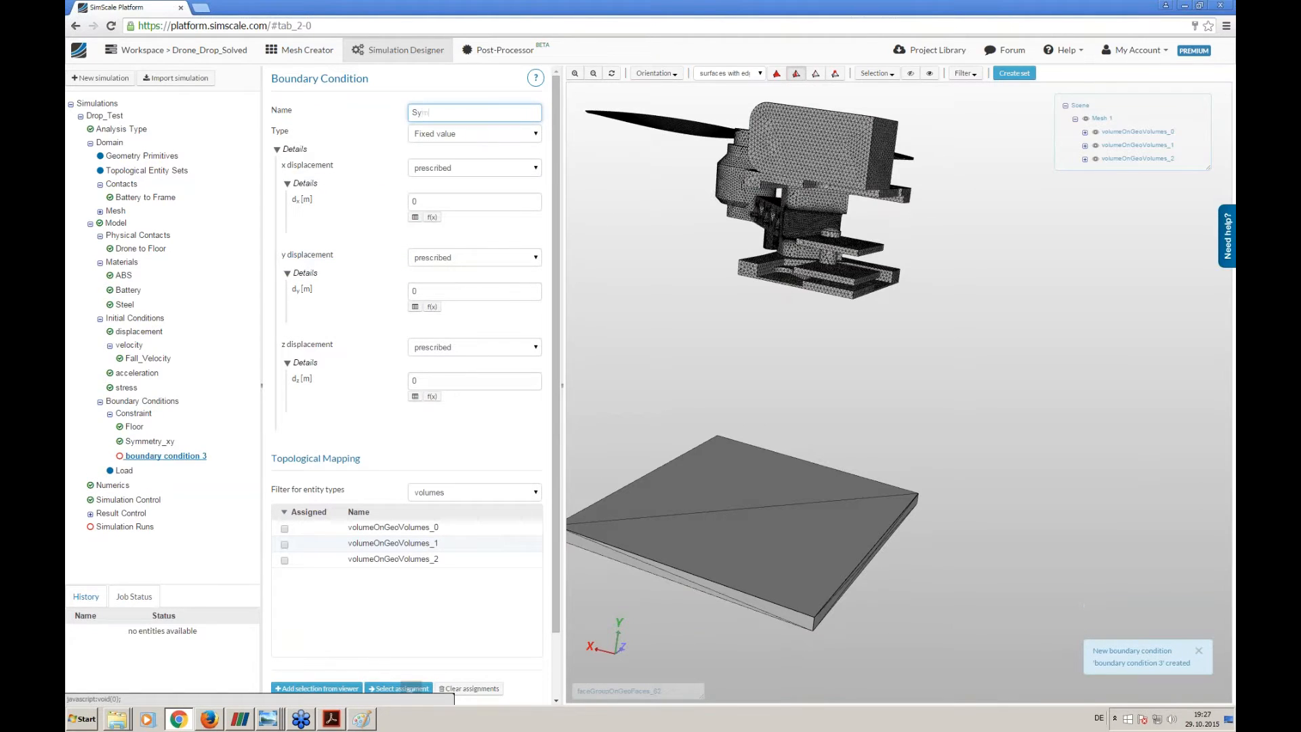
type("metry_yz")
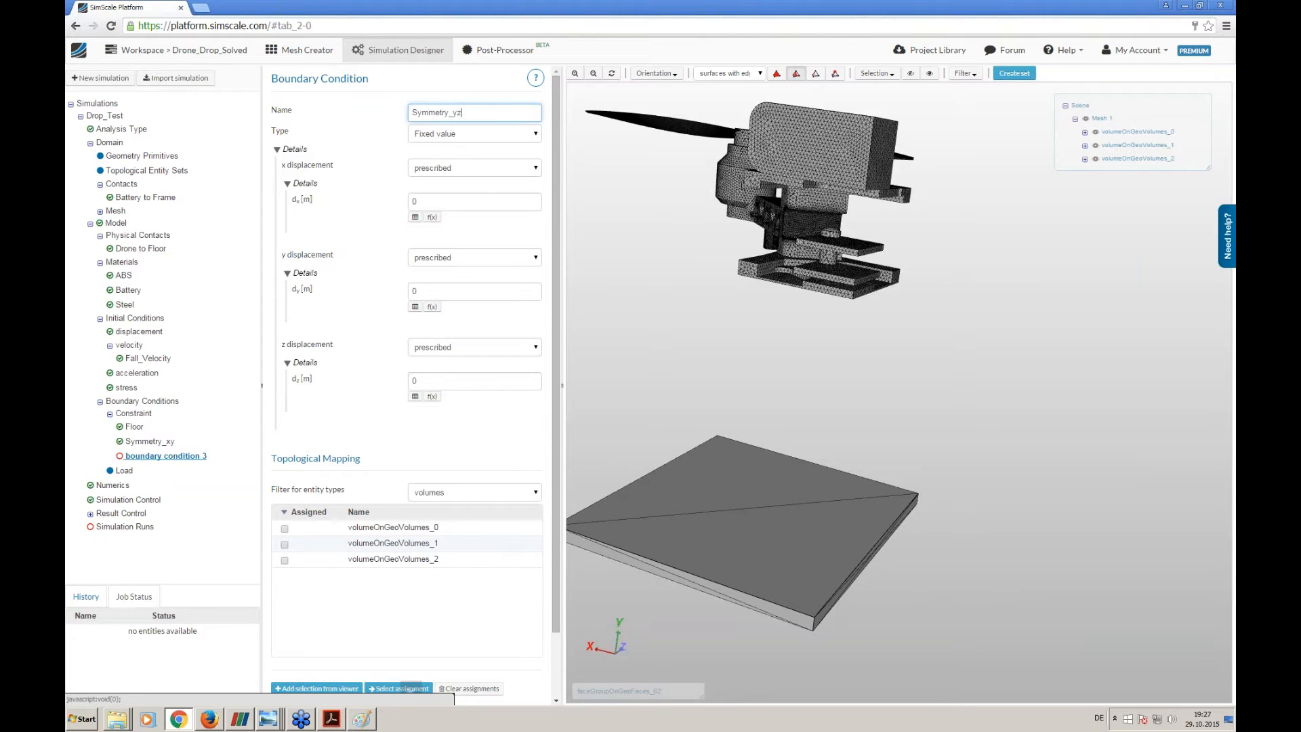
left_click_drag(634, 309, 610, 343)
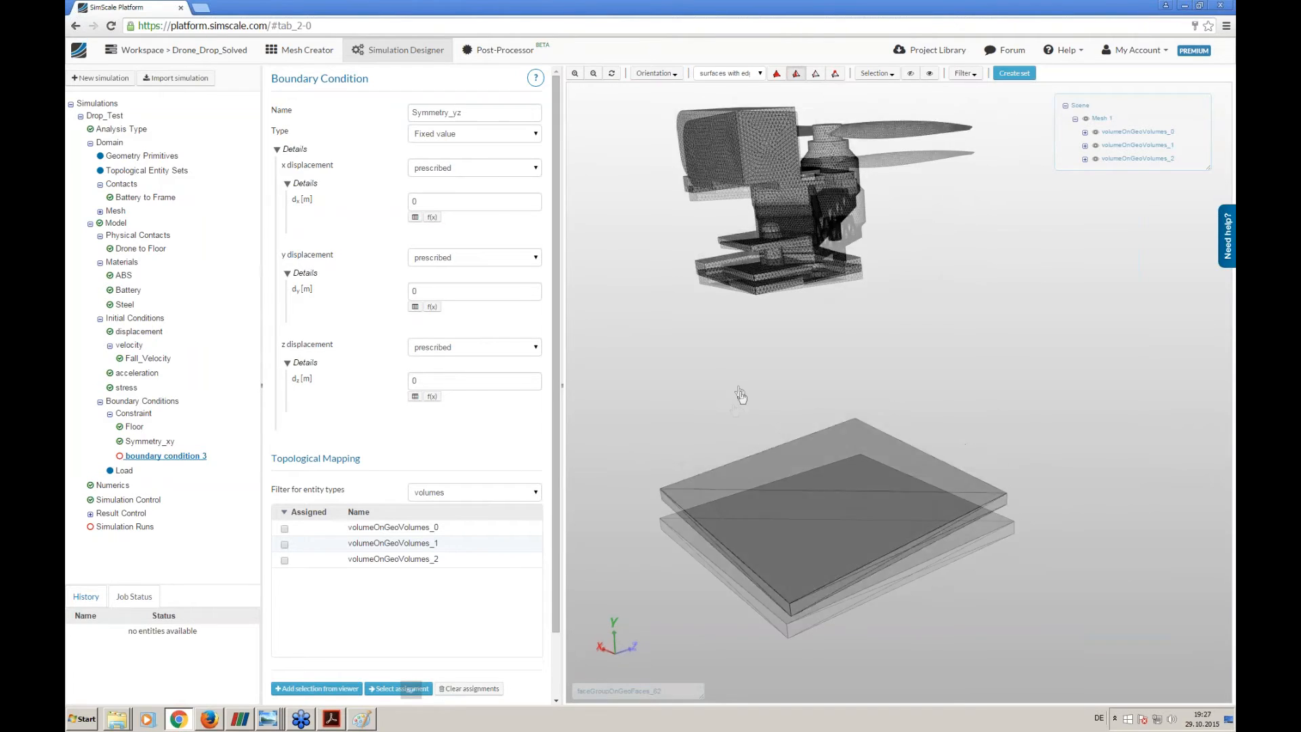
left_click(442, 169)
left_click(439, 193)
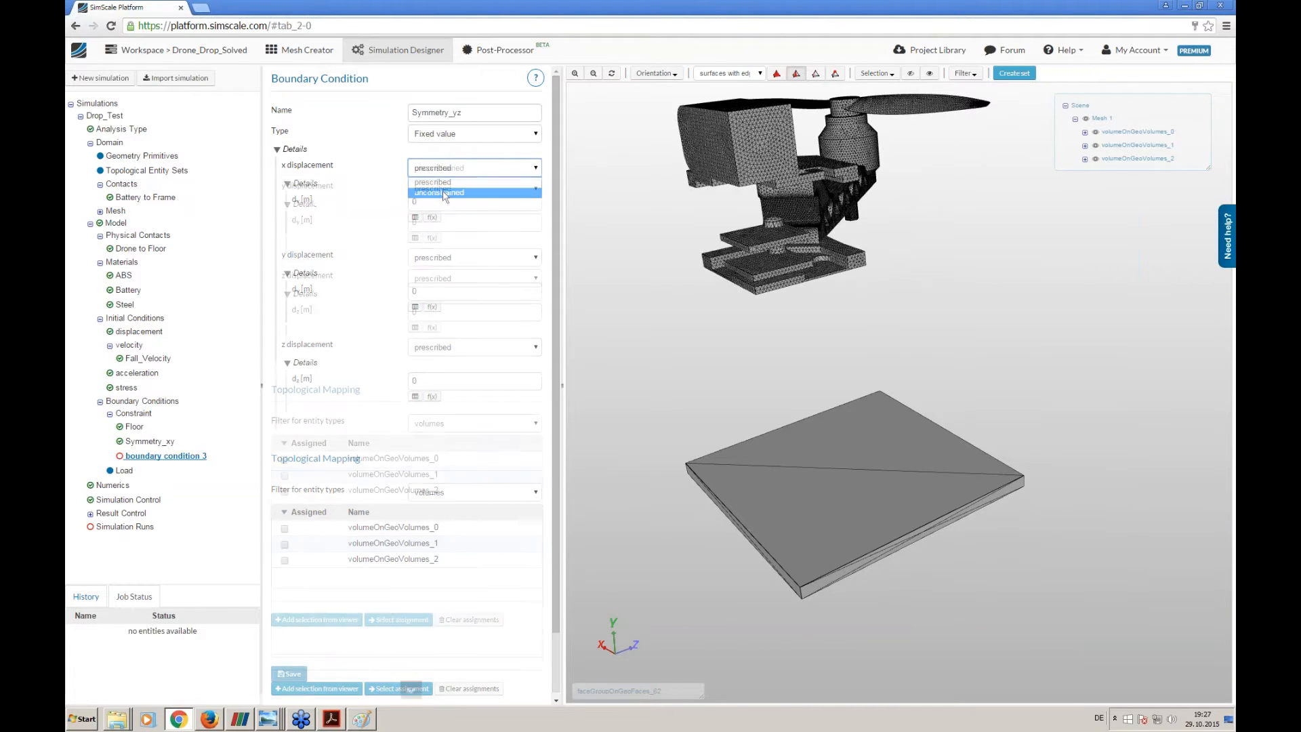
left_click(444, 190)
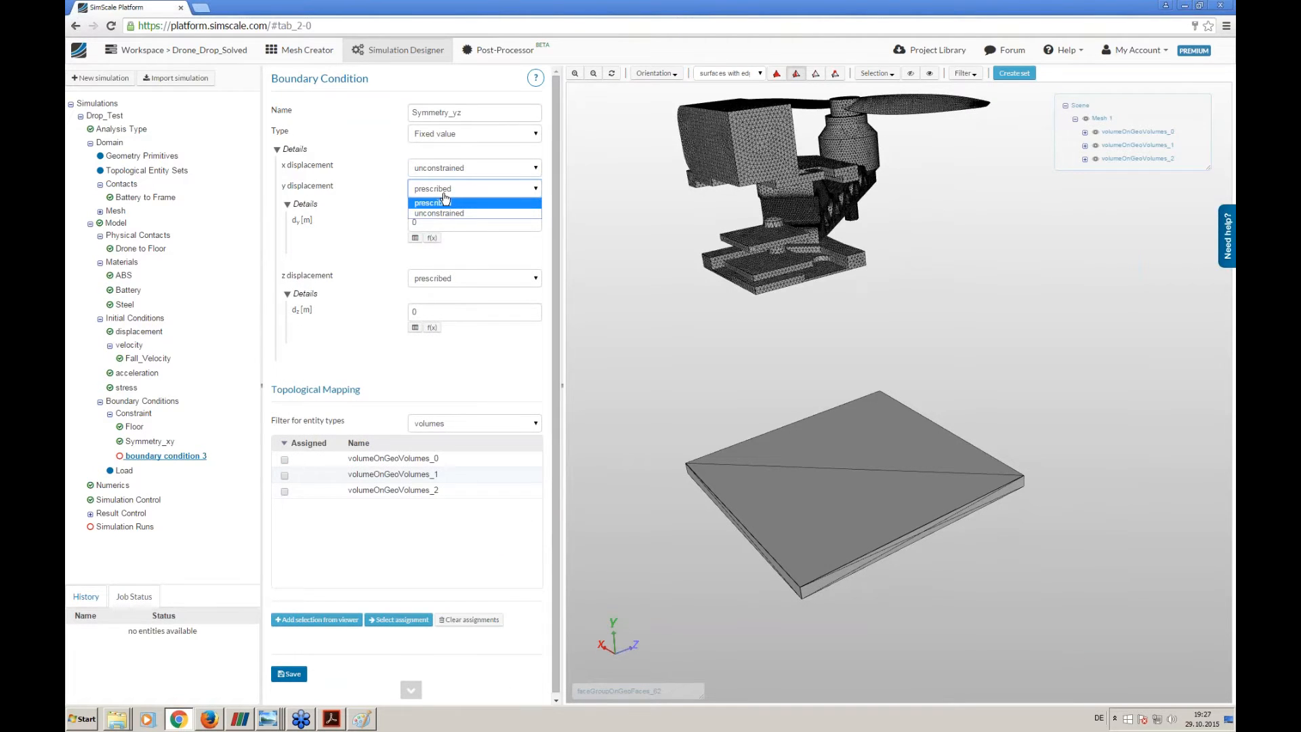
left_click(445, 202)
left_click(442, 168)
left_click(442, 181)
- Set the y and z displacements of Symmetry_yz to unconstrained, leaving x displacement prescribed at 0
left_click(444, 257)
left_click(442, 283)
left_click(439, 279)
left_click(439, 292)
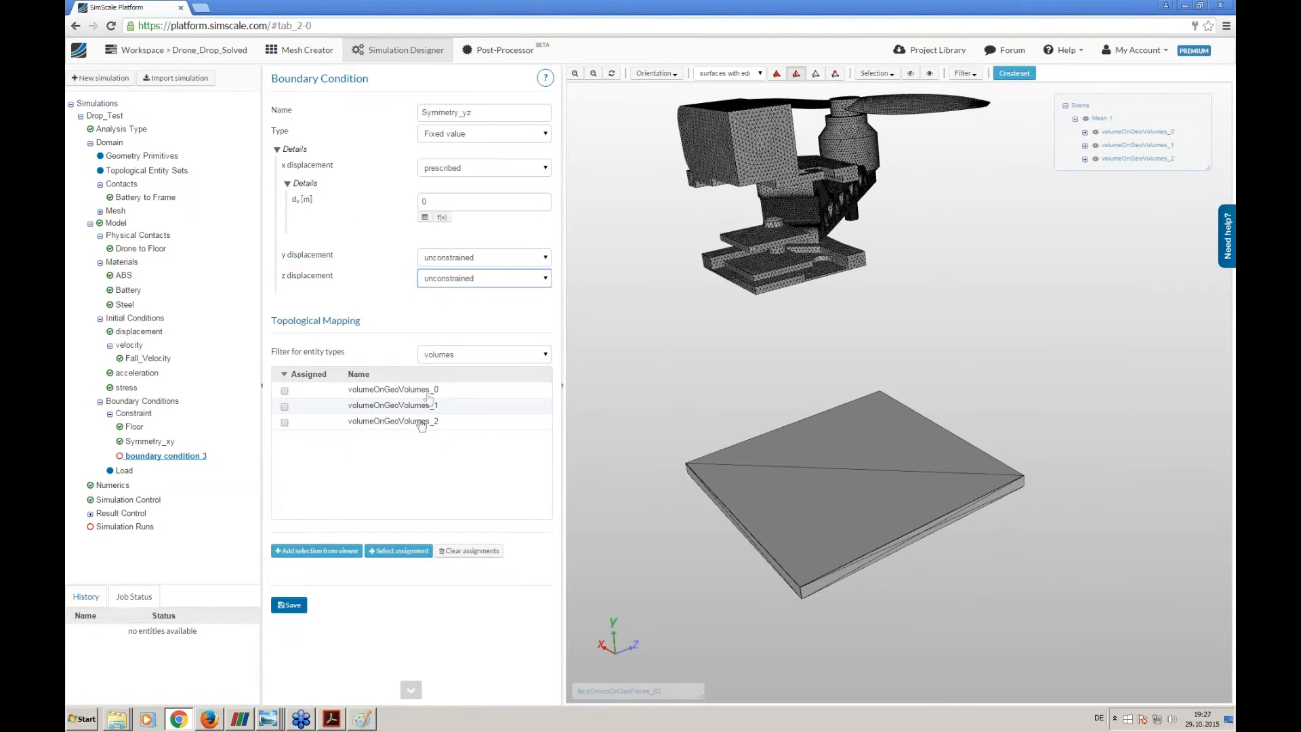
- Assign the yz symmetry plane faces of the battery, drone frame and floor plate to Symmetry_yz and save it
left_click(476, 355)
left_click(463, 390)
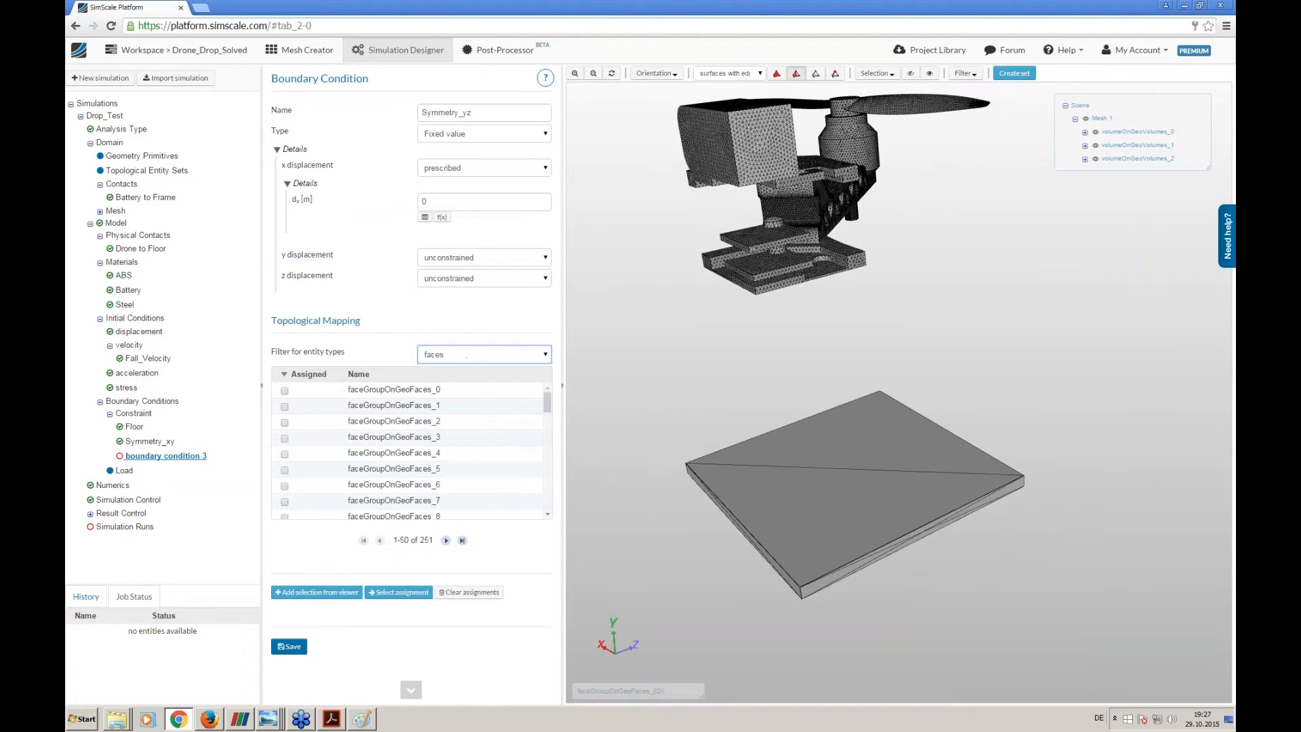
left_click(762, 148)
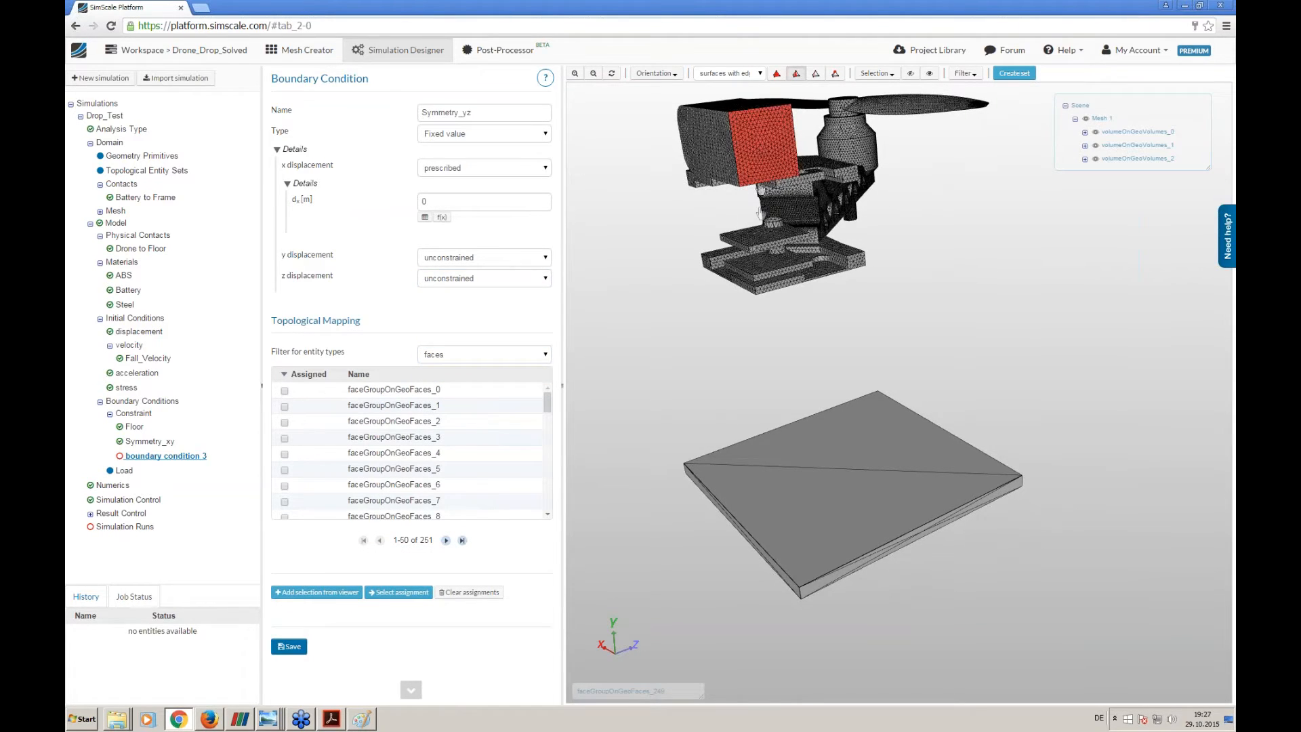
left_click(785, 285)
left_click(785, 285)
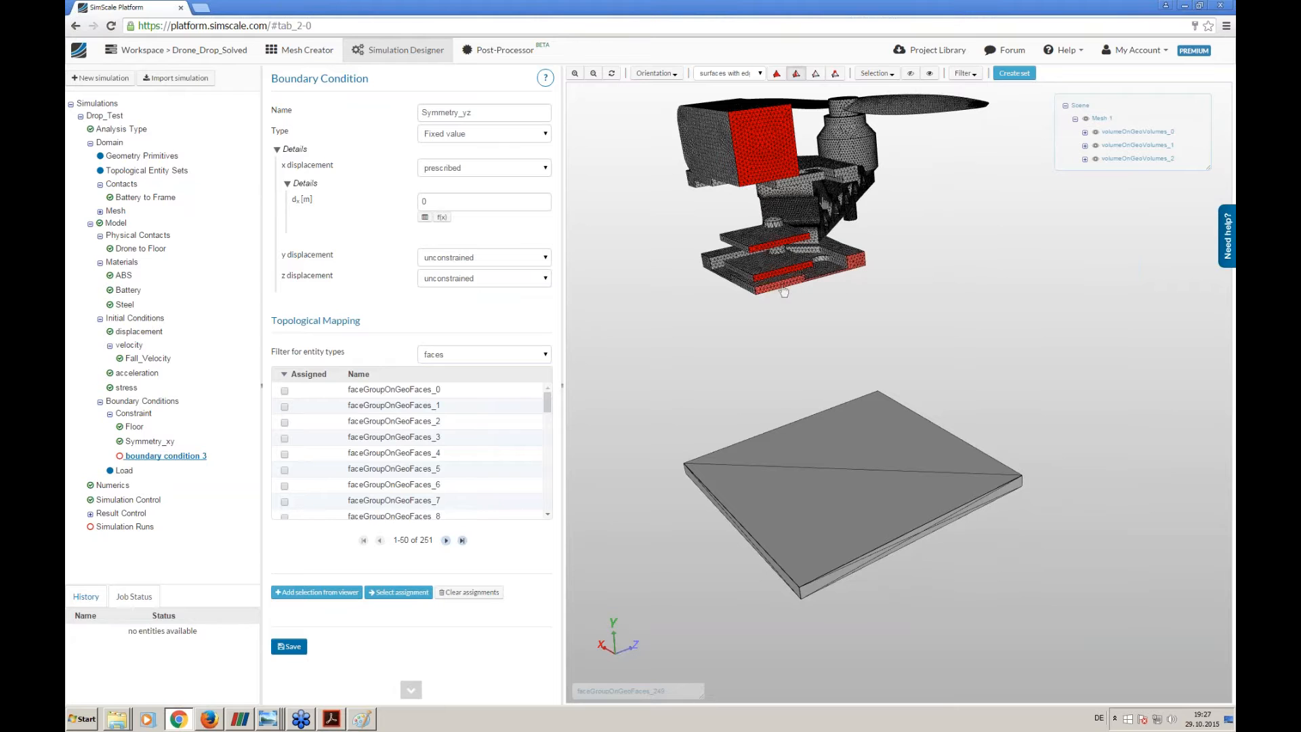
left_click(846, 177)
left_click_drag(882, 273, 841, 270)
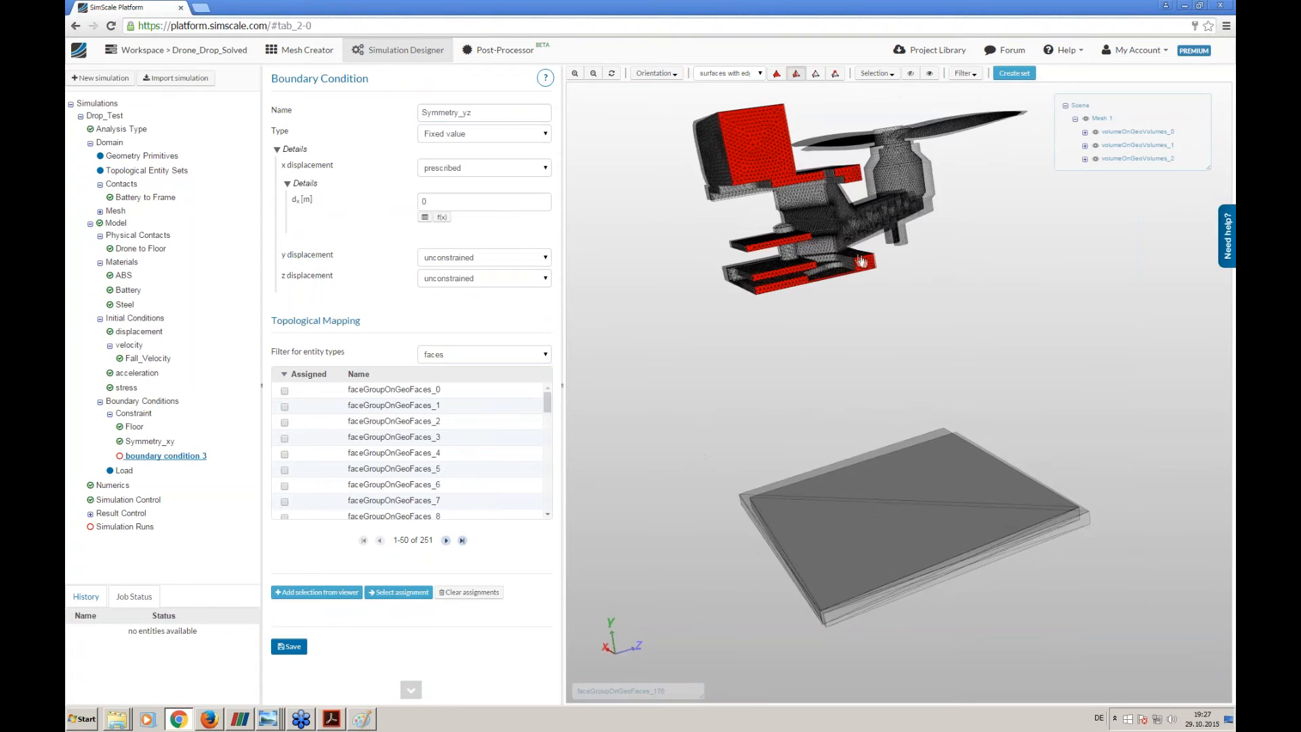
left_click(903, 593)
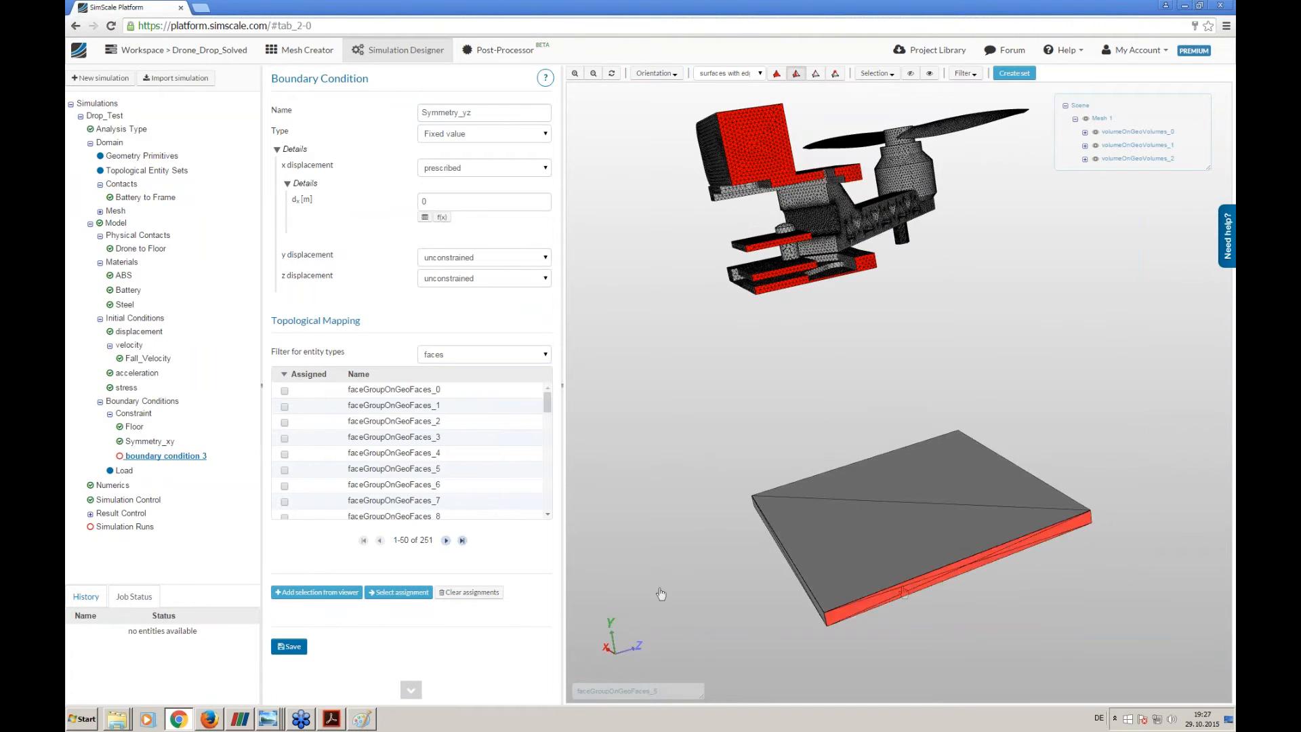
left_click(339, 592)
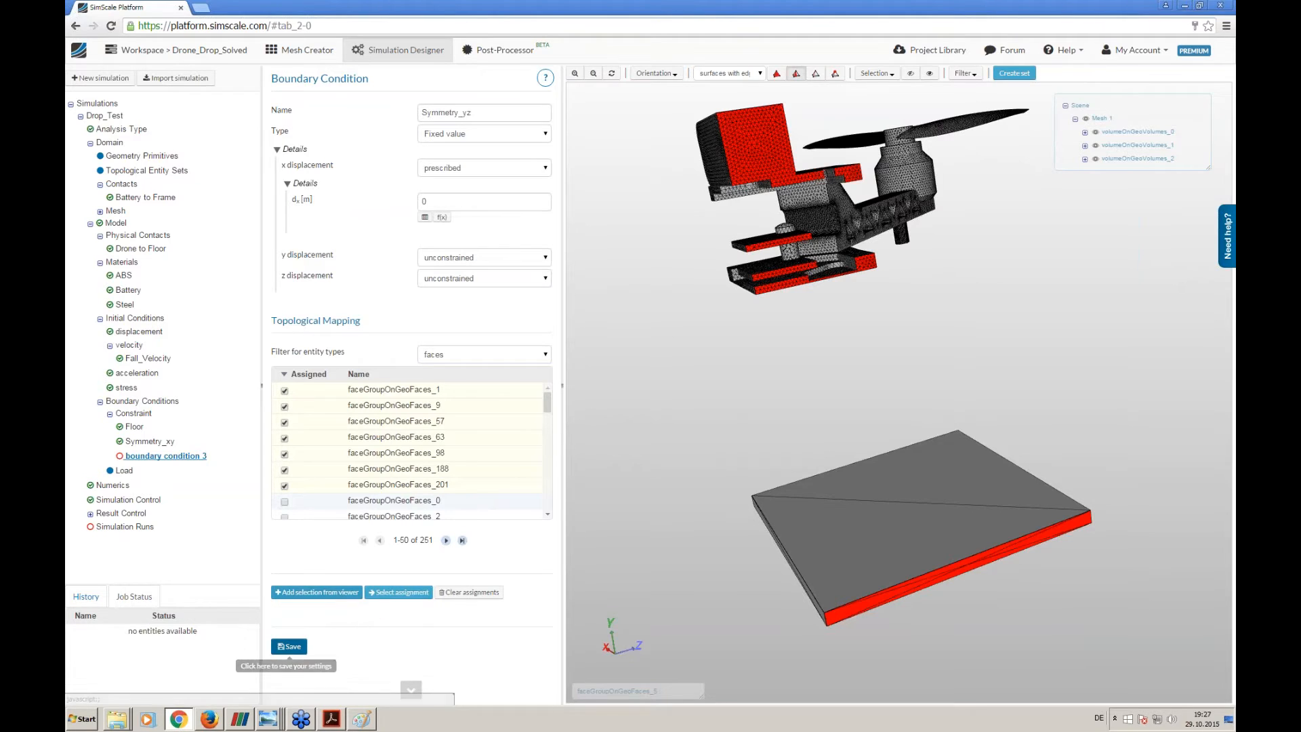
left_click(289, 646)
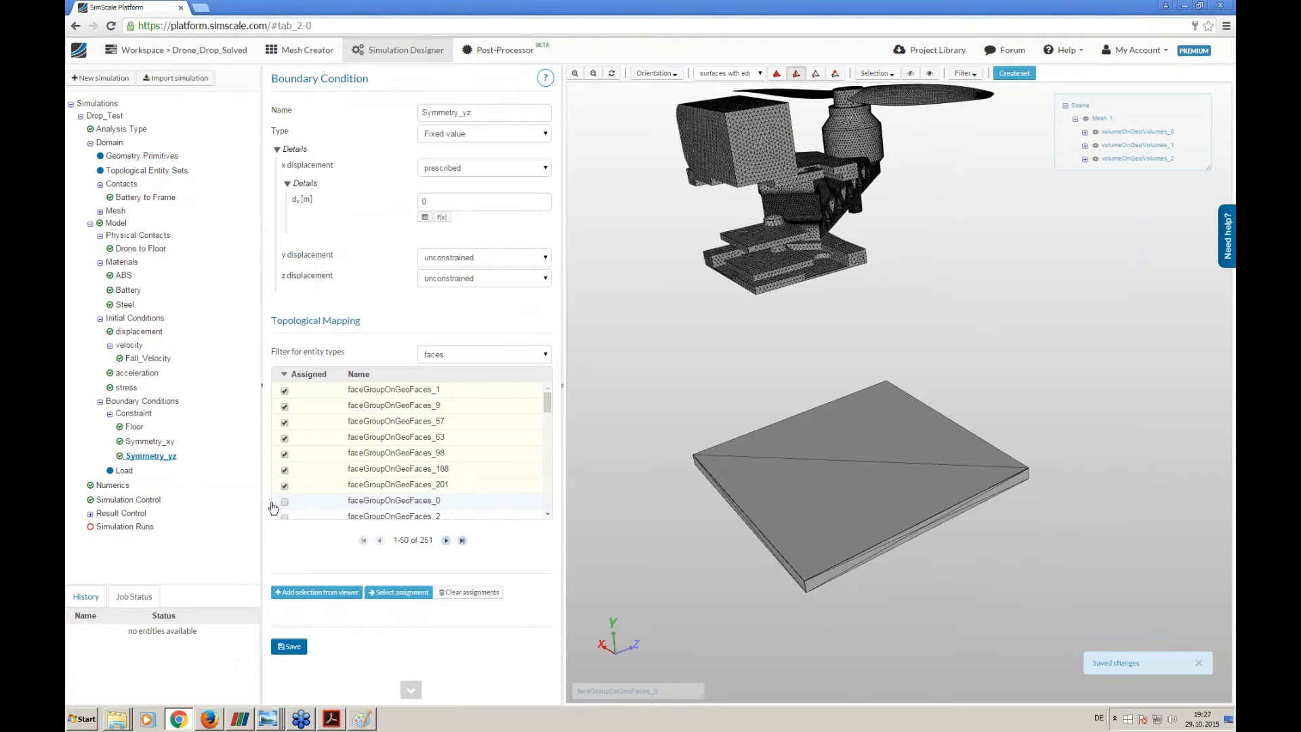
- Set the implicit time integration scheme in the Numerics settings to Hilber-Hughes-Taylor (HHT)
left_click(112, 485)
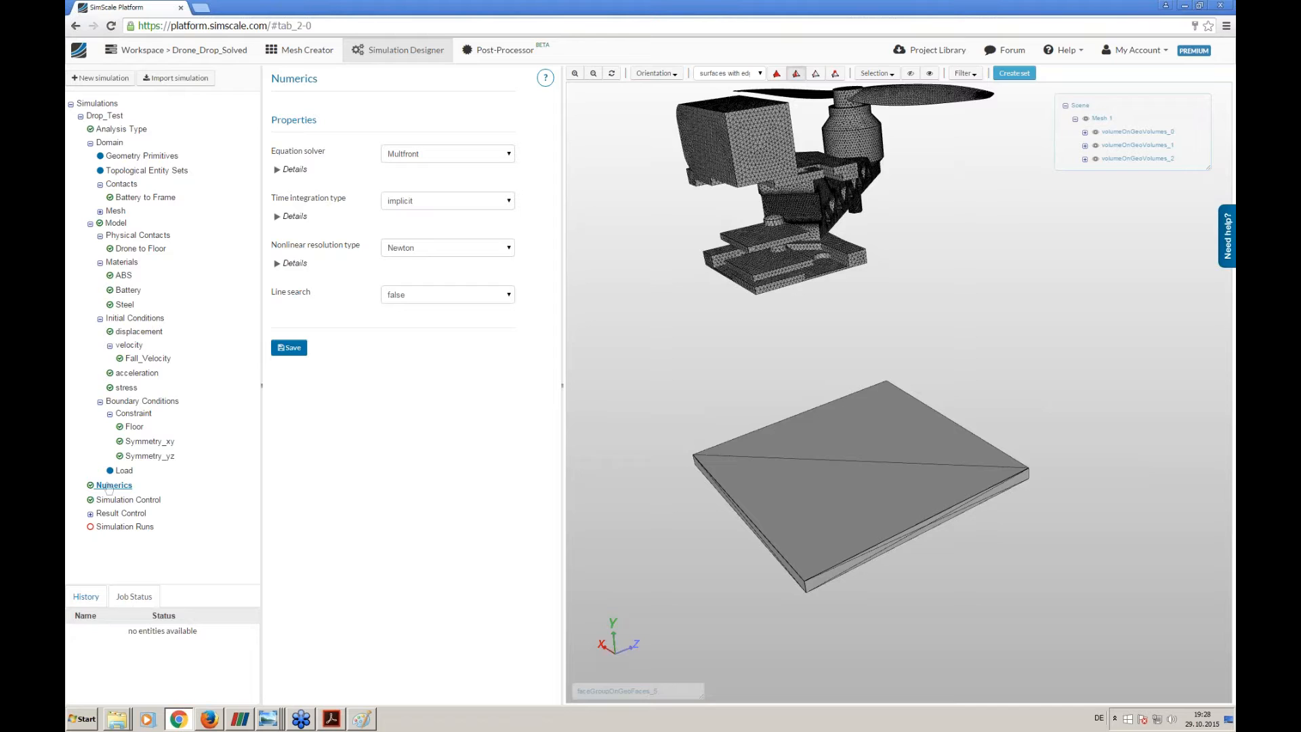
left_click(296, 216)
left_click(444, 234)
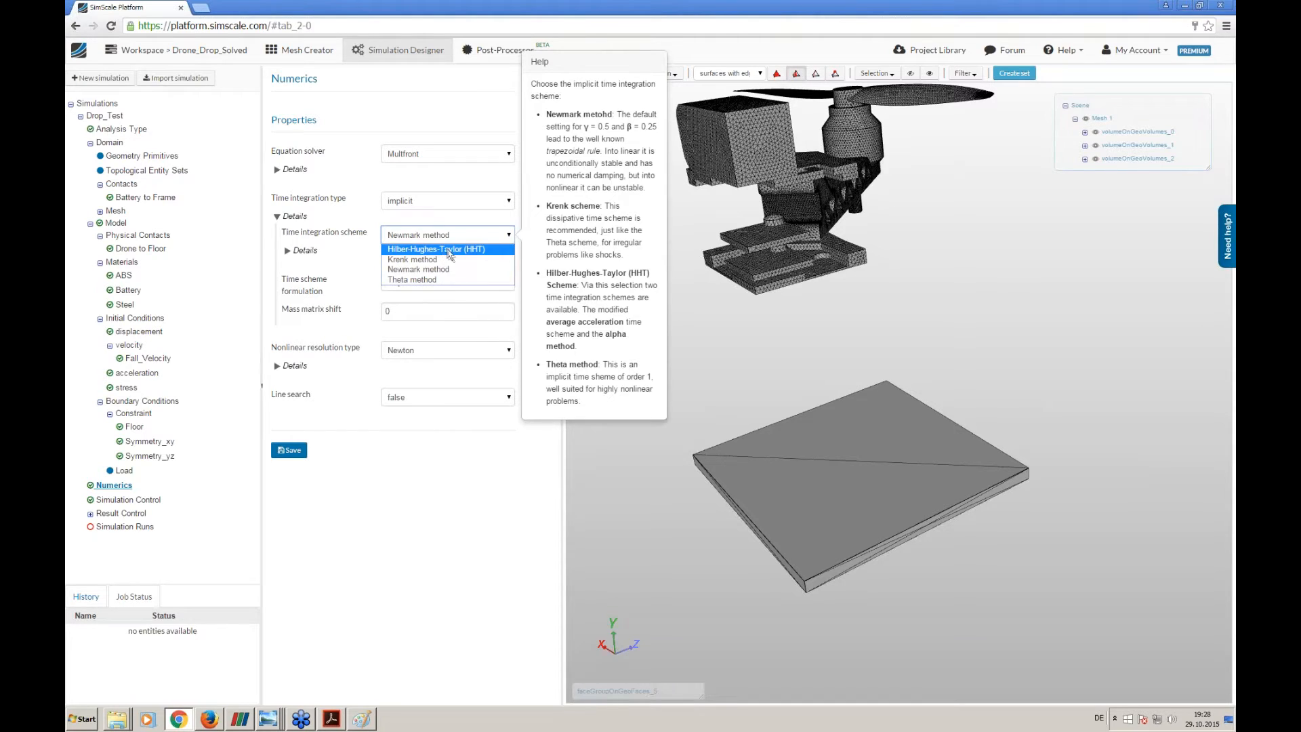
left_click(448, 250)
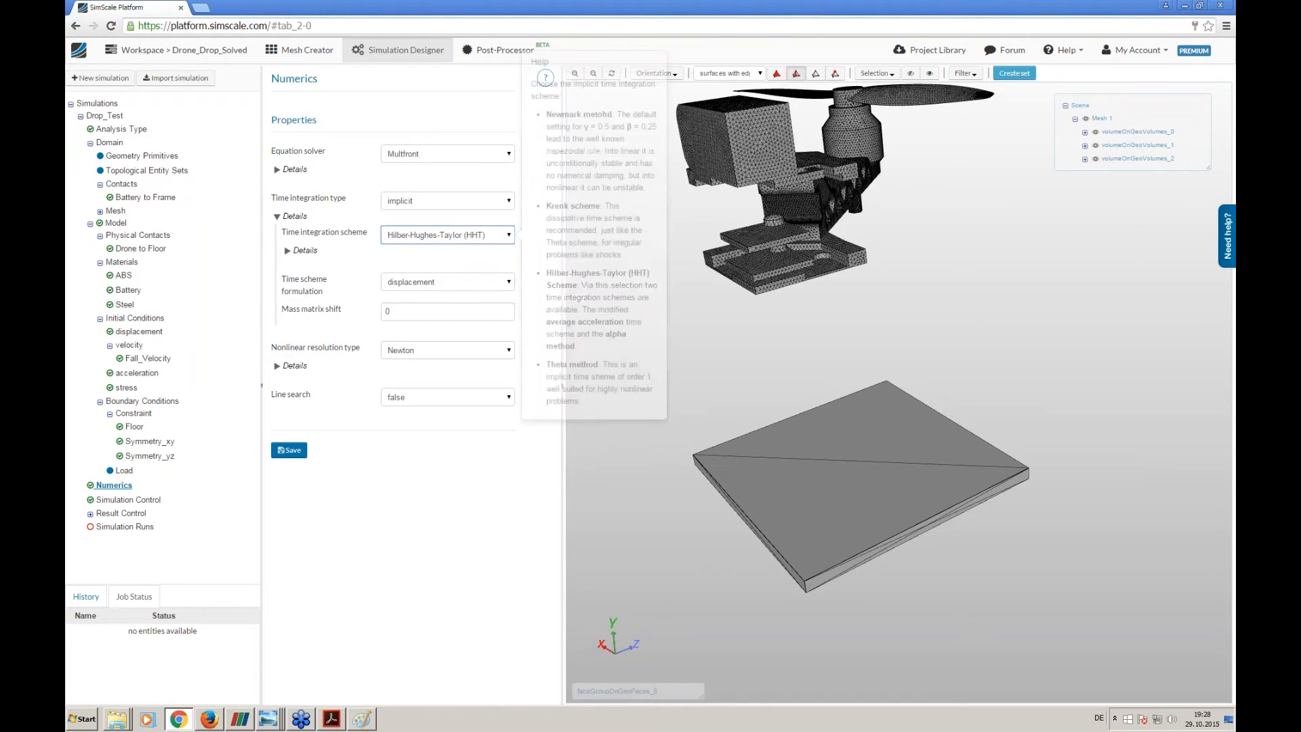
- Set the relative convergence tolerance of the Newton nonlinear resolution to 0.00001 and save the numerics
left_click(296, 366)
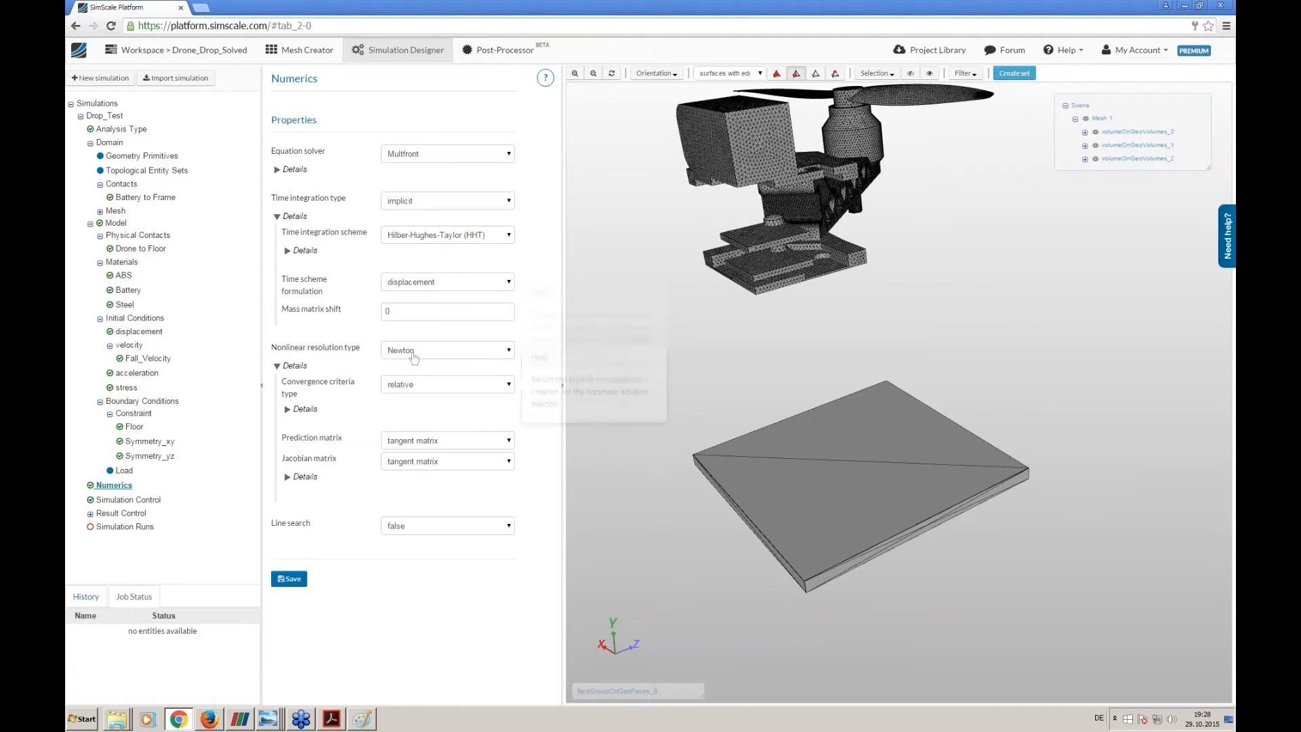
mouse_move(412, 358)
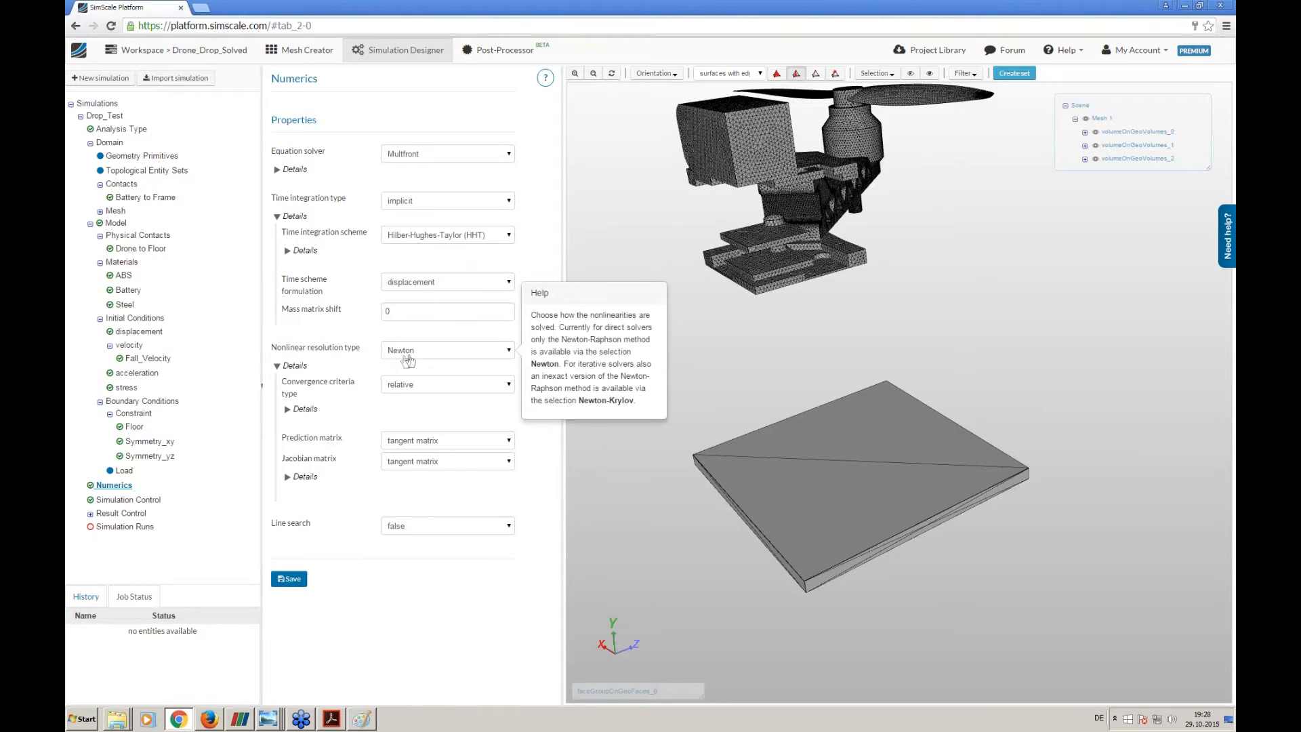
left_click(304, 409)
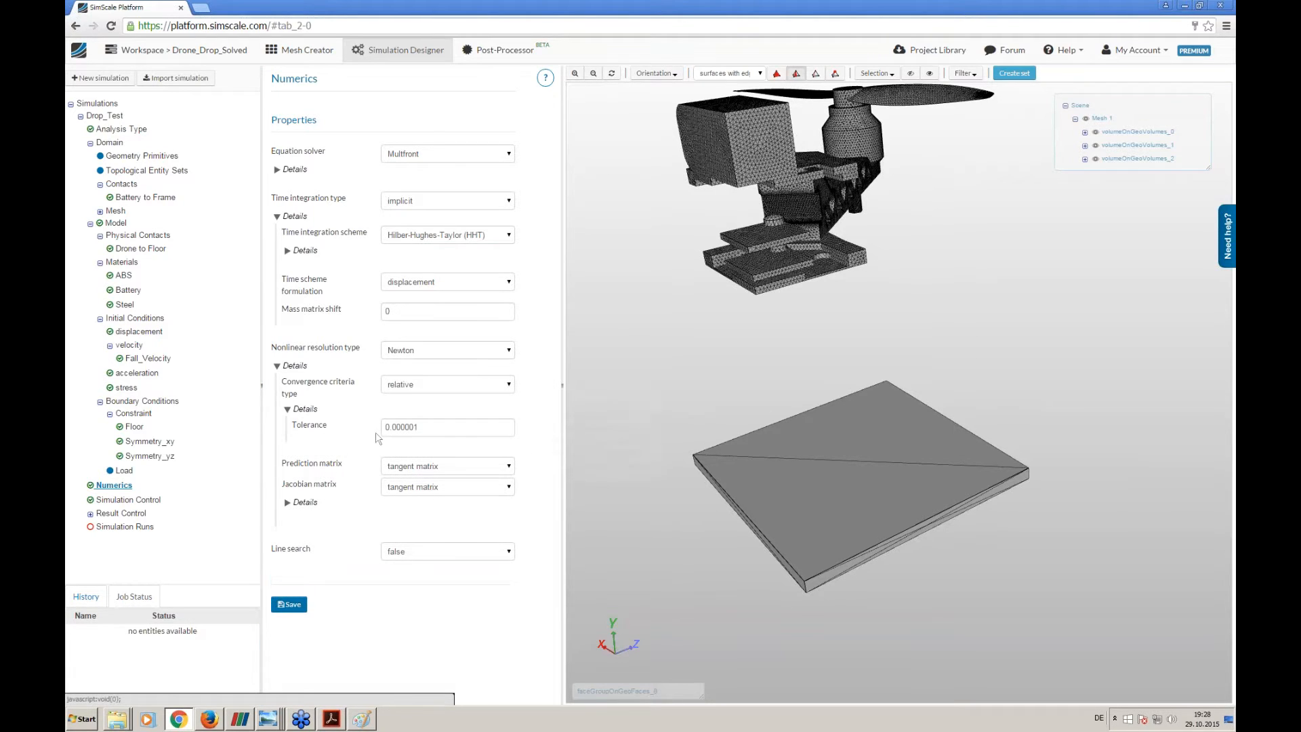
left_click(409, 427)
mouse_move(416, 464)
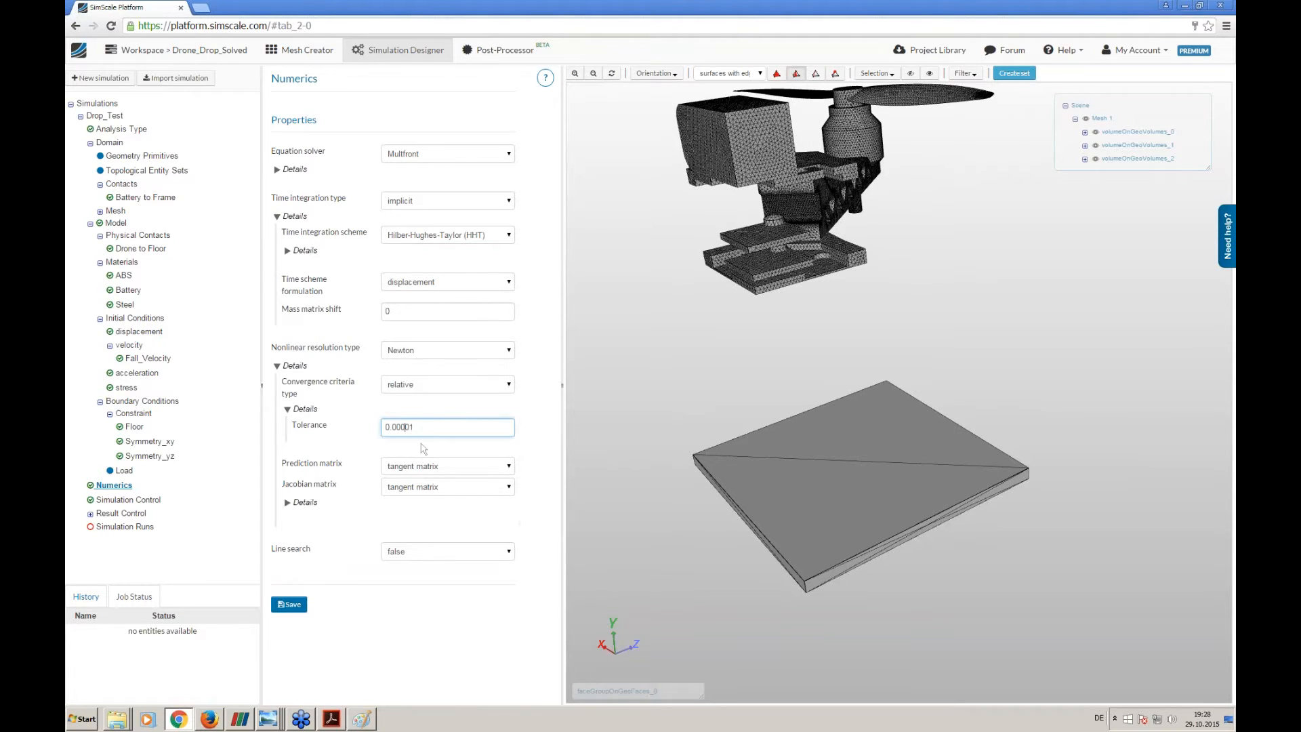
left_click(421, 428)
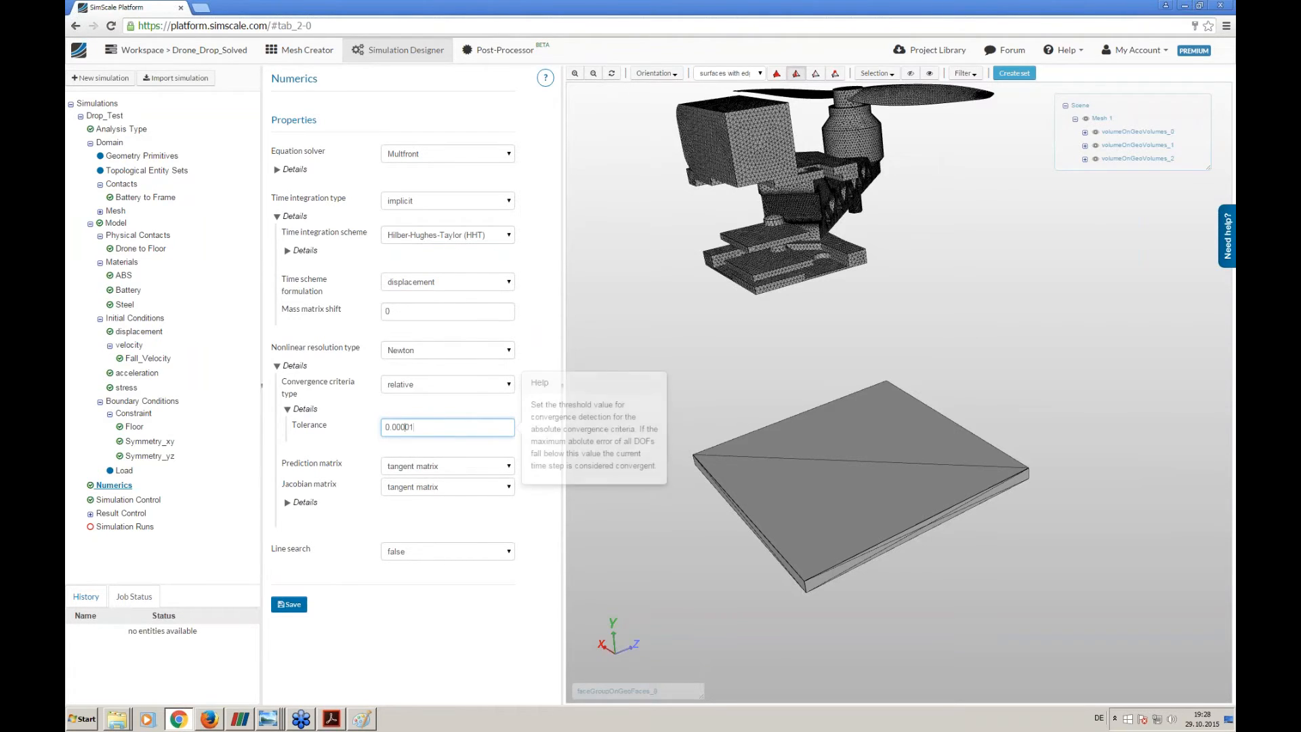
left_click(290, 606)
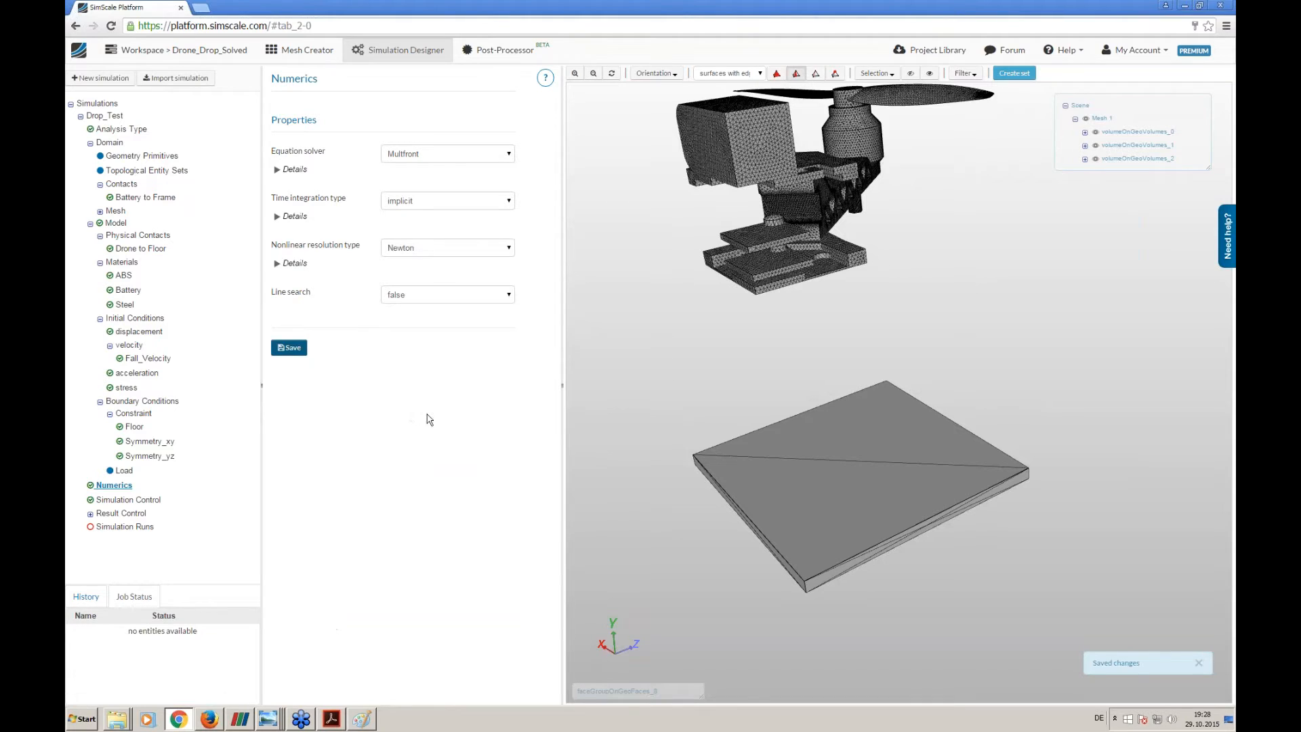
- Set the timestep definition in Simulation Control to Auto and expand its details
left_click(117, 500)
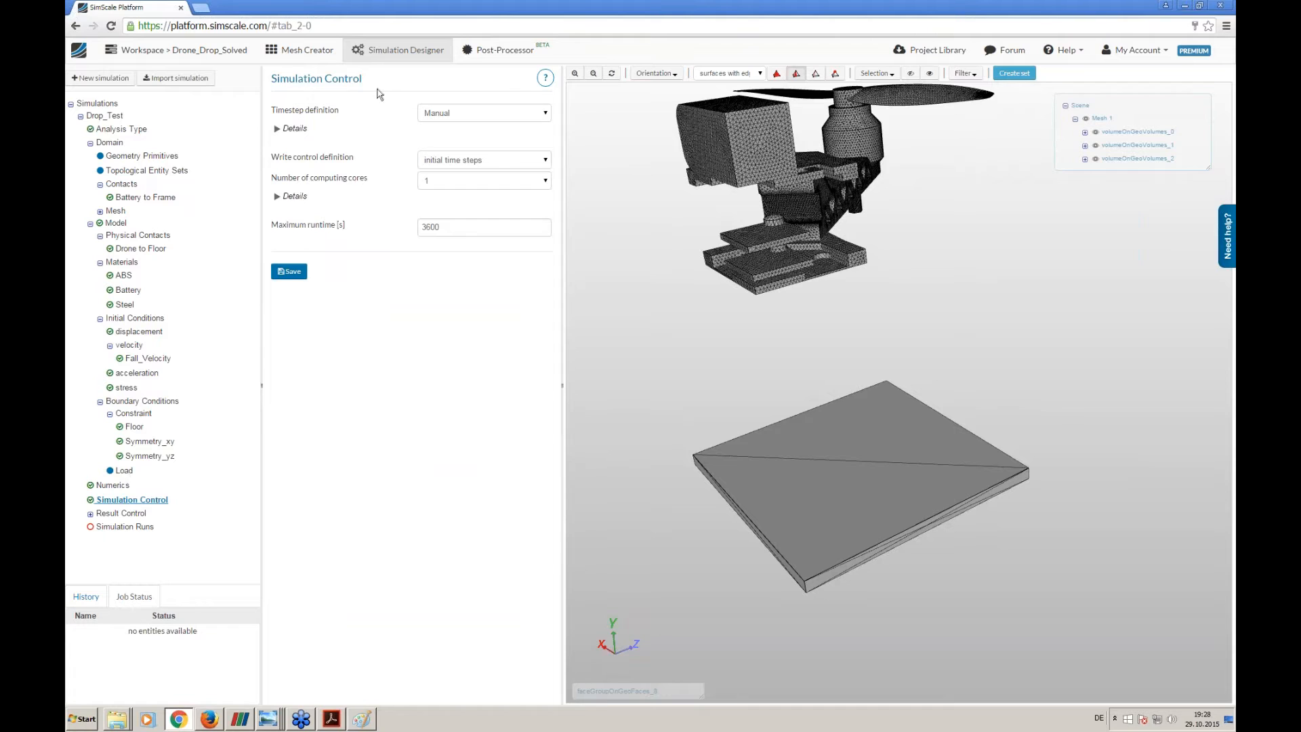
mouse_move(465, 109)
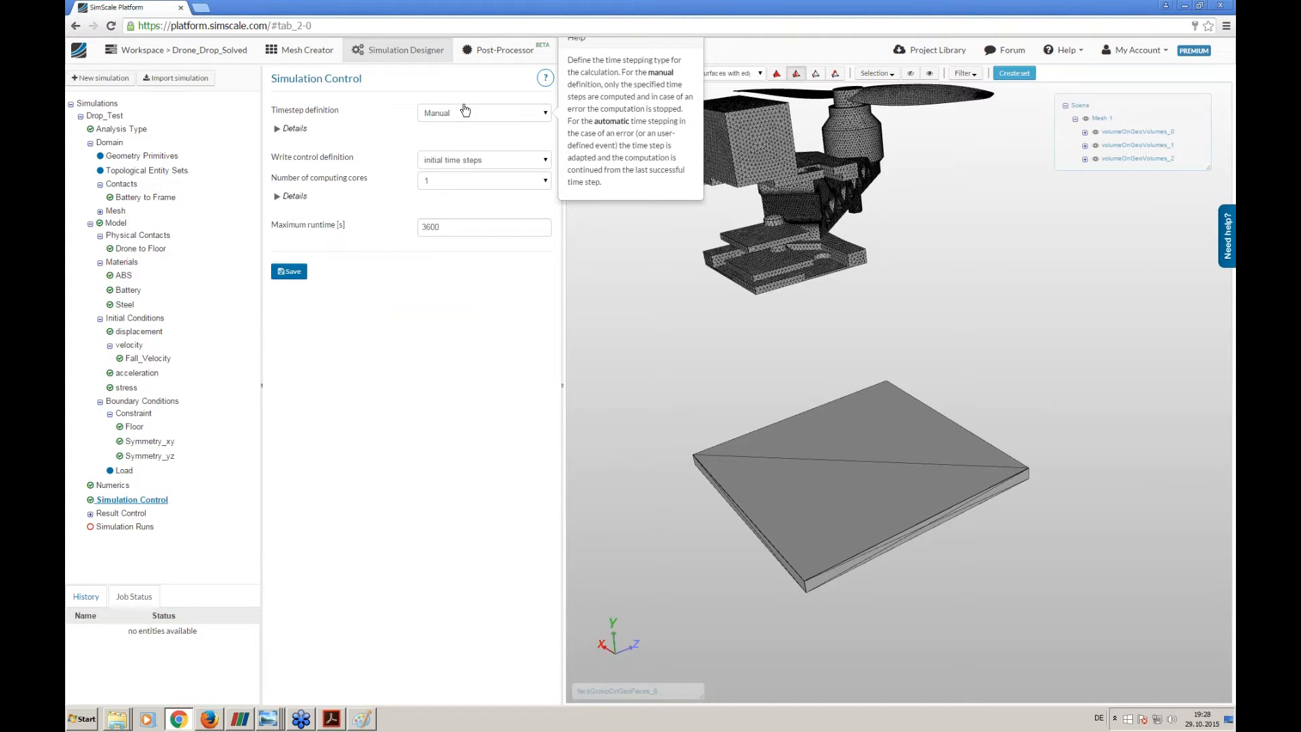
left_click(465, 111)
left_click(455, 131)
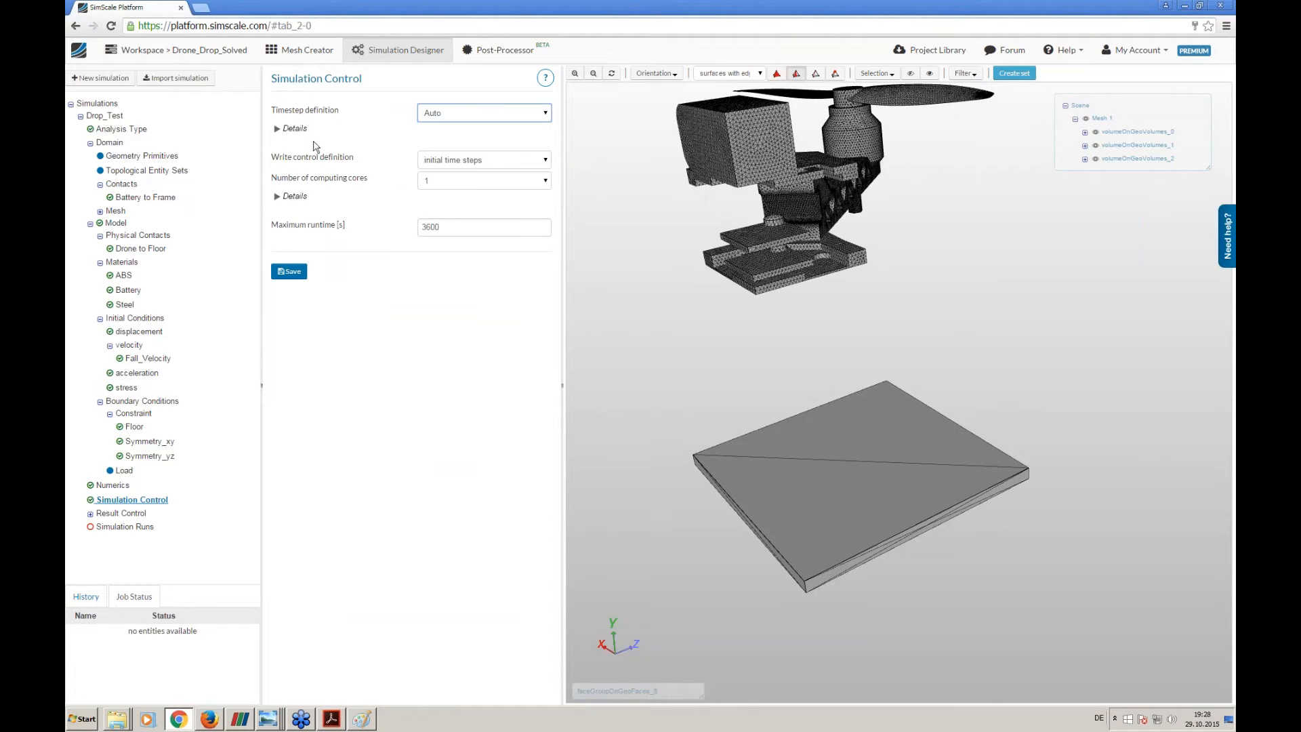
left_click(295, 128)
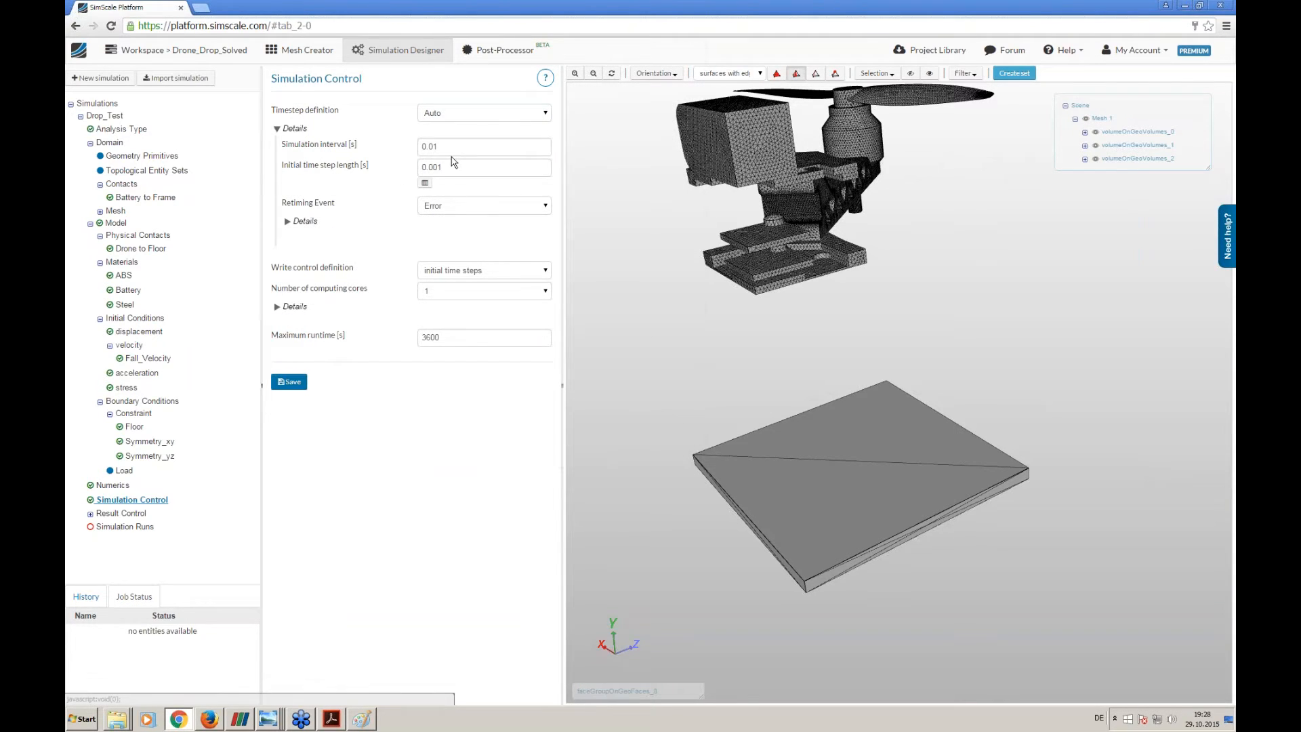
middle_click_drag(791, 267, 791, 371)
left_click_drag(722, 391, 902, 409)
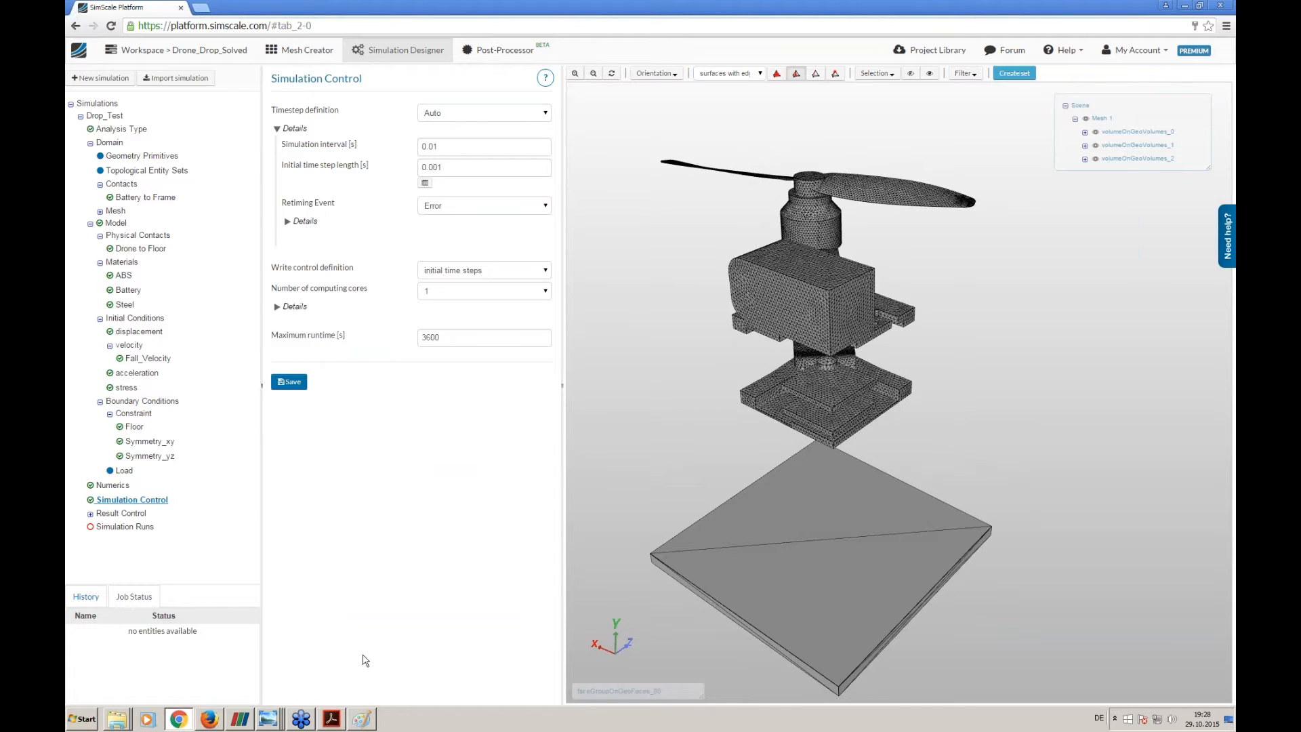
- Switch to Paint and clear the entire old drone sketch from the canvas
left_click(364, 719)
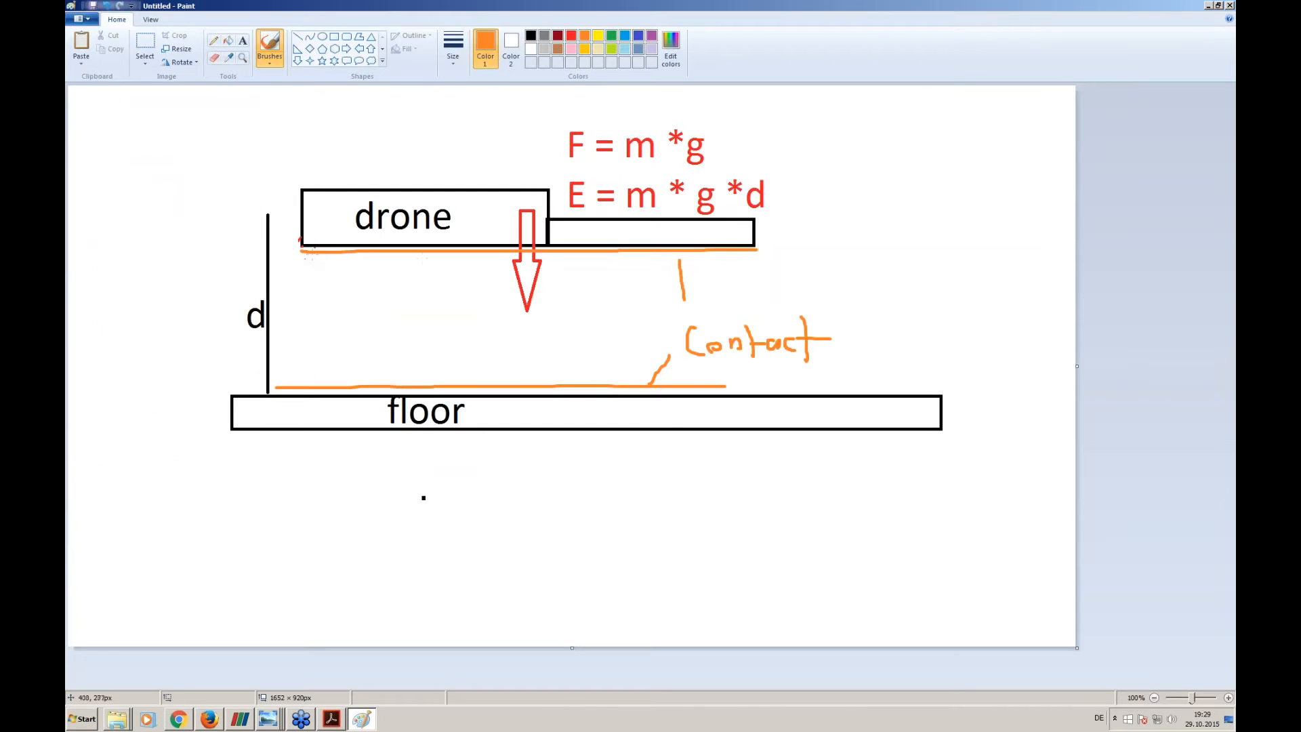
key("ctrl+a")
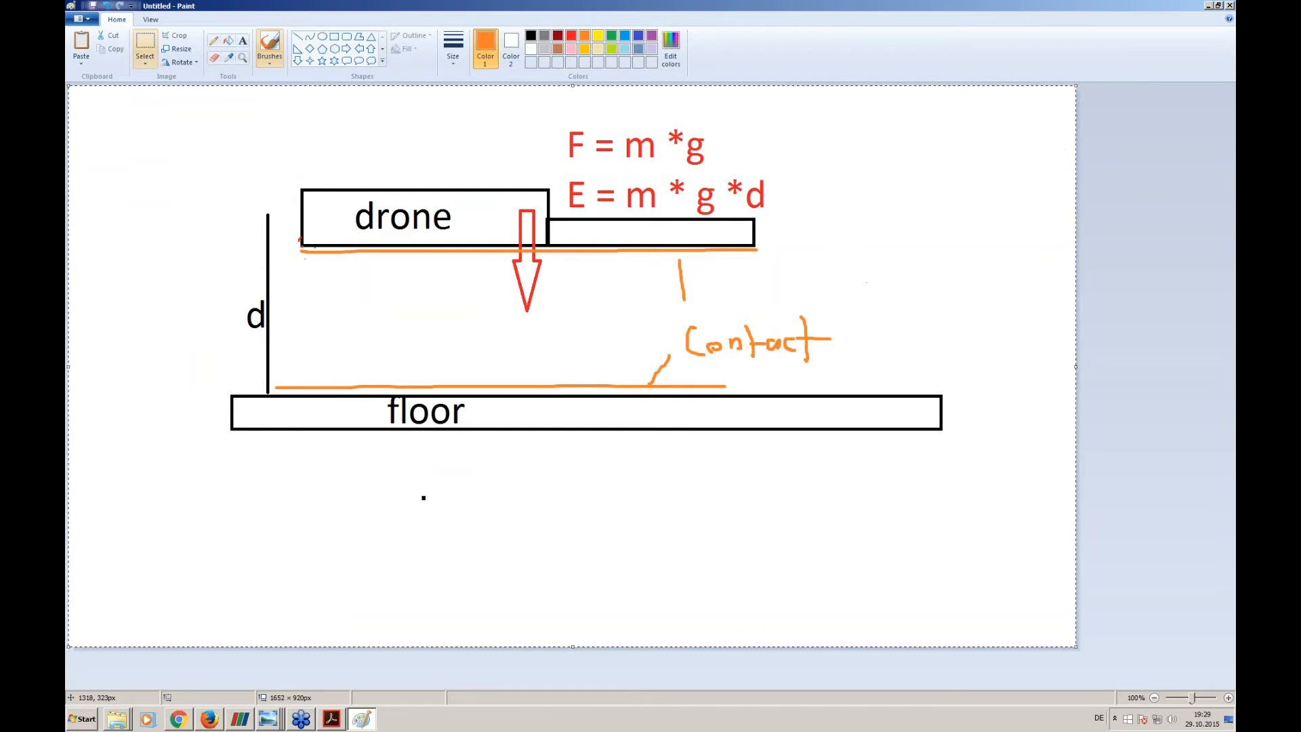
key("Delete")
- Draw a red rectangle about 450 × 152 px in the upper part of the canvas to represent the drone
left_click(334, 37)
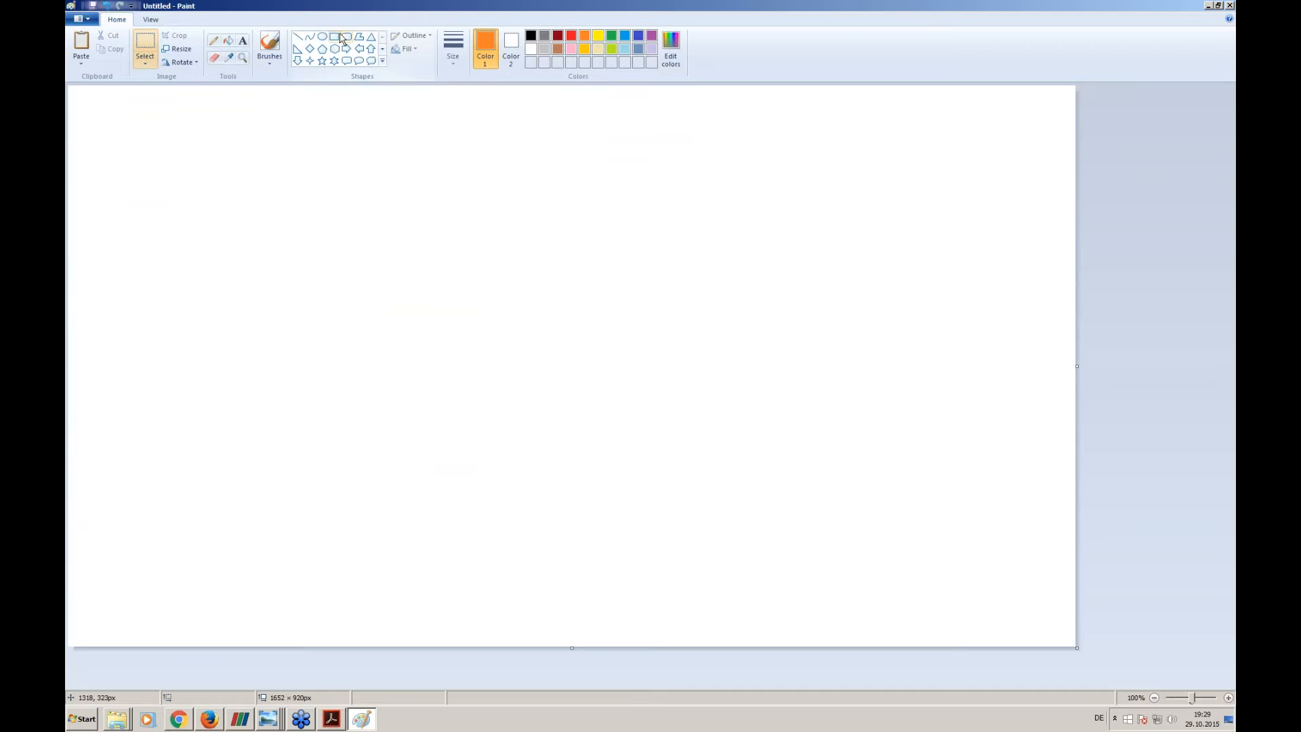
left_click_drag(166, 166, 349, 223)
key("Delete")
left_click(571, 36)
left_click_drag(203, 167, 478, 259)
left_click(372, 49)
left_click_drag(312, 224, 388, 316)
key("Delete")
- Draw a red downward arrow from the underside of the drone rectangle to show the fall direction
left_click(298, 60)
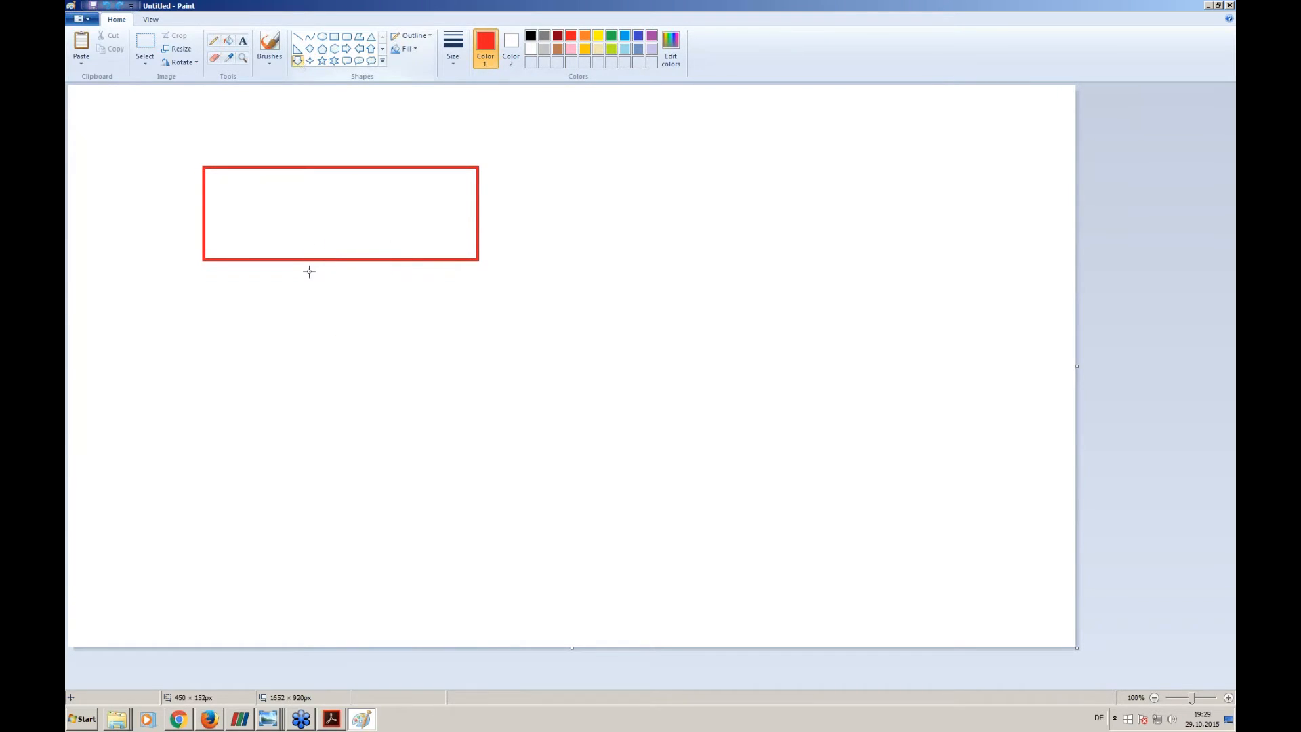
left_click_drag(326, 276, 400, 402)
left_click(413, 373)
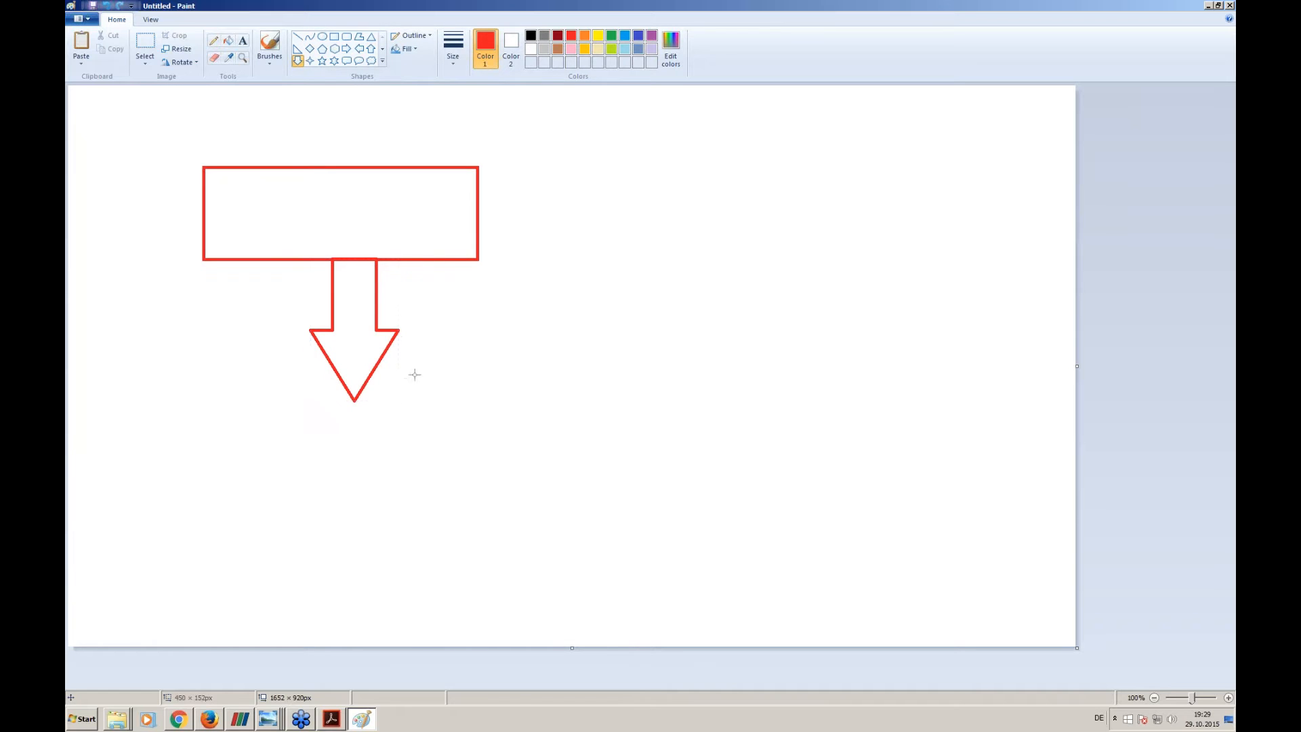
- Add the red text label "2m/s" beside the downward arrow
left_click(228, 41)
left_click(242, 41)
left_click_drag(419, 274, 836, 327)
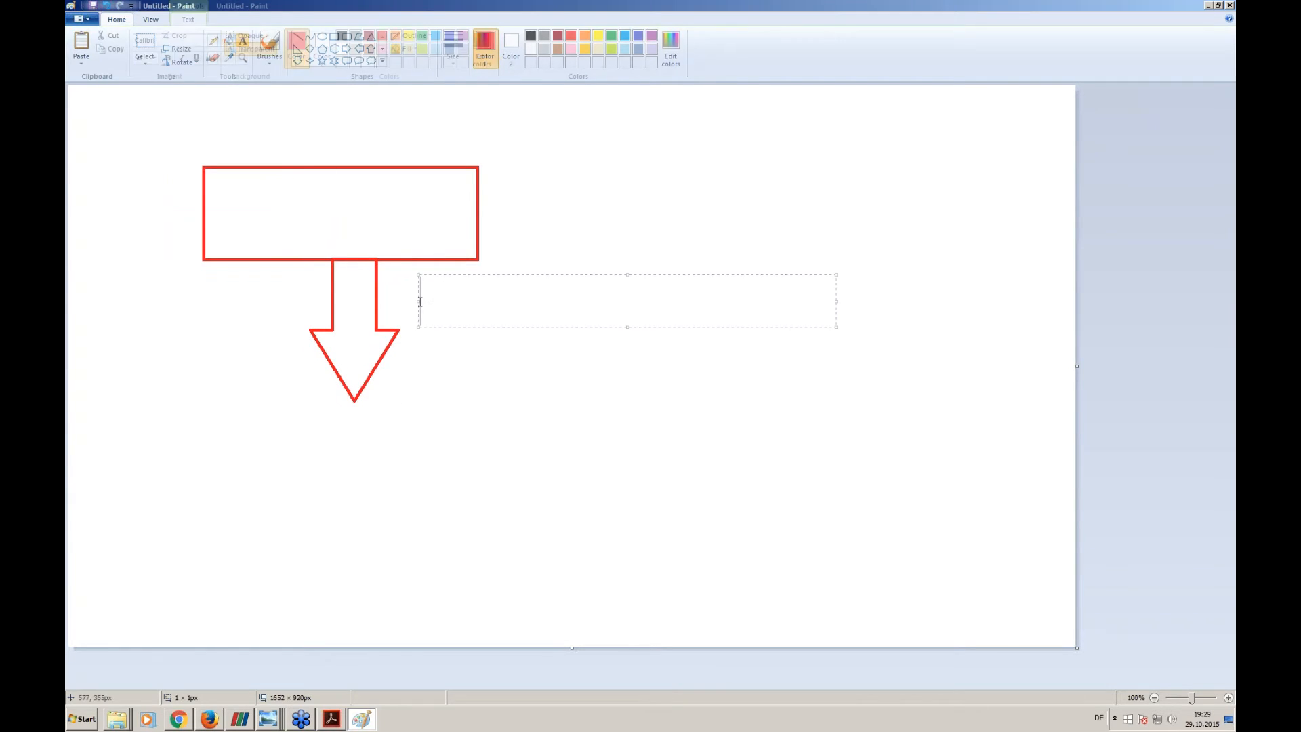
type("2m/s")
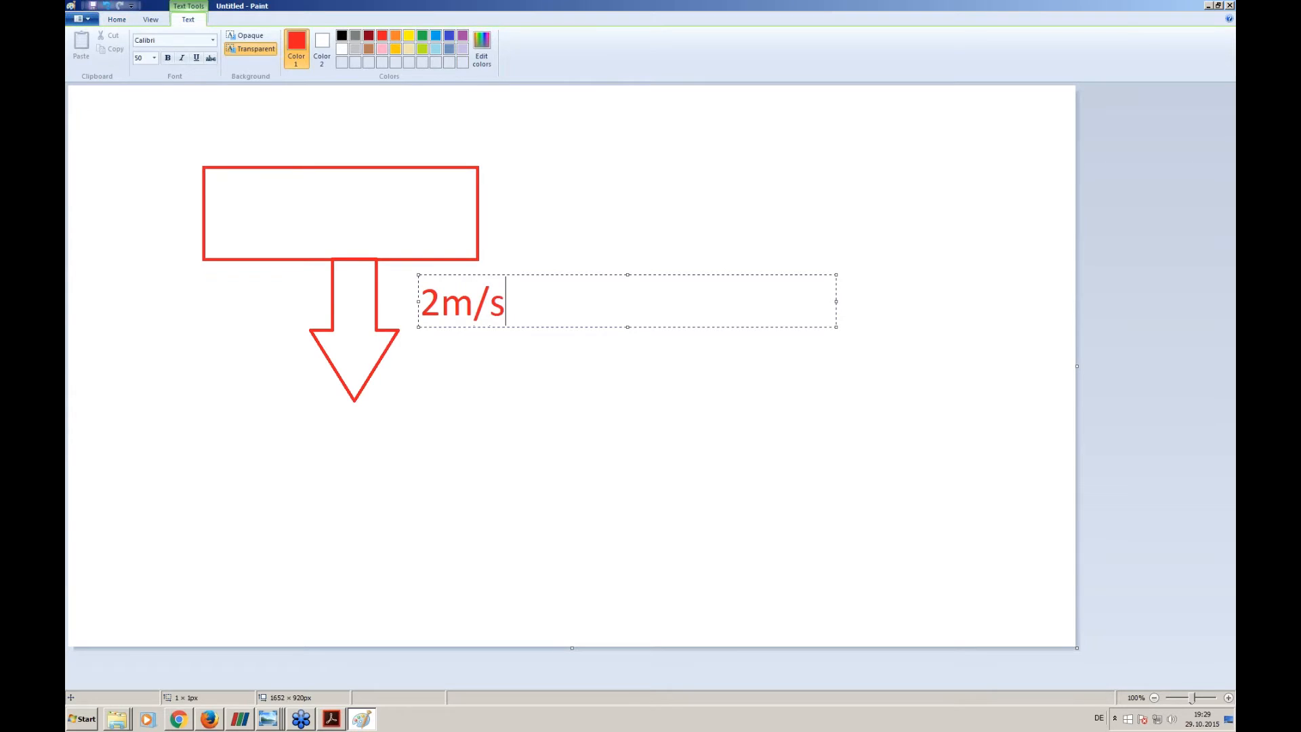
left_click(443, 465)
- Draw a long flat black rectangle as the floor and a vertical black line spanning the gap between drone and floor
left_click(334, 37)
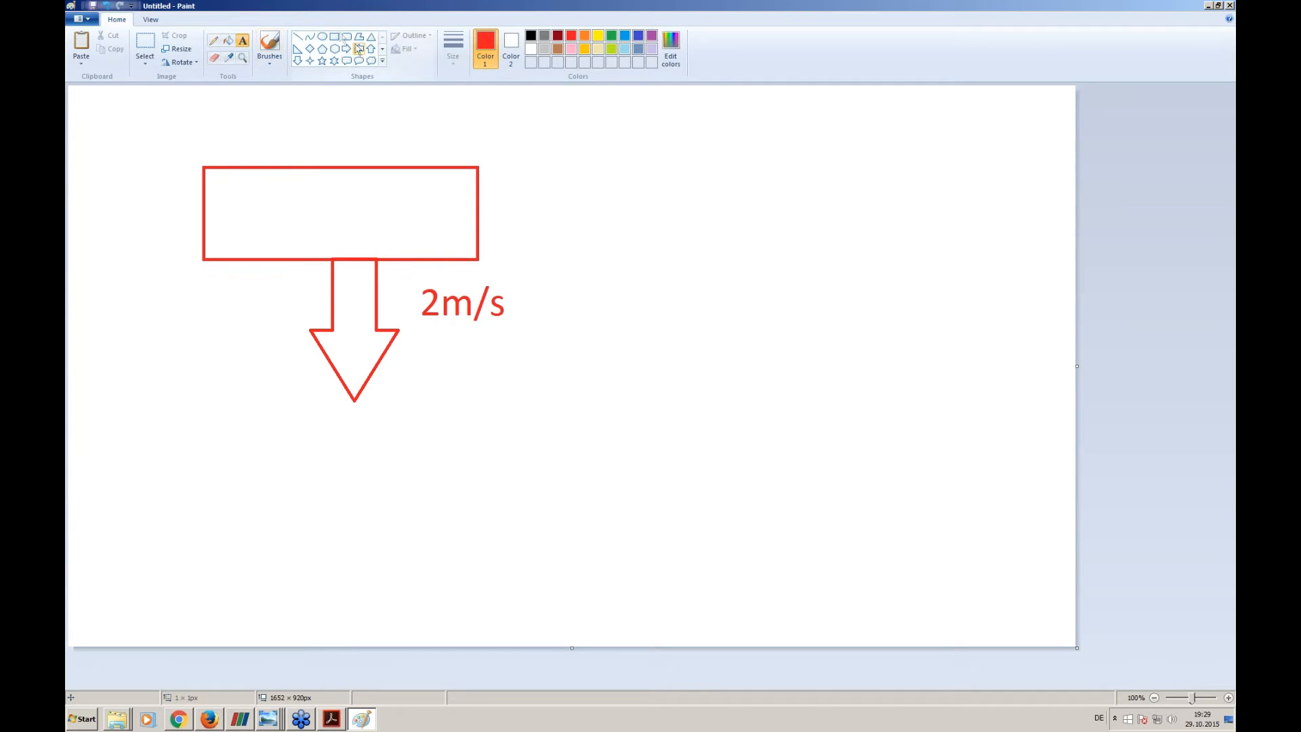
left_click(531, 35)
mouse_move(134, 499)
left_mouse_down()
mouse_move(909, 519)
mouse_move(784, 534)
left_mouse_up()
left_click(297, 37)
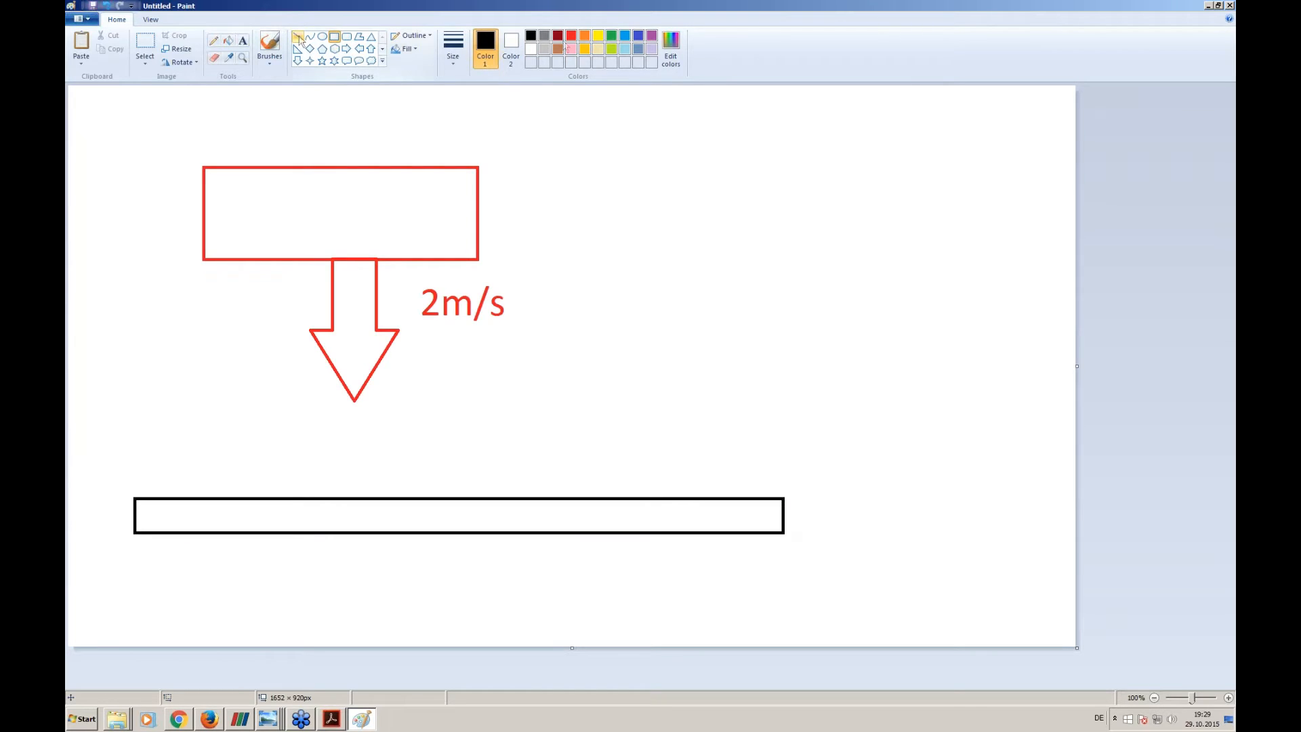
left_click_drag(597, 264, 597, 495)
- Add the black text label "d = 0.1m" beside the vertical distance line
left_click(243, 40)
left_click(619, 329)
type("d ?")
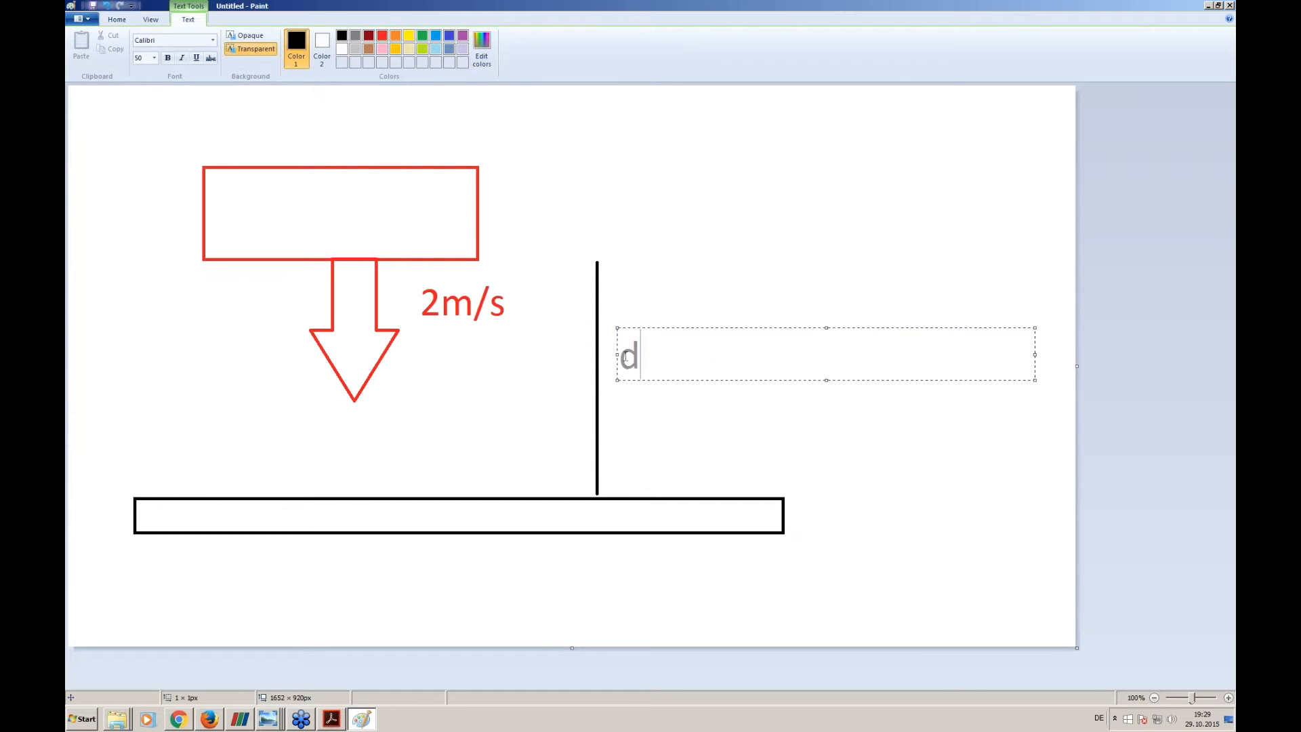
key("BackSpace")
type("`?")
key("BackSpace")
type("=")
key("BackSpace")
key("BackSpace")
type("= 0.1m")
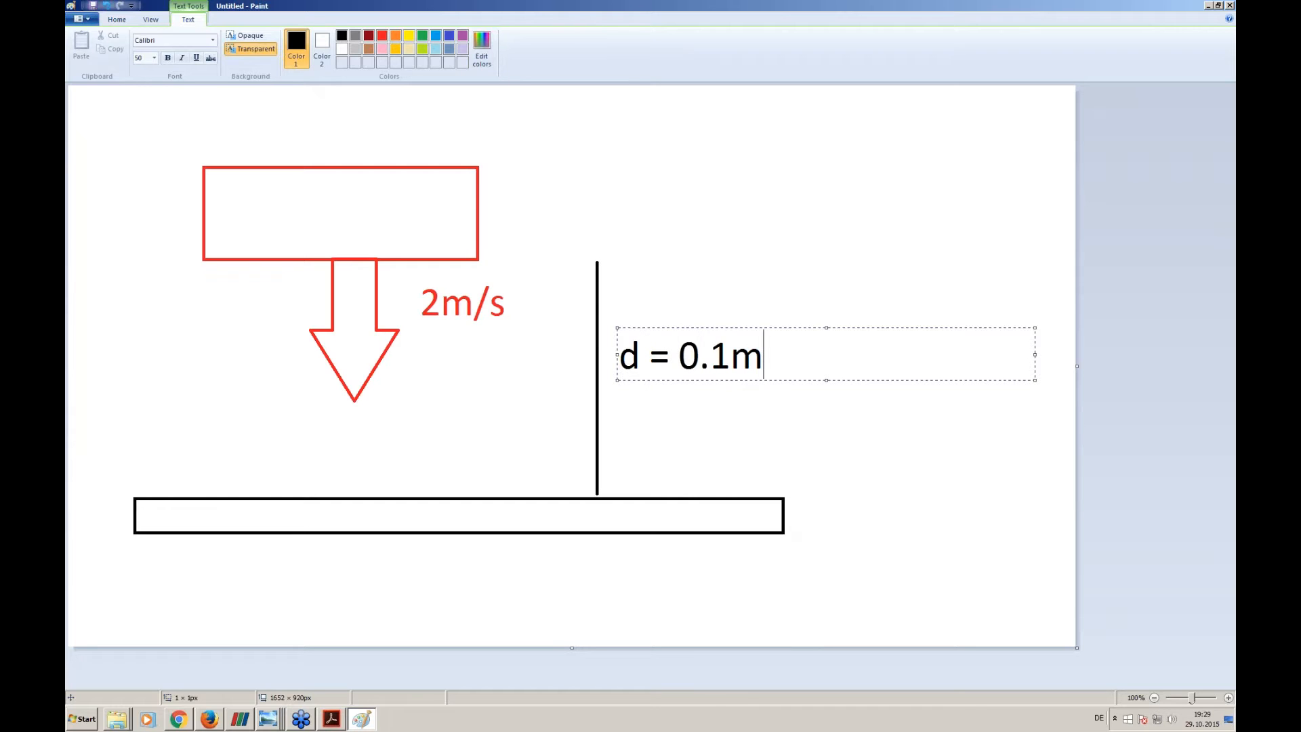
left_click(489, 501)
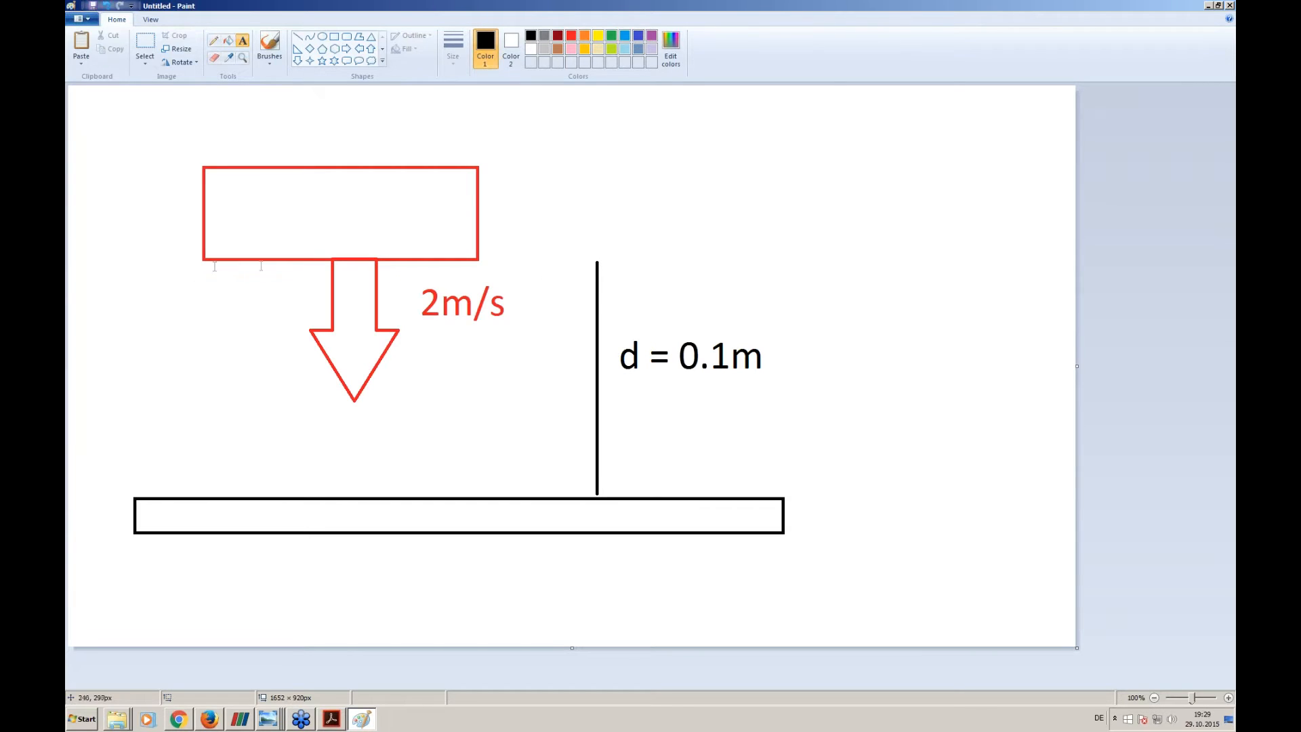